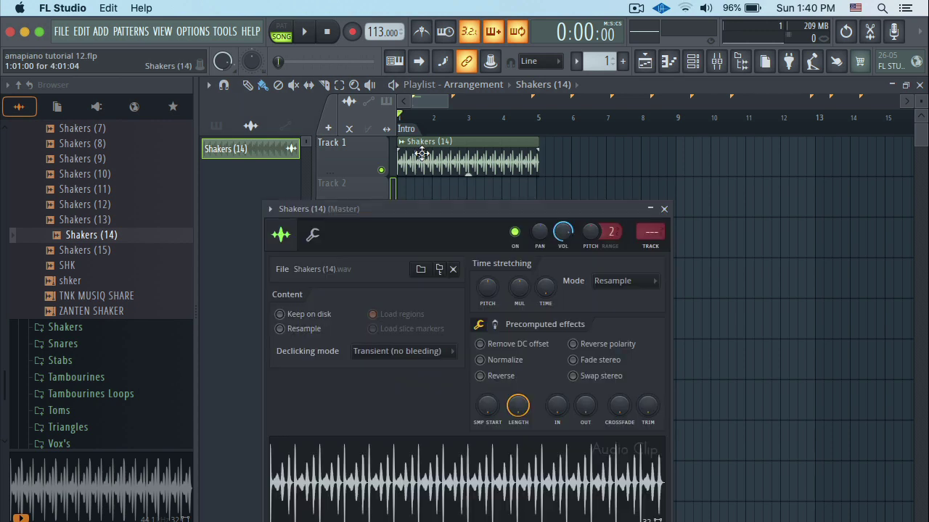
Step: Time-stretch the Shakers (14) clip to exactly four bars and route it to mixer track 2
left_click_drag(545, 287, 545, 268)
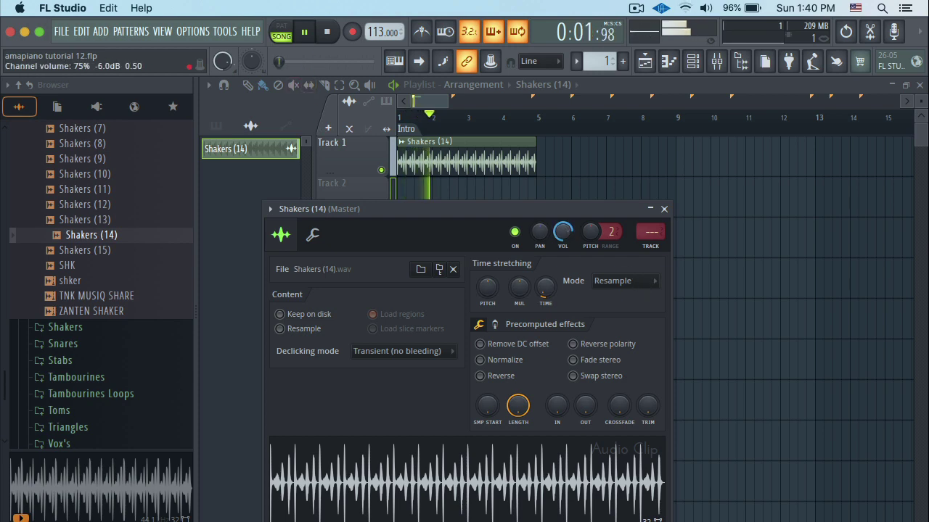
left_click(651, 232)
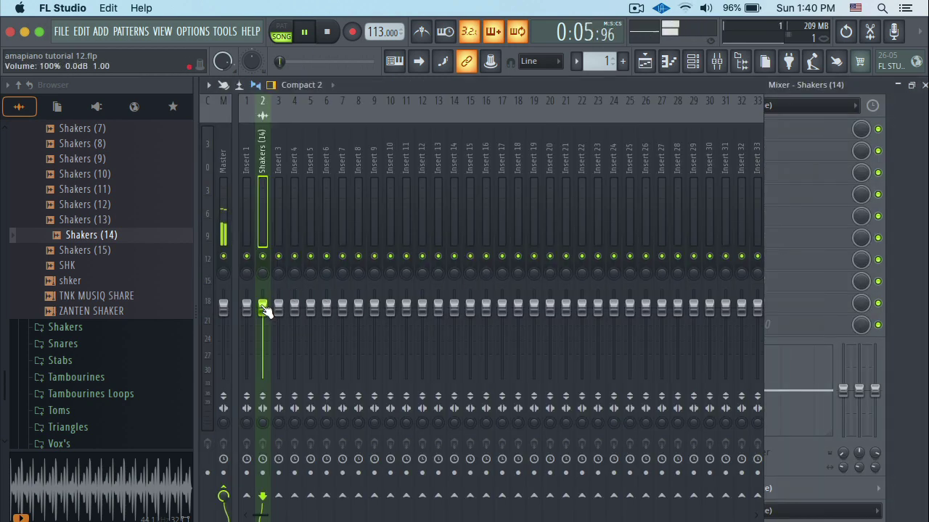
Step: Lower the Shakers (14) mixer fader slightly during playback and fit the mixer window so its effect slots are fully accessible
left_click_drag(265, 305, 266, 312)
key("space")
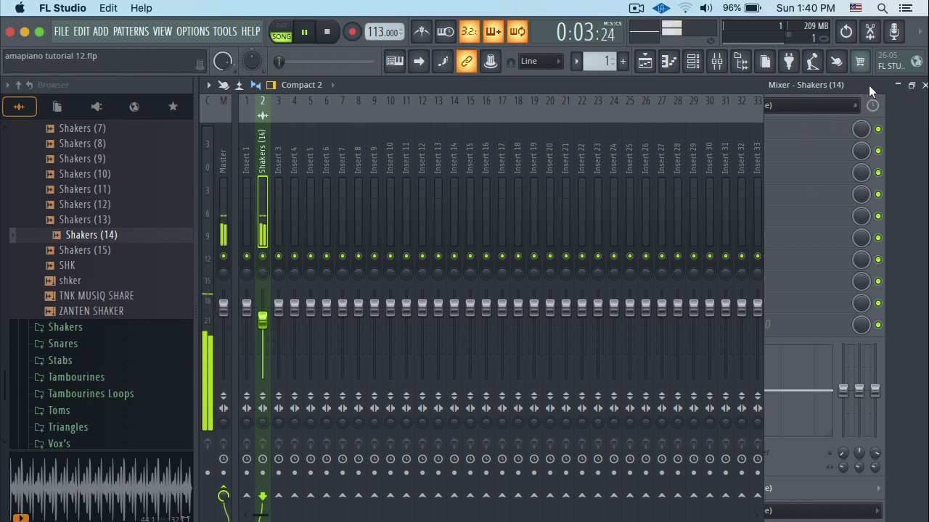
double_click(874, 85)
double_click(740, 172)
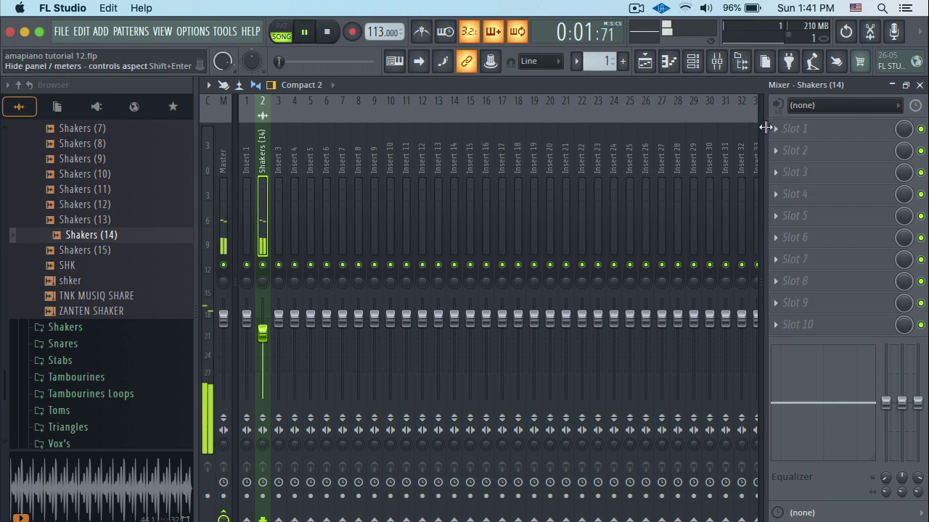
Step: Load Fruity Parametric EQ 2 in slot 1 of the Shakers (14) mixer track with the 40Hz + 18kHz cut preset
left_click(796, 129)
mouse_move(369, 94)
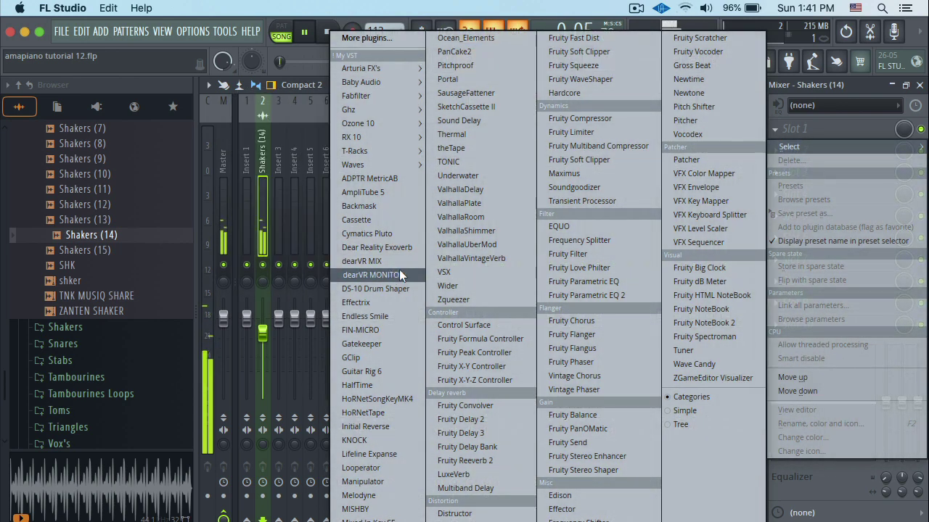
left_click(595, 295)
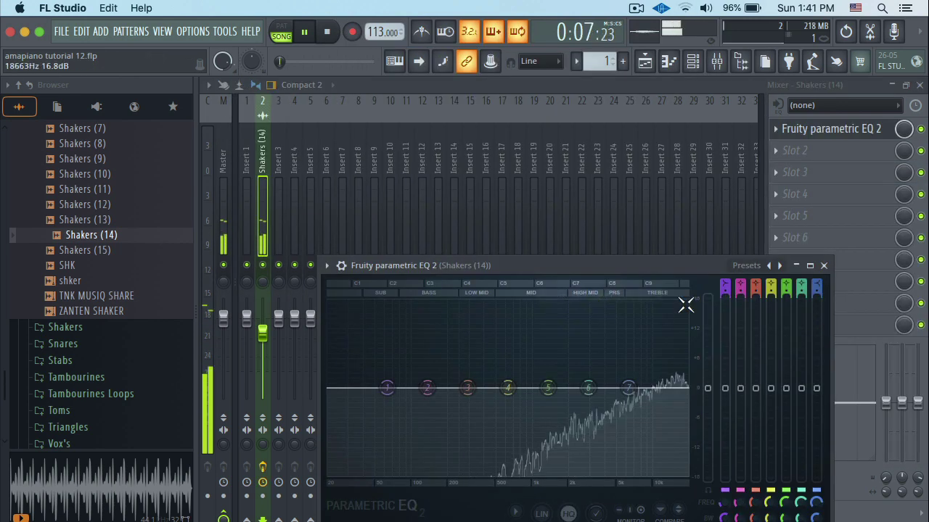
left_click(779, 265)
left_click(794, 340)
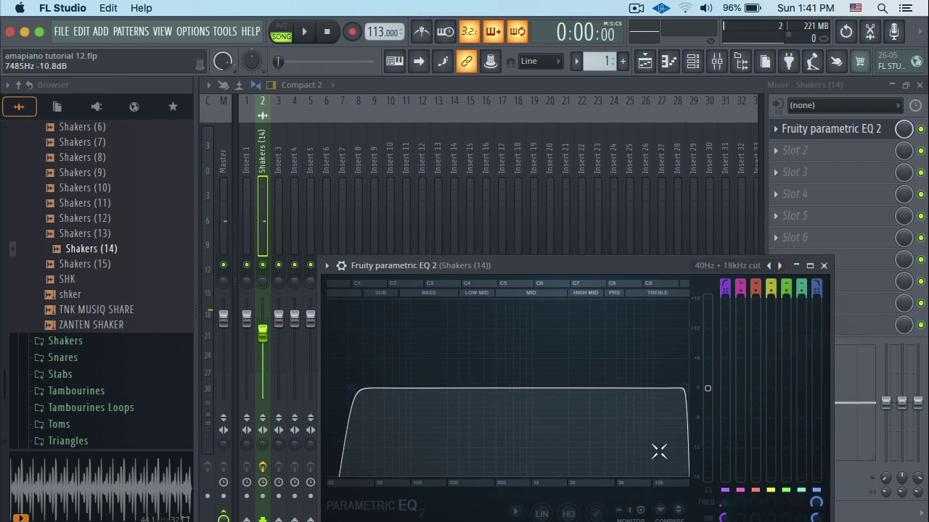
Step: Raise the EQ's band 1 high-pass frequency to about 810 Hz, and close the EQ, mixer and Shakers (14) channel windows
left_click_drag(496, 388, 517, 388)
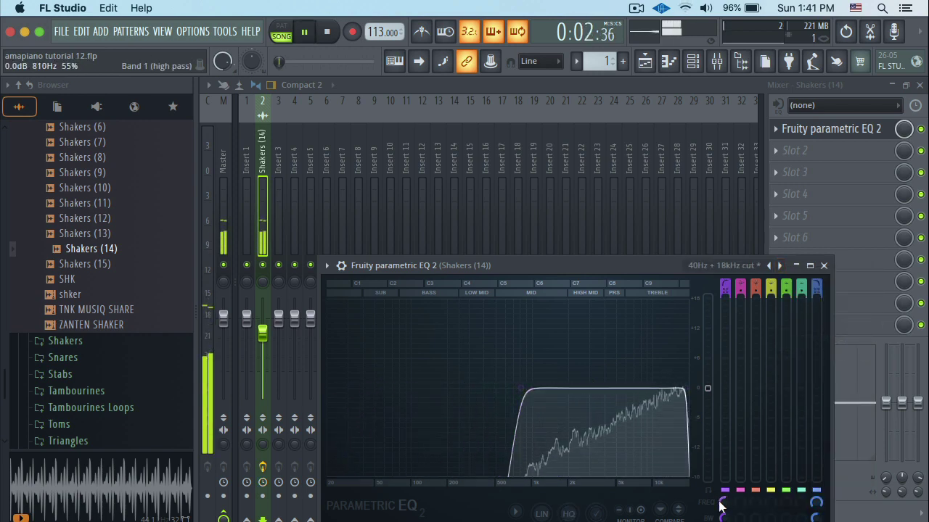
key("Escape")
key("Escape")
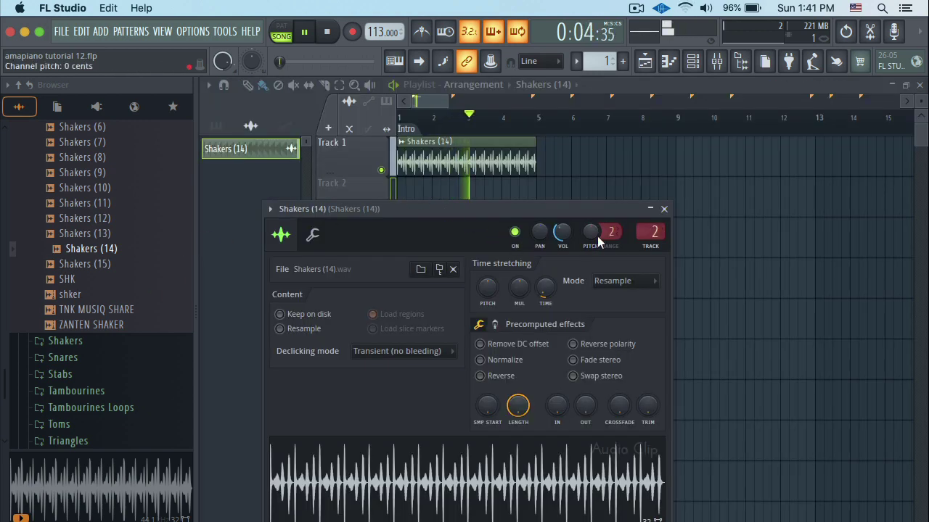
left_click(664, 210)
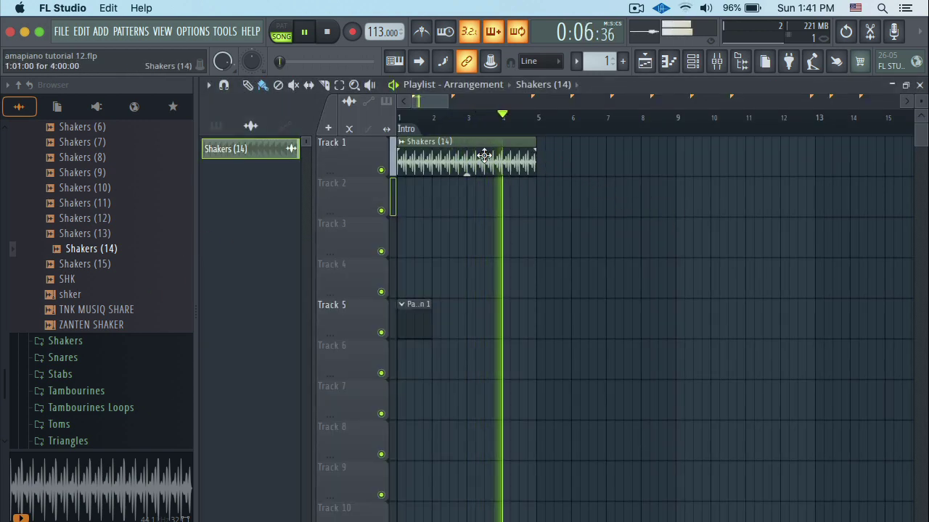
Step: Place three more Shakers (14) clips back to back on Track 1, starting at bars 5, 9 and 13
left_click(551, 156)
left_click(694, 158)
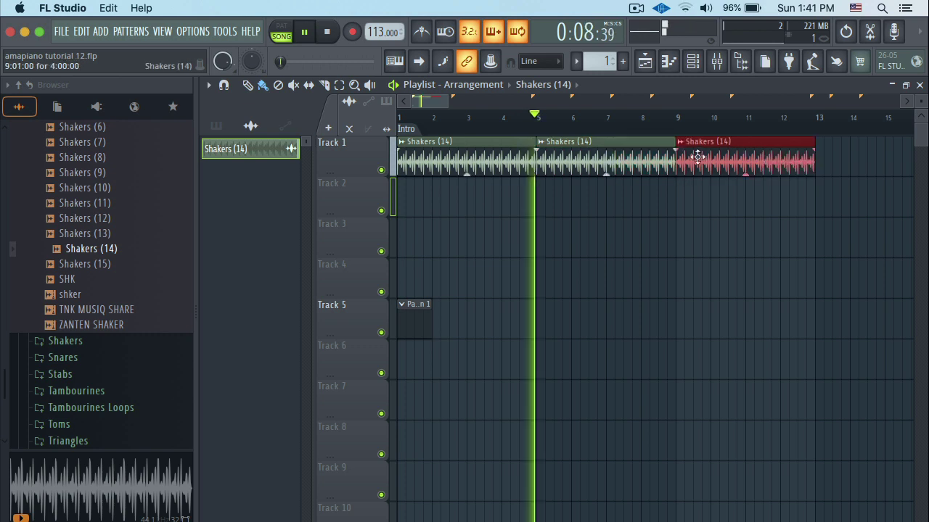
mouse_move(433, 101)
left_mouse_down()
mouse_move(454, 101)
mouse_move(425, 102)
left_mouse_up()
left_click(568, 156)
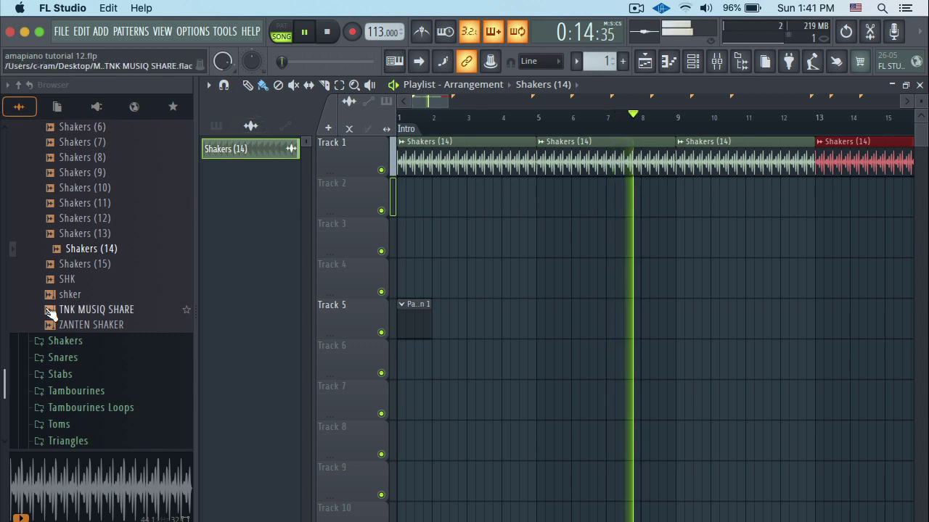
Step: Audition several shaker loops in the browser and place Shakers (7) at the start of Track 2
left_click(91, 219)
left_click(114, 204)
key("space")
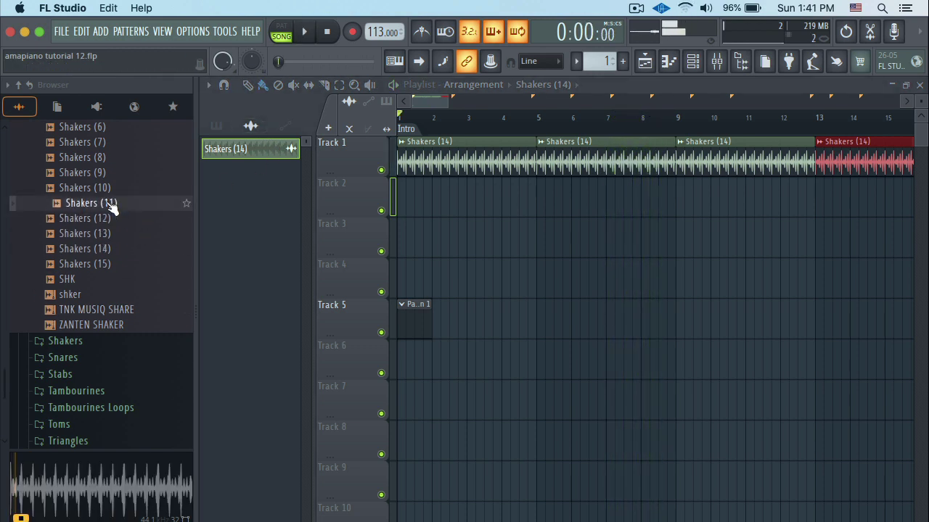
left_click(100, 188)
scroll(97, 204, "up", 4)
left_click(90, 206)
scroll(91, 218, "up", 2)
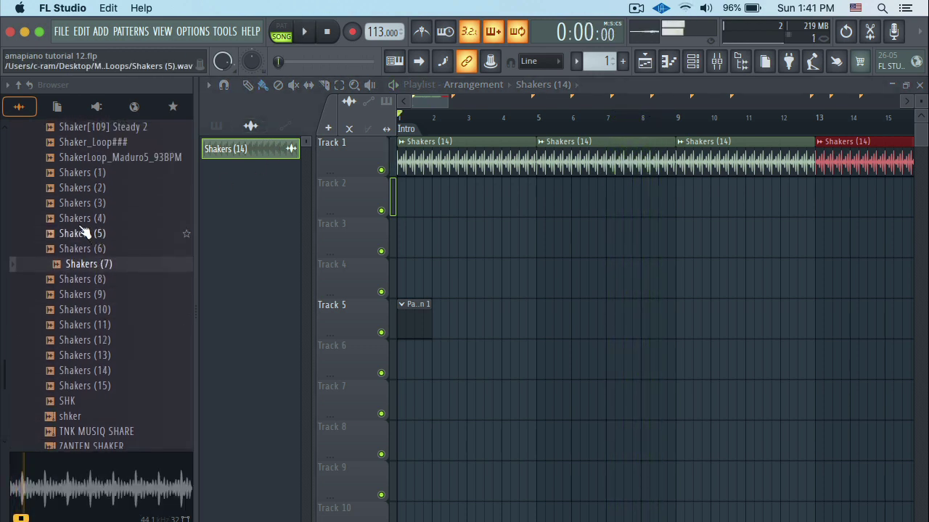
left_click(78, 218)
left_click(84, 265)
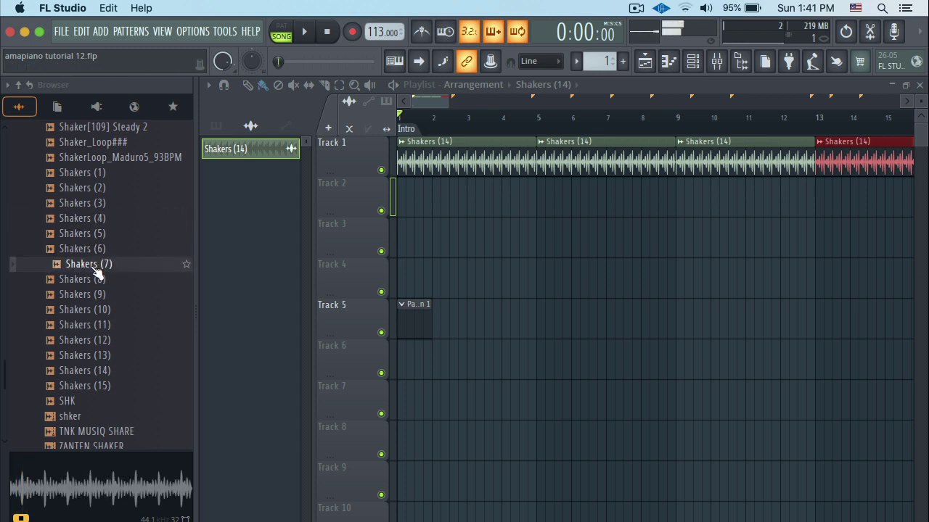
left_click_drag(98, 275, 406, 200)
Step: Set the Shakers (7) clip's time stretch to 4:00:00 and lower its channel volume
double_click(426, 198)
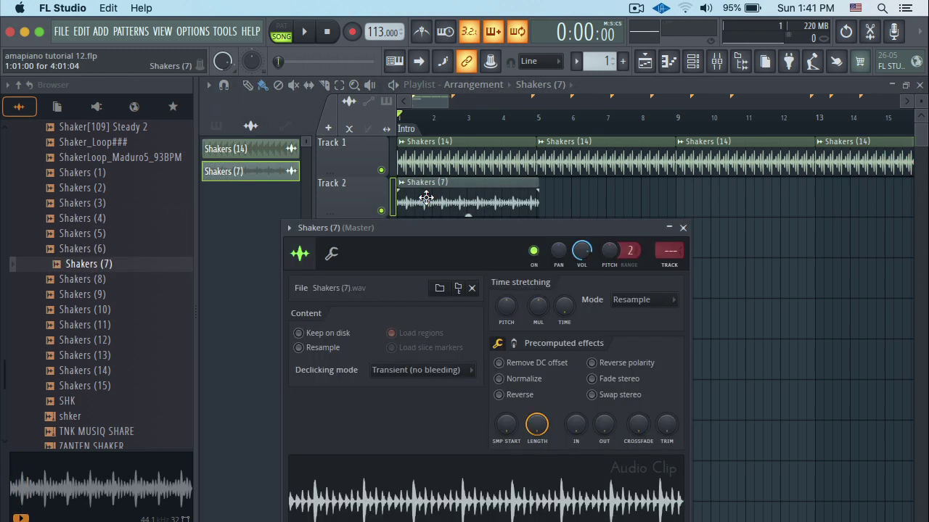
left_click_drag(563, 305, 563, 286)
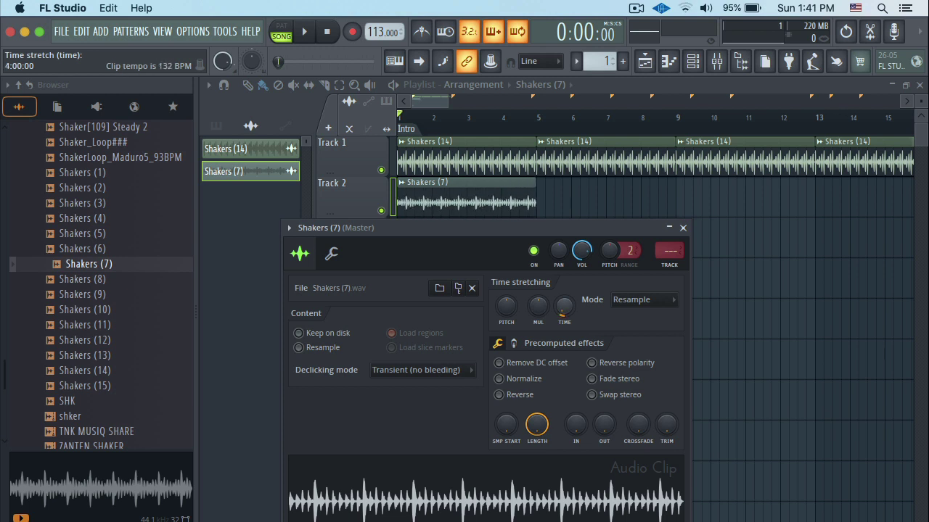
left_click_drag(581, 252, 582, 263)
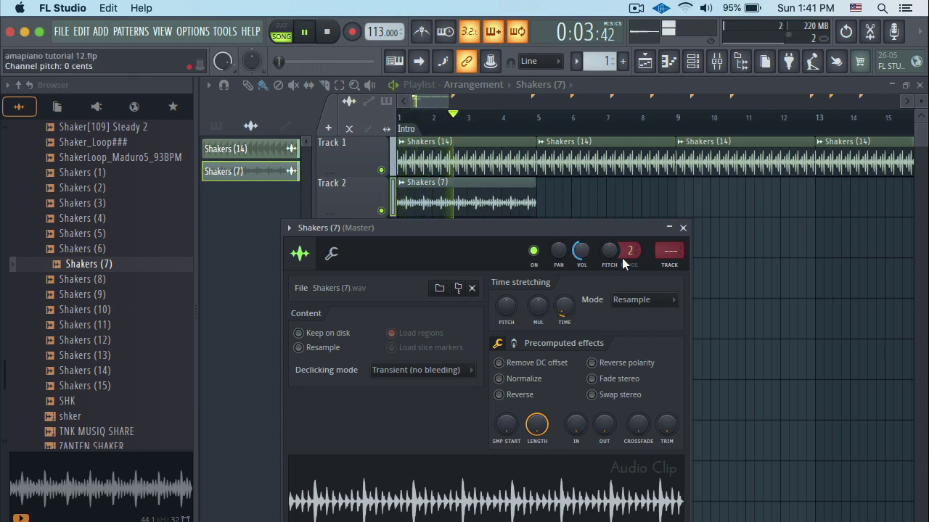
Step: Route Shakers (7) to mixer track 3 and load Fruity Parametric EQ 2 there with the 40Hz + 18kHz cut preset
left_click(669, 251)
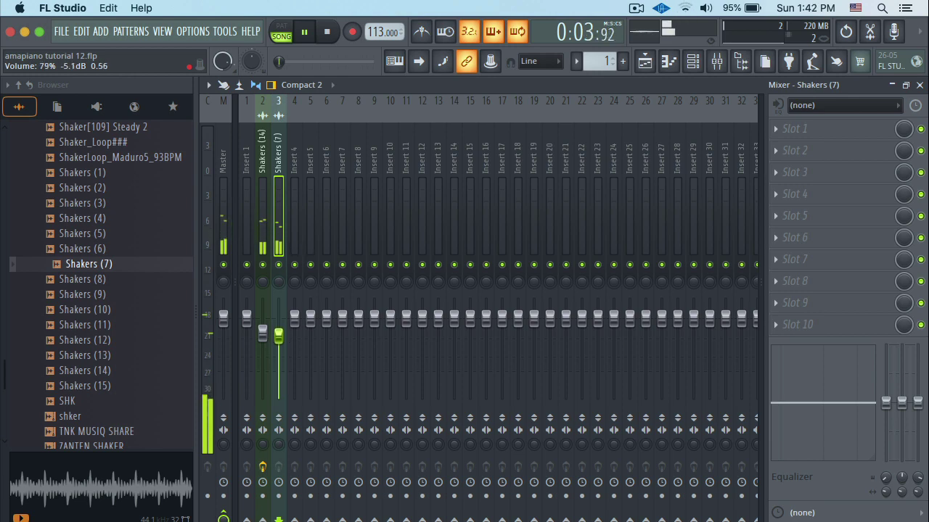
left_click(778, 133)
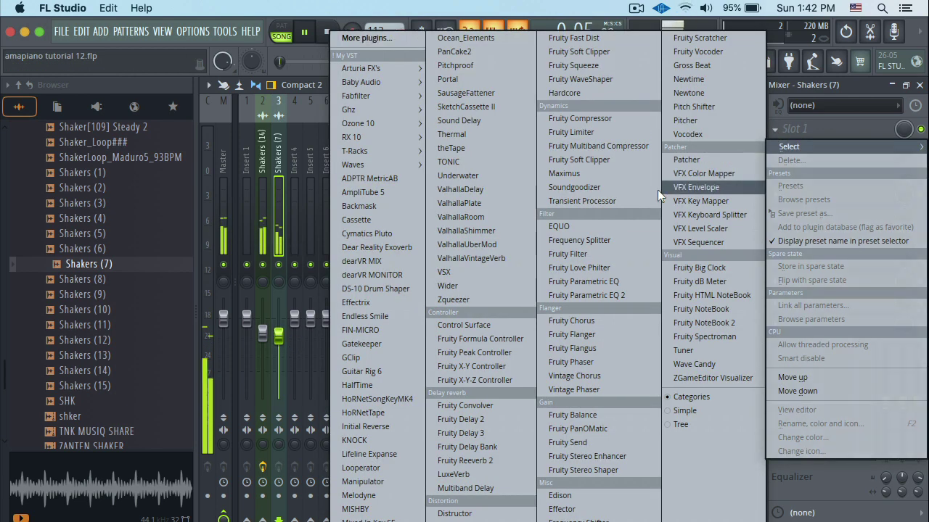
left_click(573, 290)
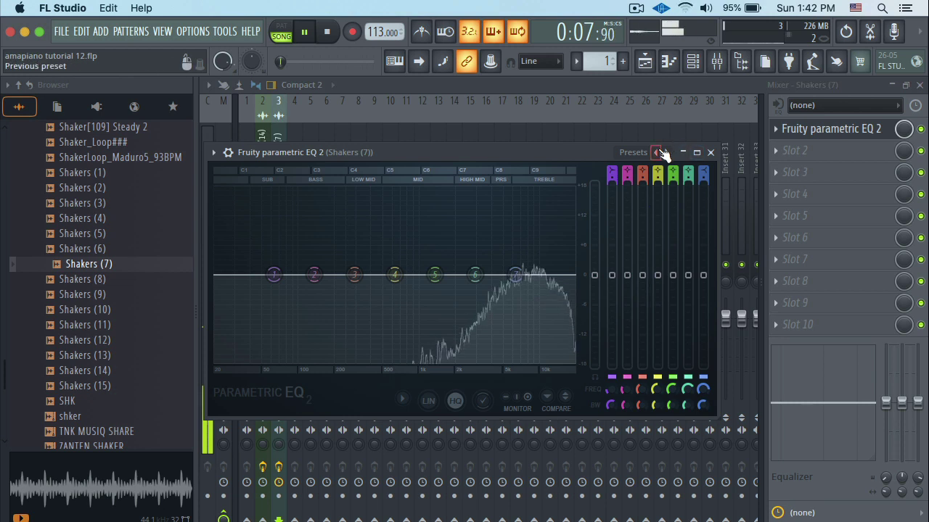
left_click(654, 153)
left_click(702, 224)
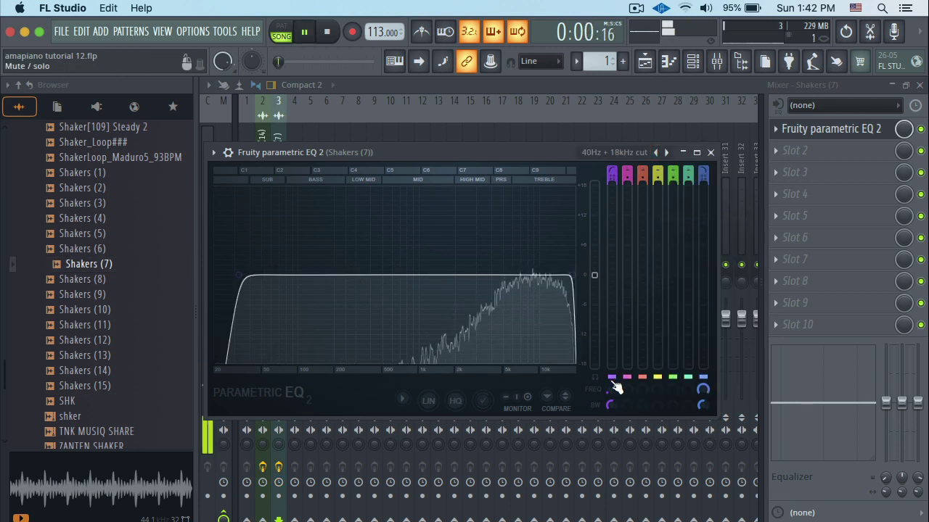
Step: Adjust the band 1 high-pass frequency of the Shakers (7) EQ and return to the playlist
mouse_move(612, 389)
left_mouse_down()
mouse_move(612, 327)
mouse_move(607, 388)
left_mouse_up()
key("Escape")
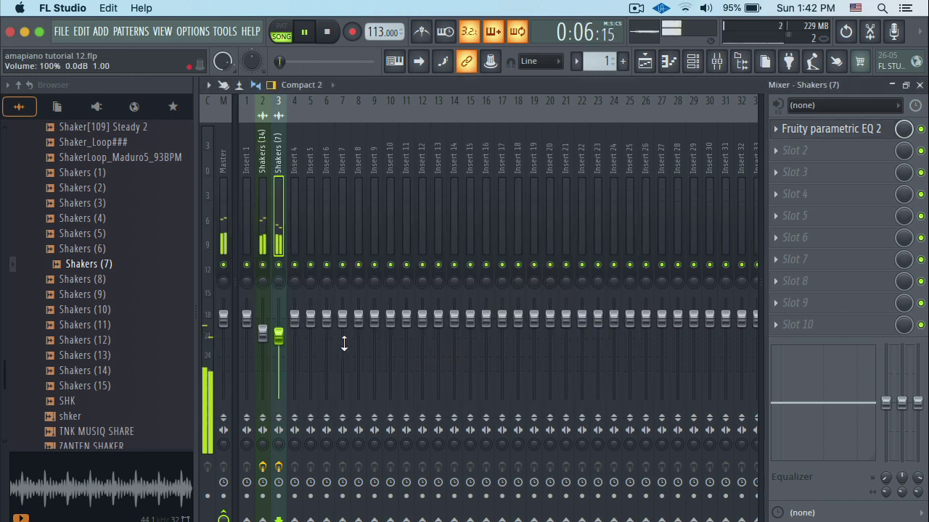
key("Escape")
key("Escape")
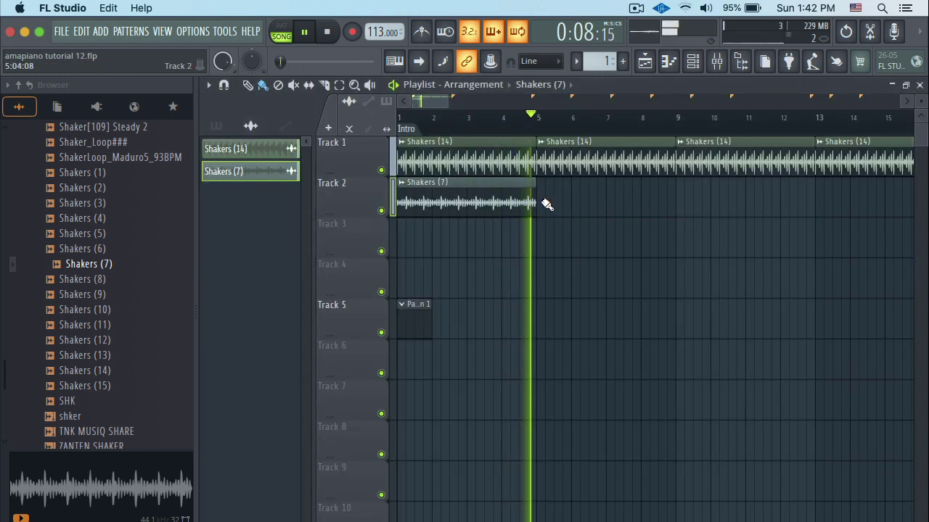
Step: Place three more Shakers (7) clips back to back on Track 2, starting at bars 5, 9 and 13
left_click(545, 203)
left_click(691, 200)
left_click(823, 200)
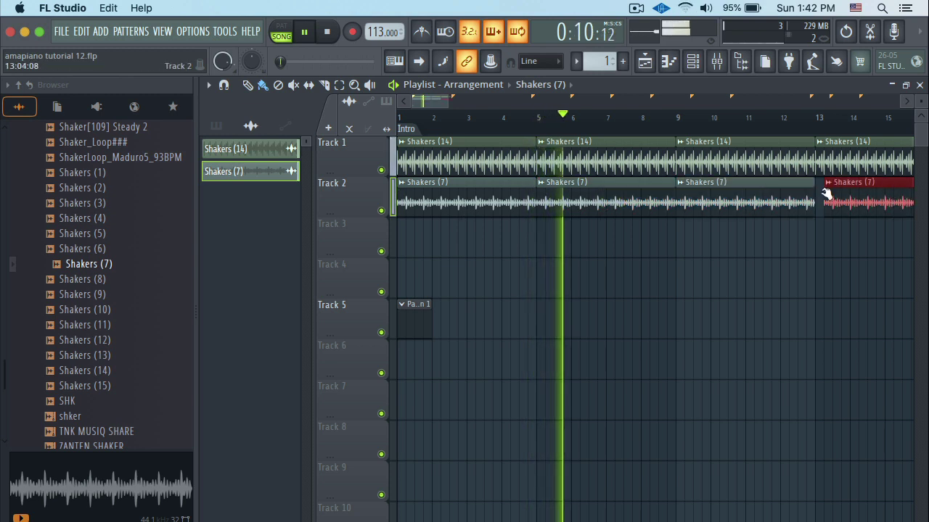
Step: Audition more shaker samples in the browser, place SHAKER (8) at the start of Track 3, and stop playback
left_click(71, 222)
scroll(74, 250, "up", 2)
scroll(75, 250, "up", 5)
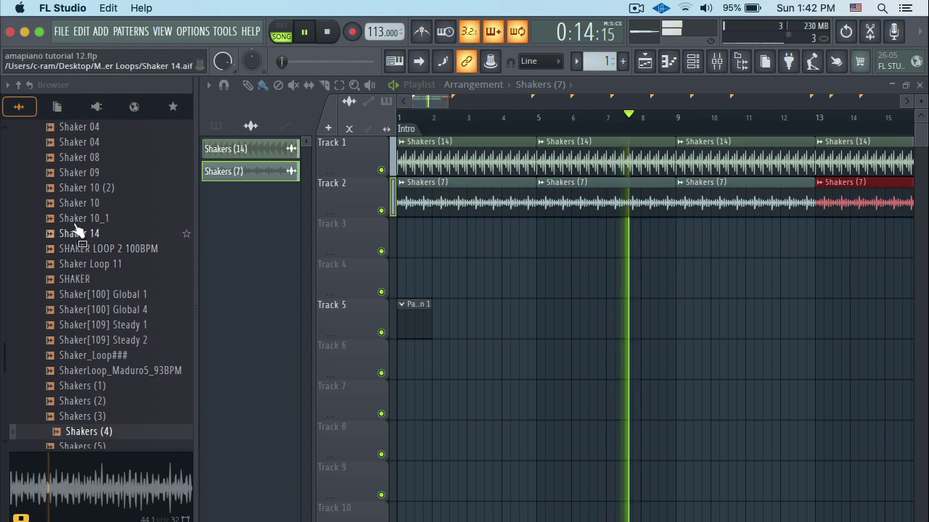
left_click(75, 218)
scroll(79, 239, "up", 7)
scroll(85, 248, "up", 1)
left_click(78, 234)
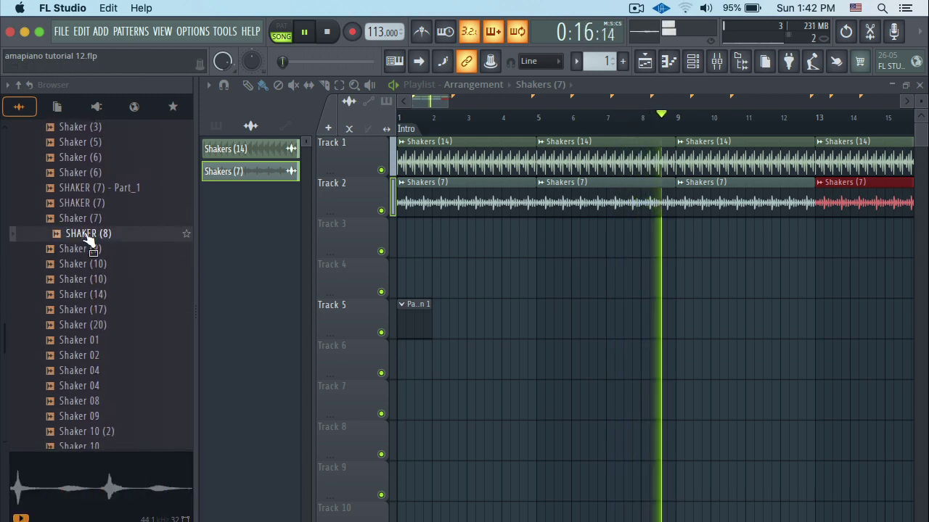
left_click_drag(78, 234, 406, 234)
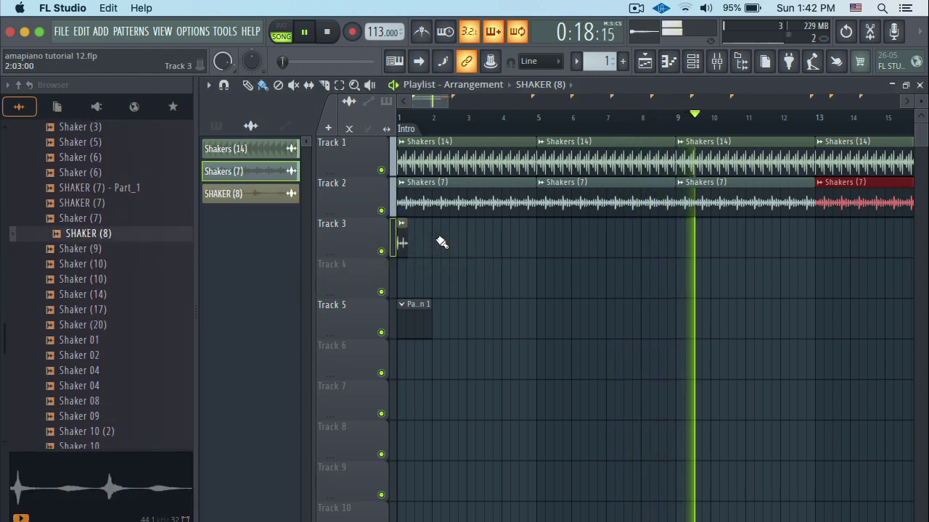
key("space")
key("space")
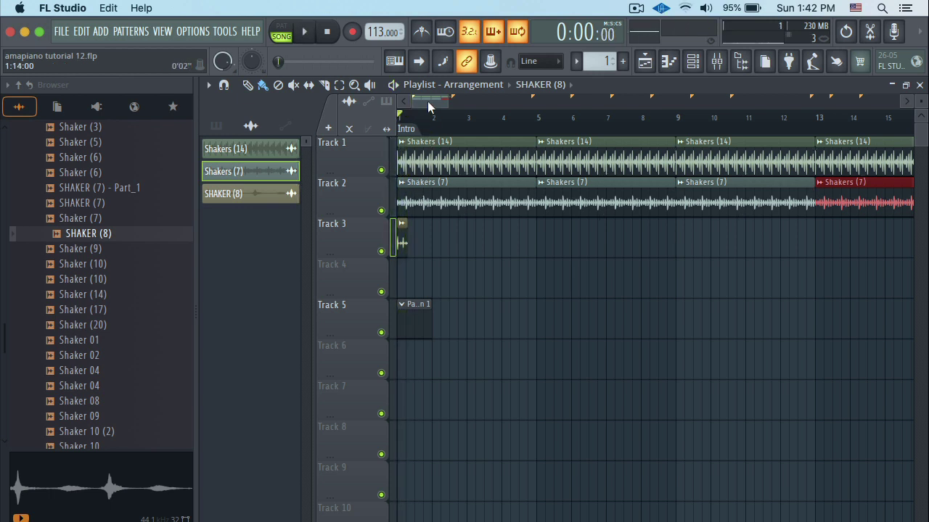
right_click(399, 237)
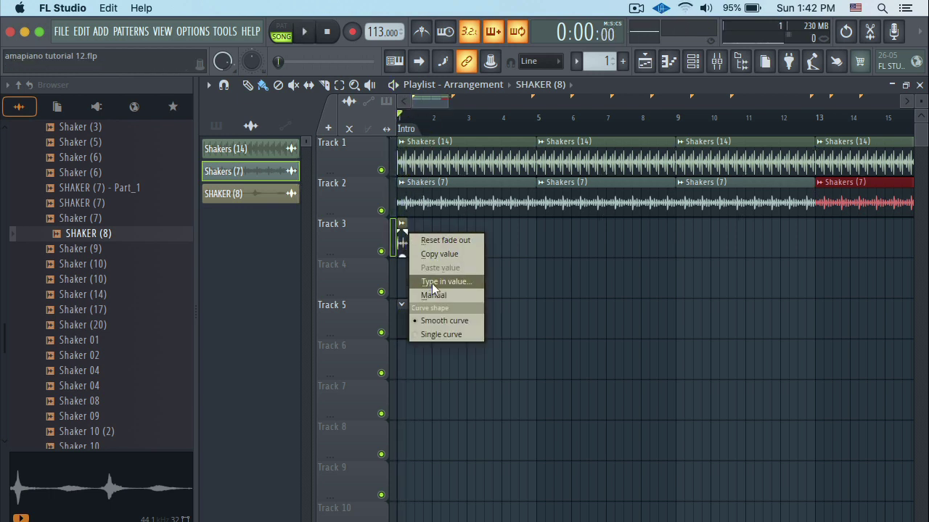
left_click(502, 242)
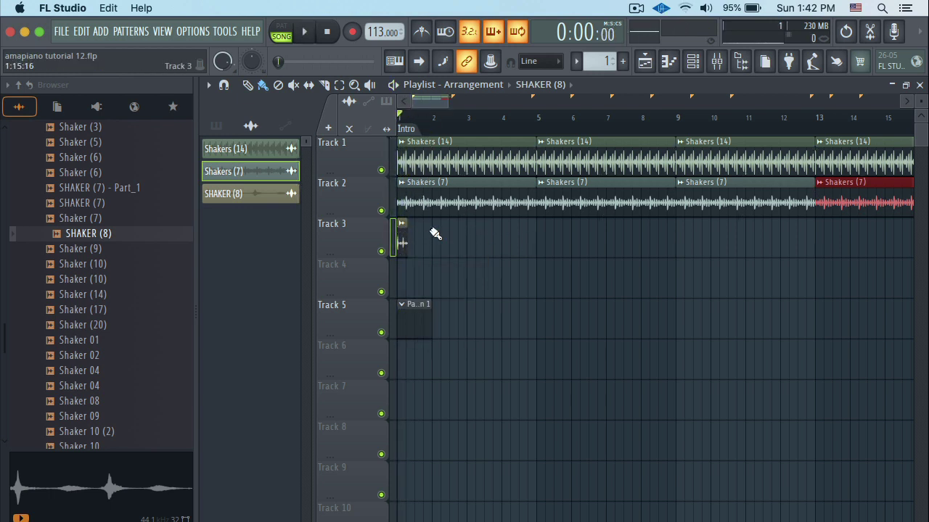
right_click(401, 236)
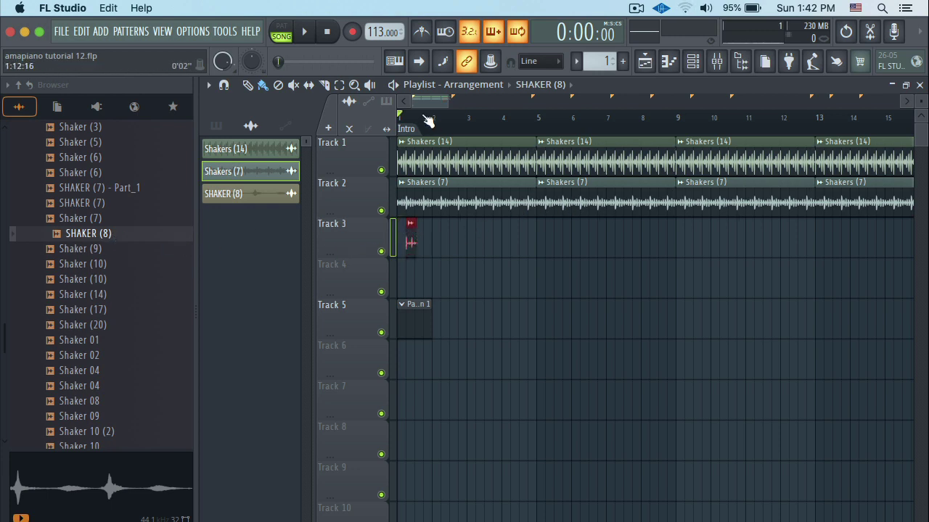
Step: Move the SHAKER (8) clip on Track 3 to the start of bar 1 and set its time stretch to 0:05:00
scroll(428, 119, "up", 10)
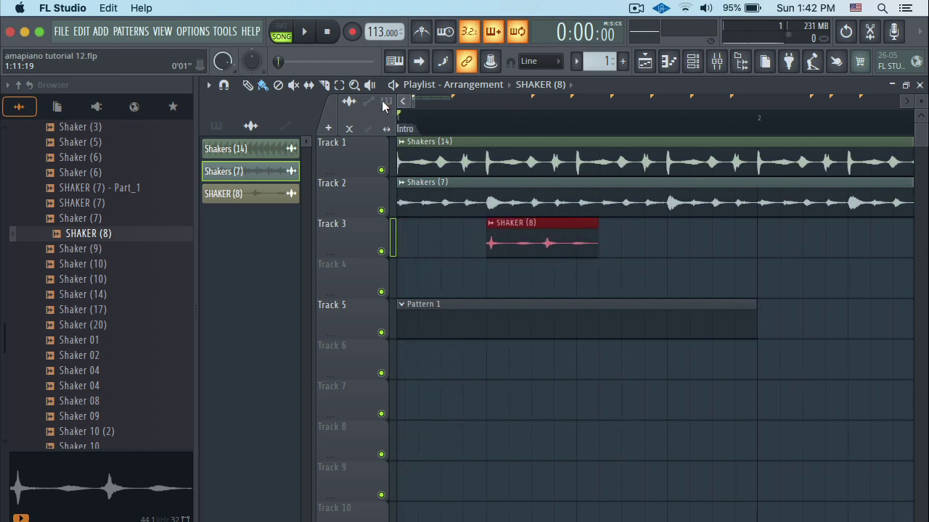
left_click_drag(514, 224, 425, 224)
double_click(431, 240)
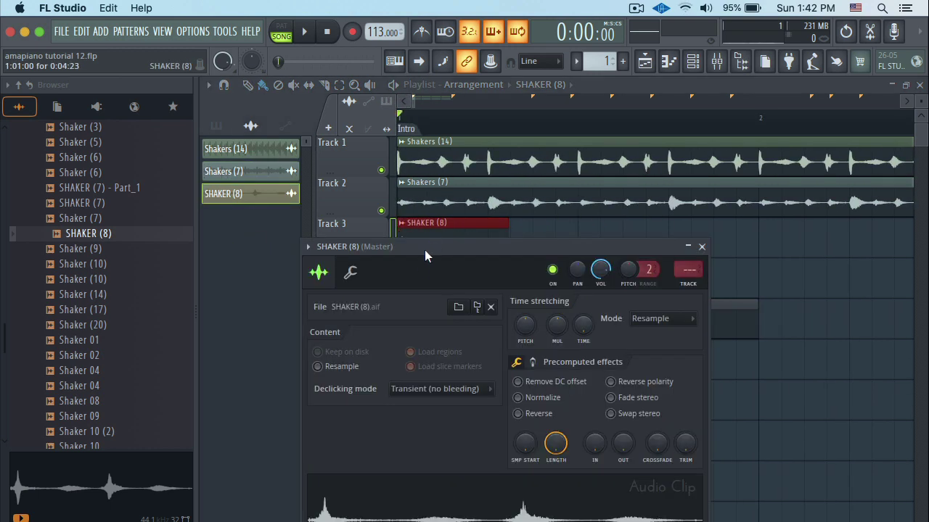
mouse_move(588, 328)
left_mouse_down()
mouse_move(587, 294)
mouse_move(588, 325)
left_mouse_up()
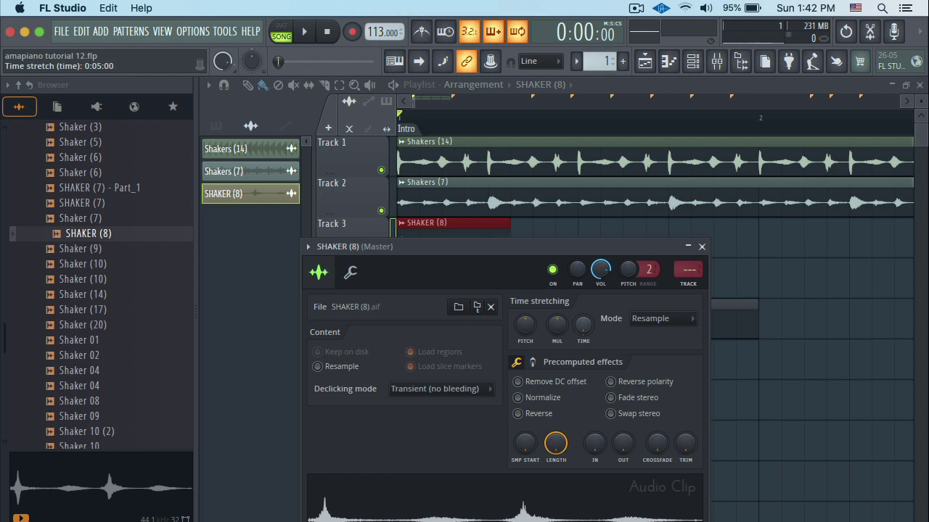
Step: Close the SHAKER (8) settings, repeat its clip back to back along Track 3 up to bar 17, and play the arrangement
left_click(702, 247)
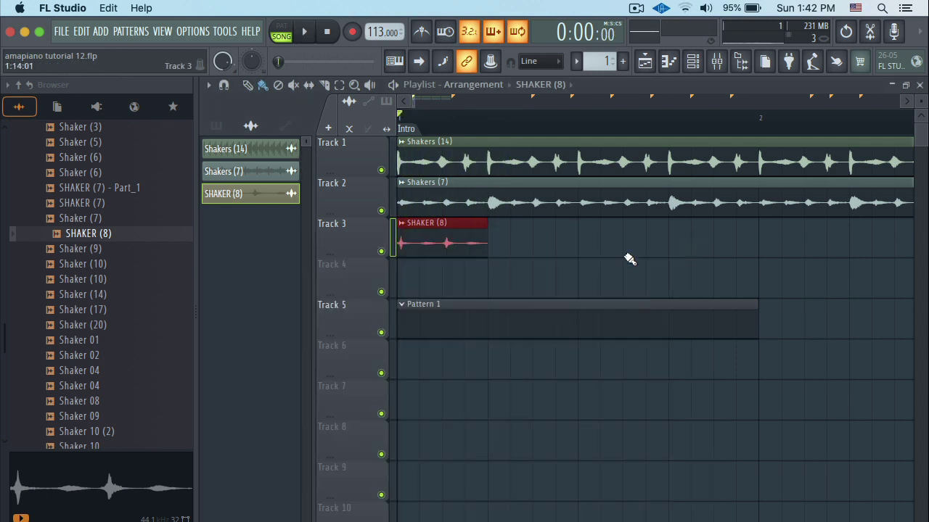
left_click_drag(492, 241, 796, 228)
scroll(537, 260, "down", 5)
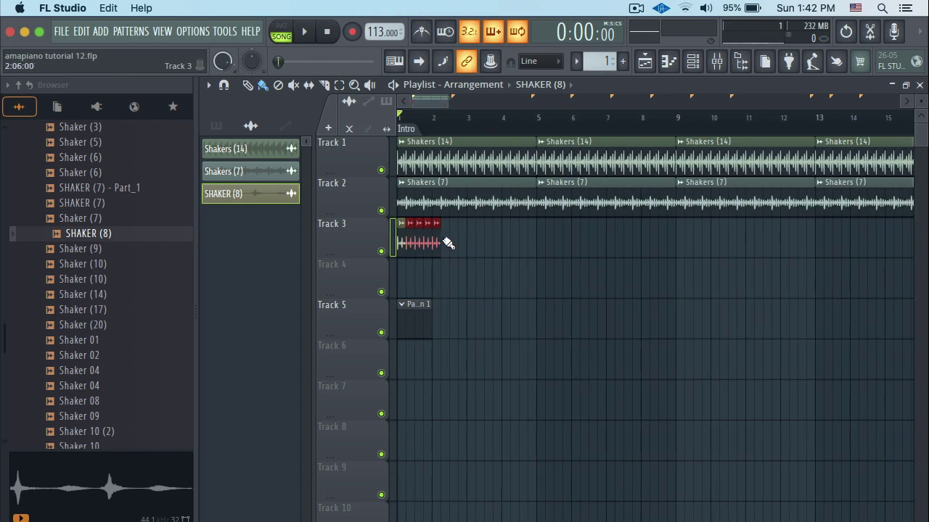
mouse_move(486, 244)
left_mouse_down()
mouse_move(927, 221)
mouse_move(865, 228)
mouse_move(833, 251)
mouse_move(922, 243)
mouse_move(803, 244)
mouse_move(775, 255)
left_mouse_up()
key("space")
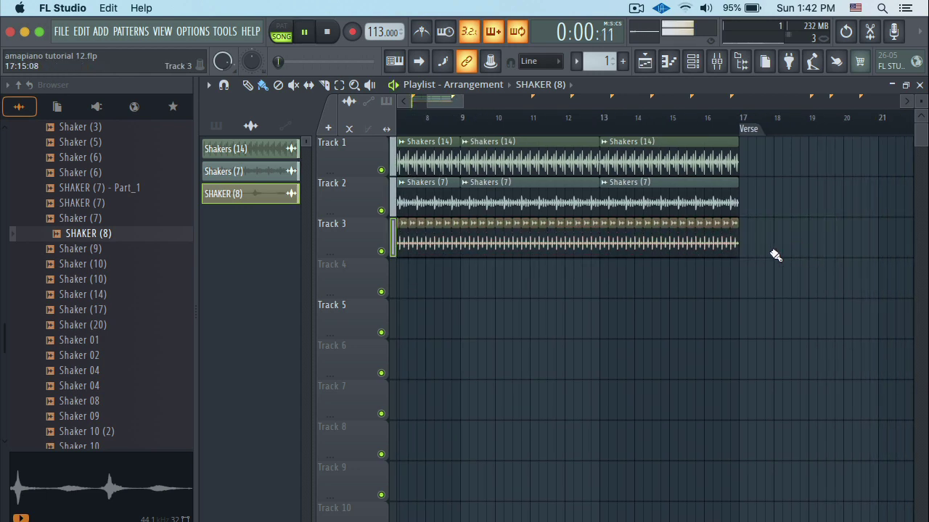
left_click_drag(444, 104, 422, 104)
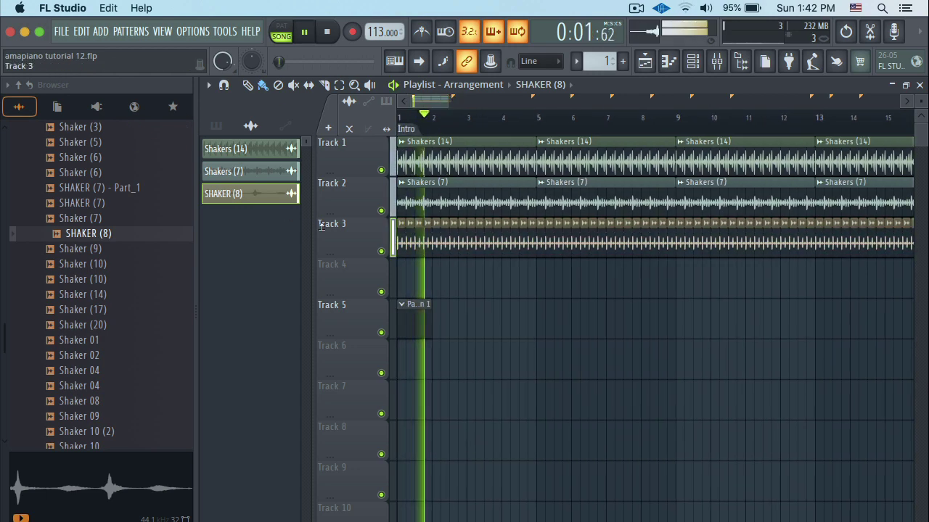
Step: Set the SHAKER (8) channel volume to 47%, then route it to mixer track 4 with a lowered fader
double_click(268, 197)
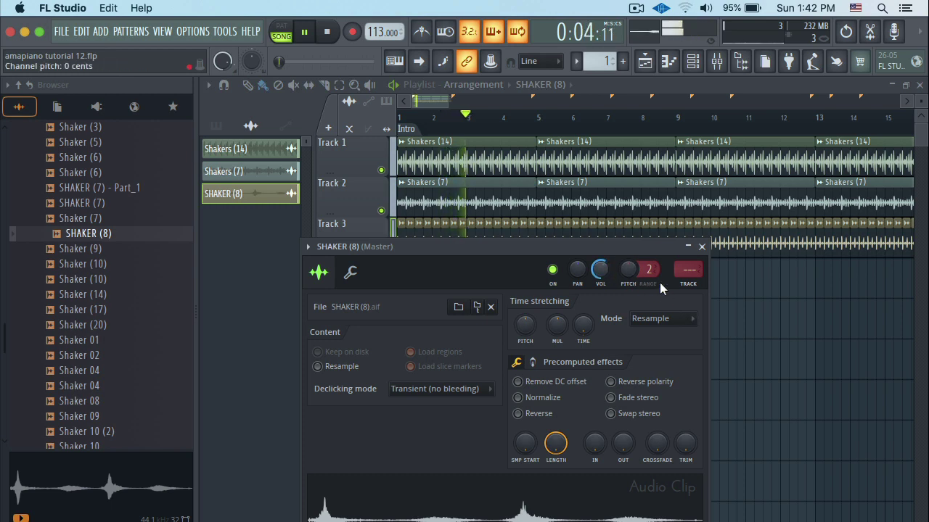
left_click_drag(600, 270, 600, 279)
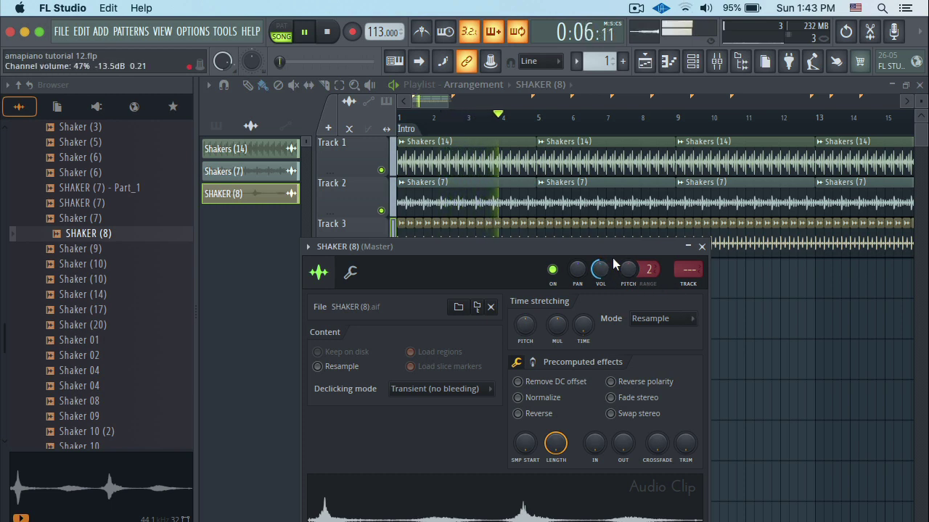
left_click(685, 283)
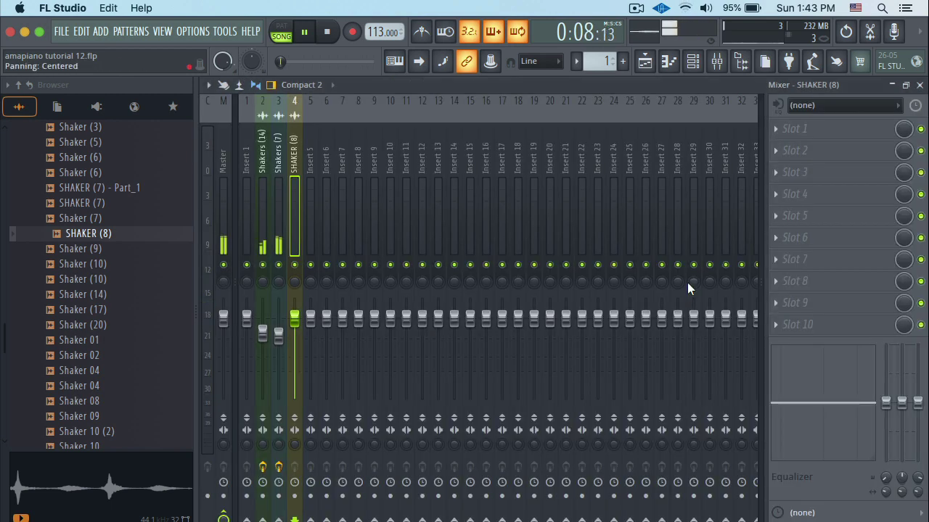
left_click_drag(294, 332, 279, 337)
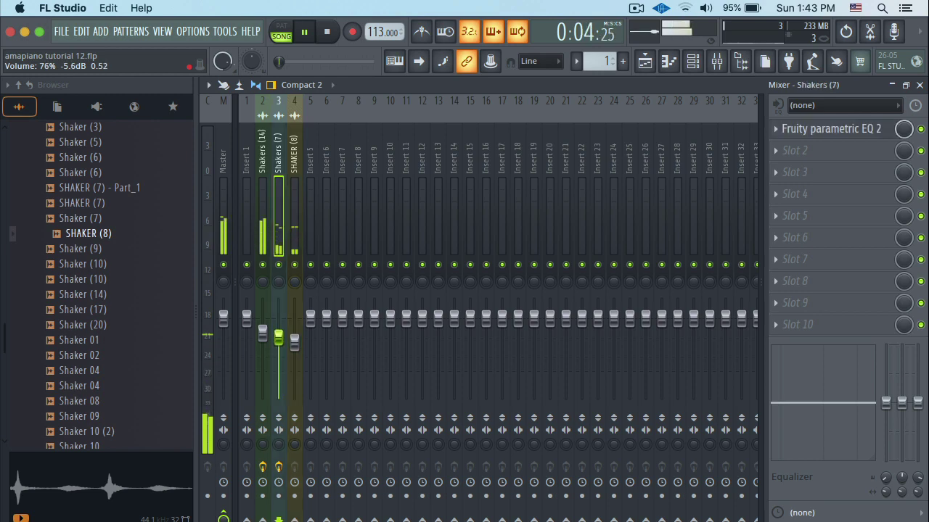
Step: Add Fruity parametric EQ 2 to the SHAKER (8) mixer track with the 40Hz + 18kHz cut preset and raise band 1's frequency
left_click(288, 241)
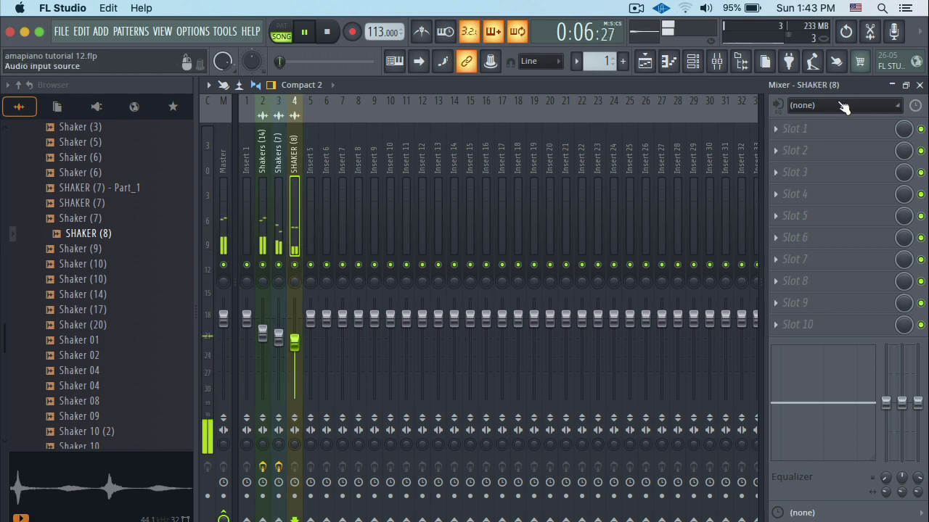
left_click(769, 129)
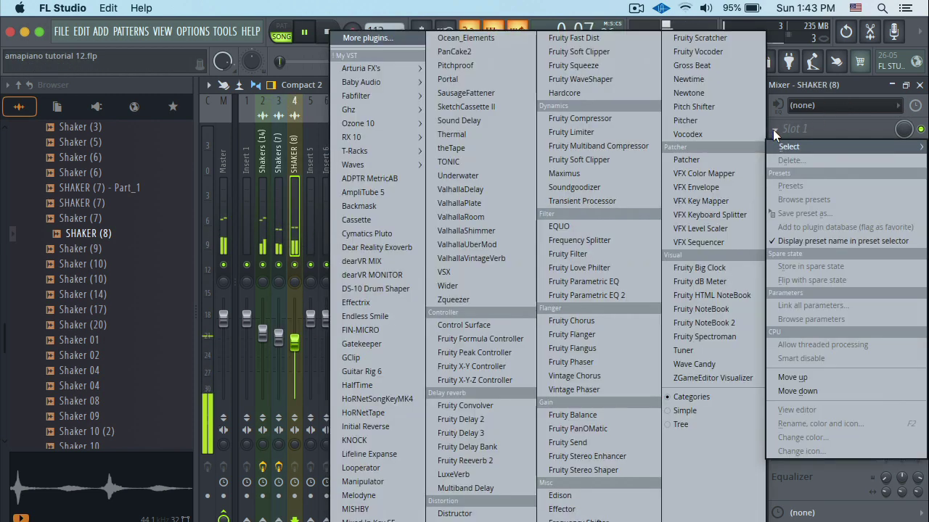
left_click(608, 291)
left_click(703, 190)
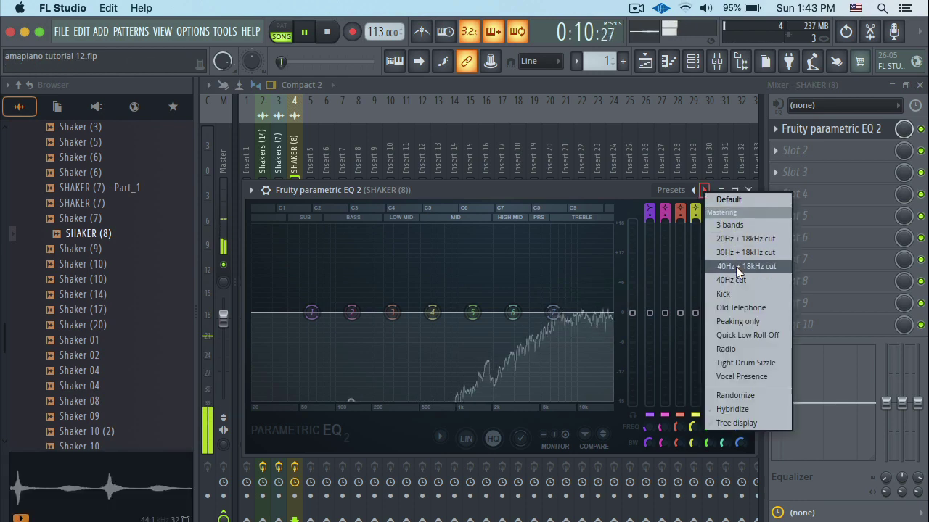
left_click(736, 266)
left_click_drag(646, 427, 646, 391)
key("Escape")
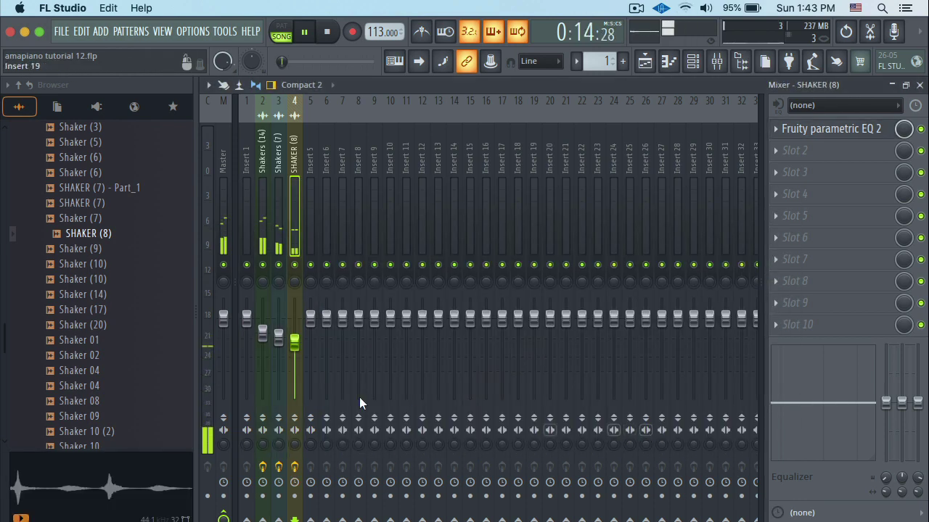
left_click(920, 85)
left_click(700, 248)
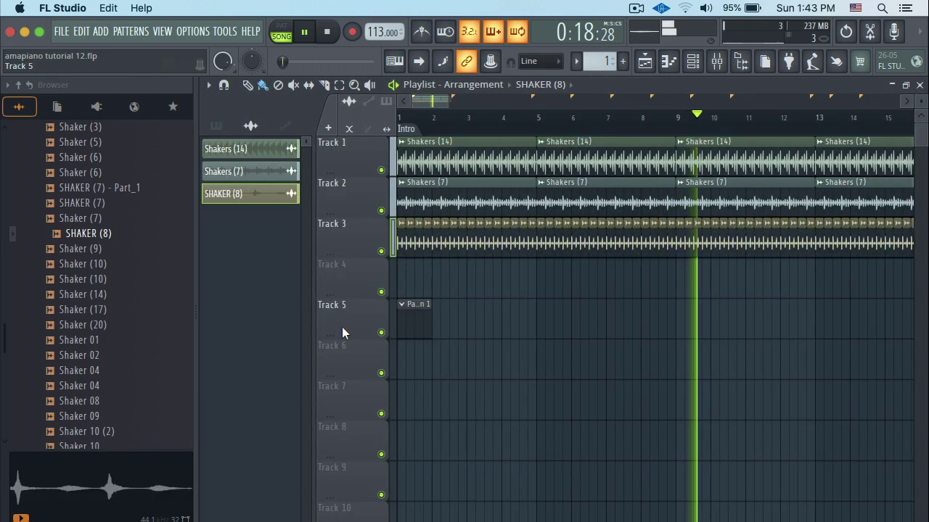
Step: Select all clips in the playlist so that playback loops over the intro section
scroll(76, 185, "up", 10)
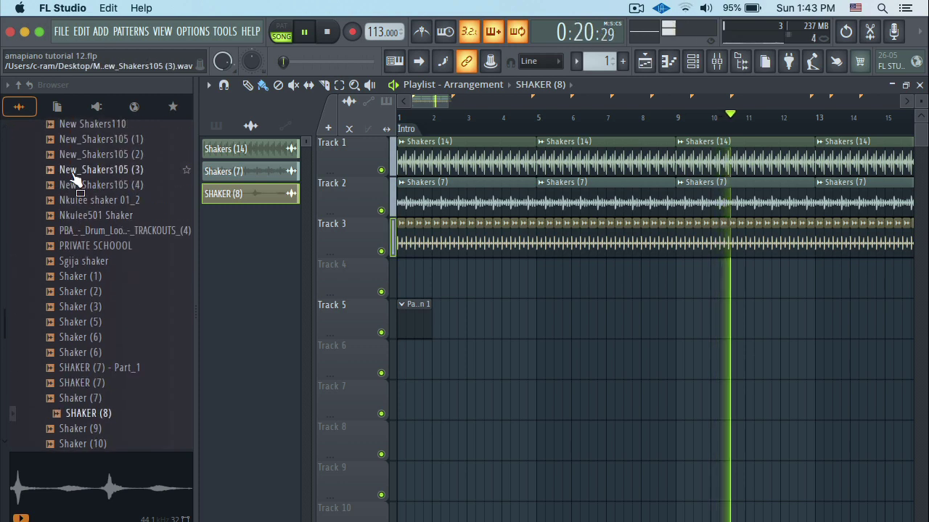
scroll(87, 211, "up", 3)
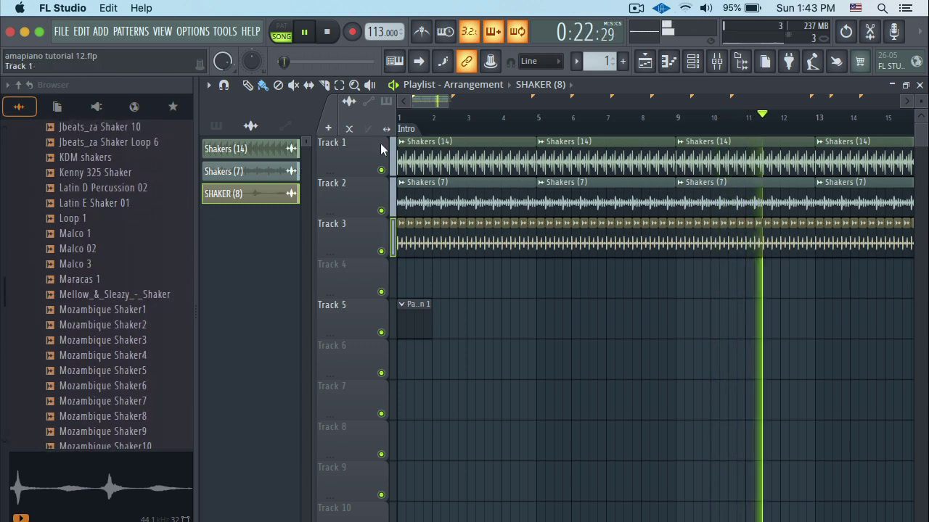
key("ctrl+a")
Step: Switch the browser from the Shaker Loops folder to the Kicks folder and load Kick (2) into a new channel
scroll(90, 195, "up", 10)
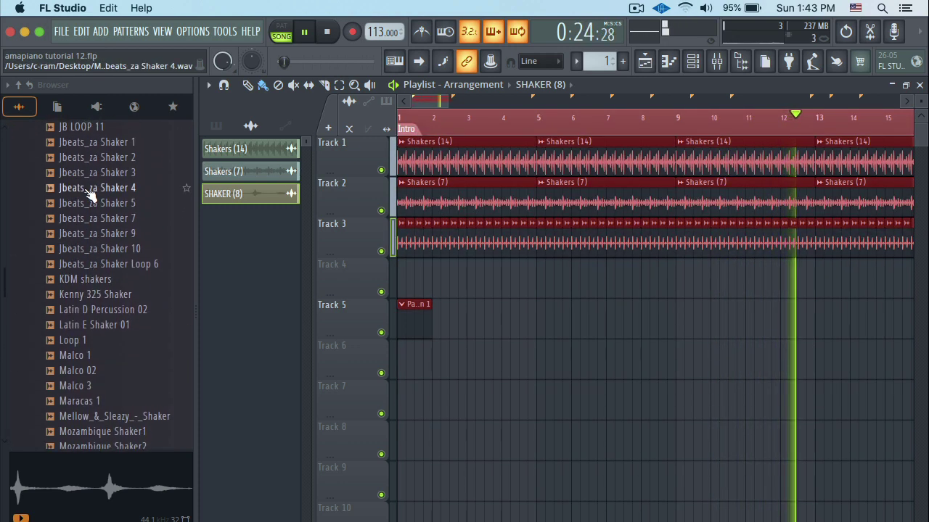
scroll(86, 196, "up", 15)
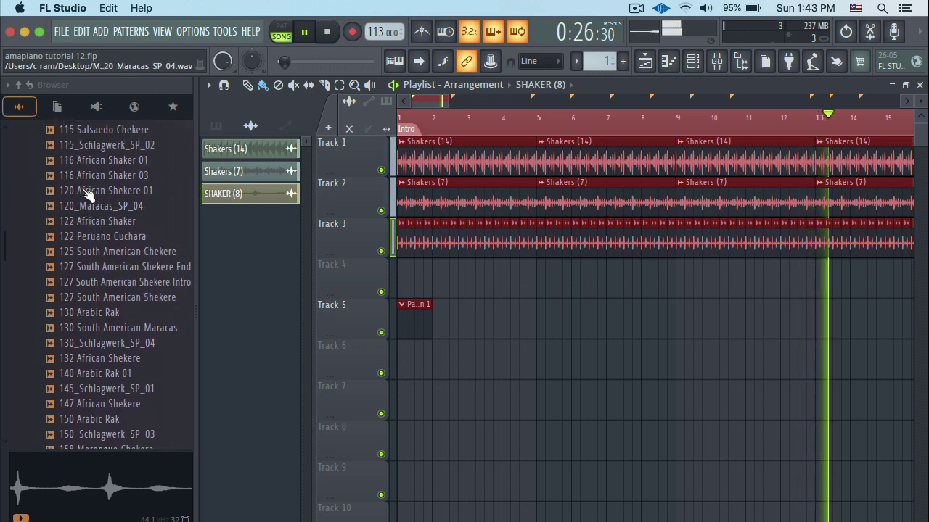
scroll(79, 234, "down", 4)
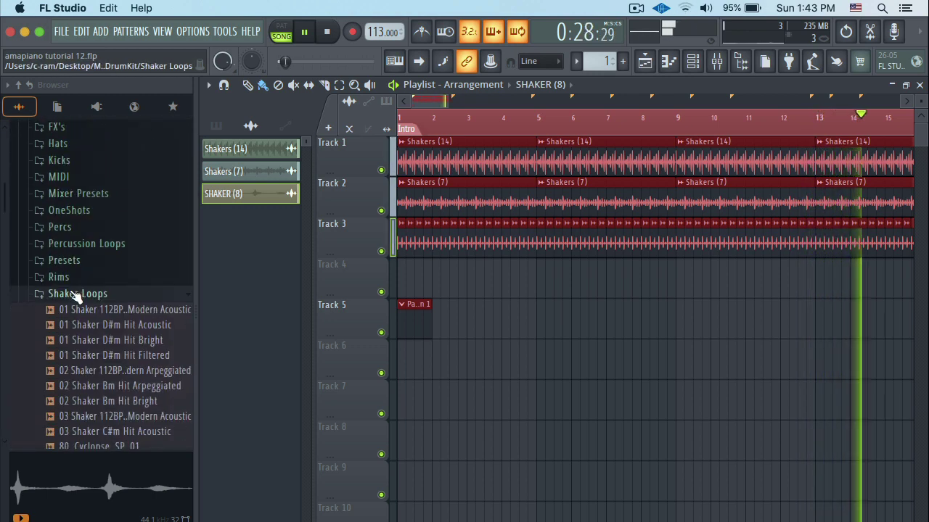
left_click(72, 295)
left_click(61, 160)
left_click(82, 174)
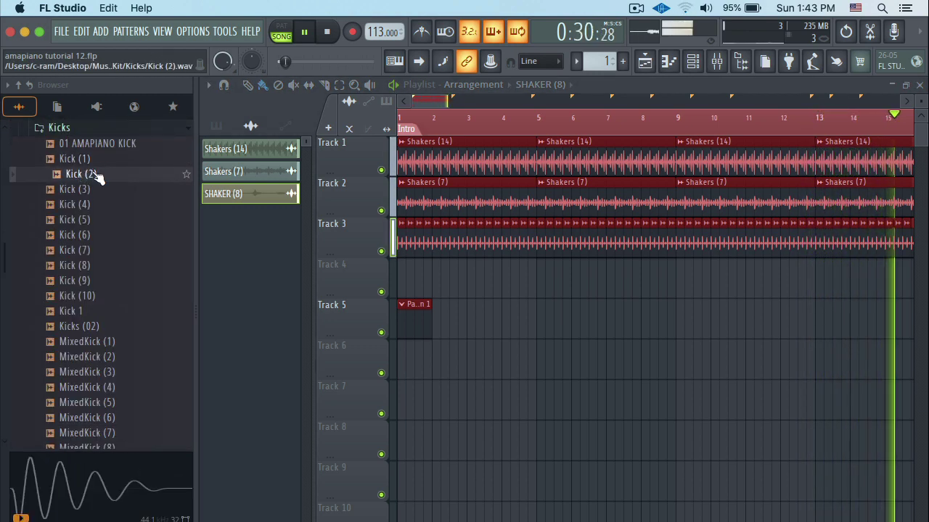
right_click(86, 174)
left_click(104, 195)
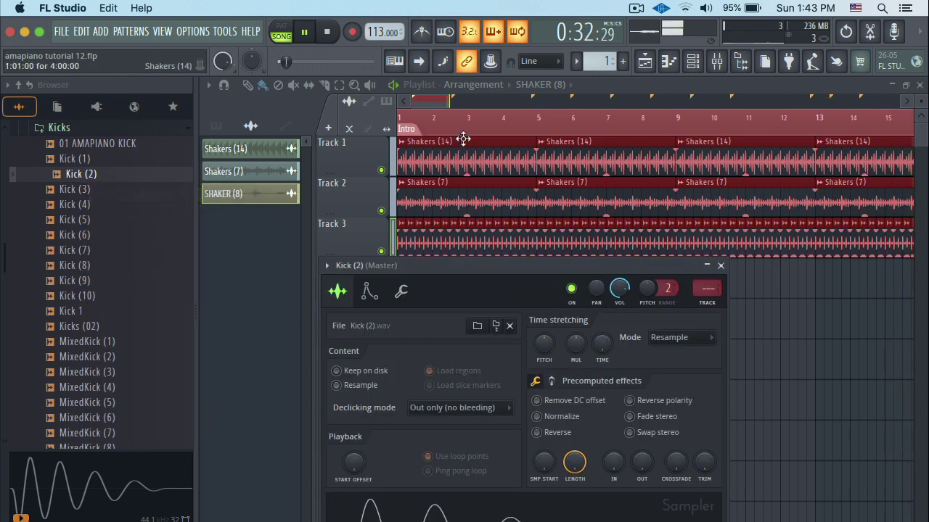
Step: Hide the playlist and delete the default Sampler channel from the channel rack
left_click(644, 62)
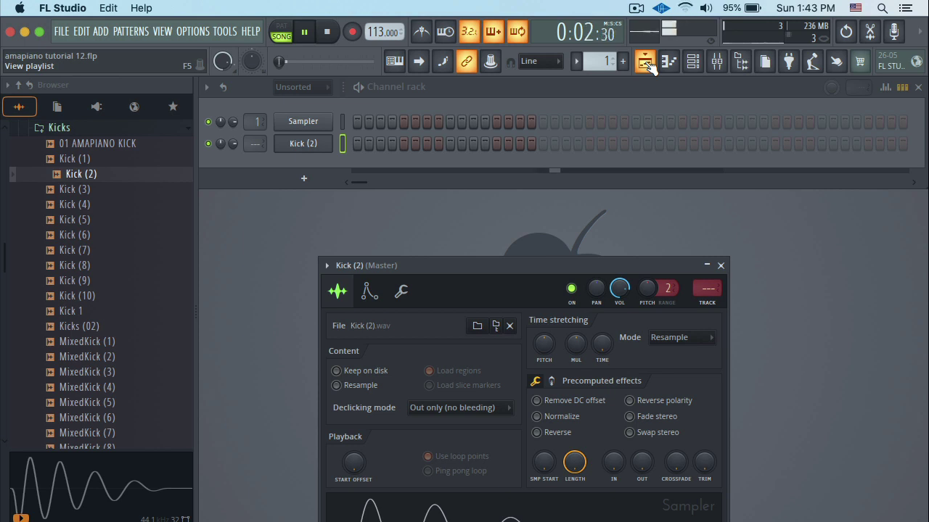
right_click(327, 120)
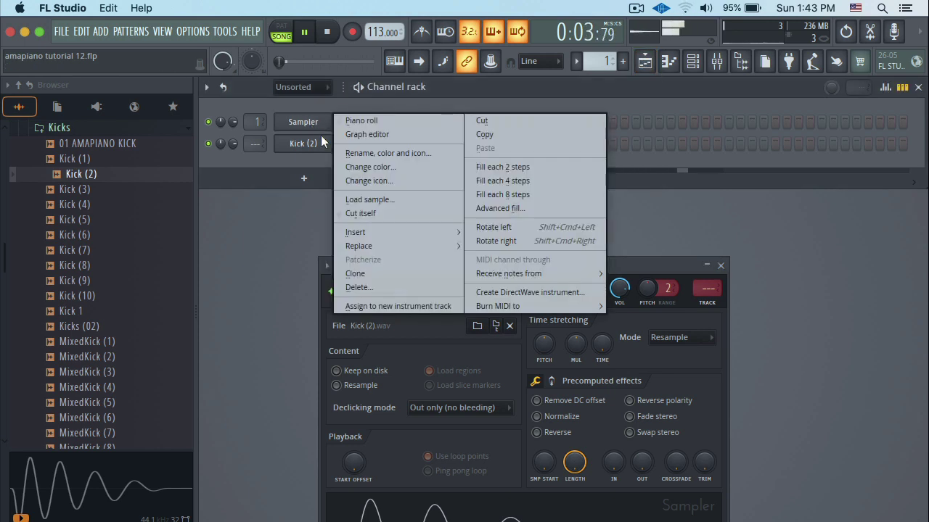
left_click(355, 284)
left_click(506, 334)
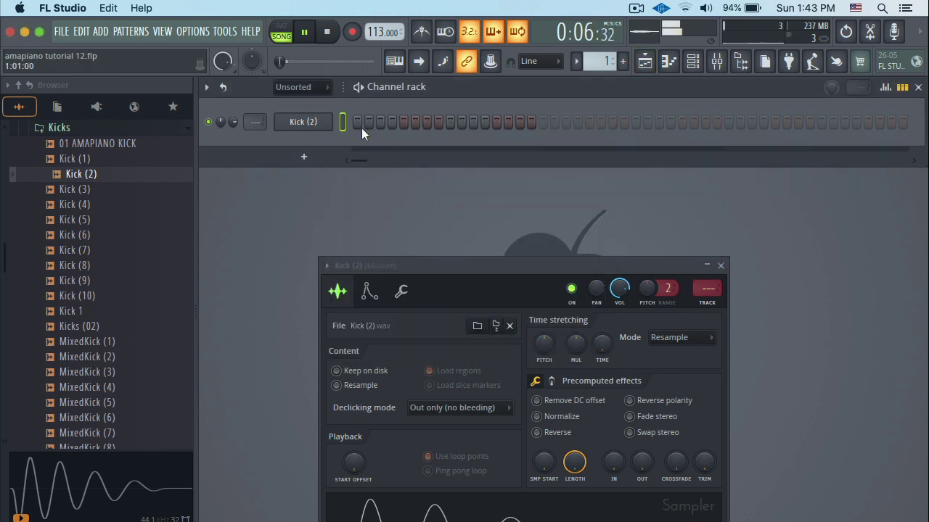
Step: Fill the Kick (2) channel with a hit on every 4th step across a 32-step pattern
right_click(330, 127)
left_click(502, 183)
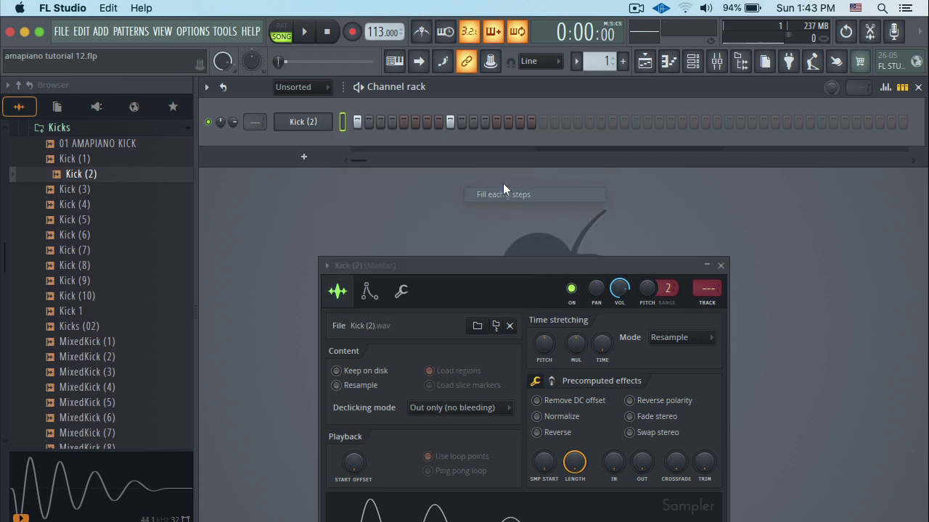
right_click(327, 118)
left_click(500, 181)
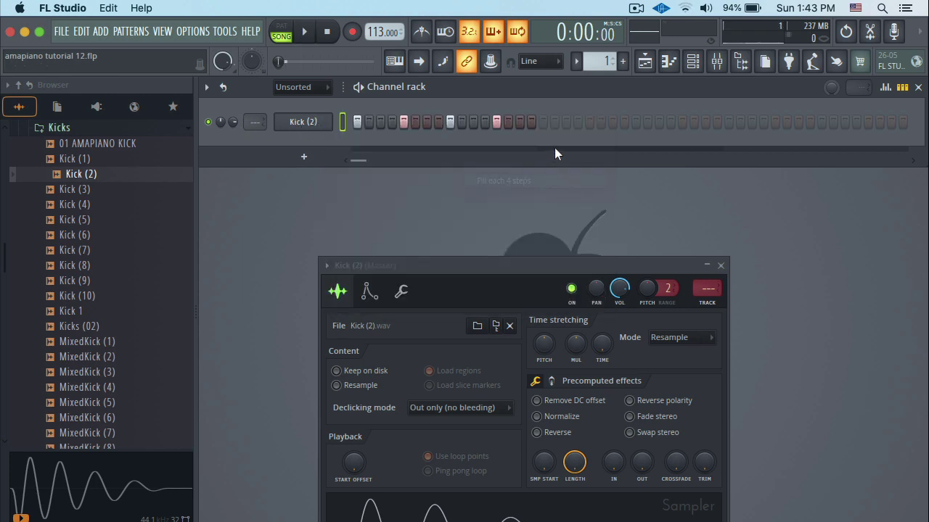
right_click(322, 124)
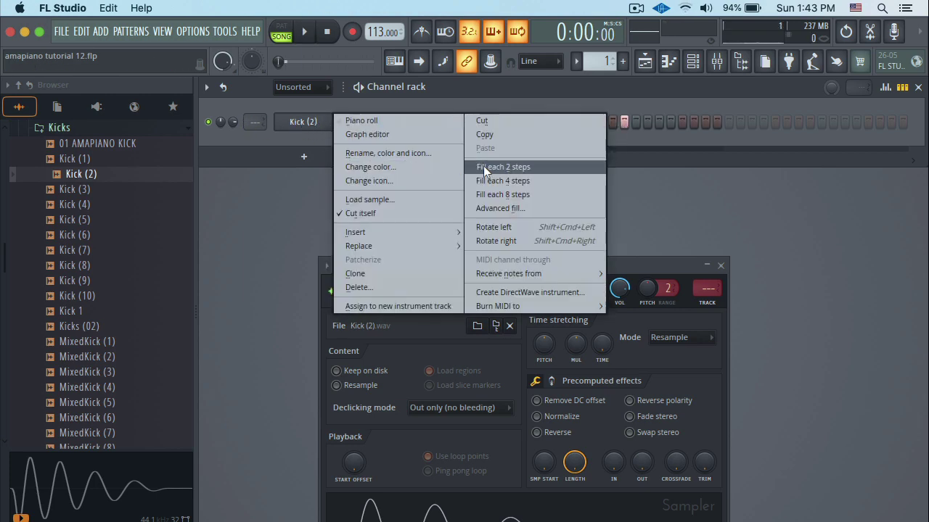
left_click(490, 181)
Step: Add an extra Kick (2) hit on step 31 during playback, then stop and close the channel's settings
key("space")
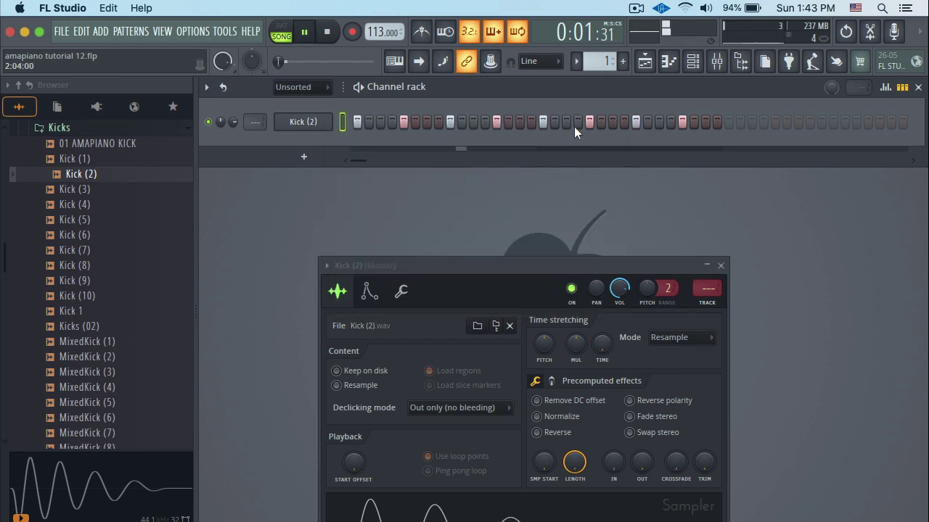
left_click(703, 123)
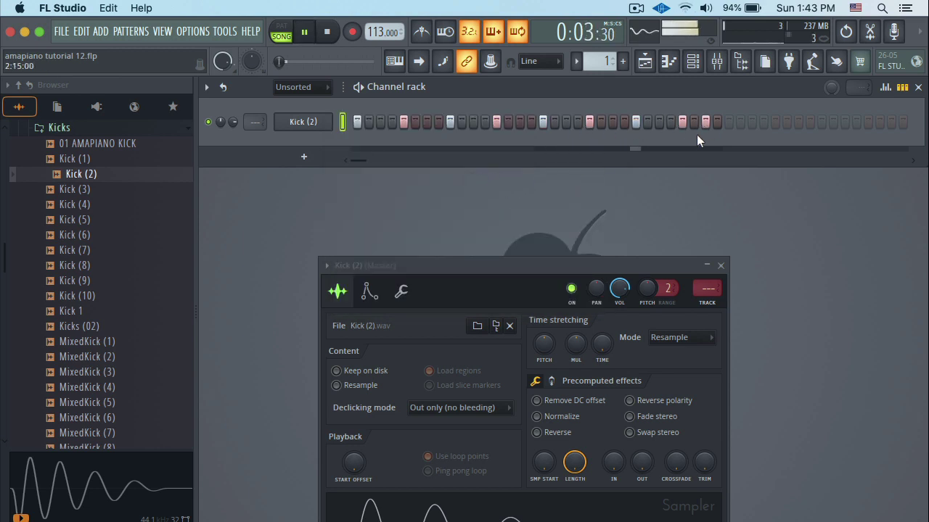
key("space")
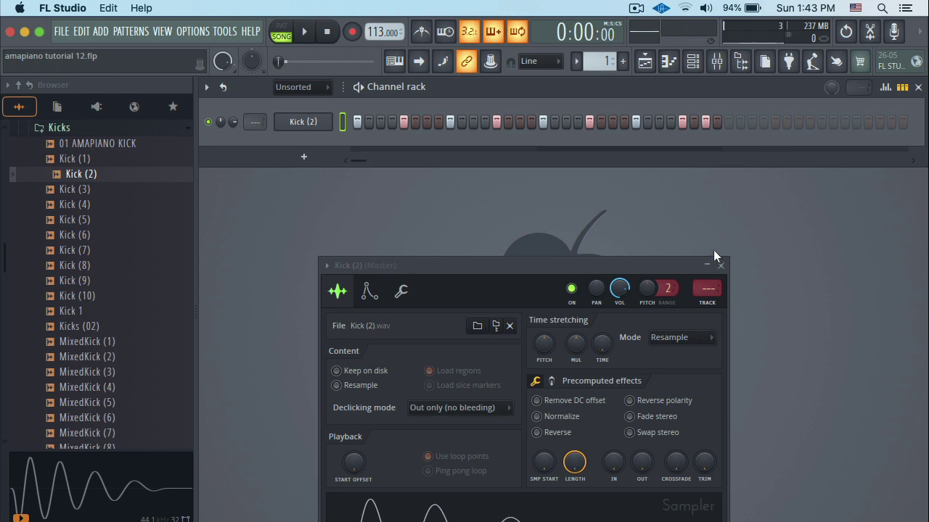
left_click(720, 265)
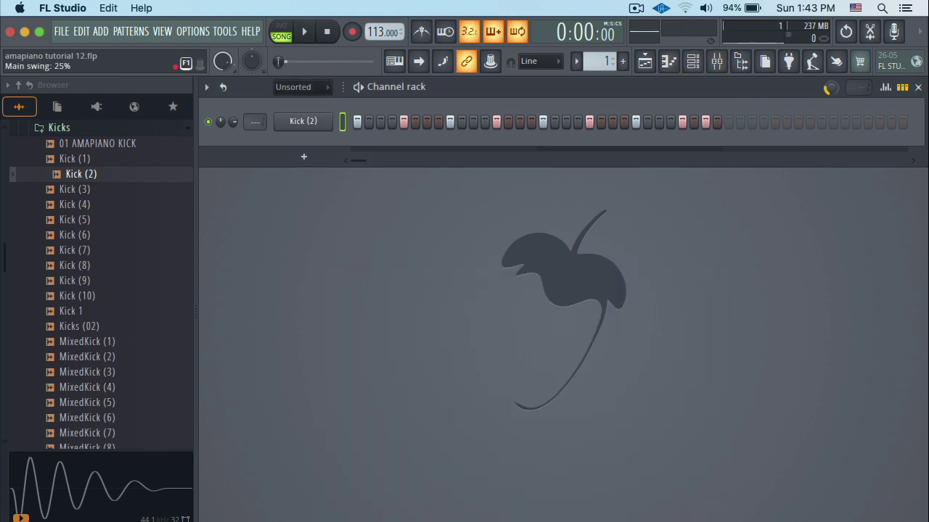
Step: Return to the playlist, clear the clip selection and place a second Pattern 1 clip at bar 3 on Track 5
left_click(644, 61)
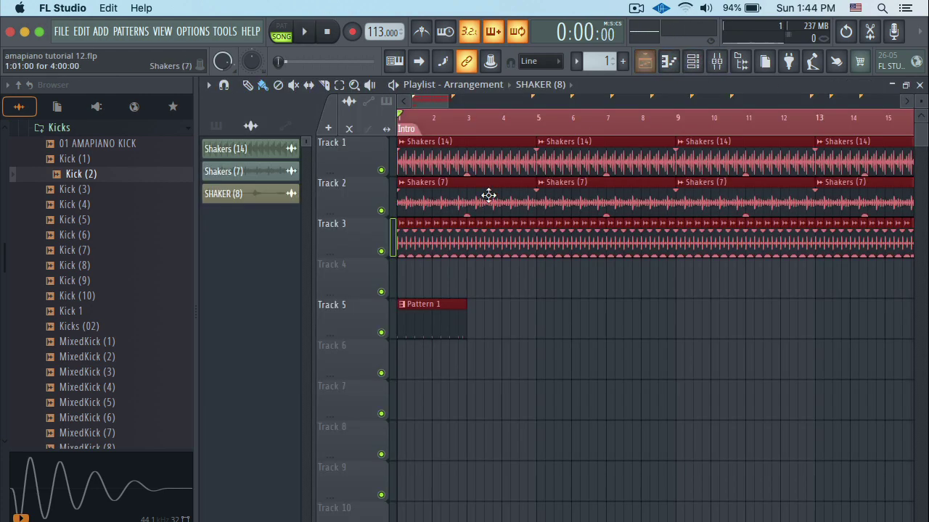
left_click(483, 308)
left_click(494, 298)
right_click(480, 320)
left_click(445, 316)
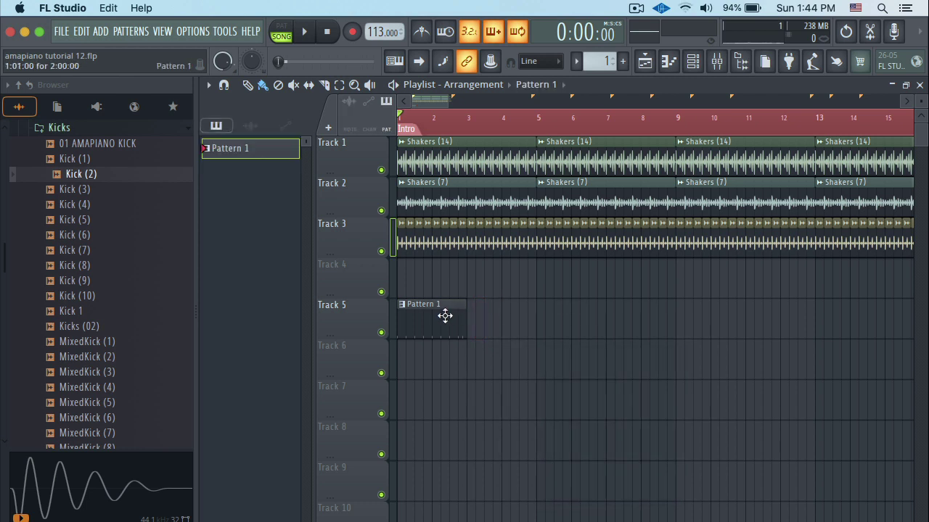
left_click(475, 312)
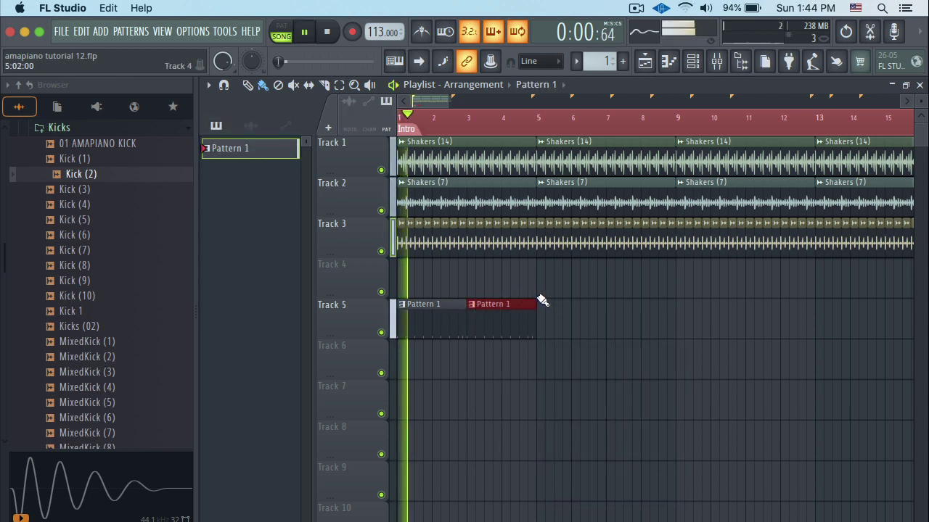
Step: Play the arrangement and add six more Pattern 1 clips back to back on Track 5 from bar 5 to bar 17
key("ctrl+b")
key("ctrl+b")
key("ctrl+b")
key("ctrl+b")
key("ctrl+b")
key("ctrl+b")
key("ctrl+b")
key("ctrl+b")
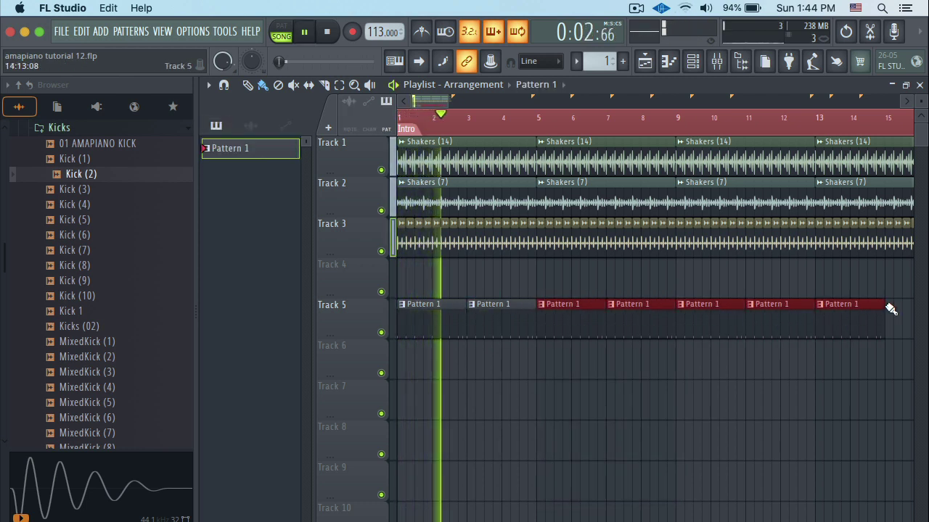
right_click(899, 322)
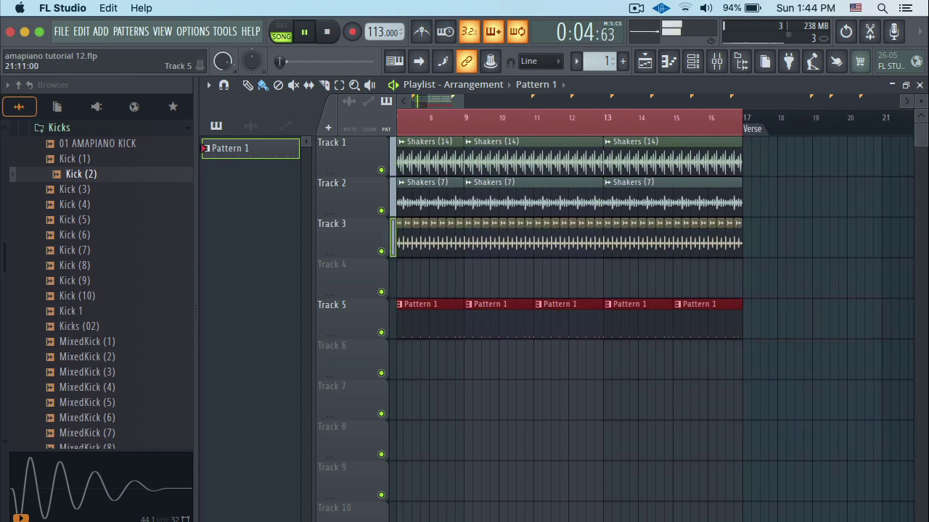
Step: Return to the start of the playlist, open the channel rack and switch the browser from the Kicks folder to the Percs folder
left_click_drag(436, 101, 415, 100)
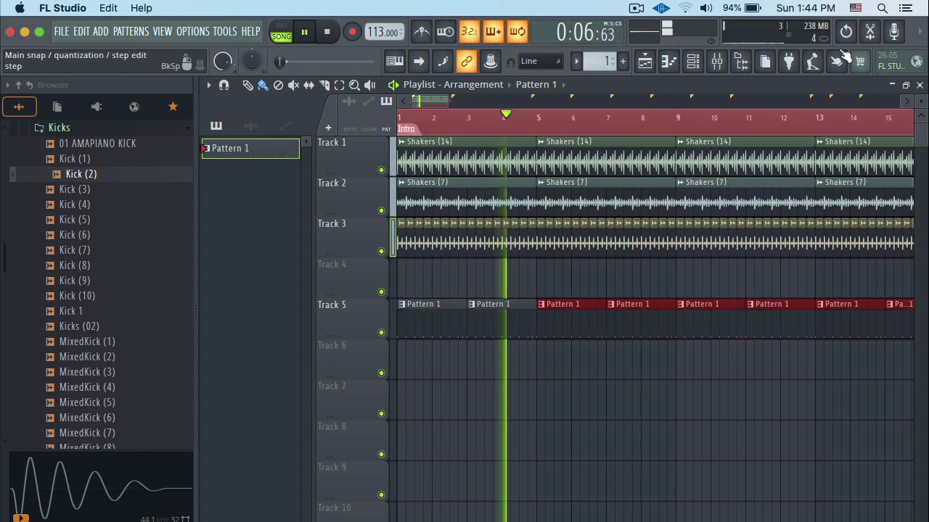
left_click(693, 61)
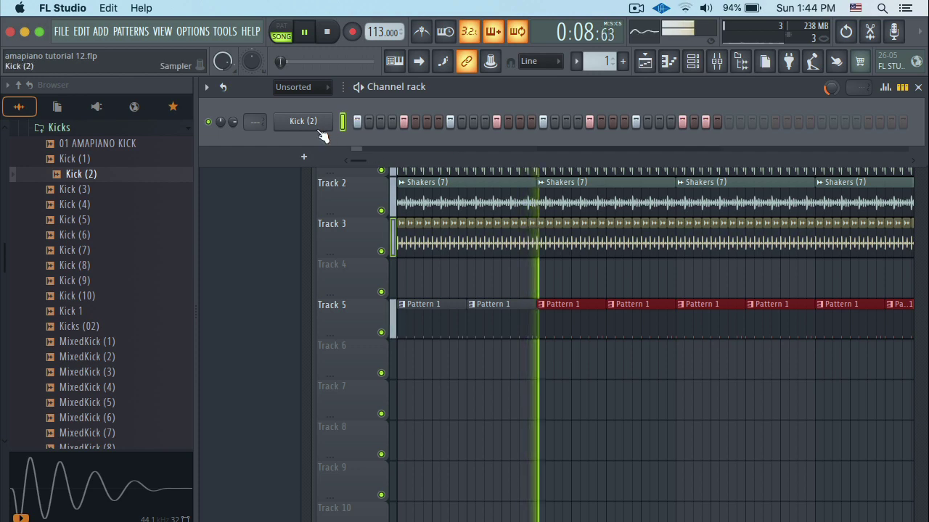
scroll(82, 206, "up", 2)
scroll(83, 207, "up", 2)
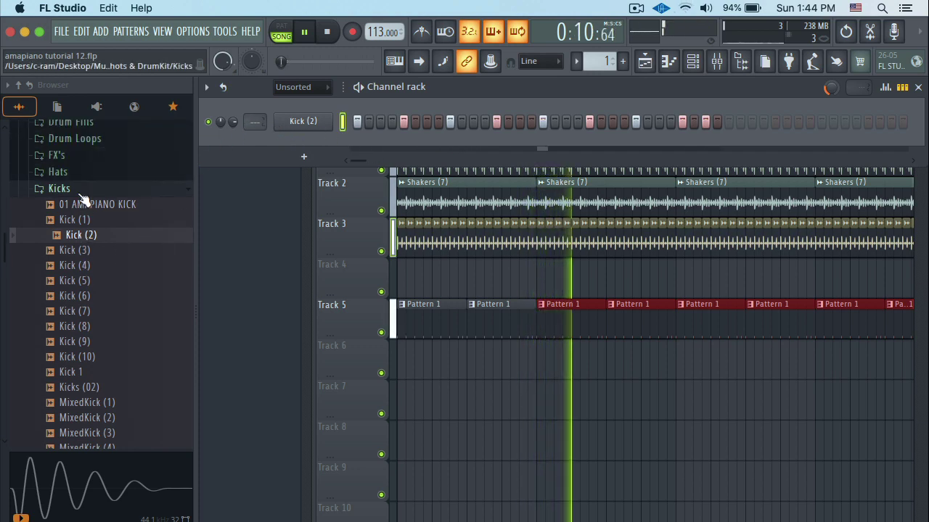
left_click(104, 190)
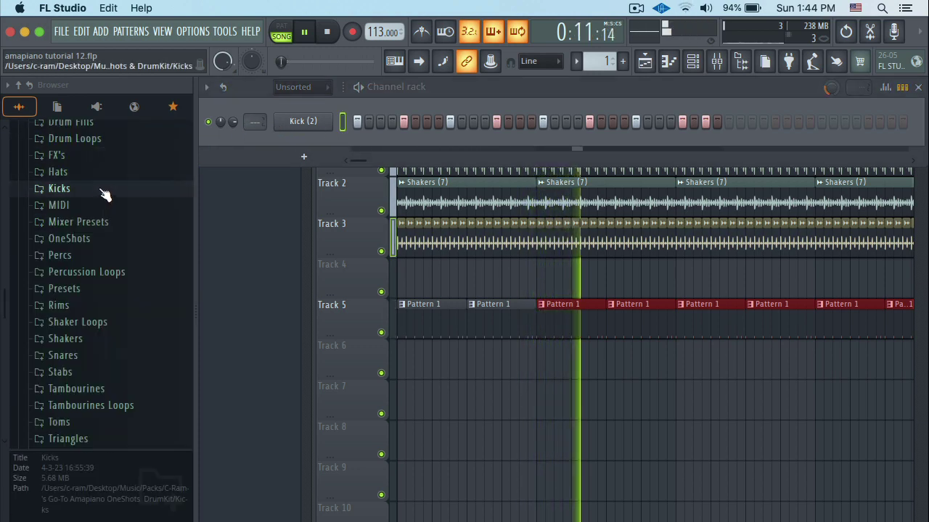
left_click(78, 256)
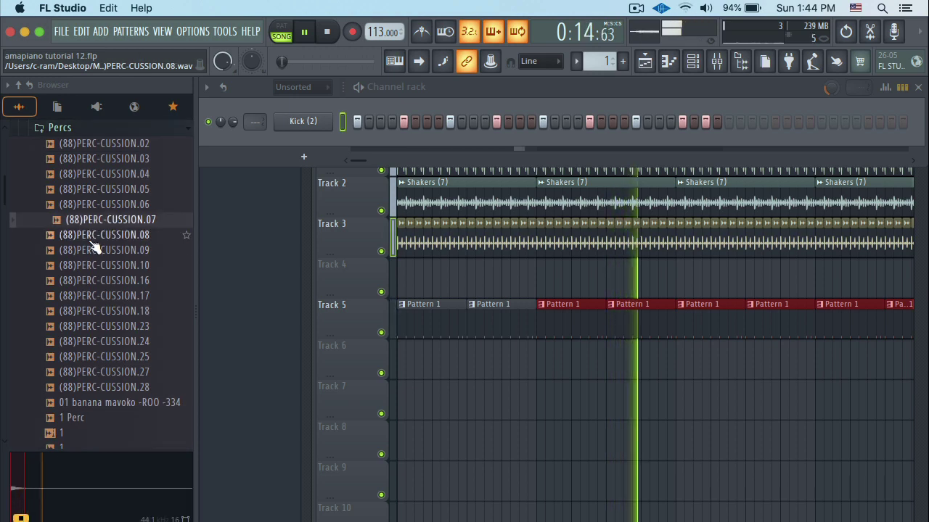
Step: Audition the percussion samples from Perc _ Koko to Perc _ Seke in the Percs folder against the playing beat
scroll(90, 243, "down", 15)
scroll(85, 246, "down", 10)
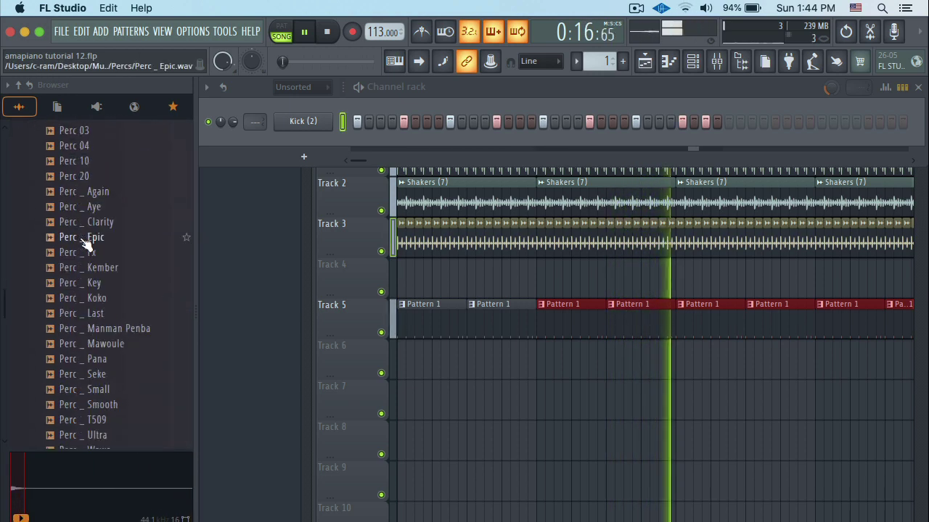
left_click(89, 280)
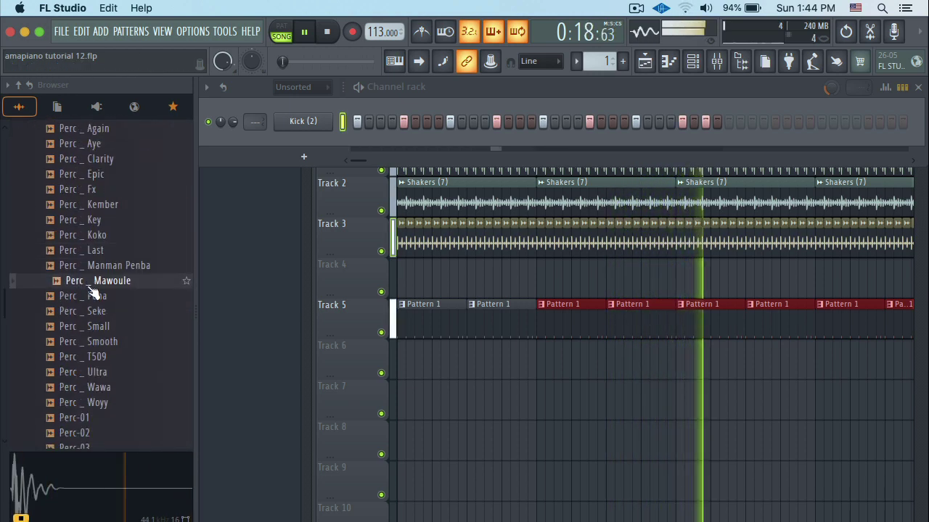
left_click(91, 238)
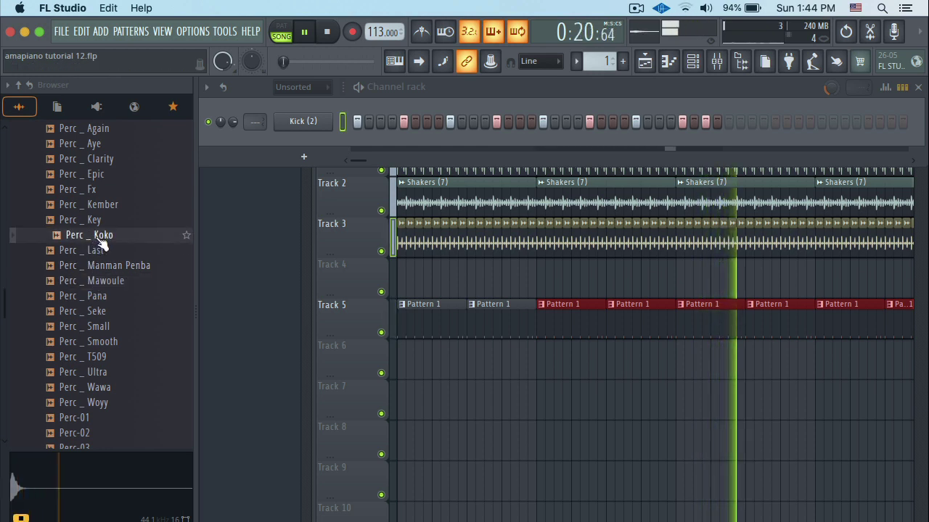
left_click(94, 251)
left_click(90, 266)
left_click(90, 284)
left_click(93, 294)
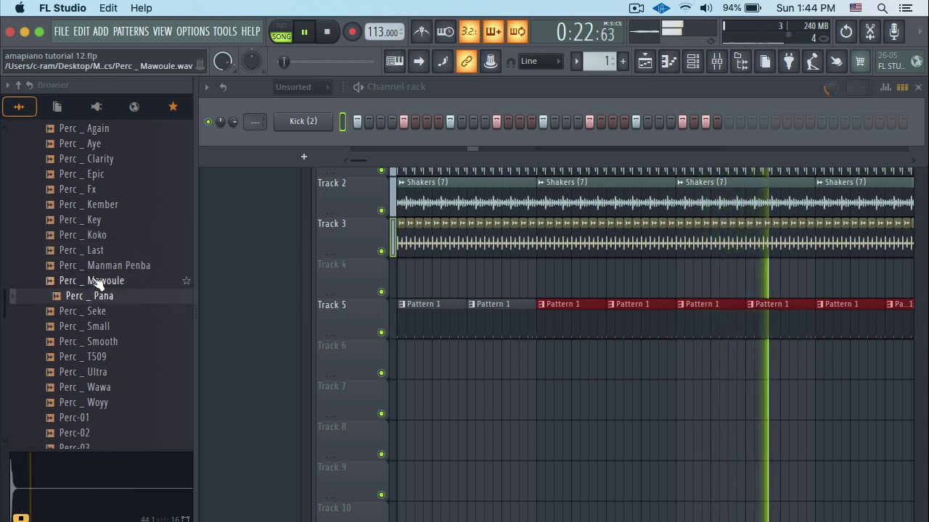
left_click(92, 265)
left_click(91, 281)
left_click(90, 295)
left_click(91, 265)
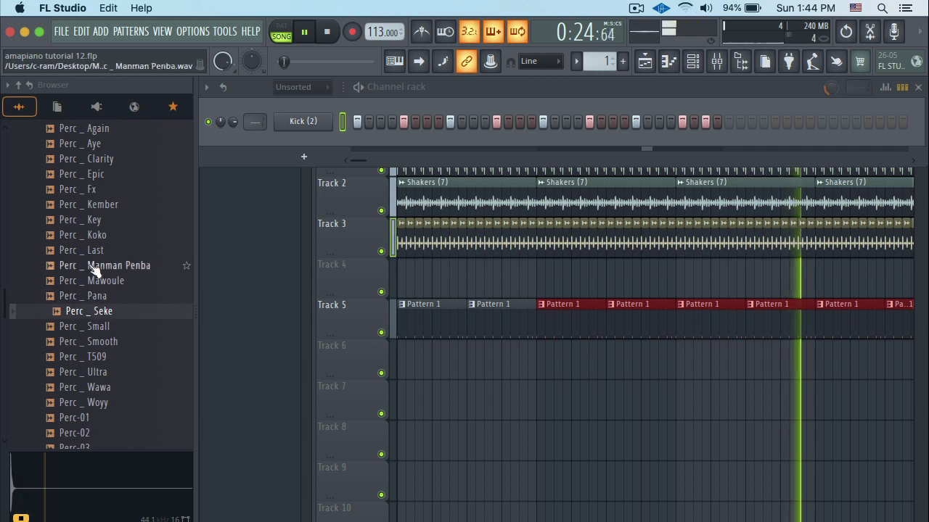
Step: Add Perc _ Last, Manman Penba, Mawoule and Pana as channels below Kick (2), with a Perc _ Last hit on step 1
left_click_drag(80, 251, 268, 145)
left_click_drag(80, 250, 312, 181)
left_click(109, 296)
left_click_drag(127, 310, 330, 209)
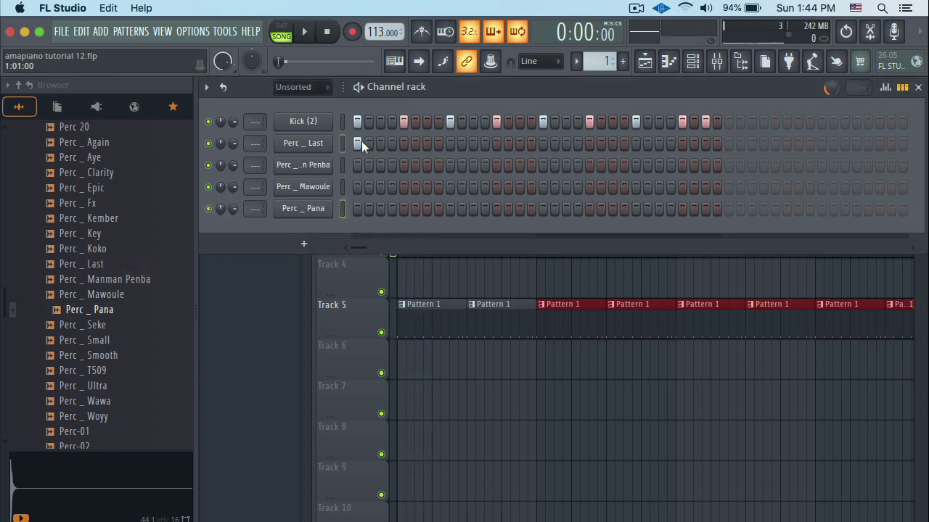
Step: Place a Perc _ Manman Penba hit on step 4 and a Perc _ Mawoule hit on step 7, checking the groove in playback
left_click(381, 166)
key("space")
left_click(391, 182)
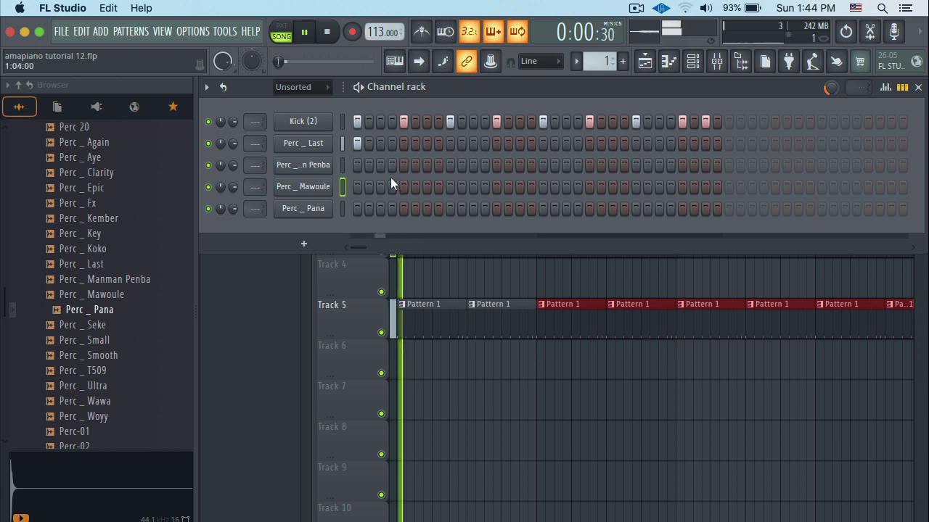
left_click(401, 185)
key("space")
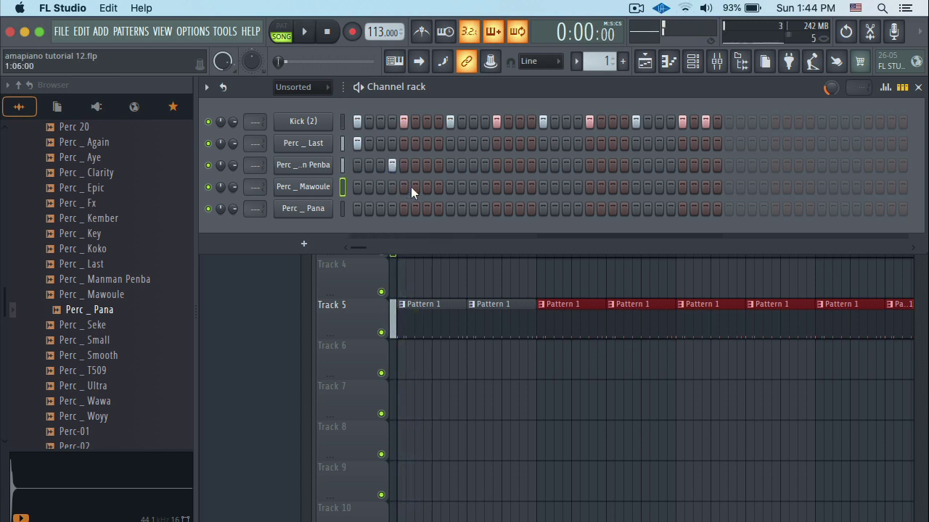
key("space")
left_click(426, 186)
Step: Try a Perc _ Pana hit on step 9 and on step 11 during playback
left_click(449, 208)
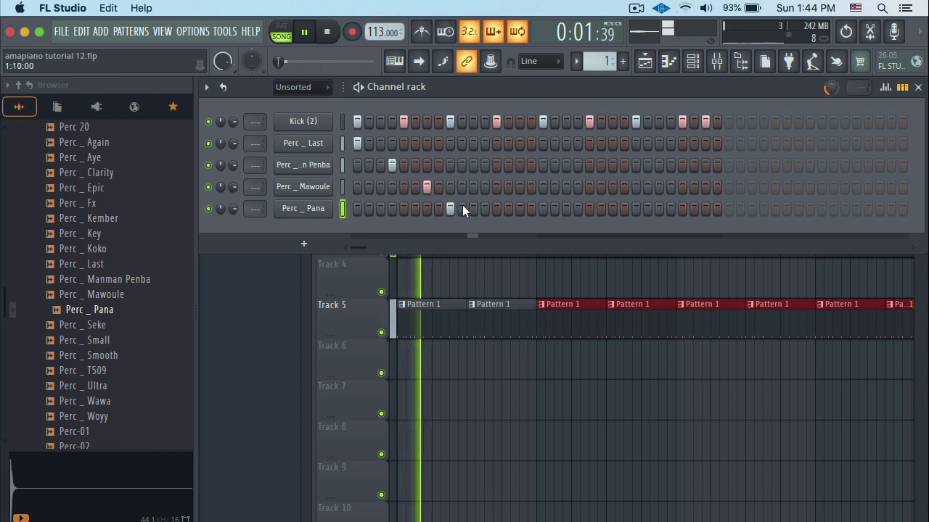
left_click(450, 208)
left_click(473, 208)
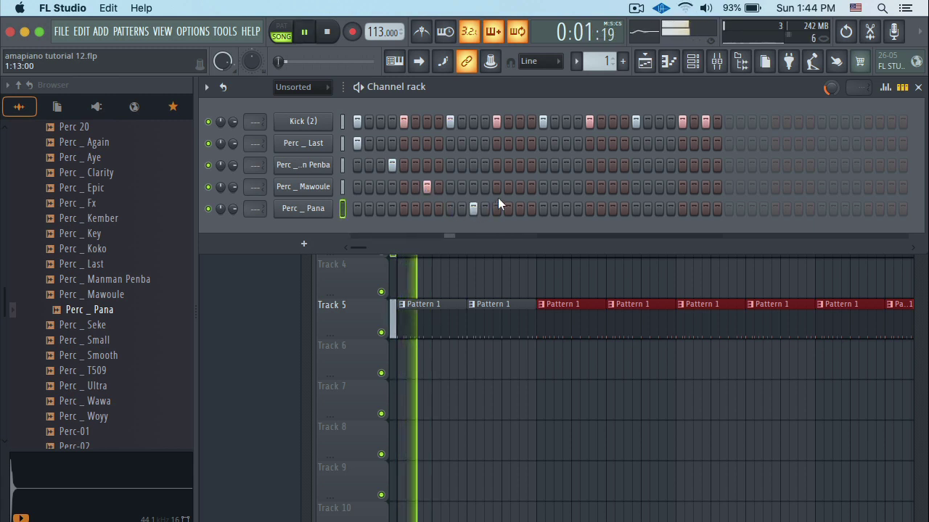
key("space")
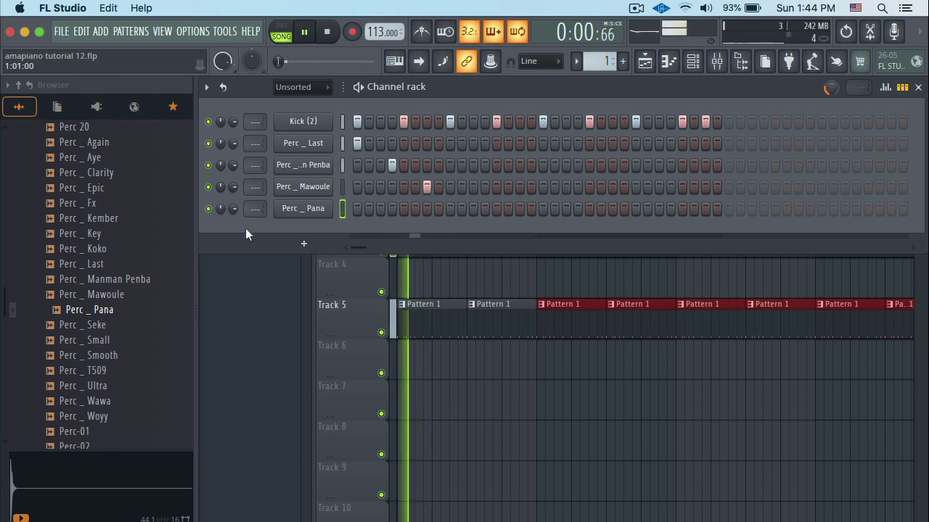
Step: Add Perc _ Seke as a channel below Perc _ Pana and place its hits on steps 9 and 12
left_click(134, 326)
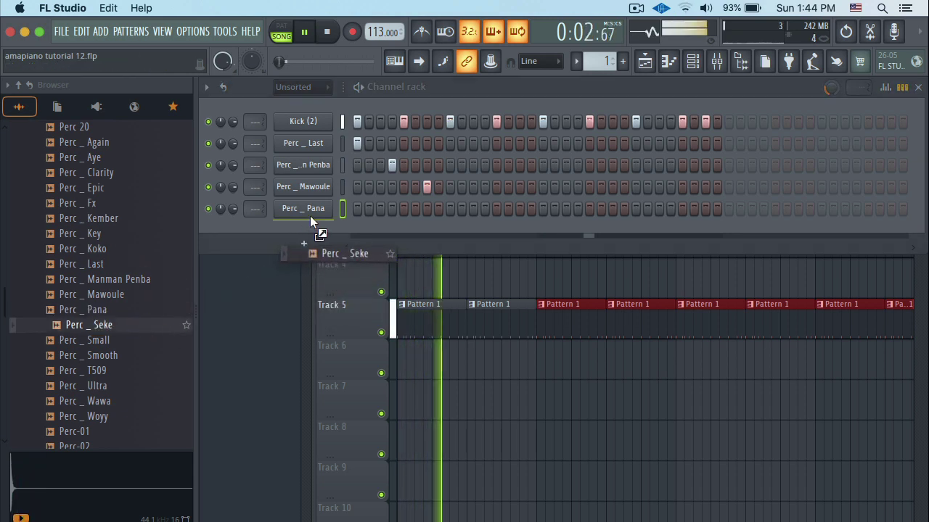
left_click_drag(310, 216, 320, 229)
left_click(447, 230)
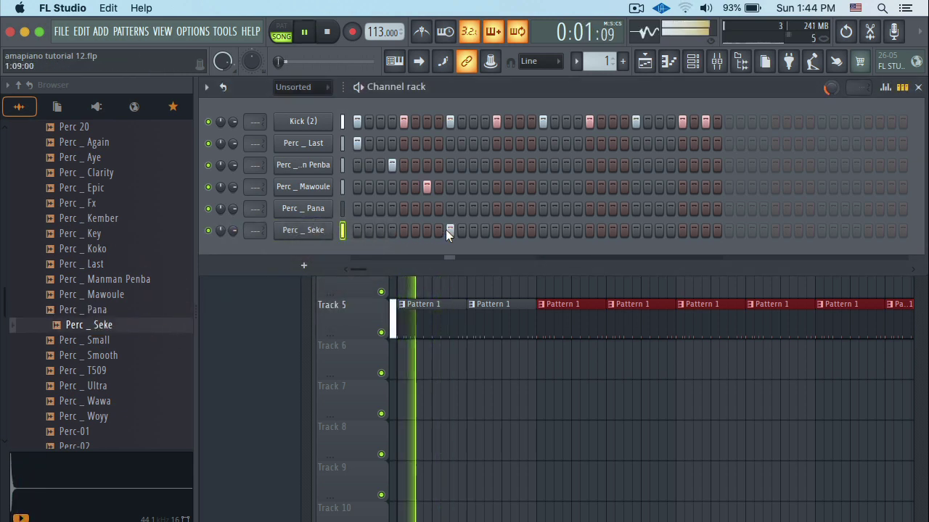
left_click(484, 230)
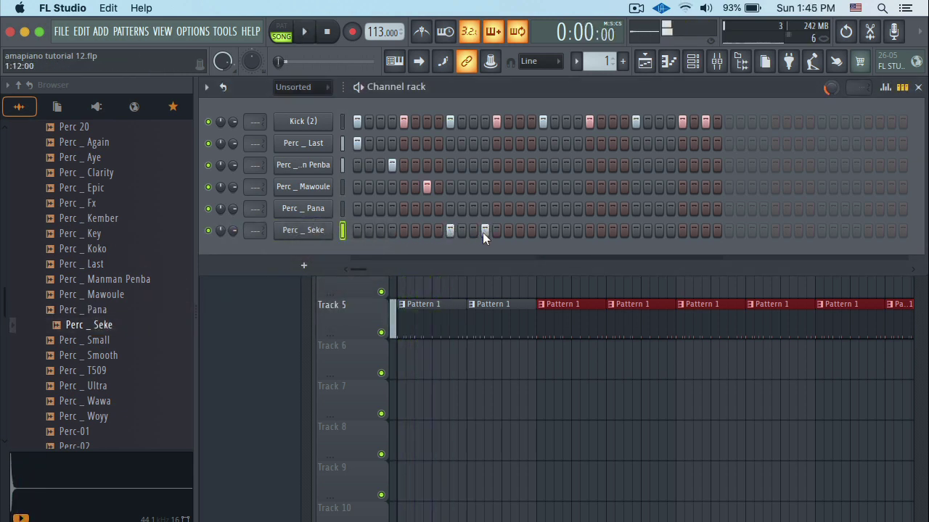
Step: Extend the percussion pattern with a Perc _ Mawoule hit on step 13, a Manman Penba hit on step 17 and a Pana hit on step 29
left_click(497, 187)
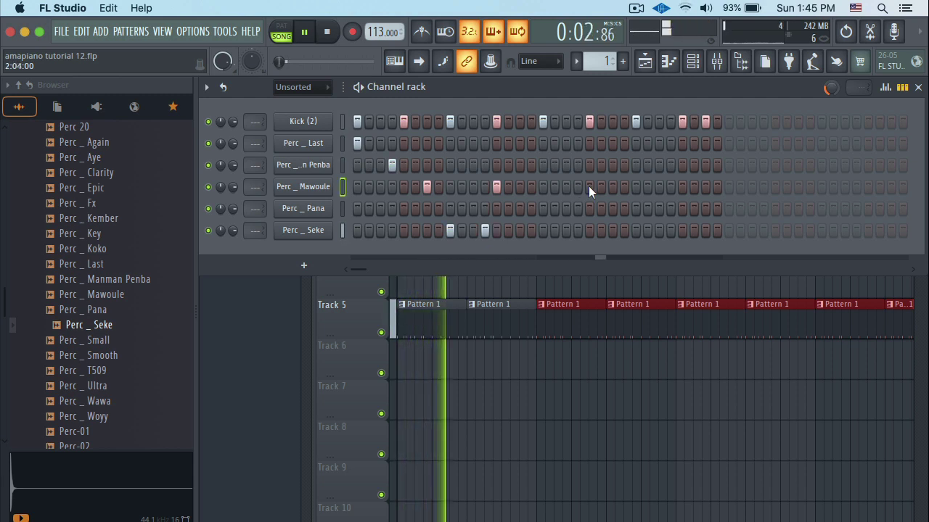
left_click(543, 166)
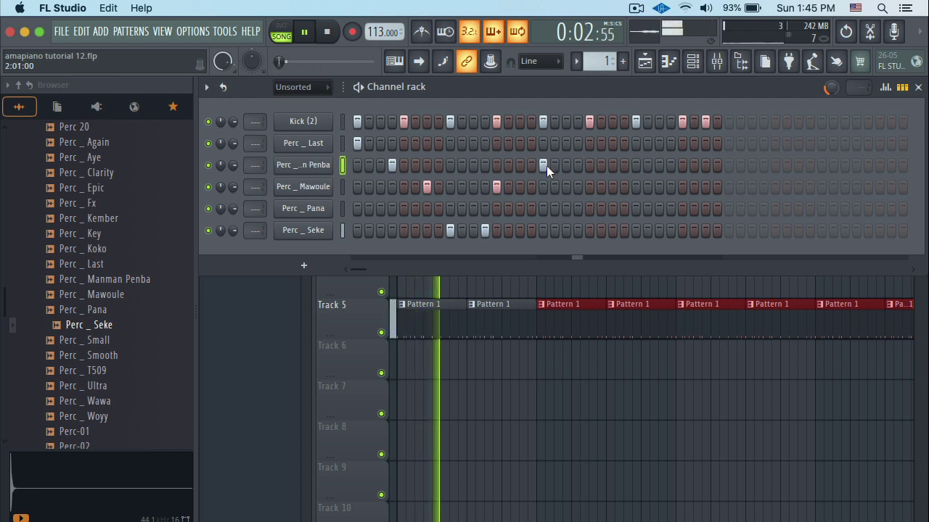
left_click(658, 187)
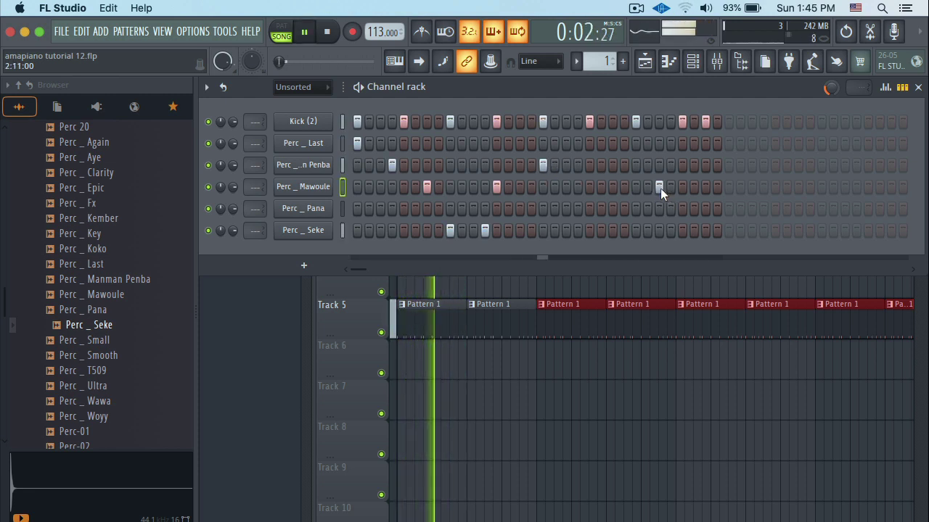
left_click(671, 209)
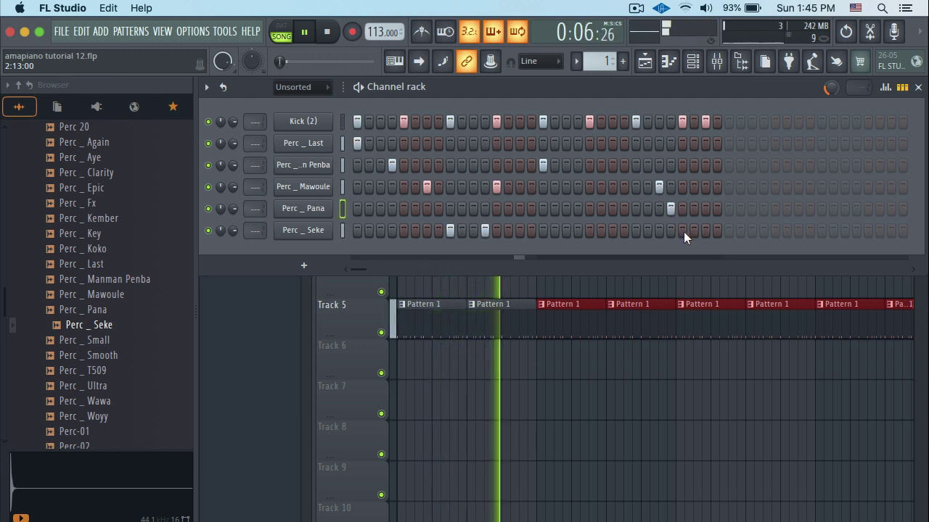
left_click(682, 231)
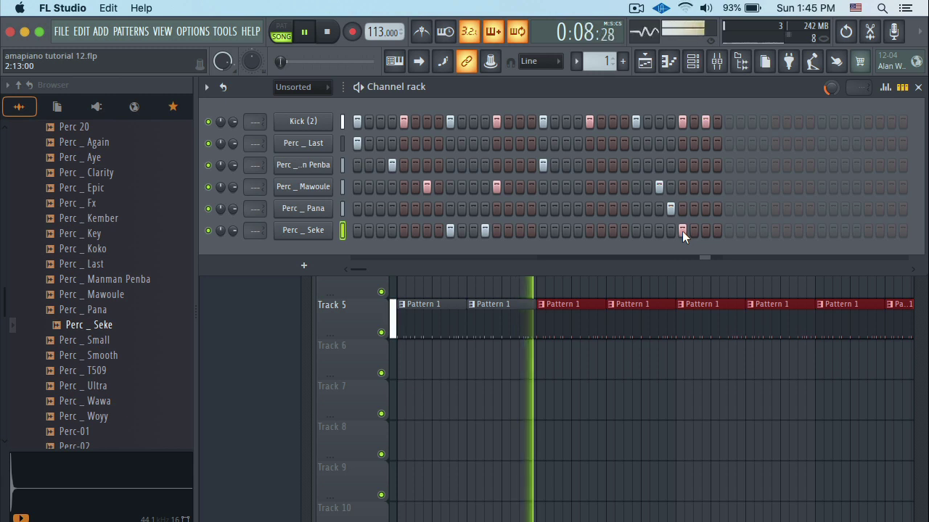
left_click(682, 230)
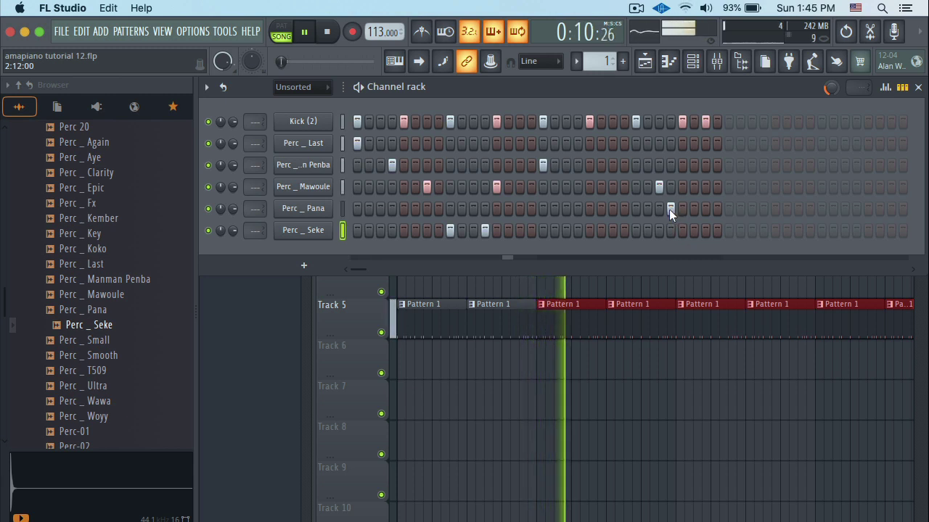
left_click(669, 209)
left_click(683, 211)
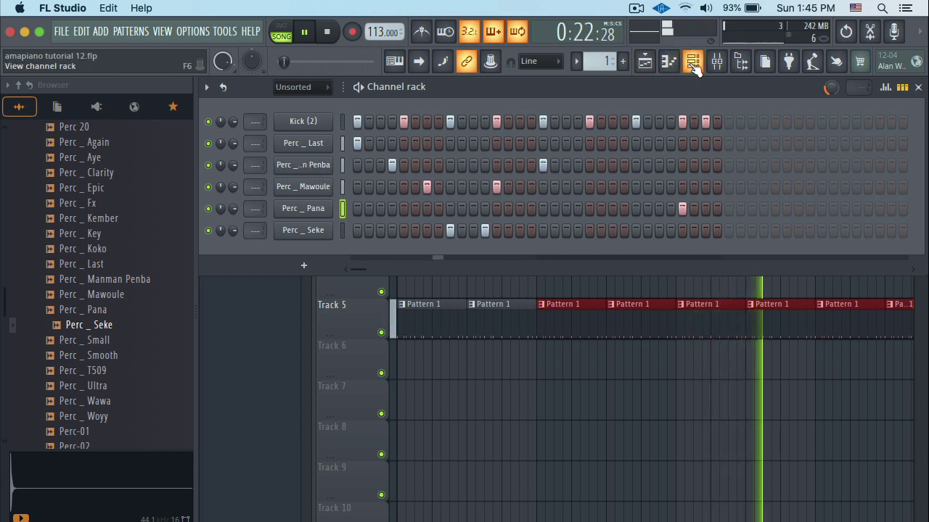
Step: Lower the volumes of the five percussion channels, bringing Perc _ Pana down to about half
left_click_drag(233, 143, 233, 237)
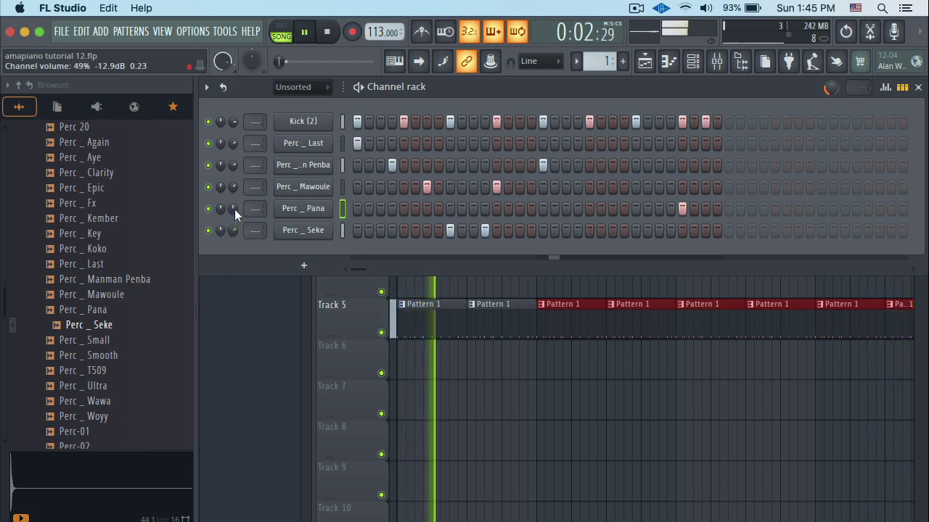
left_click_drag(234, 209, 233, 202)
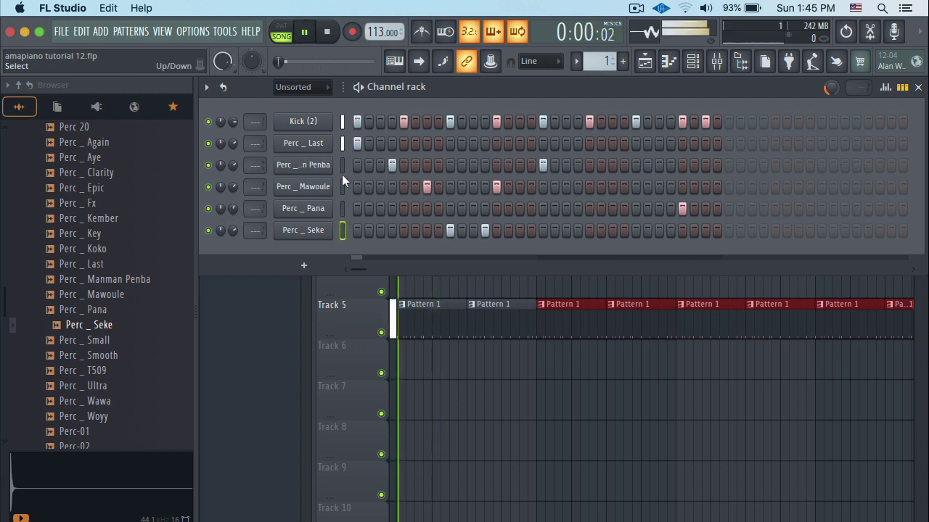
Step: Try extra early hits on step 1 of Perc _ Pana and Perc _ Seke and on step 5 of Perc _ Pana, replaying each
left_click(357, 208)
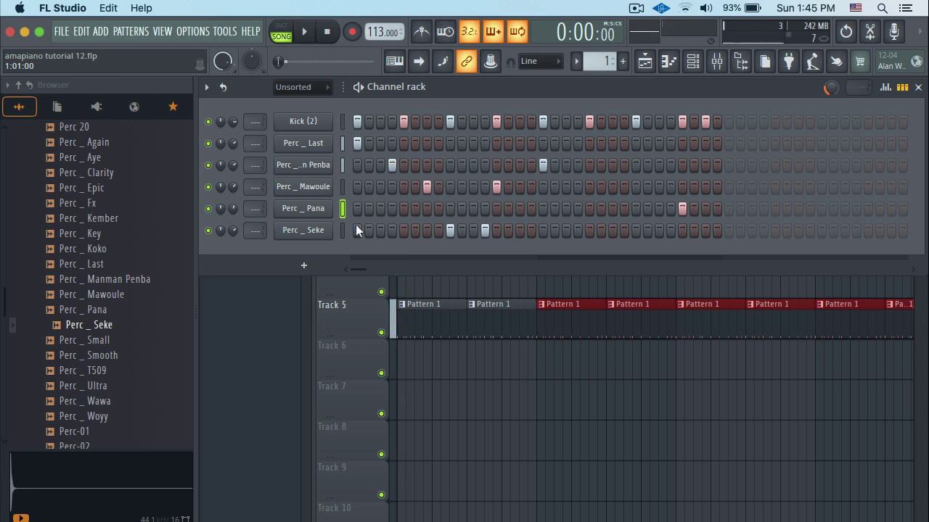
key("space")
left_click(359, 229)
key("space")
key("space")
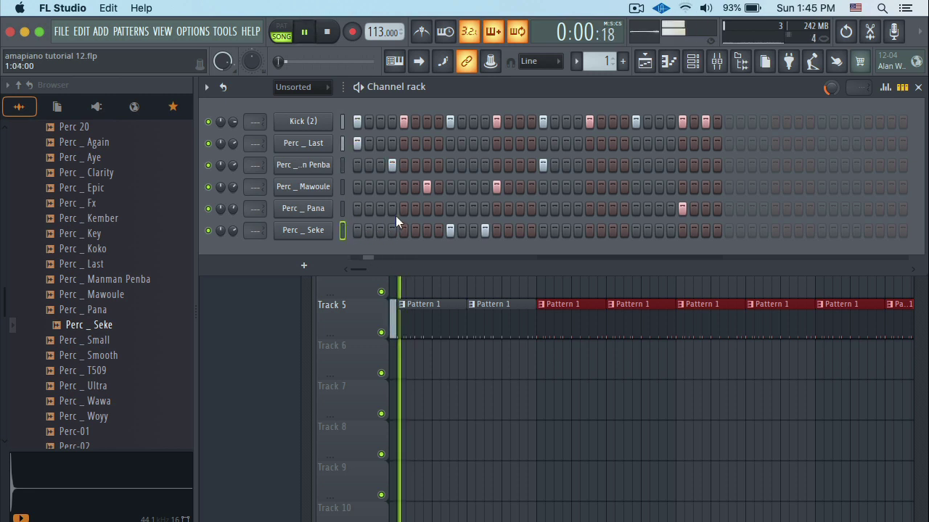
left_click(399, 212)
left_click(399, 209)
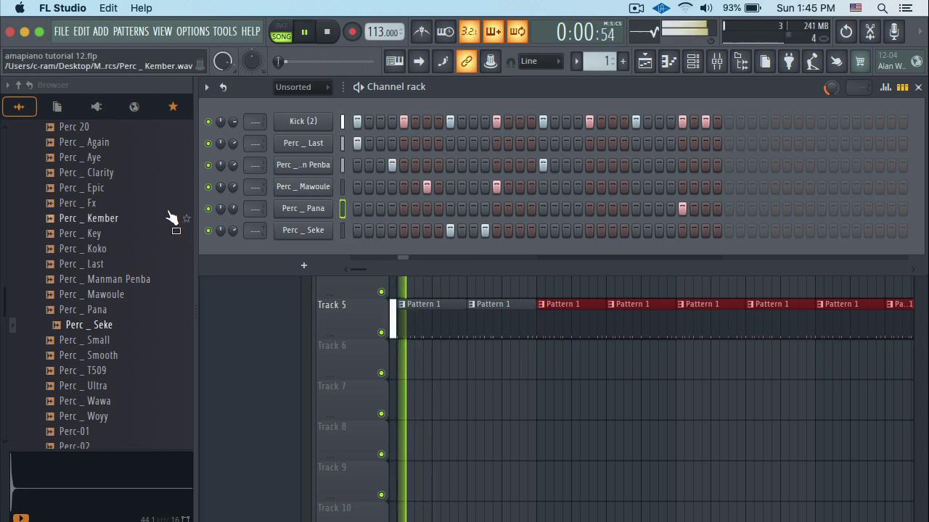
key("space")
Step: Look through the earlier samples in the Percs folder and open the OneShots folder
scroll(125, 201, "up", 2)
scroll(109, 203, "up", 10)
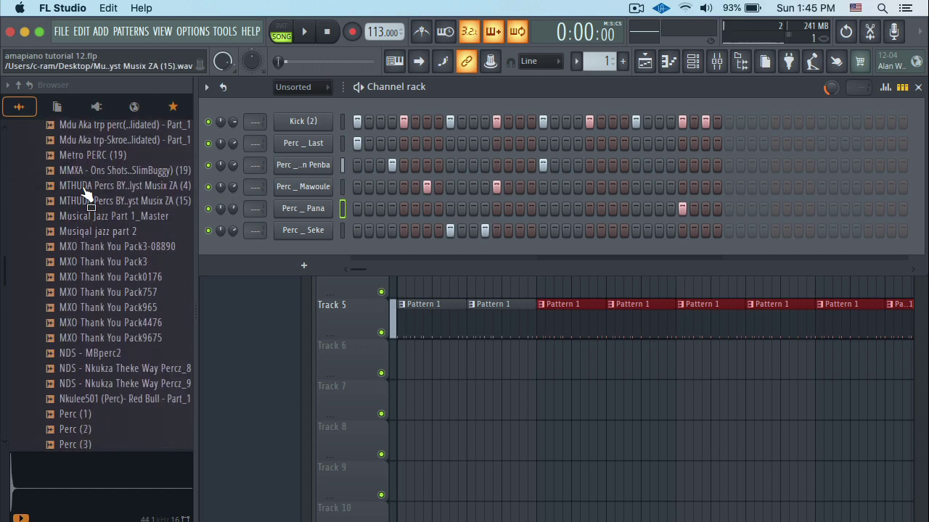
left_click(86, 190)
scroll(95, 189, "up", 20)
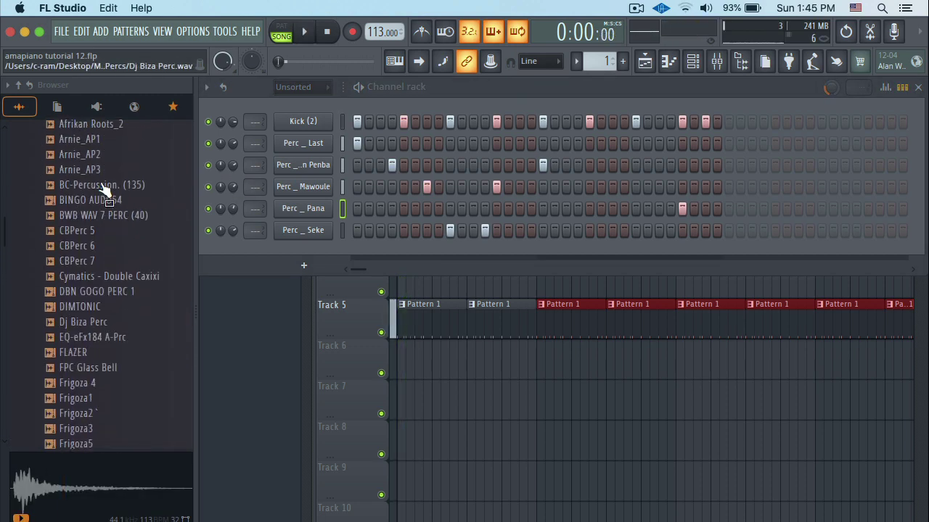
scroll(95, 191, "up", 20)
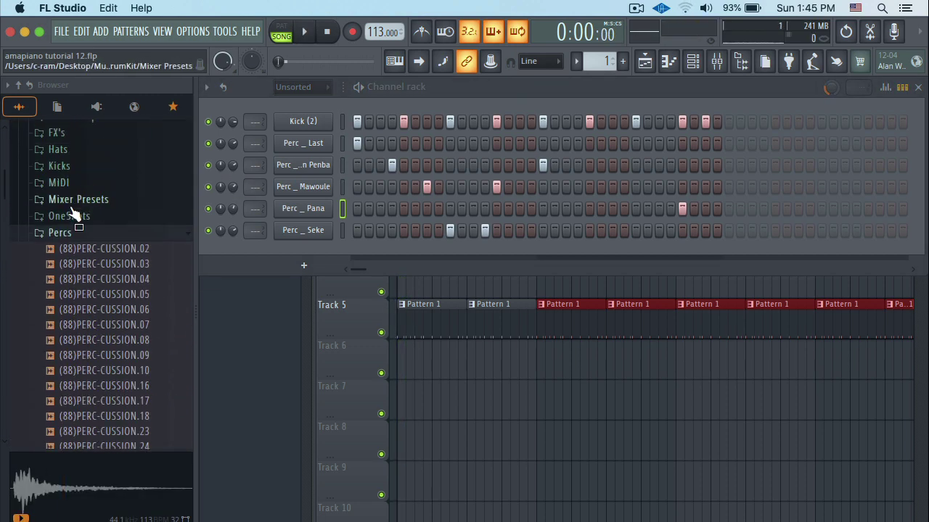
left_click(72, 212)
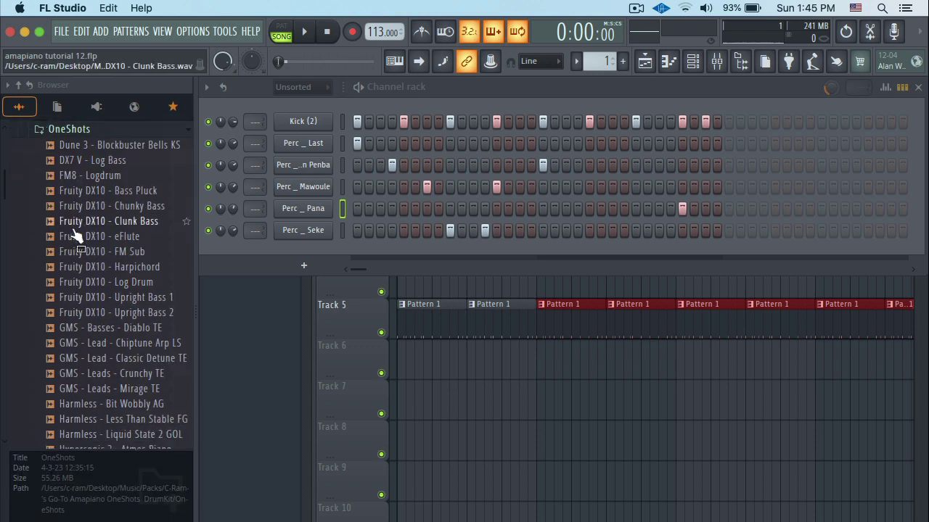
Step: Add the KDM Open Hat (10) sample from the Hats folder as a channel with hits every four steps from step 3 to 31
left_click(90, 130)
left_click(83, 144)
scroll(138, 192, "up", 3)
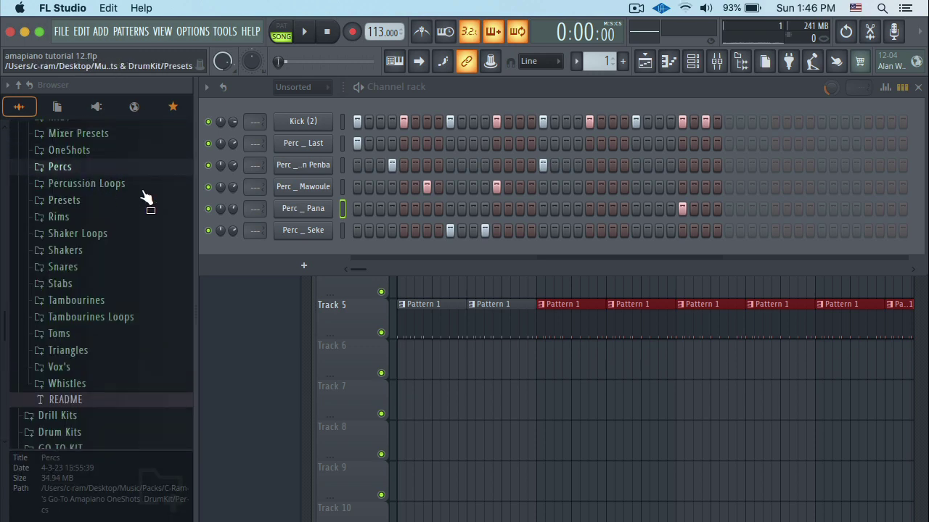
left_click(82, 189)
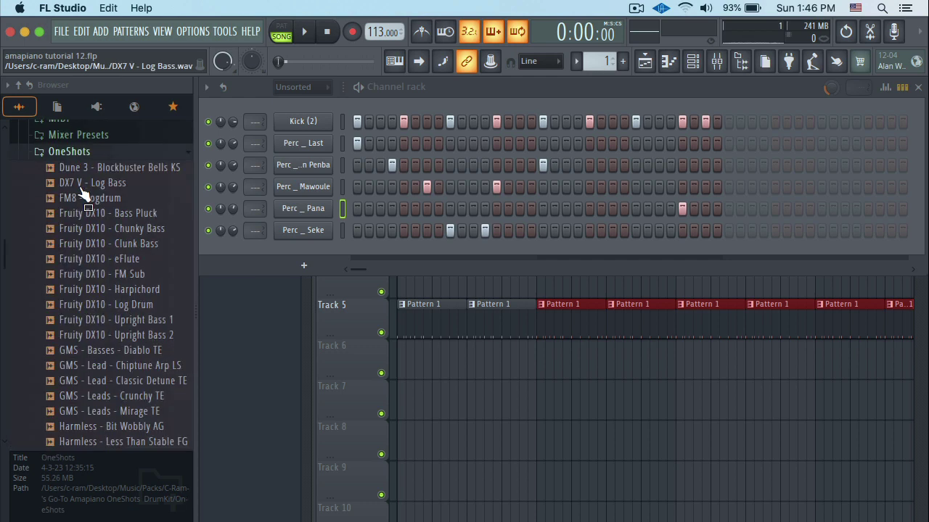
left_click(98, 130)
scroll(72, 218, "up", 5)
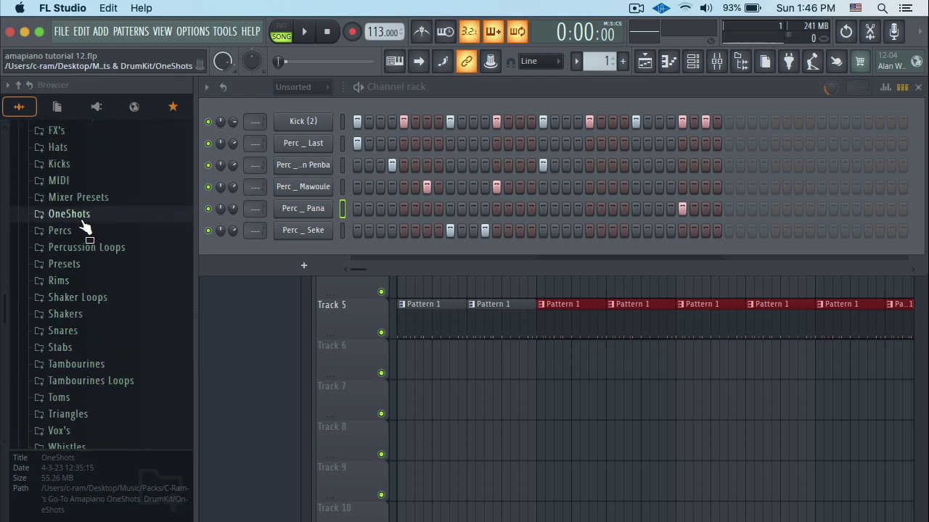
left_click(82, 189)
scroll(85, 215, "down", 5)
scroll(84, 210, "down", 3)
left_click(85, 207)
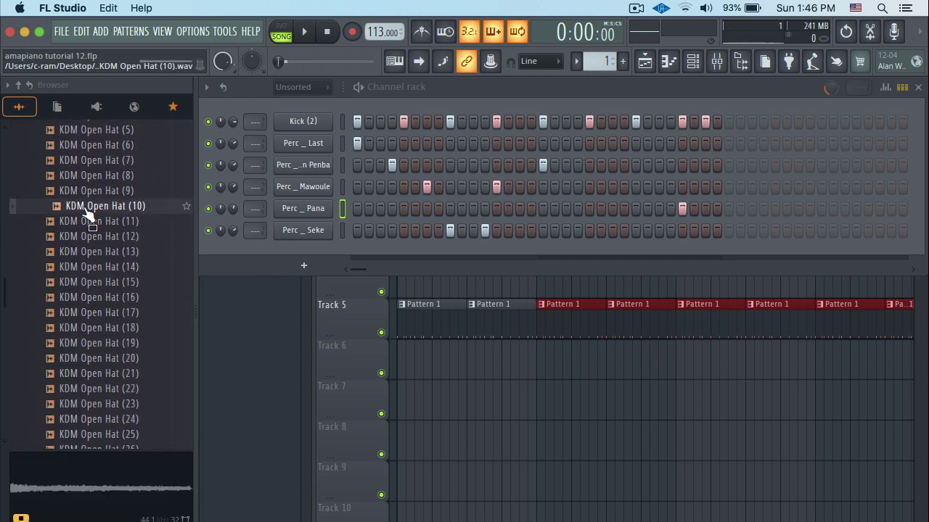
left_click_drag(244, 249, 250, 252)
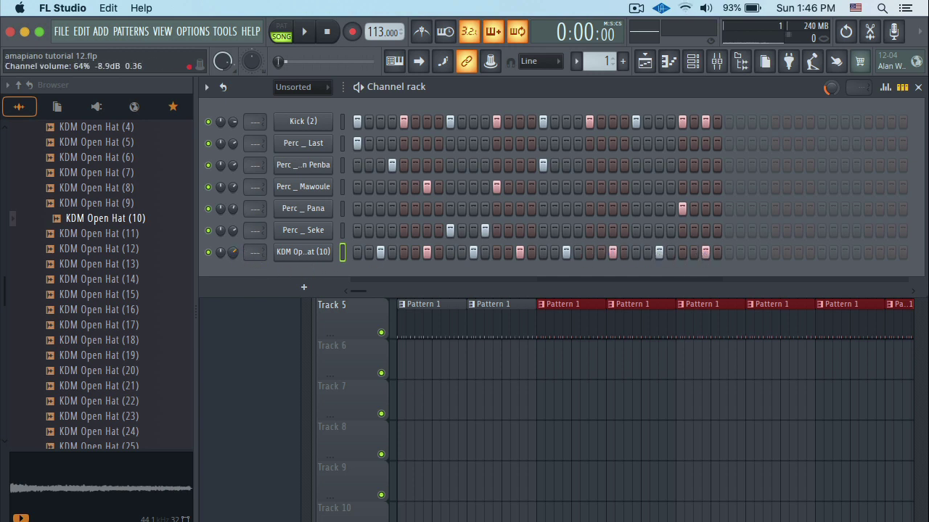
Step: Lower the KDM Open Hat (10) channel's volume to about 45% and its alternate hits' velocity to about 65%
left_click_drag(232, 253, 232, 266)
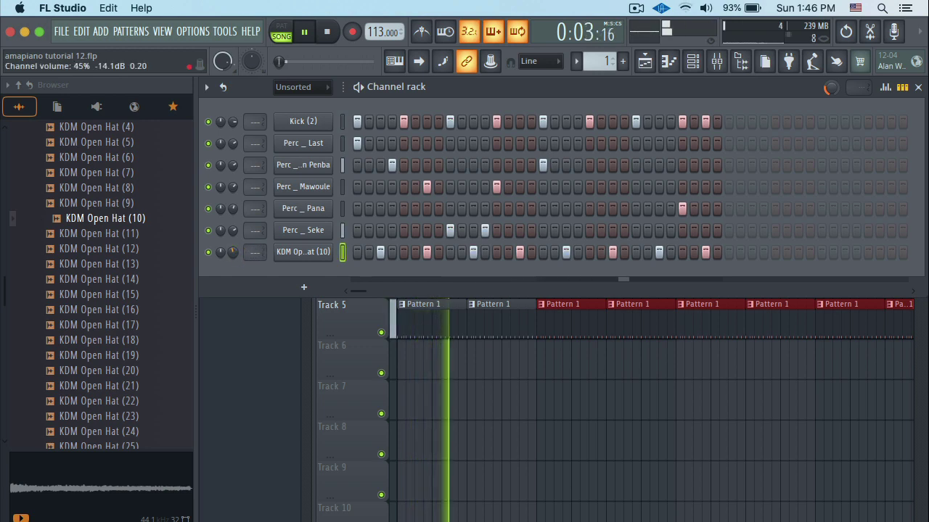
right_click(294, 253)
left_click(369, 264)
left_click(428, 316)
key("space")
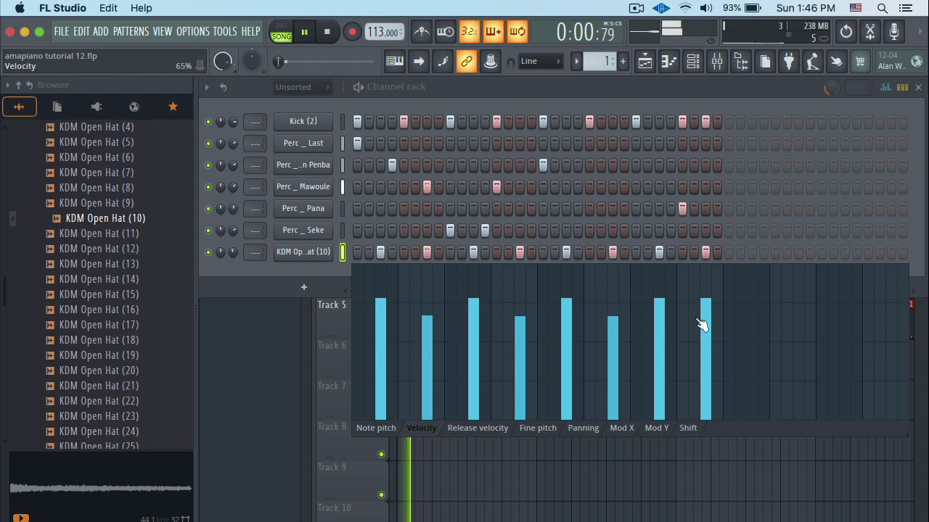
key("Escape")
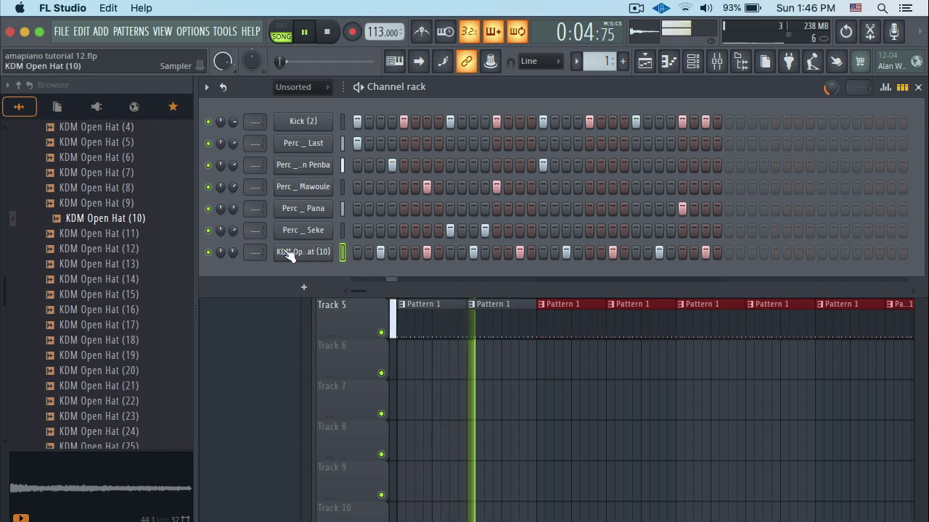
Step: Close the Hats folder and audition samples in the Cymbals folder, including Cymbals (7), KDM Cymbals (6) and KDM Cymbals (7)
scroll(136, 231, "up", 12)
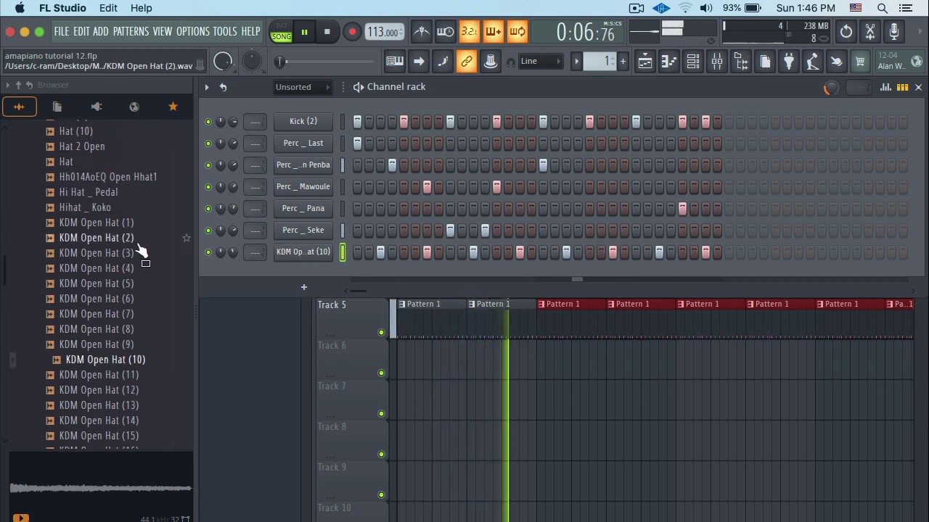
left_click(94, 173)
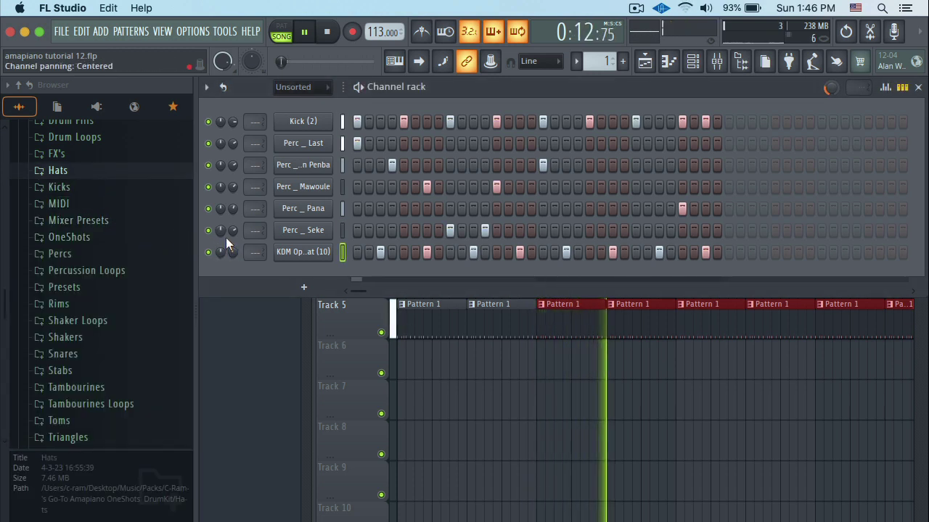
scroll(85, 247, "up", 1)
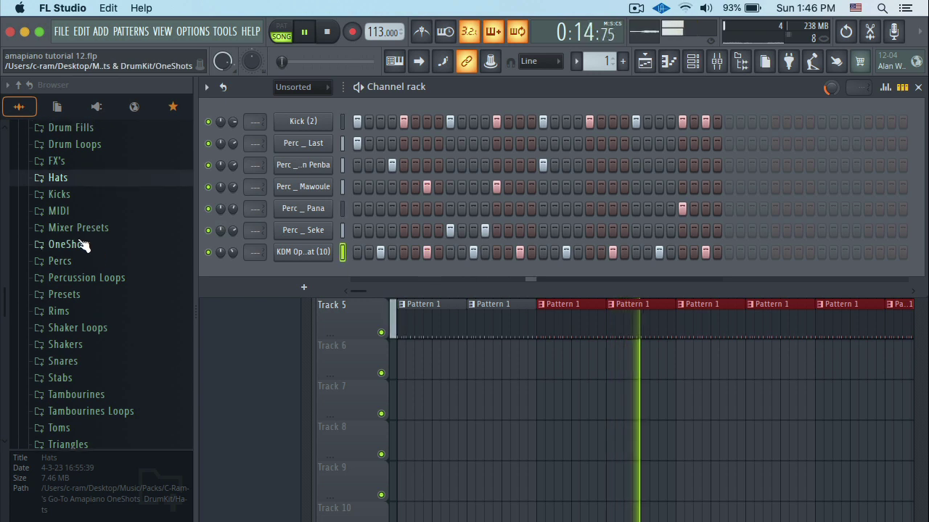
scroll(95, 240, "up", 5)
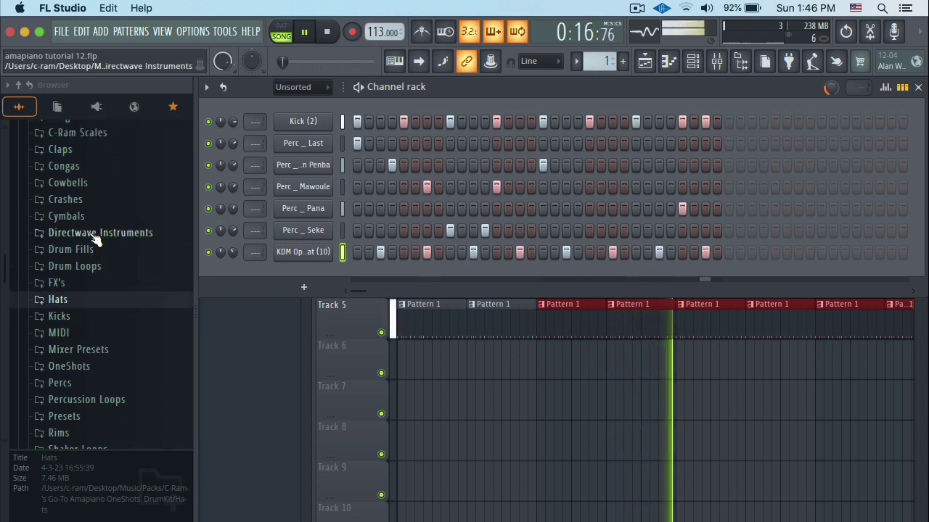
left_click(90, 215)
left_click(86, 243)
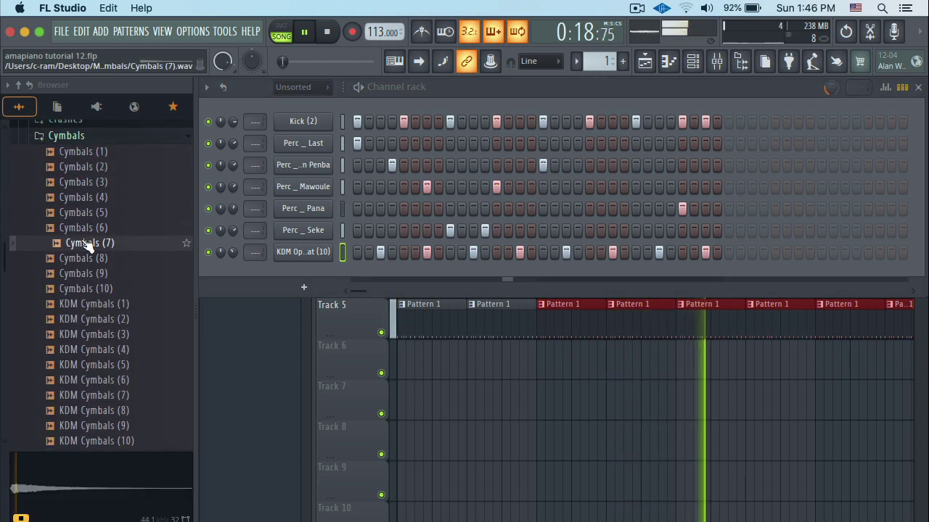
left_click(89, 275)
scroll(90, 303, "down", 4)
left_click(90, 301)
left_click(90, 291)
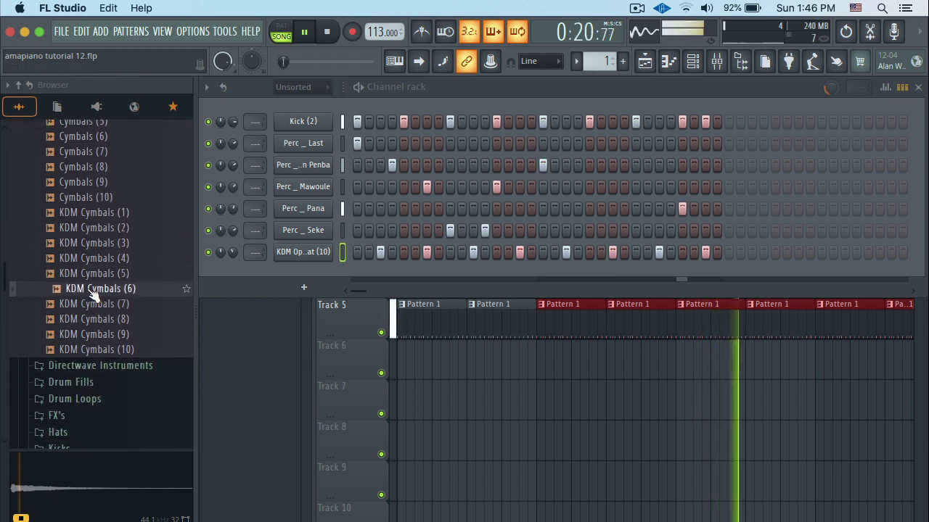
scroll(93, 292, "down", 3)
left_click(92, 289)
left_click(97, 273)
left_click(104, 246)
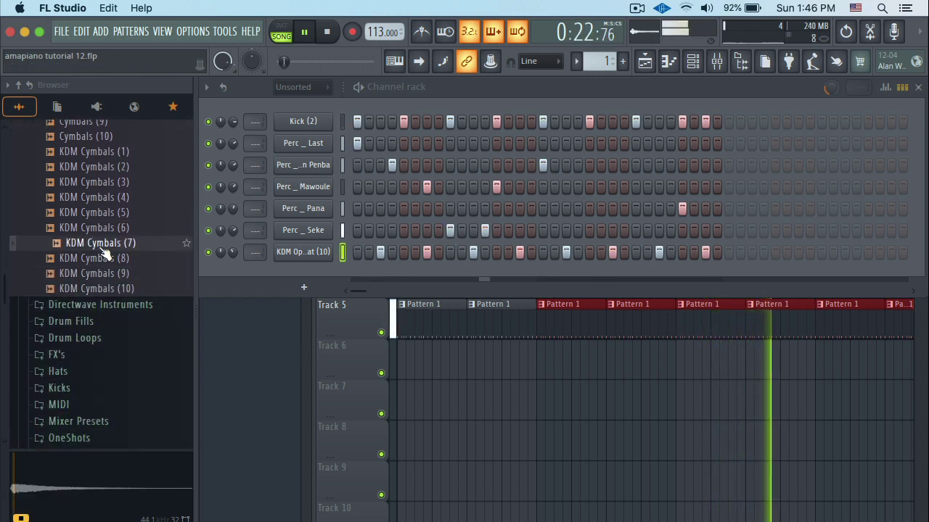
left_click(102, 214)
scroll(102, 187, "up", 3)
left_click(101, 185)
Step: Audition samples in the Congas folder, including [PBR] Conga (14), and close the folder
scroll(102, 184, "up", 7)
left_click(104, 175)
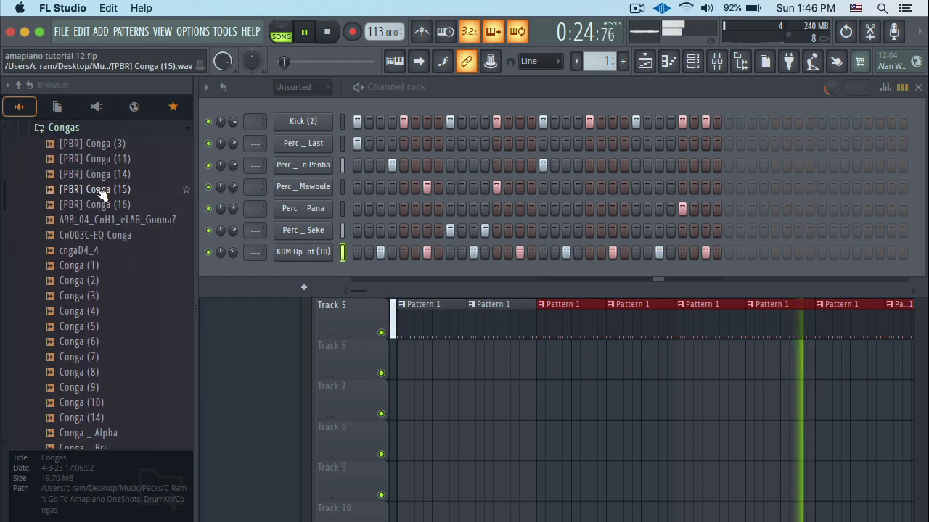
left_click(100, 190)
left_click(115, 158)
left_click(119, 145)
left_click(101, 175)
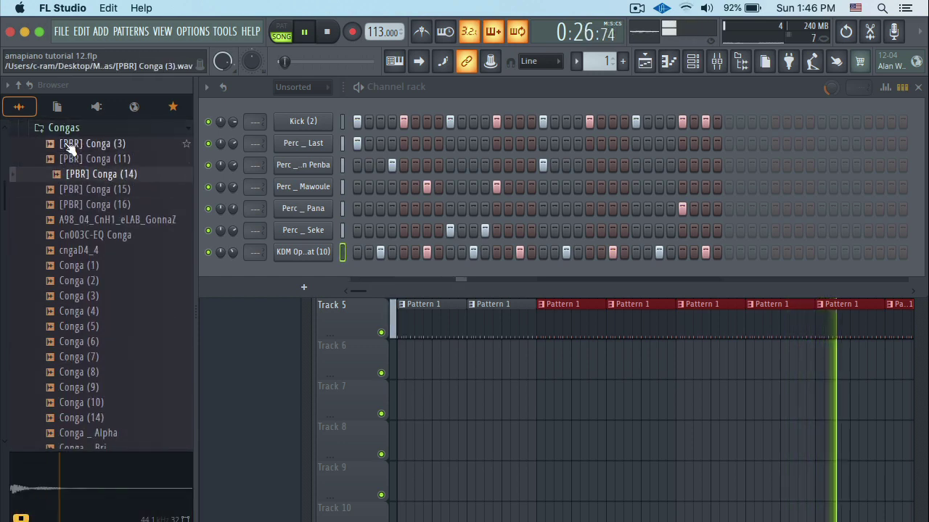
left_click(64, 127)
scroll(102, 218, "up", 3)
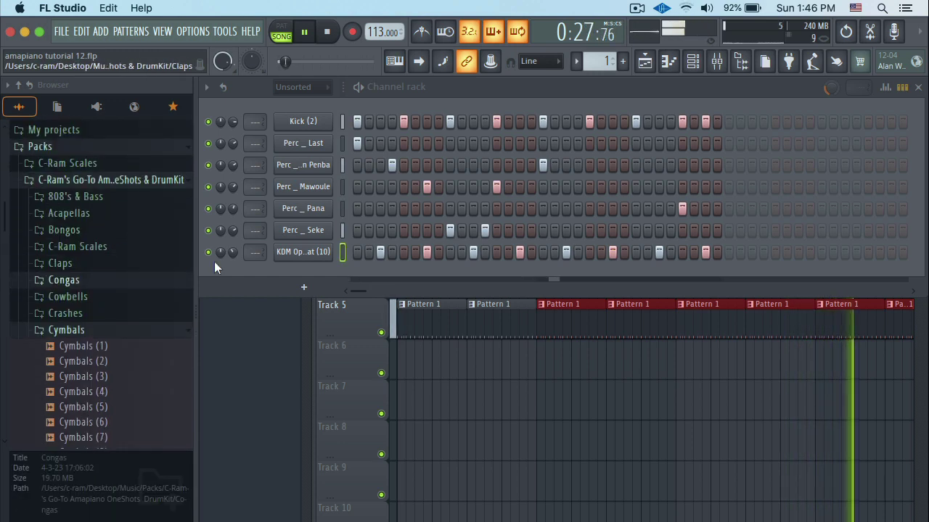
Step: Add the Arturia Prophet-5 V synth as a new channel
left_click(311, 293)
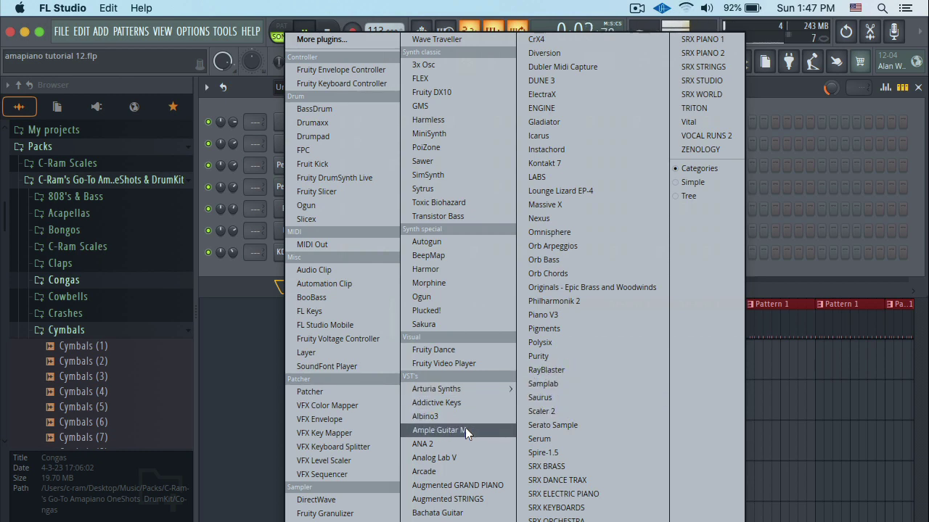
mouse_move(471, 389)
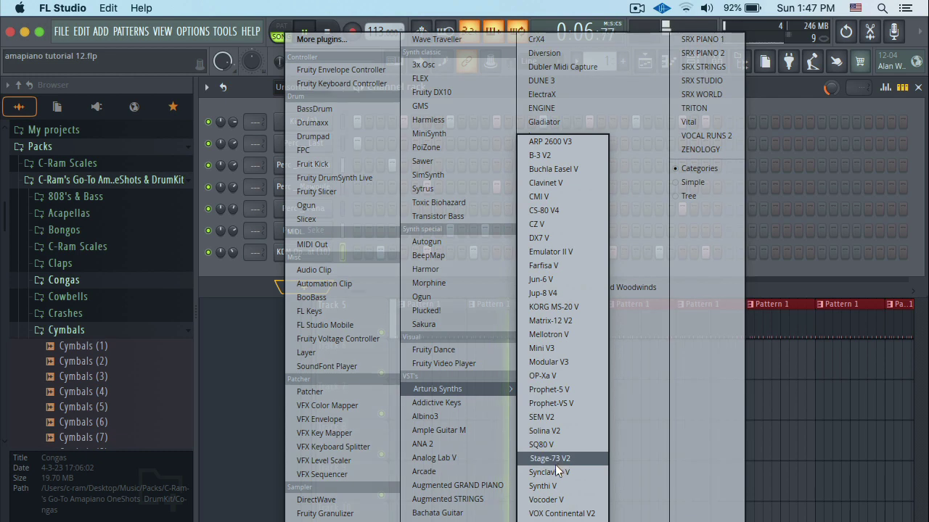
left_click(544, 390)
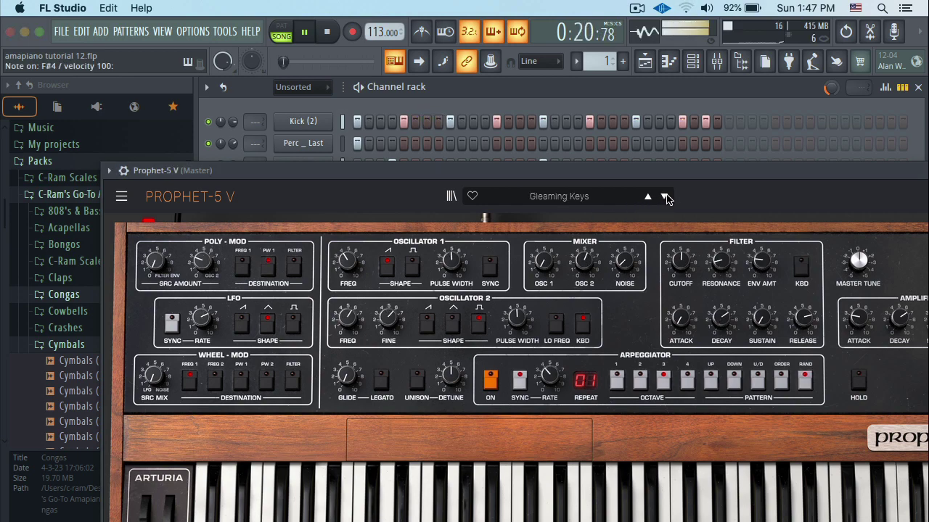
Step: Try the 12 Low Strings and 13 Muted Clav presets on the Prophet-5 V
left_click(601, 202)
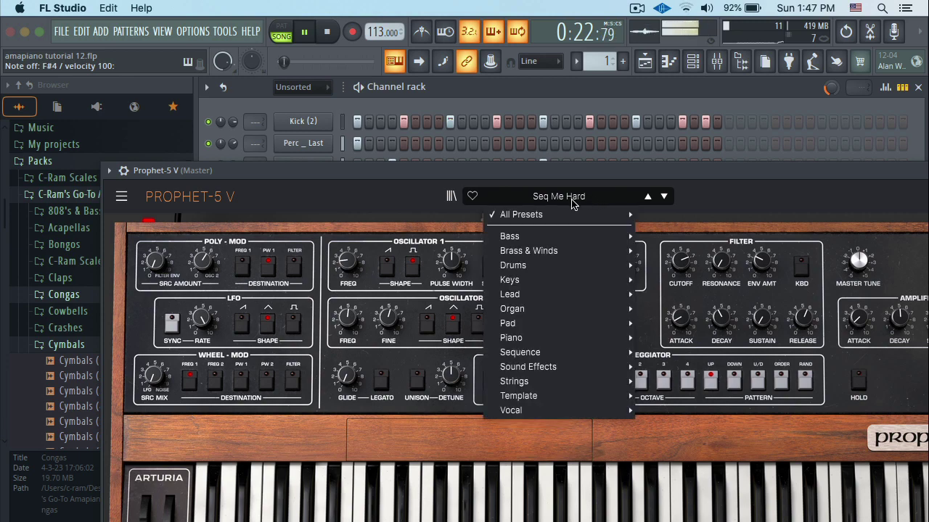
mouse_move(551, 215)
left_click(53, 114)
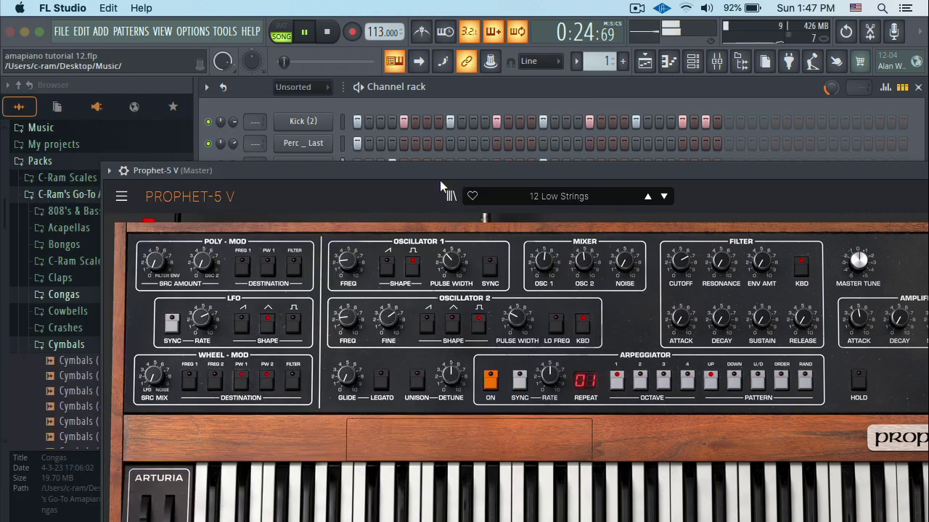
left_click_drag(625, 177, 617, 153)
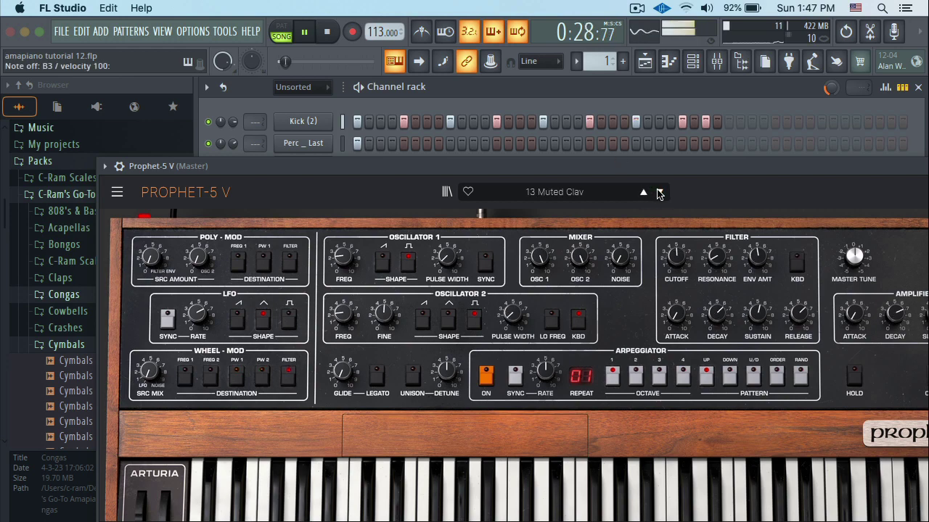
Step: Set the typing keyboard to octave 4 and play test notes with the Prophet-5 V preset 14 Percussive E Piano
right_click(396, 64)
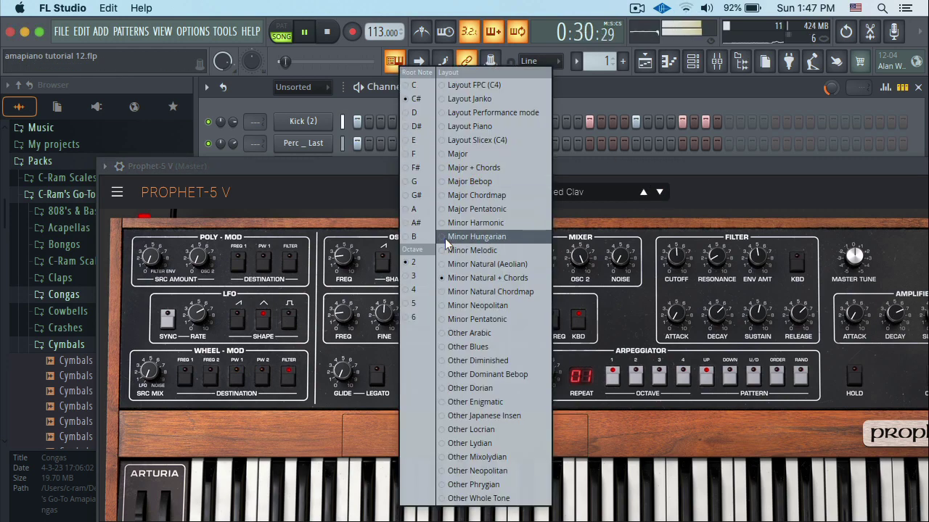
left_click(418, 288)
left_click(660, 192)
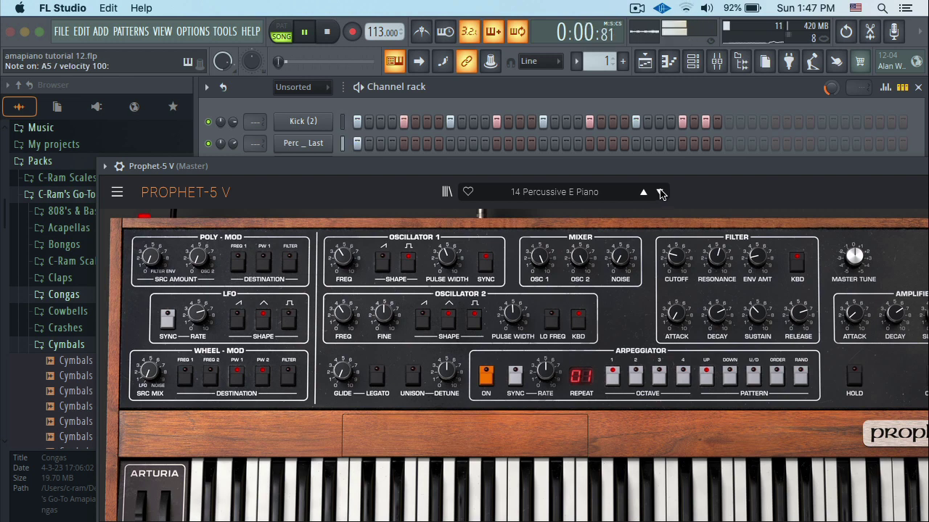
key("h")
key("2")
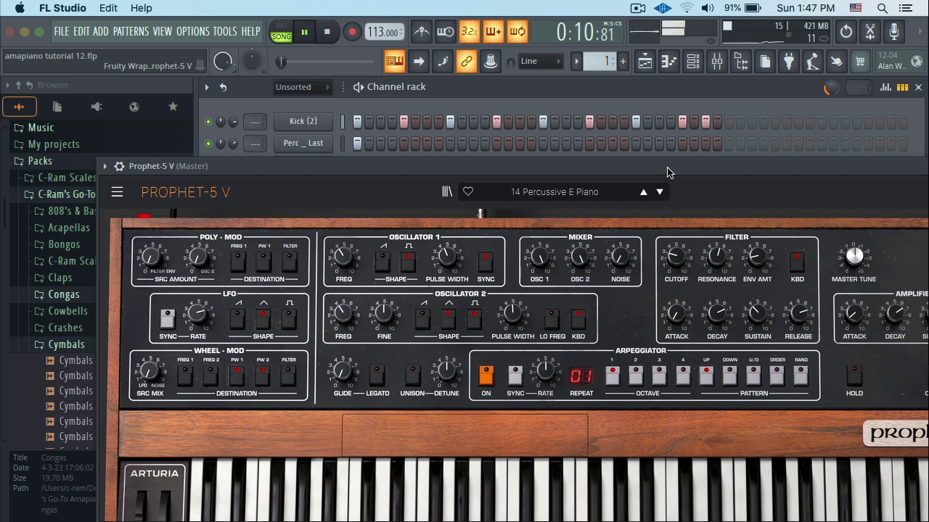
Step: Switch to the empty pattern 2 with playback stopped and the Prophet-5 V window and playlist closed
left_click_drag(668, 169, 653, 150)
key("Escape")
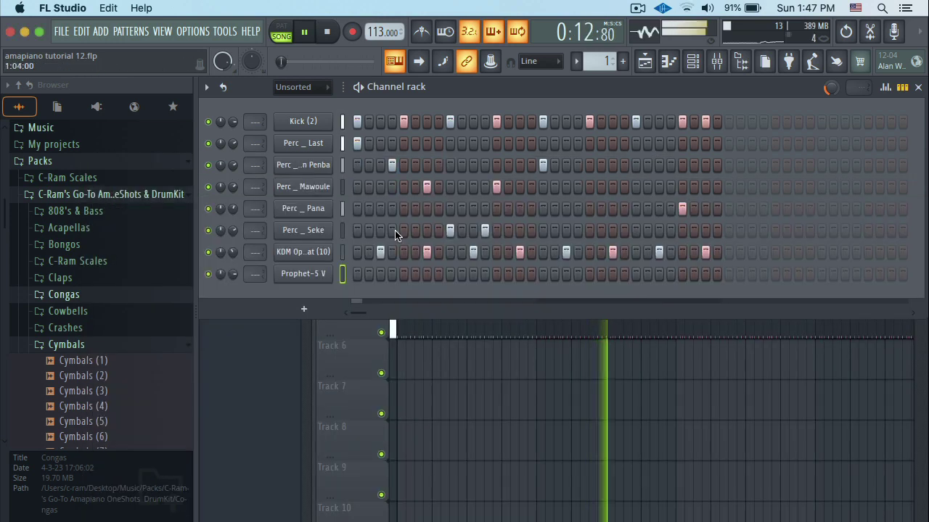
key("space")
scroll(590, 63, "up", 1)
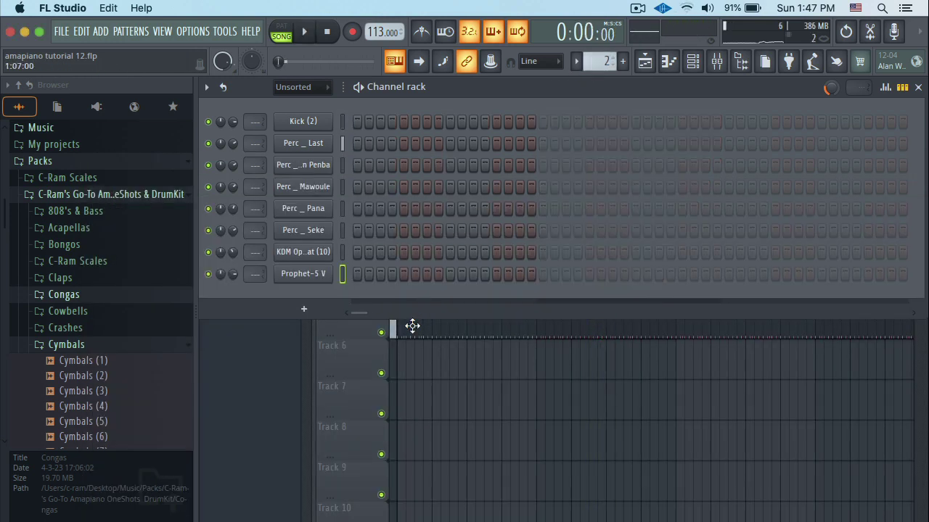
left_click_drag(421, 349, 408, 351)
key("space")
key("space")
key("F5")
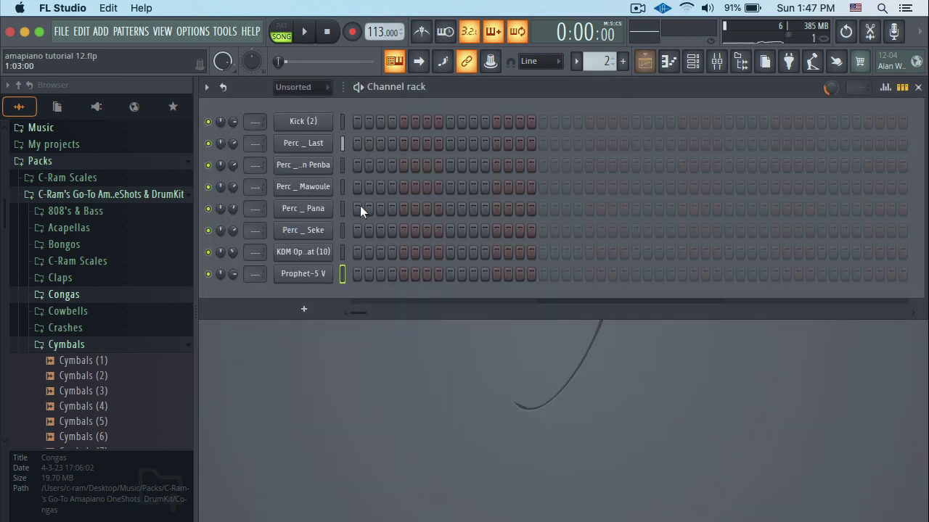
Step: Draw a chord of C#5, E5 and G#5 at the start of bar 1 in the Prophet-5 V piano roll
right_click(326, 268)
left_click(336, 272)
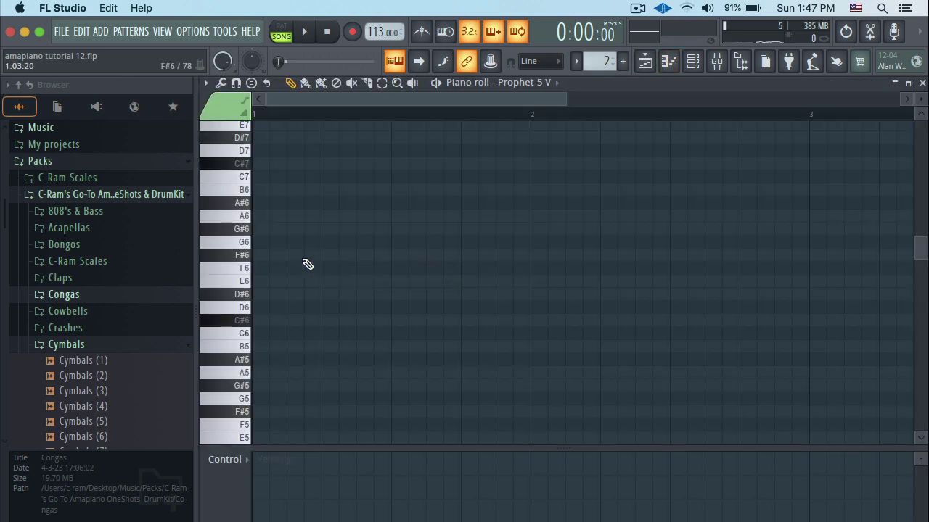
scroll(282, 259, "down", 5)
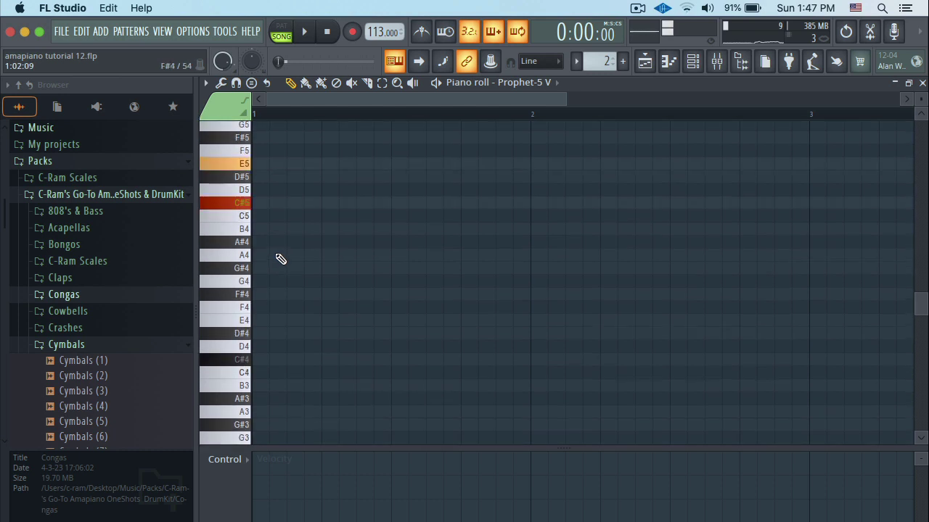
scroll(280, 240, "up", 1)
left_click(254, 242)
left_click(256, 203)
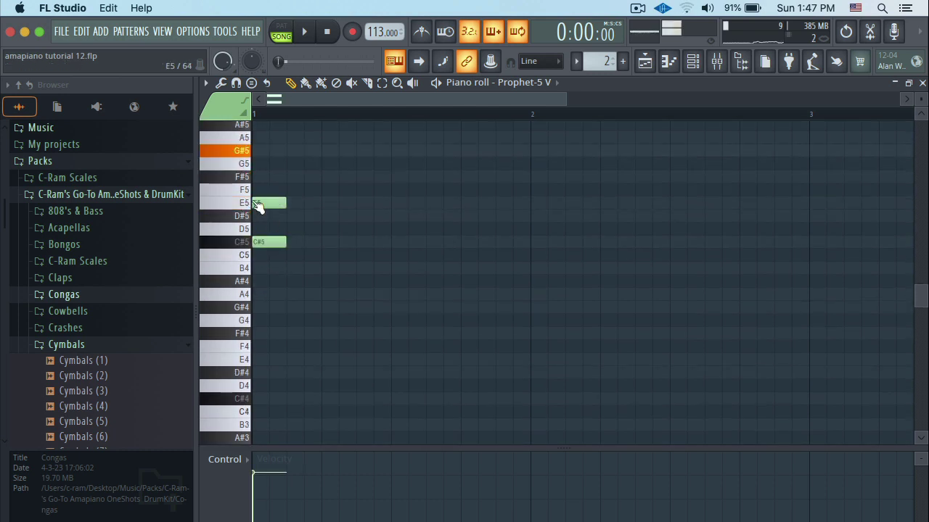
left_click(253, 151)
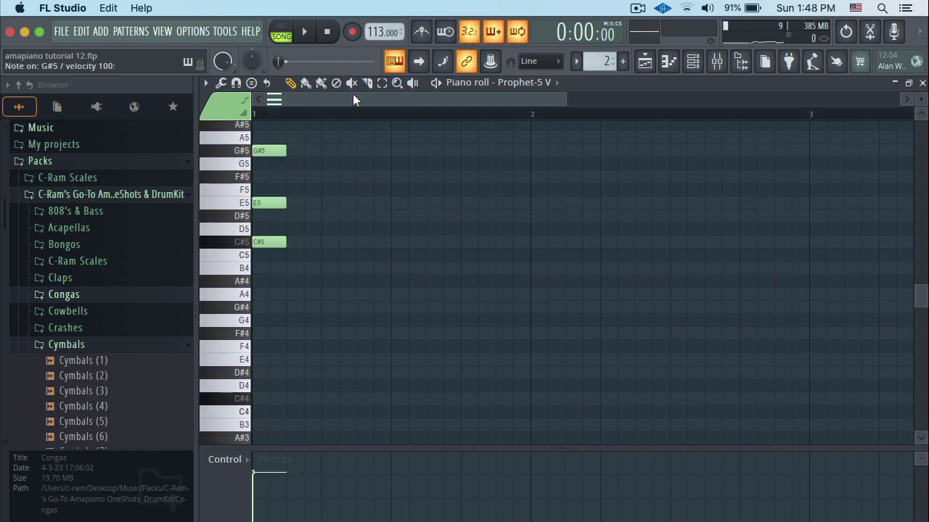
left_click(206, 82)
mouse_move(245, 156)
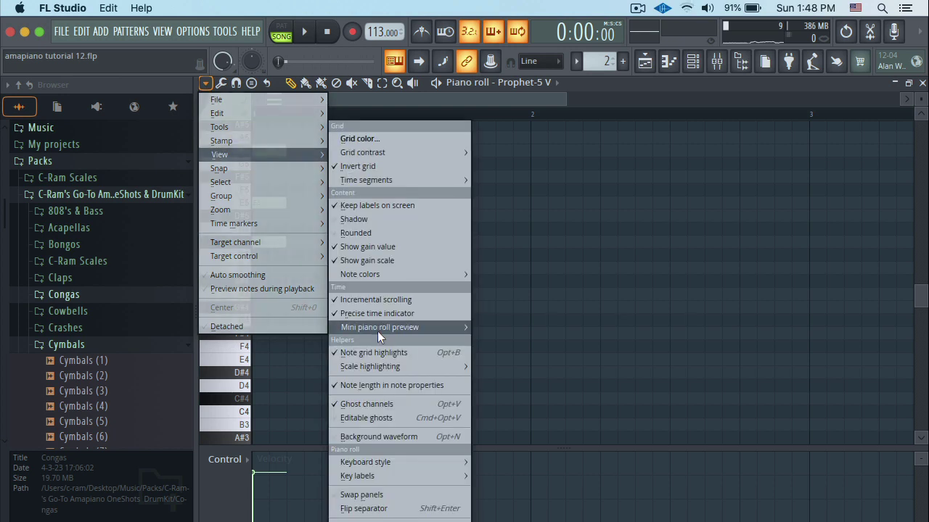
left_click(390, 369)
scroll(314, 236, "up", 3)
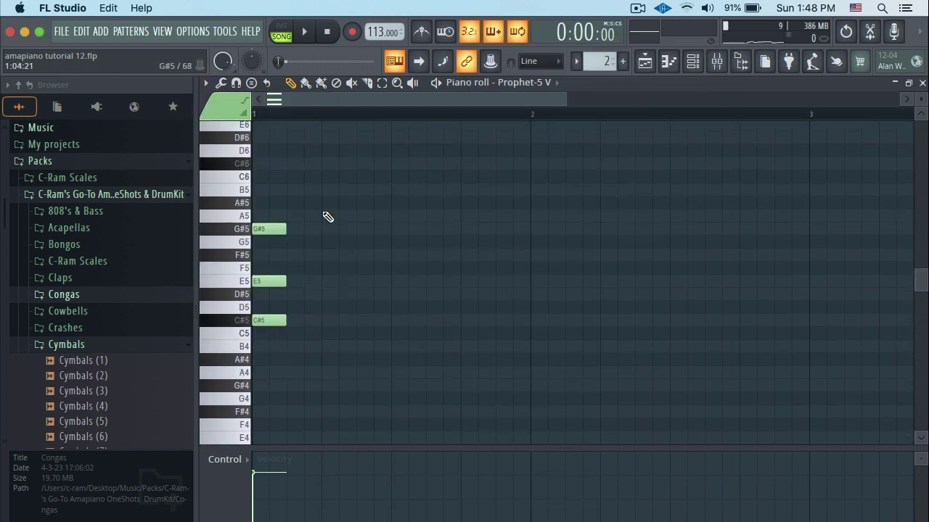
Step: Select the C#5, E5 and G#5 chord, extend its notes to 15 steps and play it back
left_click_drag(319, 188, 285, 363)
left_click_drag(294, 324, 518, 323)
key("space")
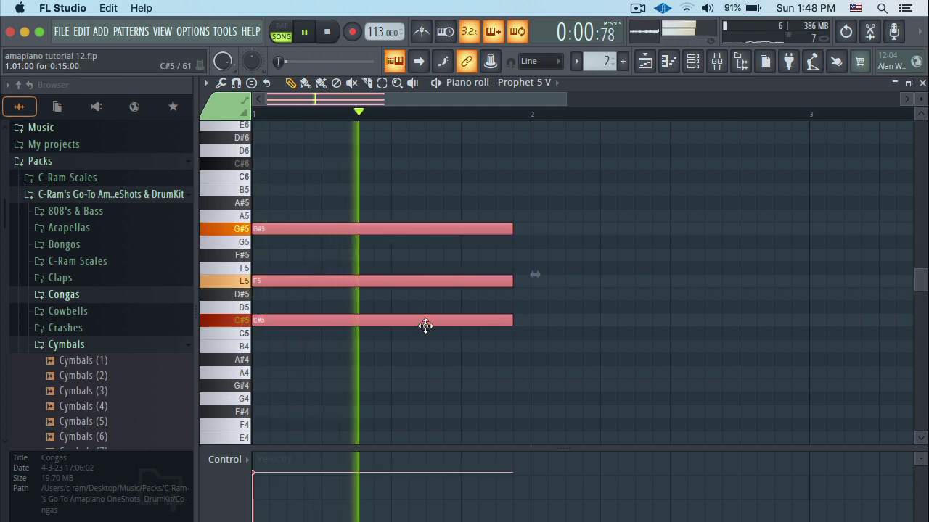
key("space")
Step: Move the chord to start at step 3 of bar 1 and set its notes to 14 steps, ending at bar 2
left_click_drag(425, 324, 440, 316)
key("space")
key("space")
key("space")
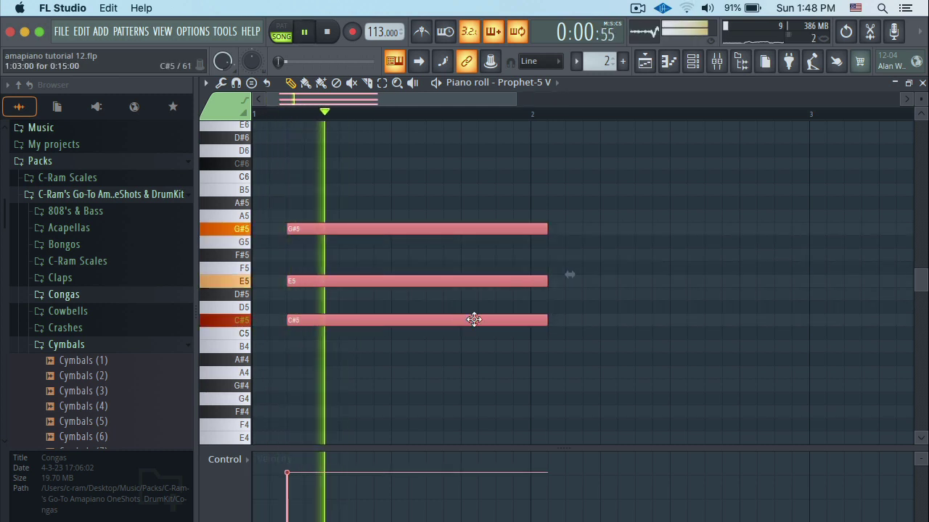
key("space")
left_click_drag(540, 320, 519, 320)
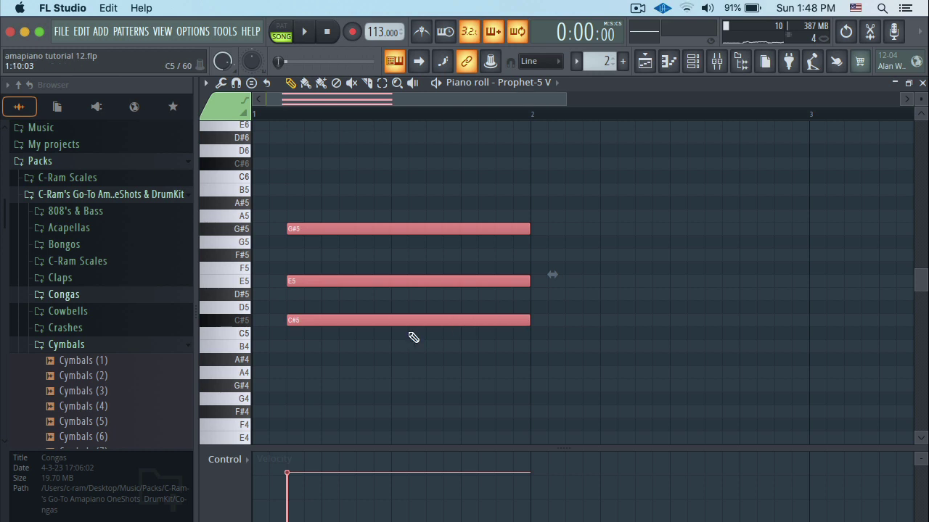
Step: Try placing a Major 7th chord stamp on C#5 at step 3 of bar 2
scroll(410, 336, "up", 3)
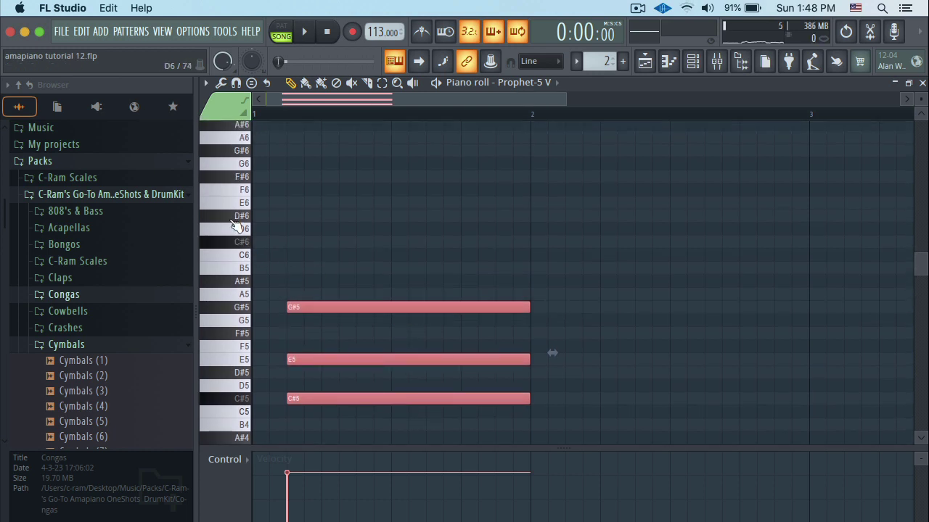
mouse_move(231, 221)
left_mouse_down()
mouse_move(235, 209)
mouse_move(241, 233)
left_mouse_up()
left_click(235, 83)
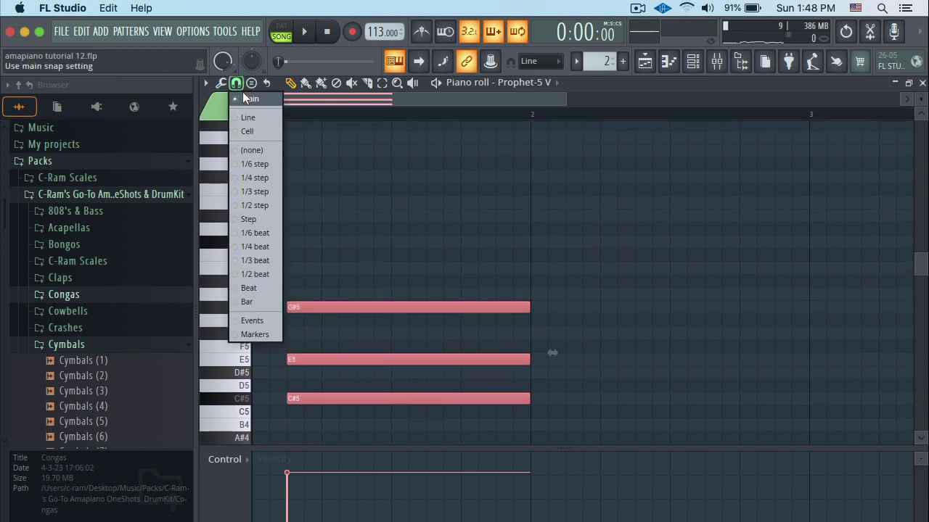
left_click(252, 82)
left_click(251, 82)
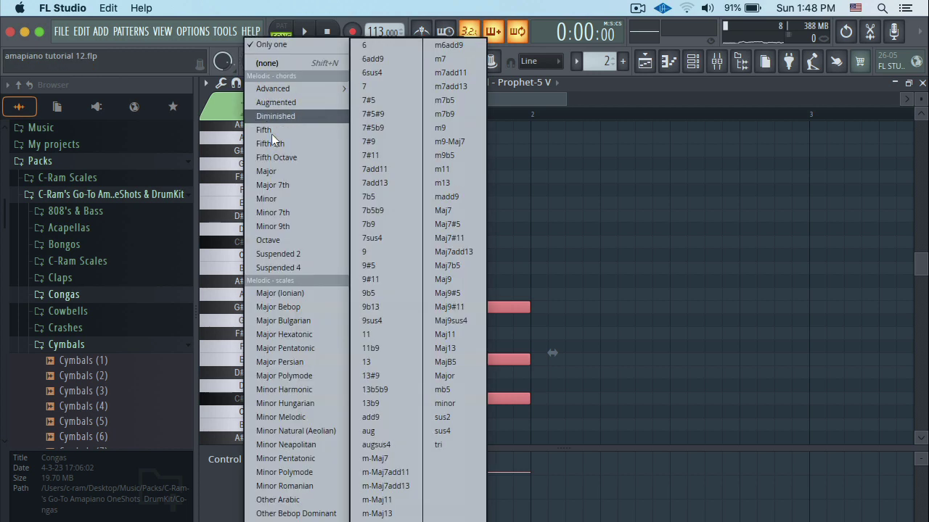
left_click(297, 185)
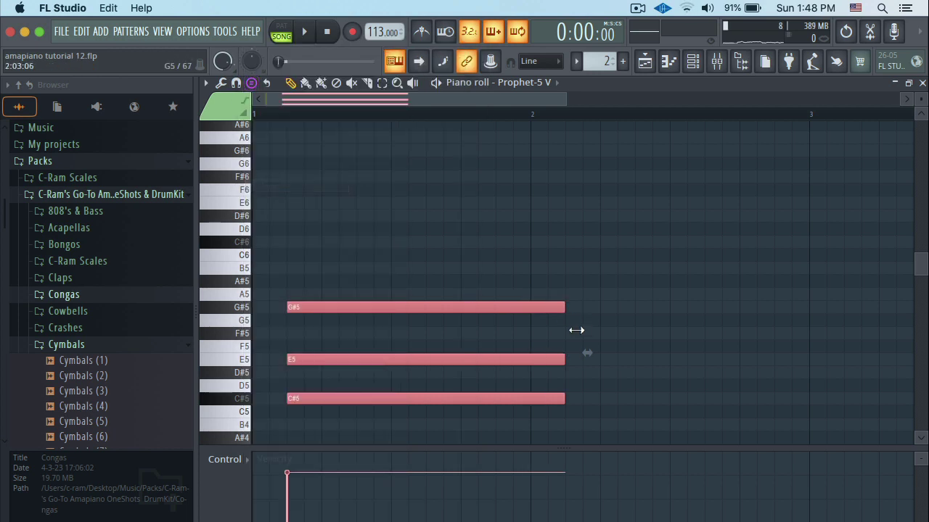
scroll(576, 346, "down", 6)
scroll(576, 346, "up", 4)
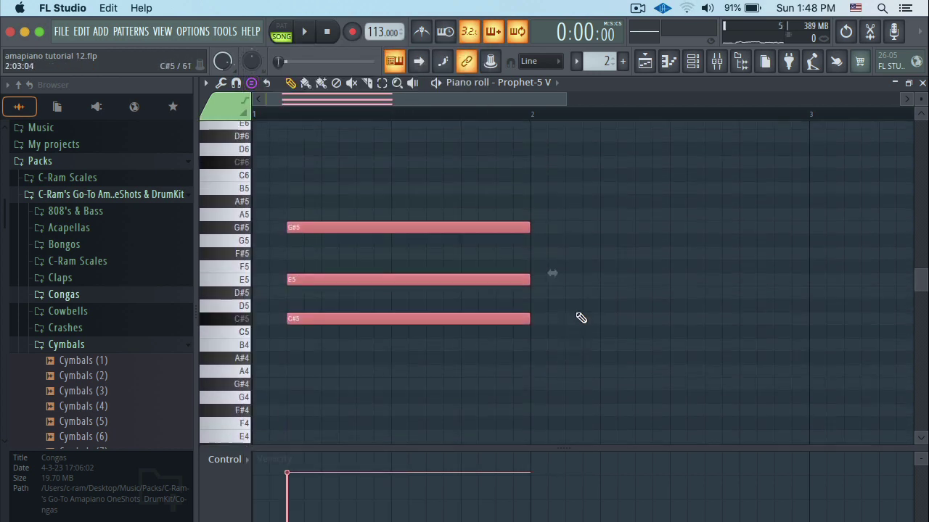
left_click(570, 308)
left_click(572, 320)
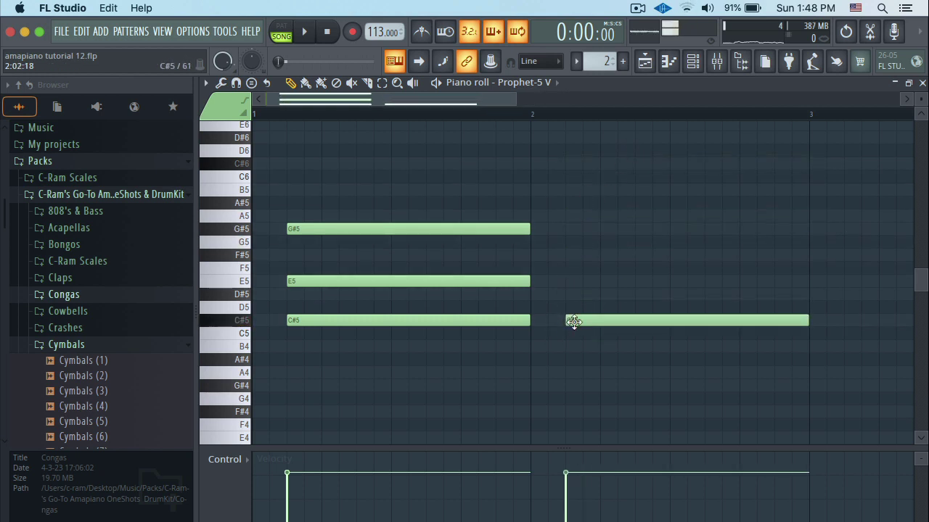
right_click(574, 322)
Step: Try a Major 7th chord stamp on C#5 at the start of bar 2, play it back and delete it
left_click(238, 83)
left_click(251, 83)
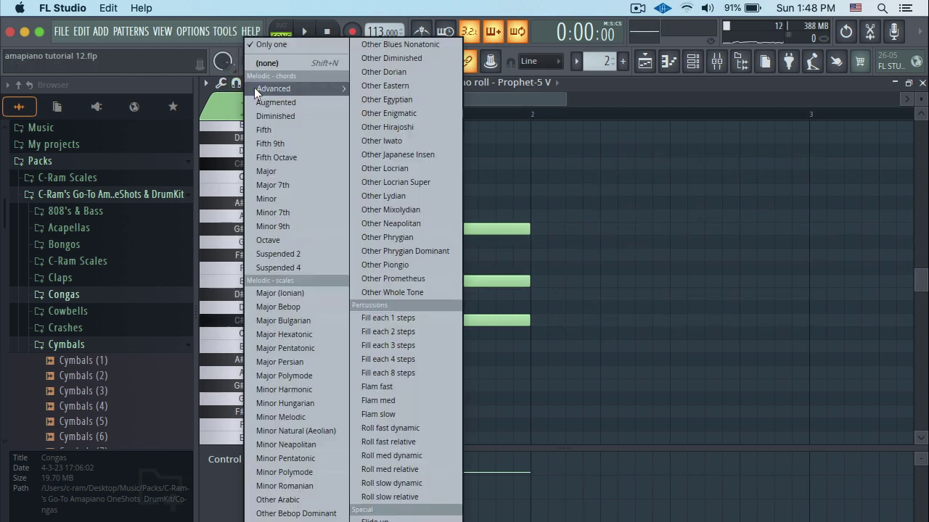
left_click(285, 187)
left_click_drag(573, 244, 541, 322)
key("space")
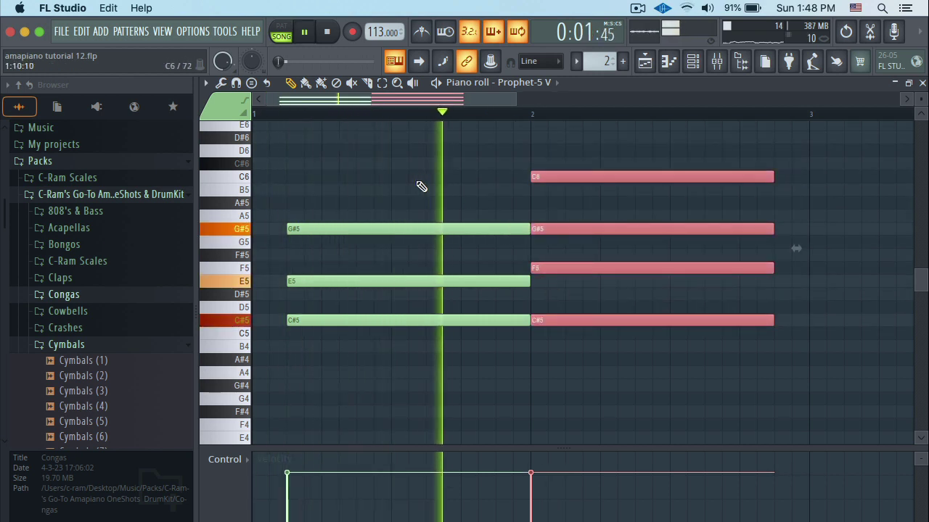
key("space")
key("Delete")
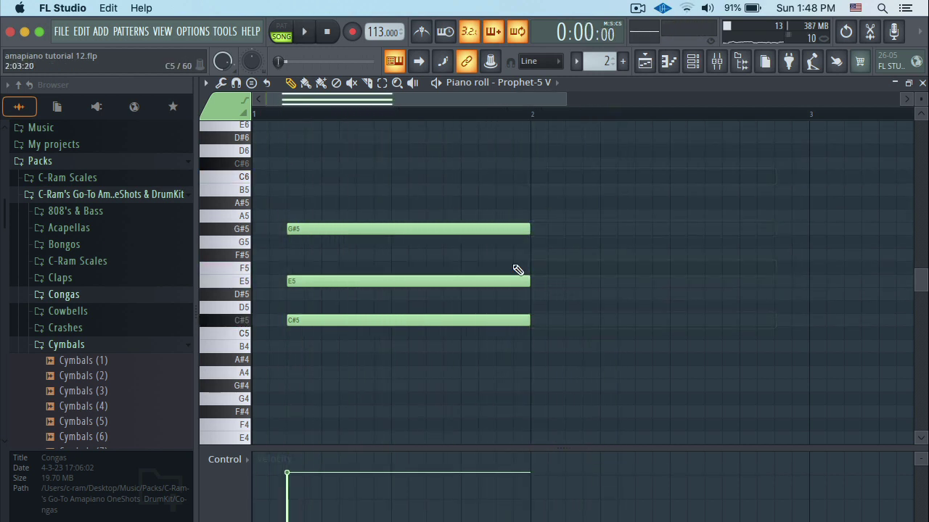
Step: Draw a chord of D#5, F#5 and G#5, each 8 steps long, at the start of bar 2
left_click(560, 294)
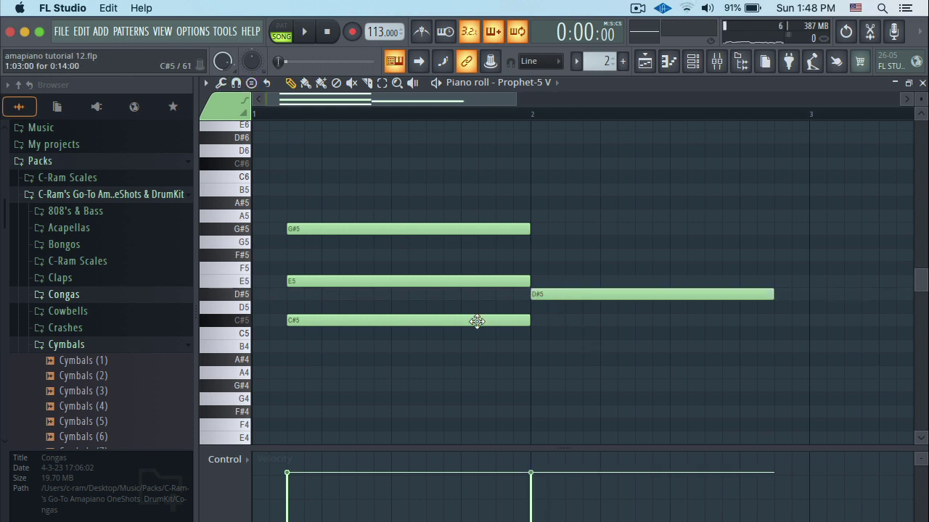
scroll(411, 324, "up", 1)
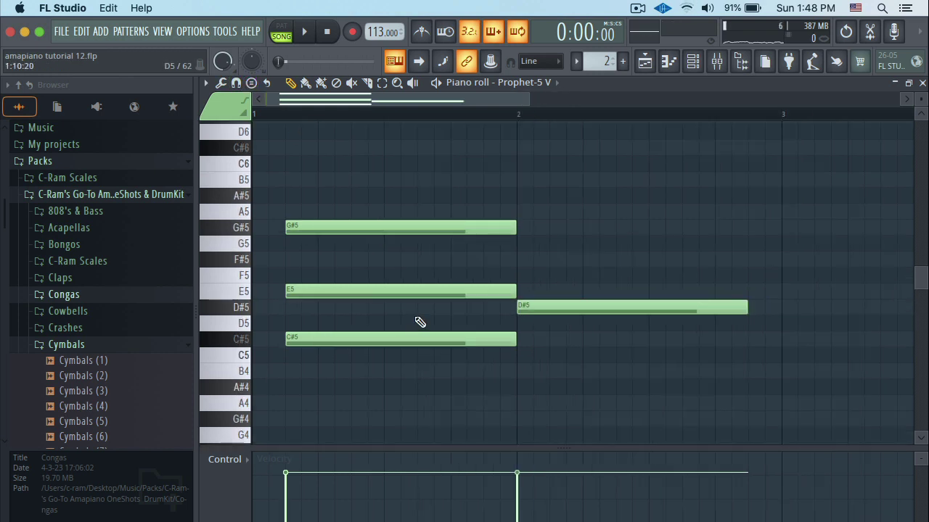
right_click(416, 320, "alt")
right_click(603, 320, "alt")
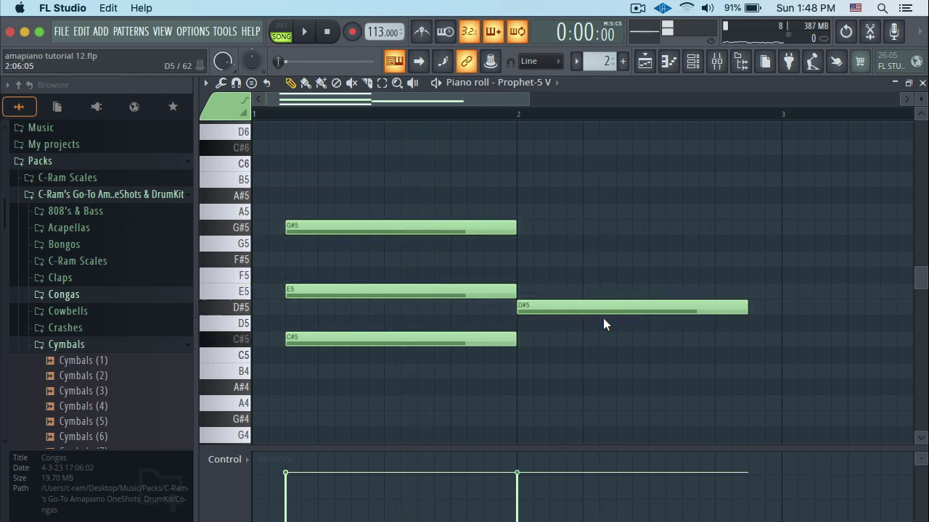
left_click_drag(753, 311, 671, 313)
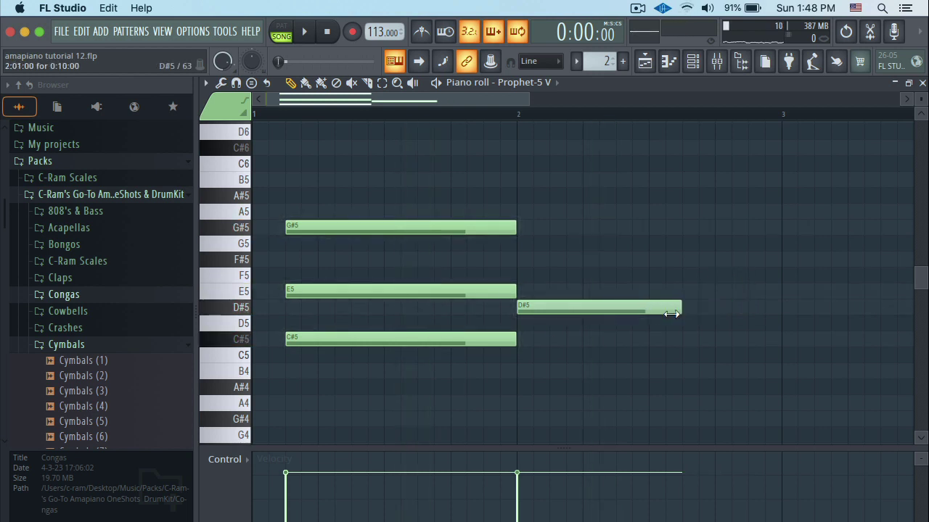
left_click_drag(525, 272, 522, 251)
left_click(521, 227)
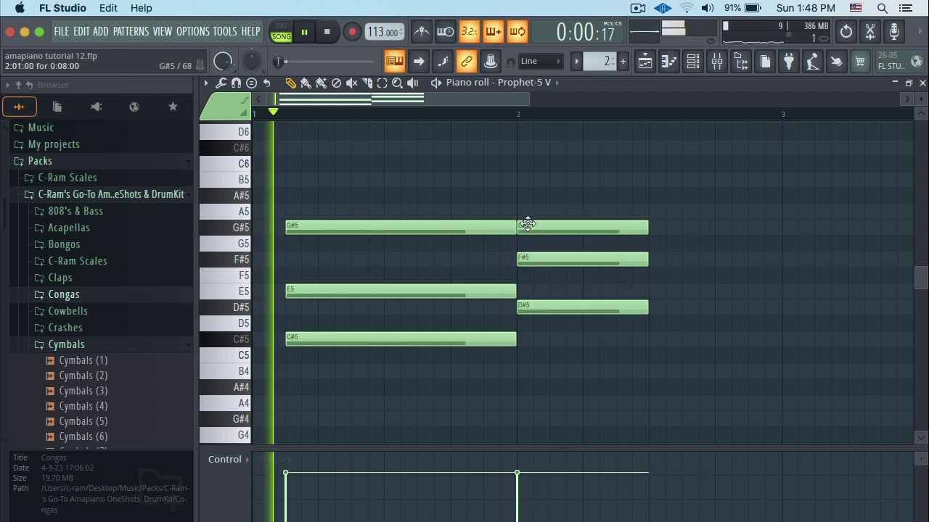
key("space")
Step: Try G5 and A5 in place of G#5 as the top note of the bar 2 chord
left_click(521, 243)
right_click(541, 240)
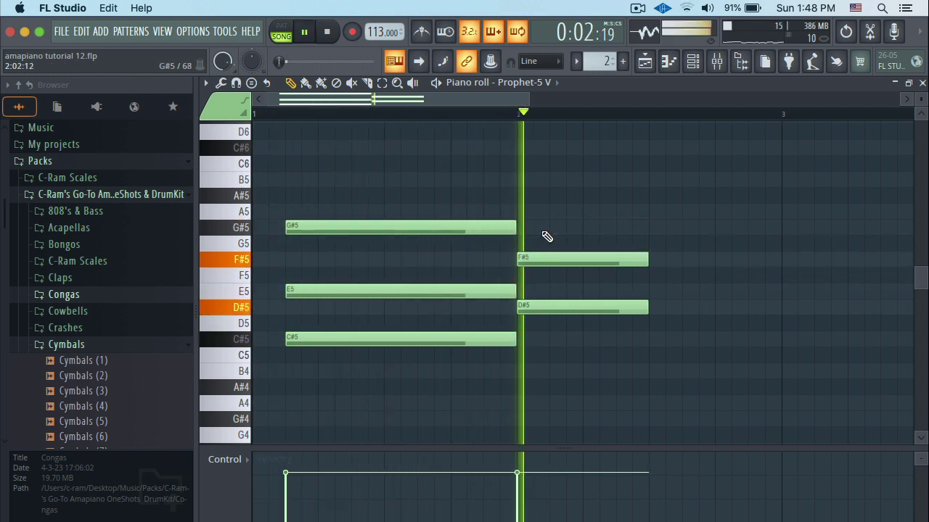
key("space")
left_click_drag(532, 229, 543, 247)
key("space")
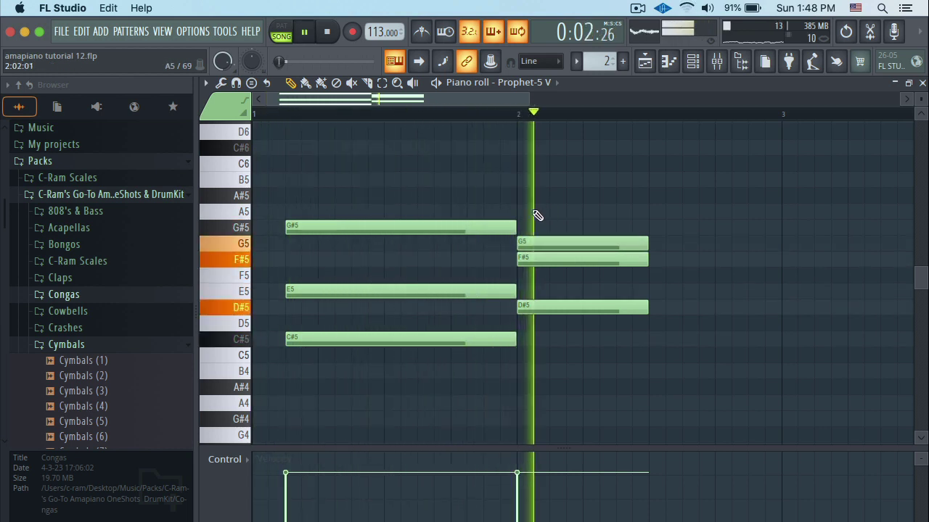
left_click_drag(524, 245, 524, 215)
key("space")
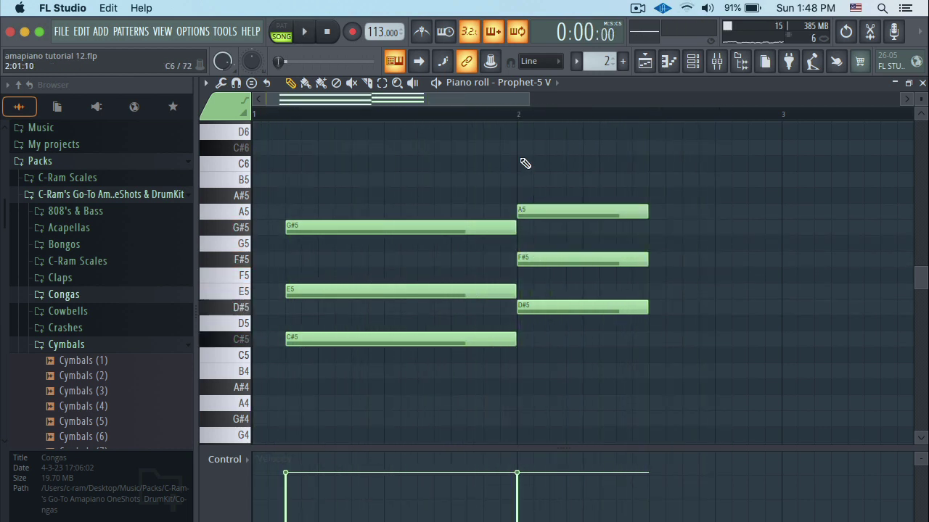
Step: Remove the A5 note from the bar 2 chord and restore G#5 as its top note, checking by playback
key("space")
key("space")
right_click(546, 212)
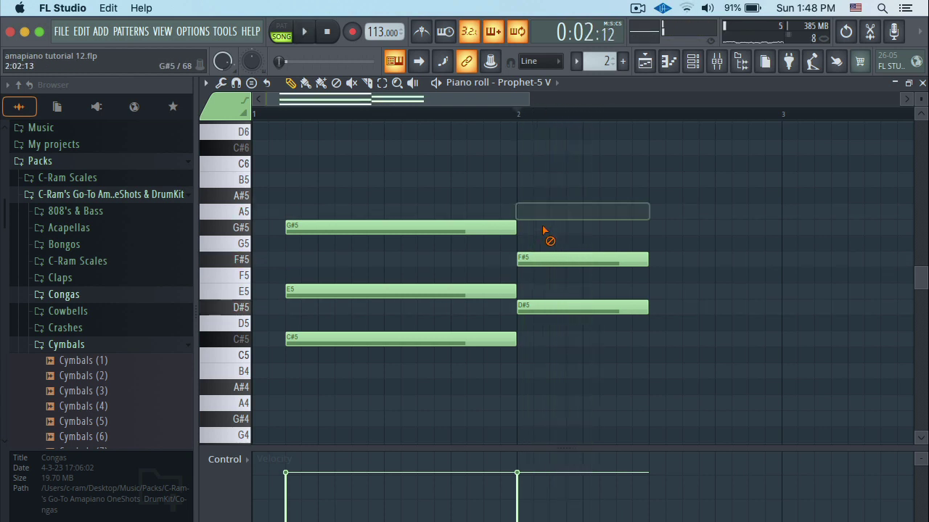
key("space")
left_click_drag(535, 228, 520, 227)
key("space")
key("space")
Step: Try a low A4 note under the bar 2 chord, play it back and remove it
left_click_drag(525, 350, 516, 405)
key("space")
key("space")
right_click(549, 370)
key("space")
key("space")
key("space")
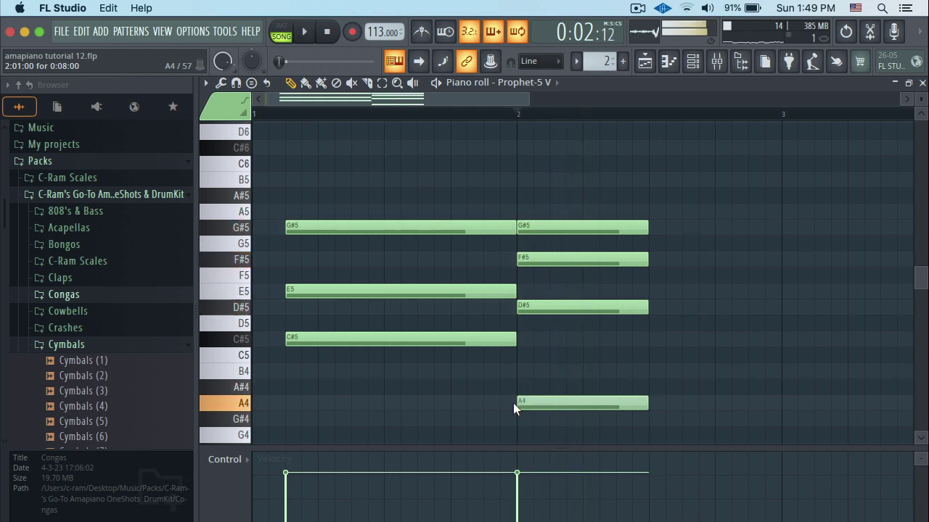
key("space")
scroll(548, 383, "down", 3)
right_click(544, 357)
Step: Add an 8-step G#4 bass note under the chord at the start of bar 2 and play it back
key("space")
left_click_drag(539, 375, 519, 371)
key("space")
right_click(551, 376)
key("space")
key("space")
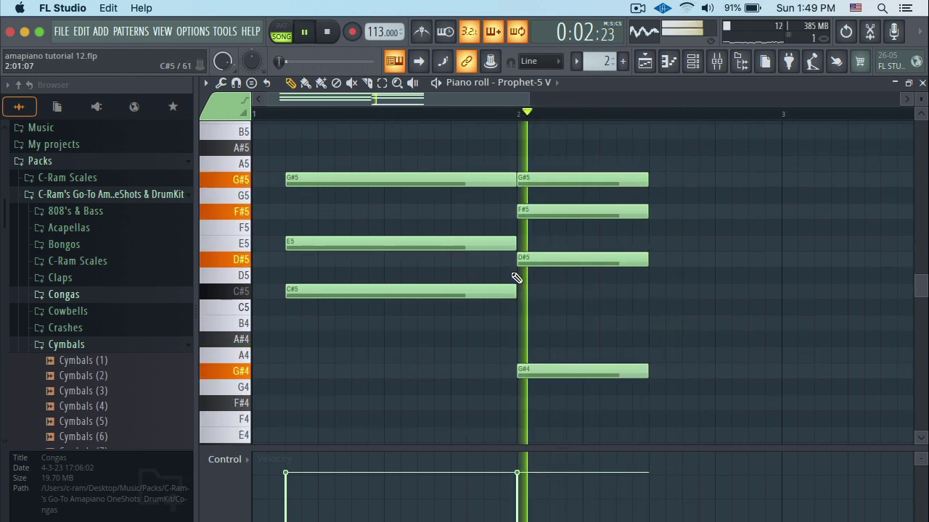
key("space")
Step: Draw an 8-step B4 note at step 9 of bar 2 and audition it by playback
right_click(387, 214, "alt")
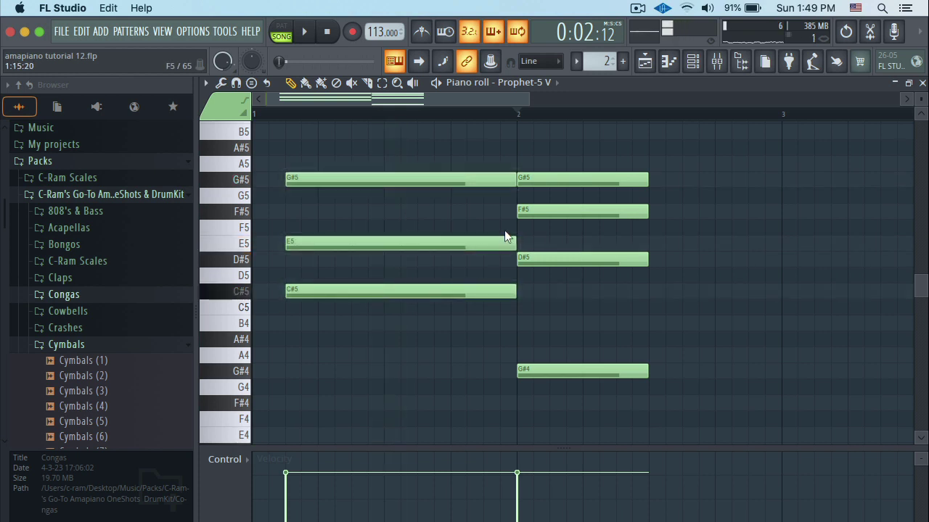
right_click(517, 233, "alt")
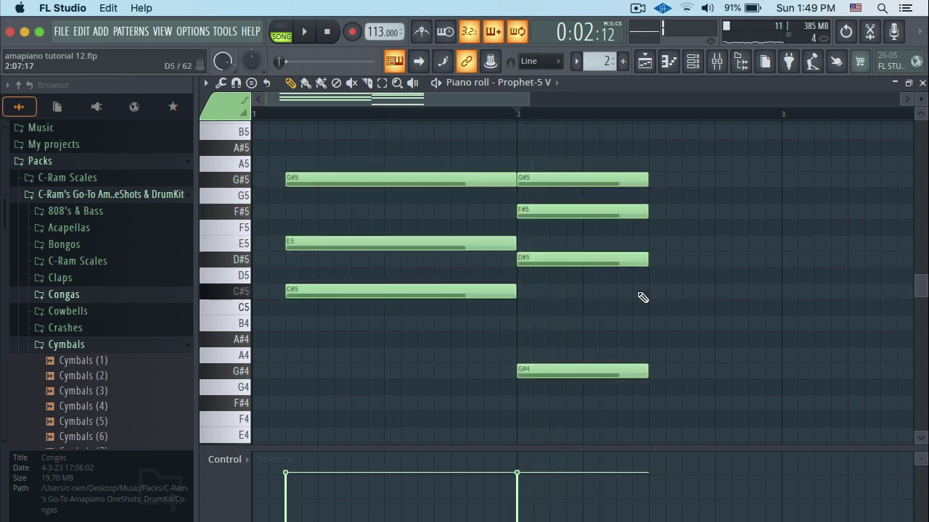
left_click_drag(644, 306, 649, 332)
key("space")
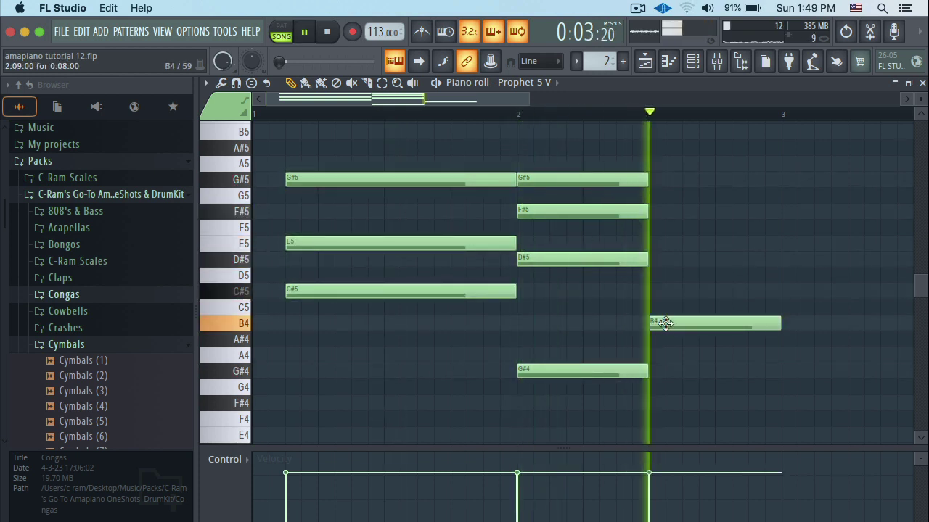
key("space")
key("space")
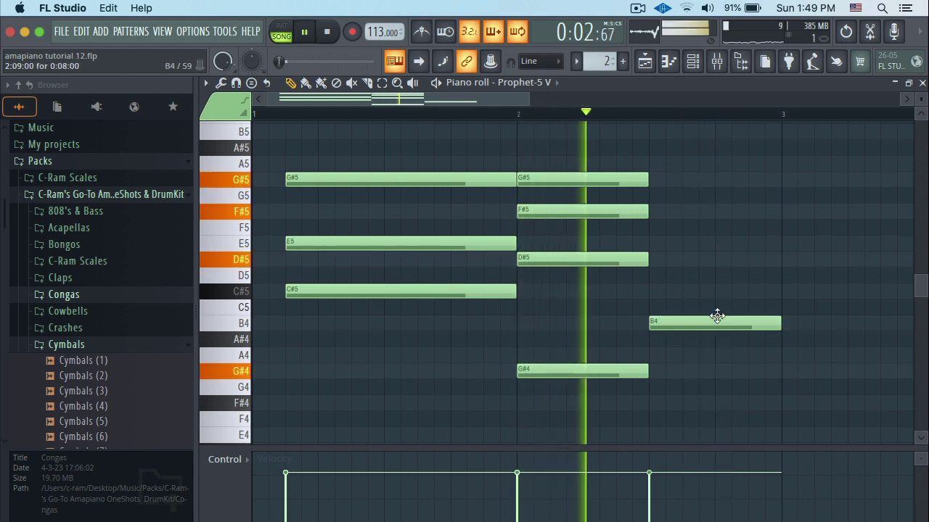
key("space")
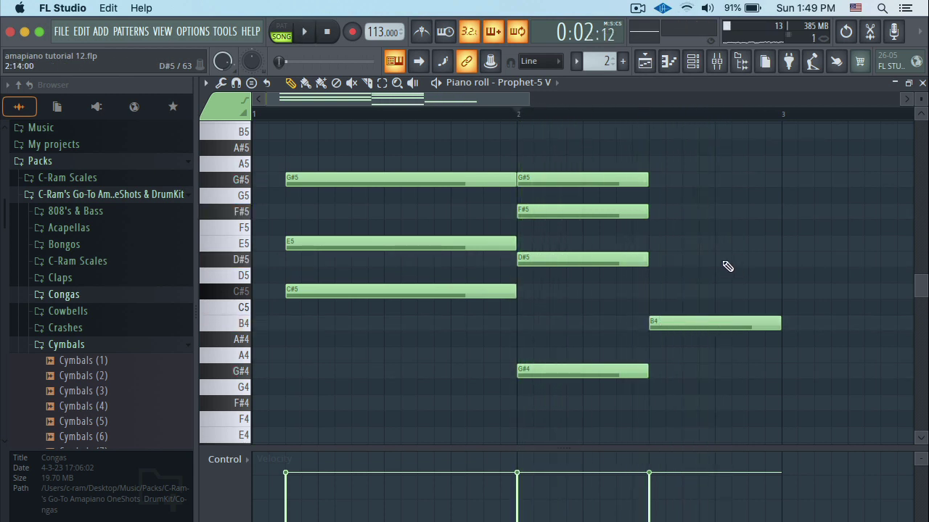
Step: Add 8-step D#5, F#5 and G#5 notes above B4 at step 9 of bar 2 and play the chord back
left_click(673, 259)
left_click_drag(679, 281, 660, 259)
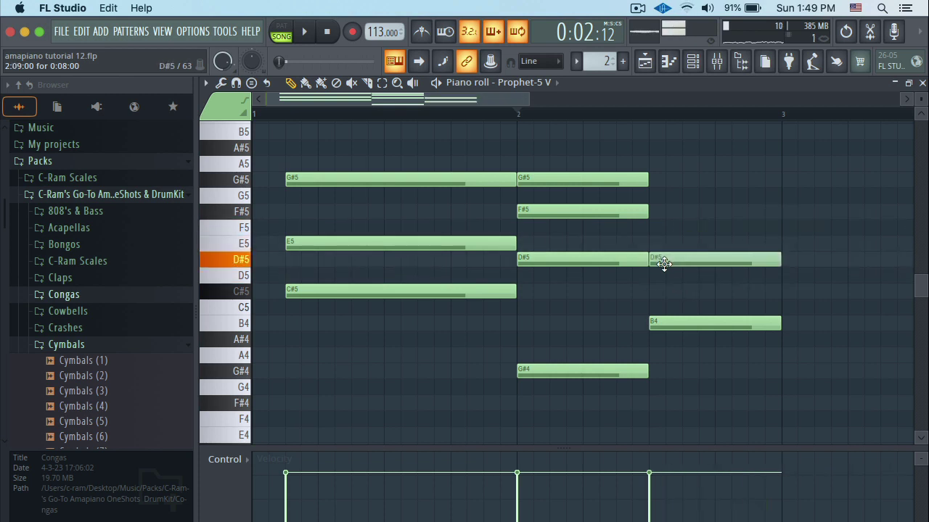
left_click(657, 213)
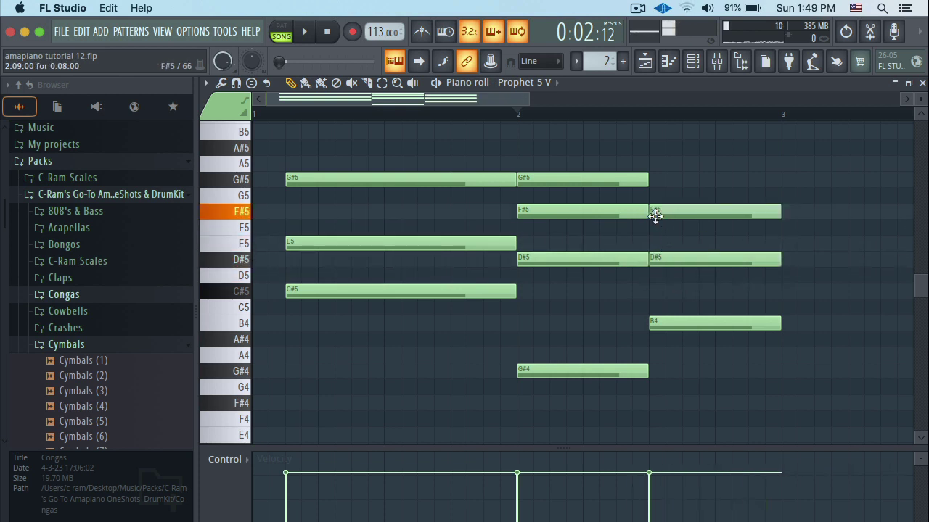
key("space")
left_click(657, 179)
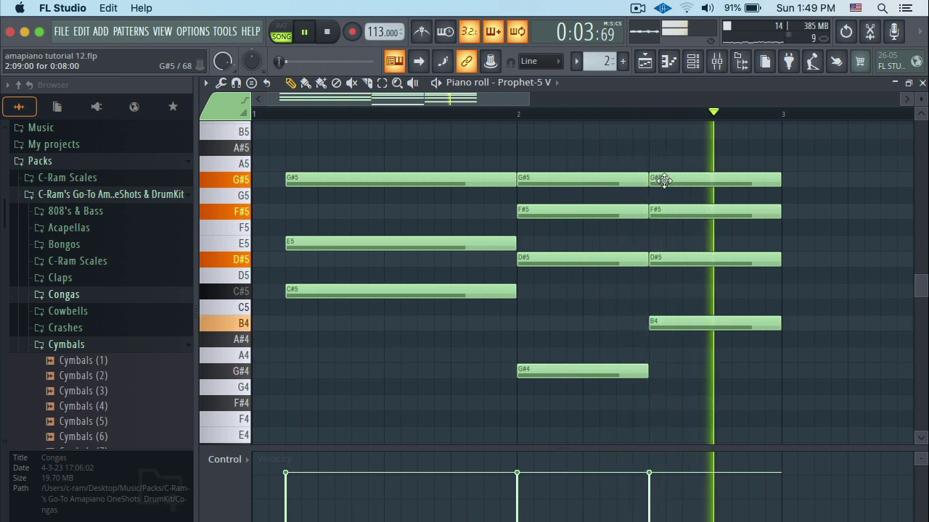
key("space")
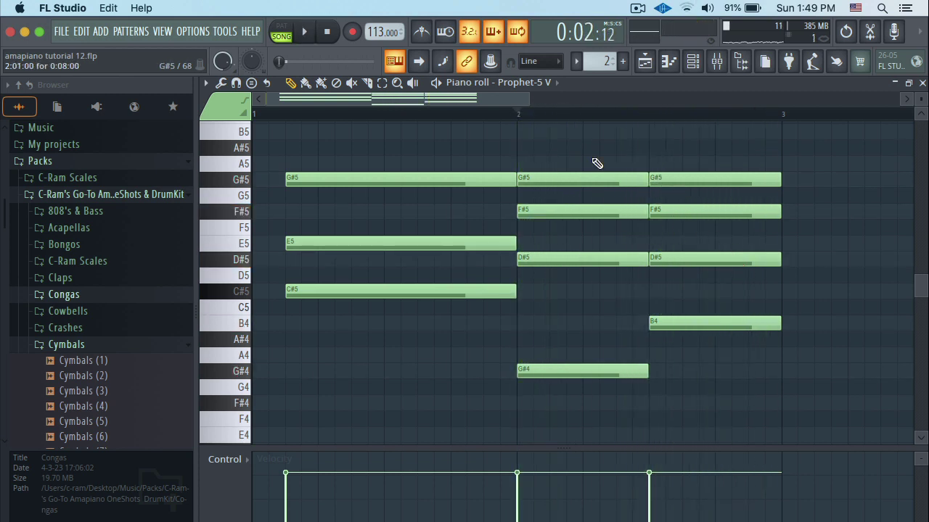
Step: Draw an 8-step G#5 note at the start of bar 3, trying and removing D#5, F#5 and B5 notes there
left_click_drag(488, 99, 588, 99)
left_click(536, 261)
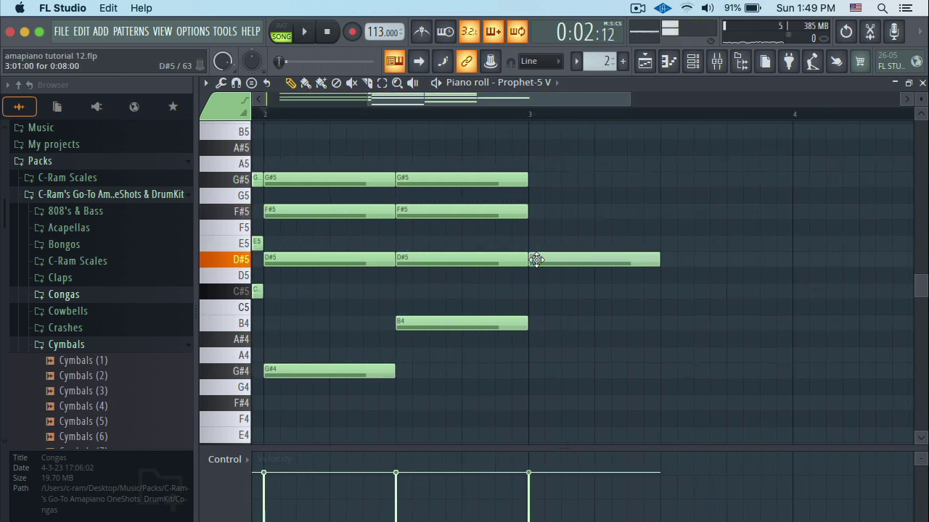
right_click(560, 262)
left_click_drag(536, 244, 537, 206)
left_click(537, 181)
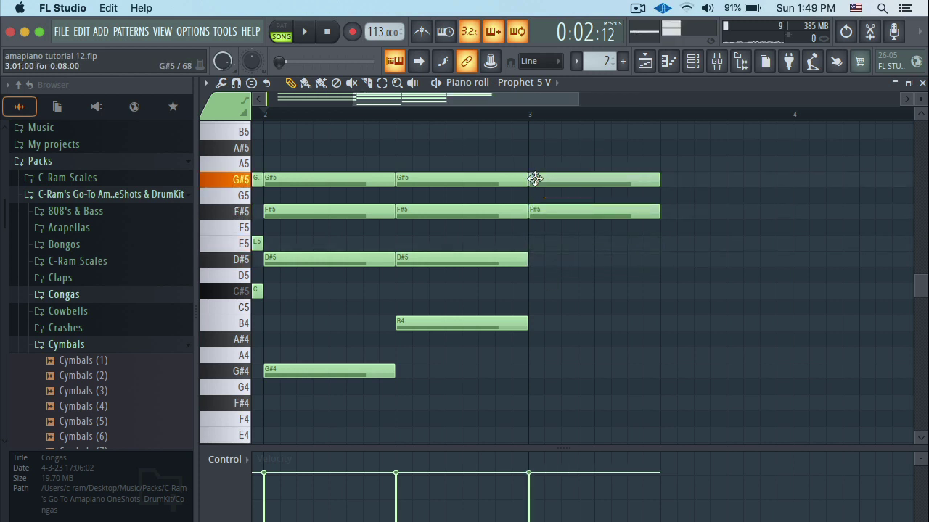
right_click(544, 212)
scroll(538, 195, "up", 3)
left_click(527, 233)
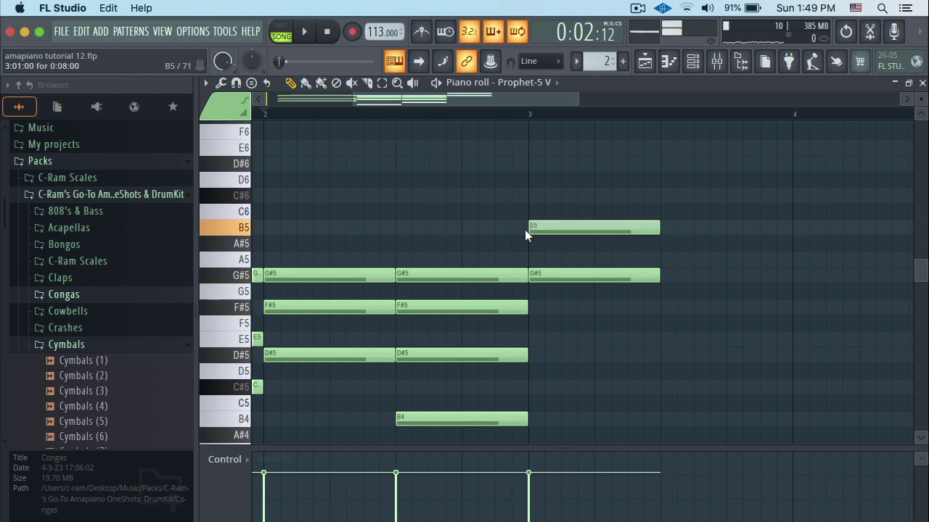
right_click(550, 226)
Step: Add 8-step E5, C#5 and A4 notes below G#5 at the start of bar 3 and play the chord back
left_click(539, 332)
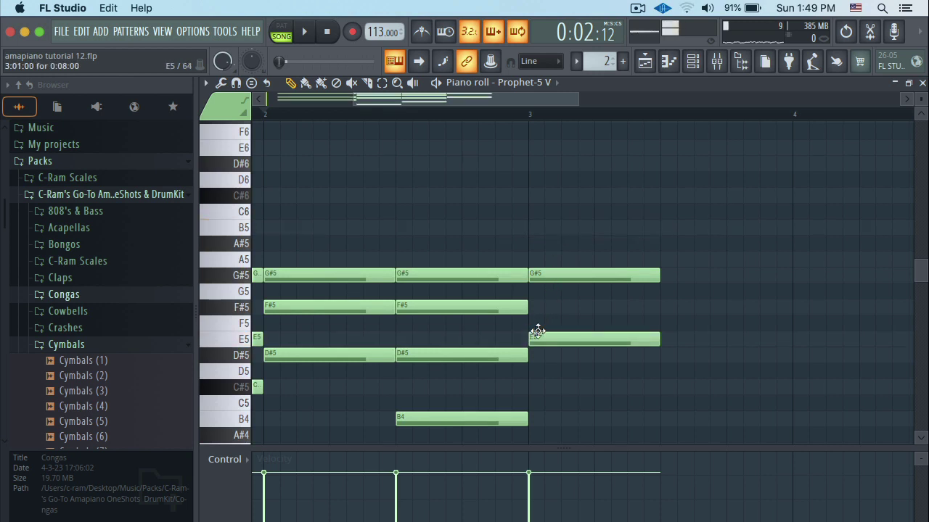
scroll(537, 332, "down", 3)
left_click(556, 294)
left_click_drag(537, 346, 573, 365)
key("space")
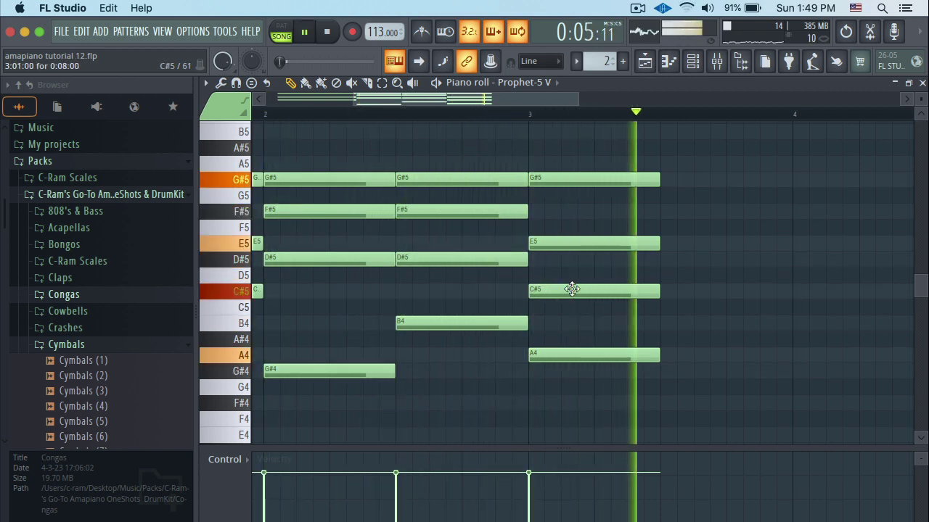
key("space")
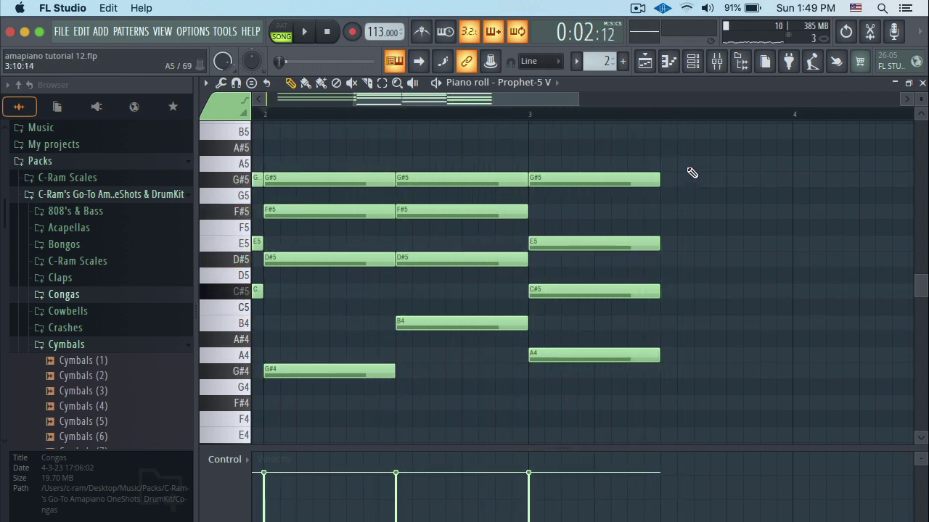
Step: Lengthen all four notes of the bar 3 chord to the end of the bar and play it back
left_click_drag(662, 178, 568, 344)
right_click(601, 338)
left_click_drag(650, 175, 552, 425)
left_click_drag(658, 354, 784, 351)
key("space")
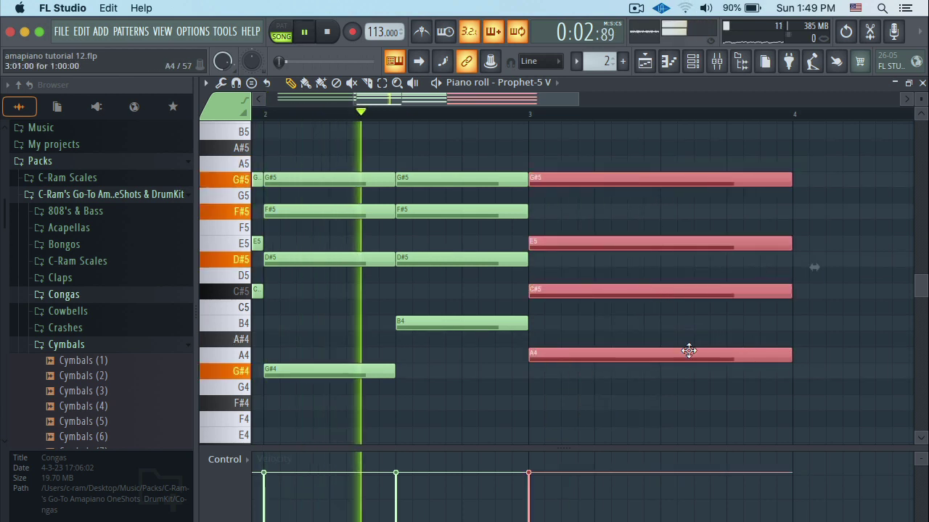
Step: Make the A4 chord span from step 5 of bar 3 to bar 4, and extend the preceding B4 chord up to it
left_click_drag(628, 354, 682, 357)
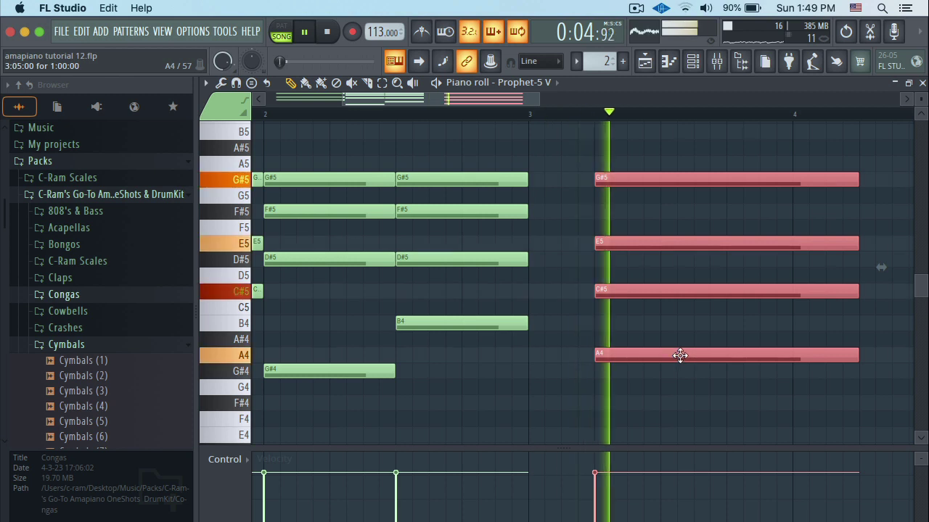
key("space")
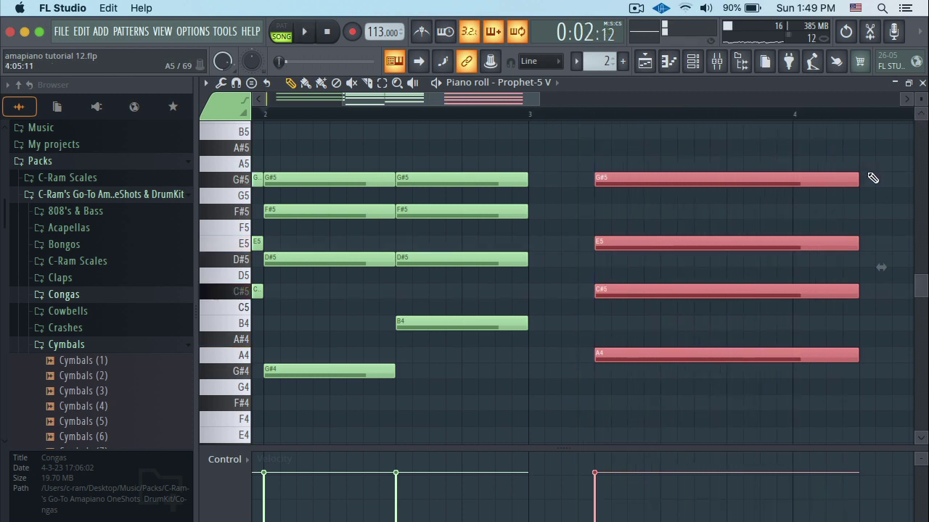
left_click_drag(858, 180, 791, 192)
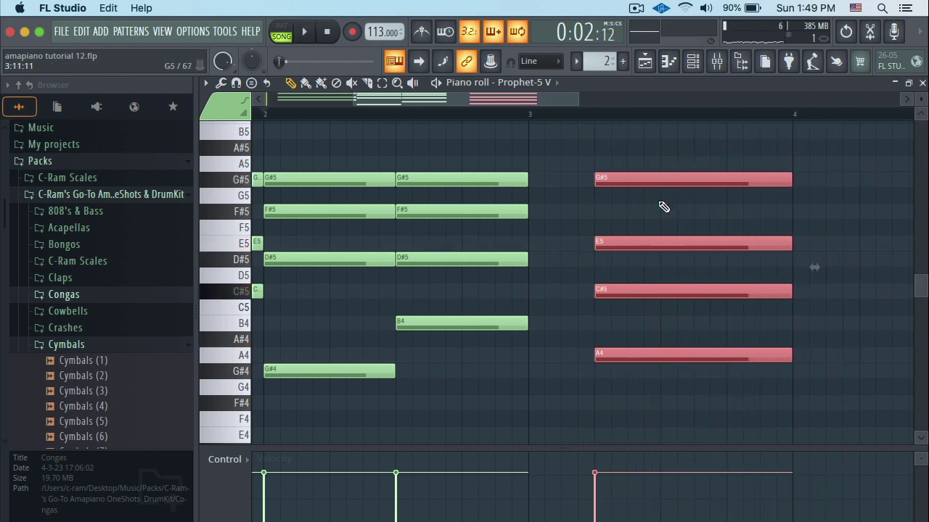
left_click_drag(559, 156, 505, 366)
left_click_drag(529, 326, 601, 325)
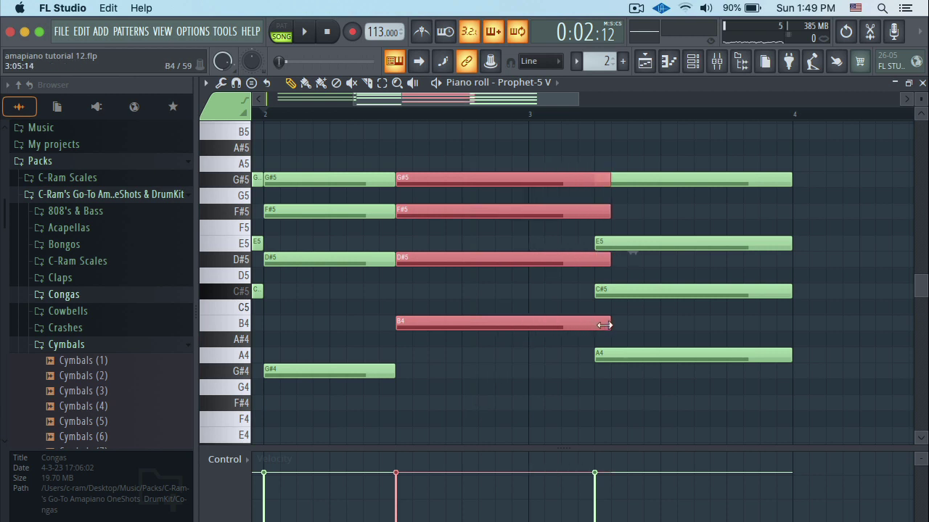
Step: Extend the final A4 chord to the start of bar 5 and play it back
scroll(545, 145, "right", 5)
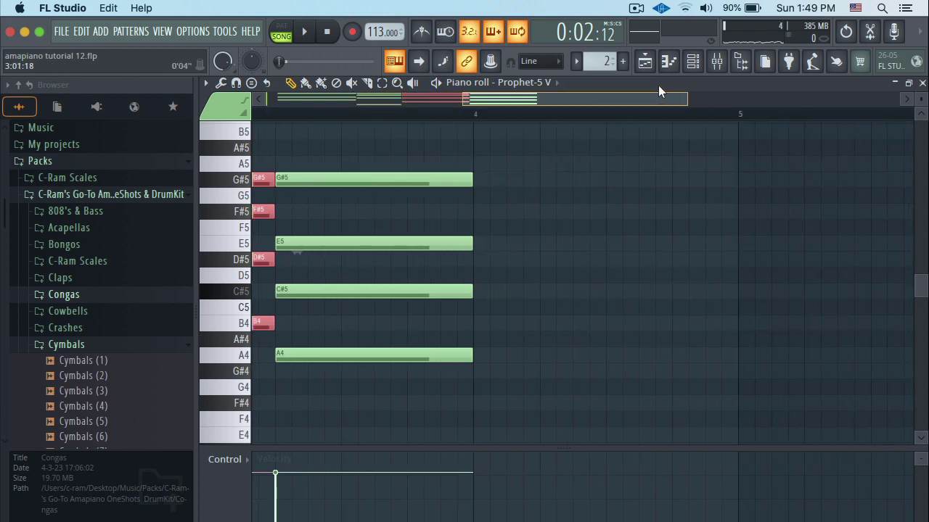
left_click_drag(554, 142, 487, 425)
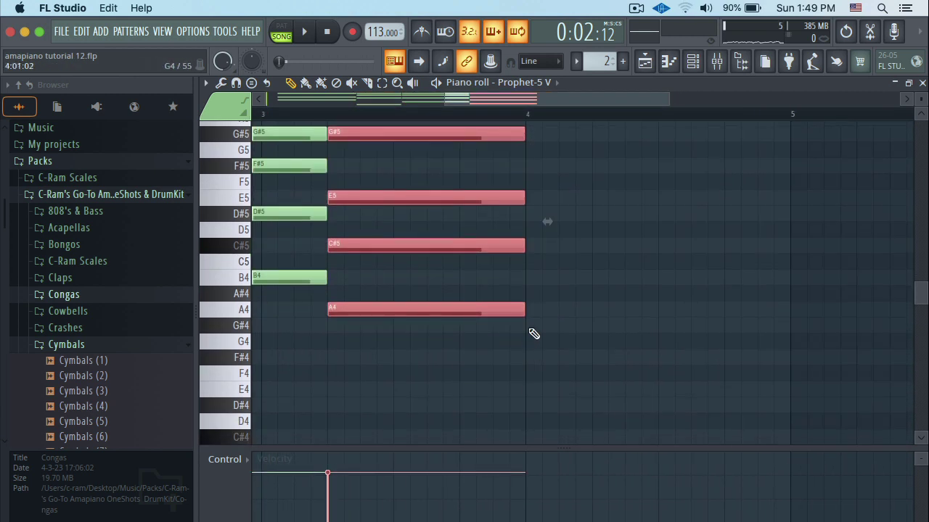
left_click_drag(522, 311, 757, 317)
key("space")
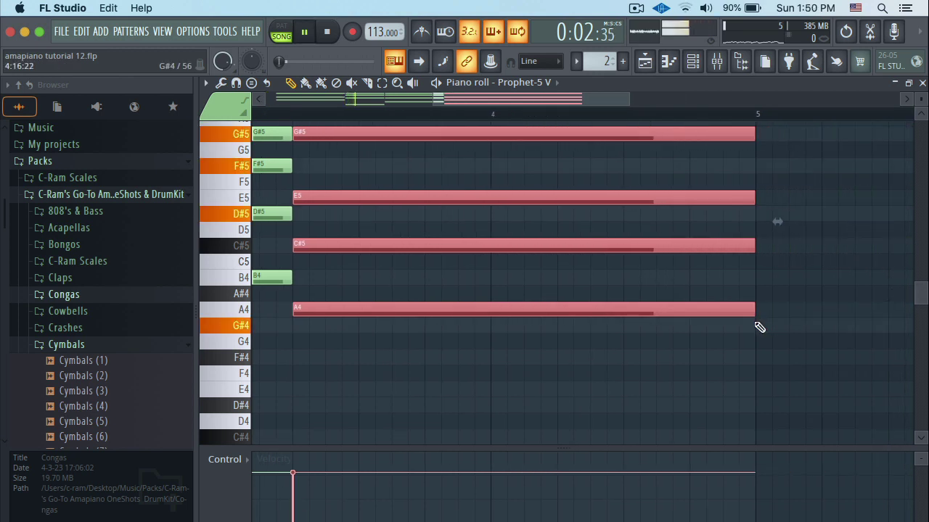
Step: Place a second Pattern 2 clip at bar 5 on Track 6 of the playlist during playback
key("Escape")
key("space")
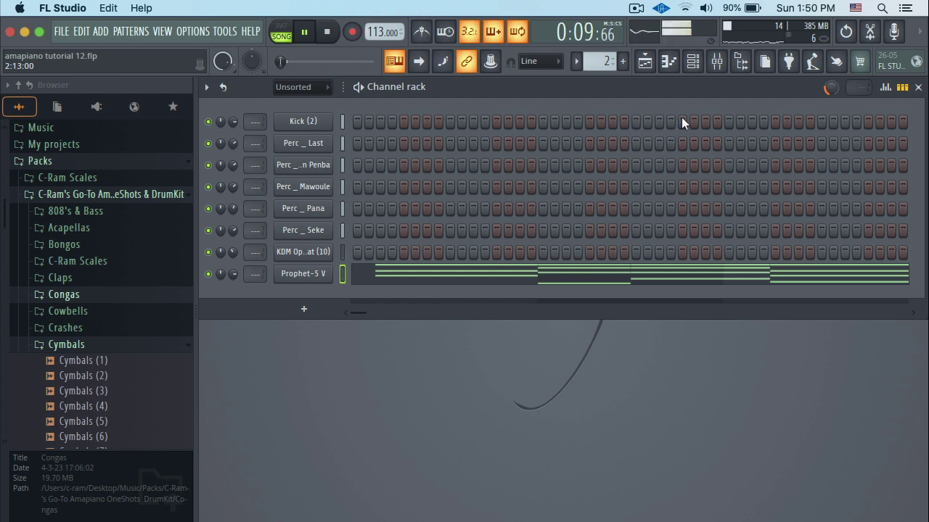
left_click(655, 65)
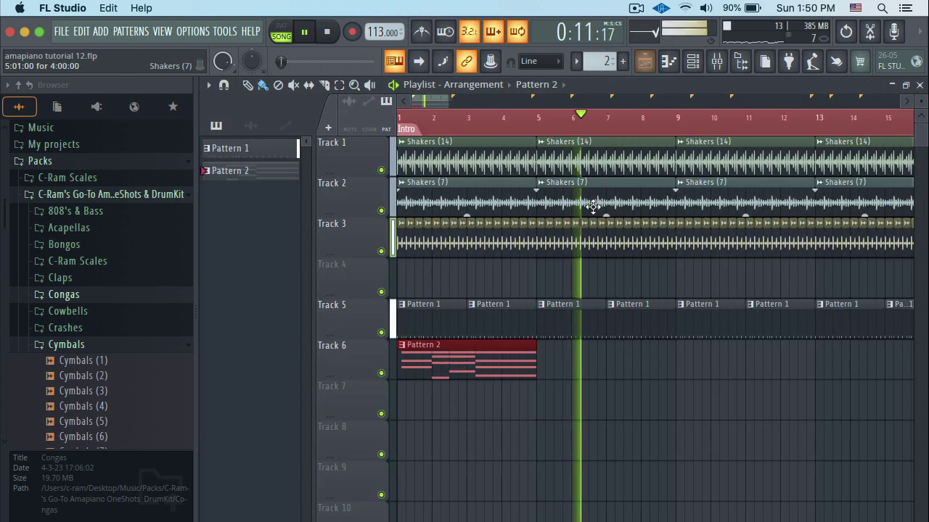
left_click(545, 356)
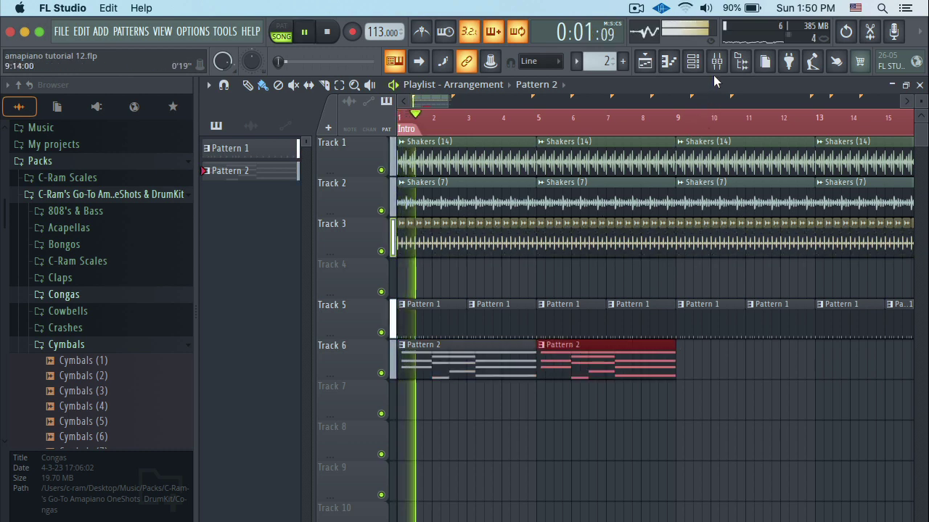
Step: Reopen the Prophet-5 V piano roll and shorten the final A4 chord so it ends at the start of bar 4
left_click(693, 61)
left_click(619, 271)
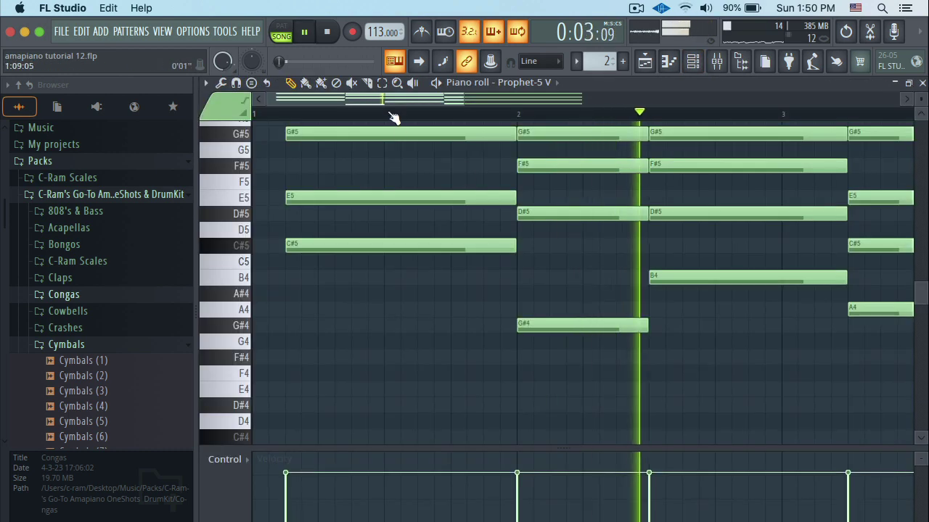
left_click_drag(393, 102, 520, 112)
scroll(588, 228, "right", 2)
scroll(588, 227, "up", 5)
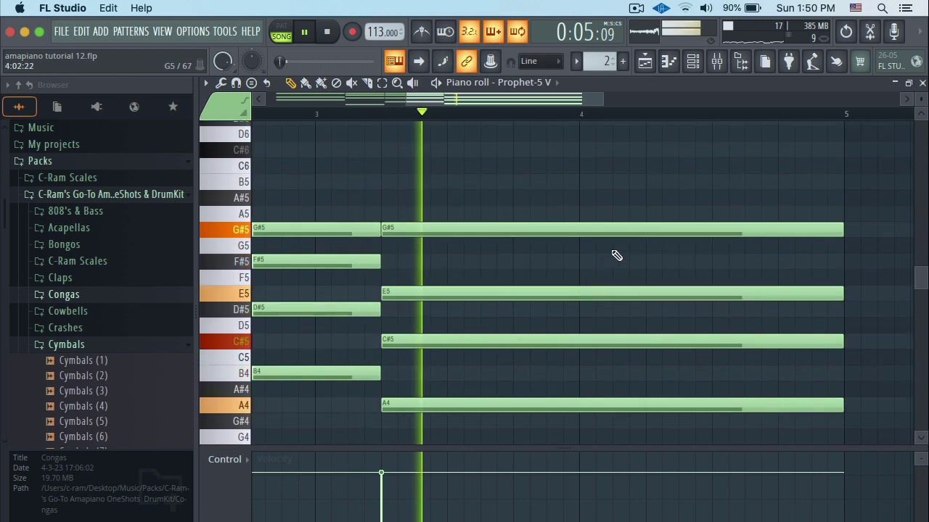
scroll(583, 263, "down", 3)
key("space")
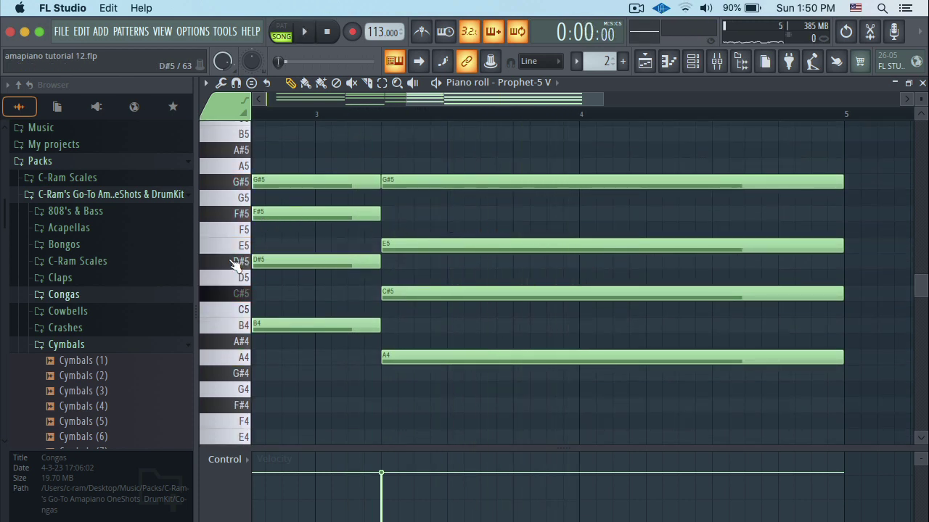
left_click_drag(750, 182, 736, 398)
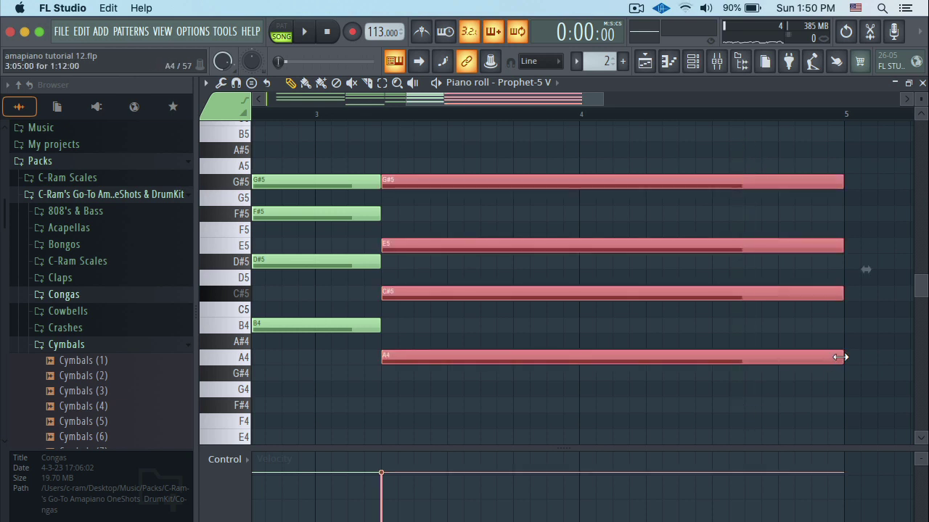
left_click_drag(840, 357, 576, 359)
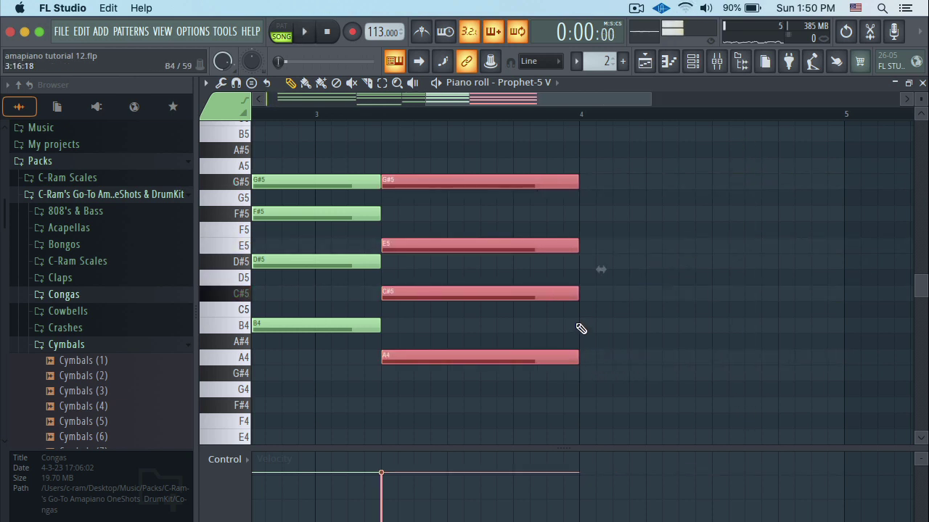
left_click(451, 153)
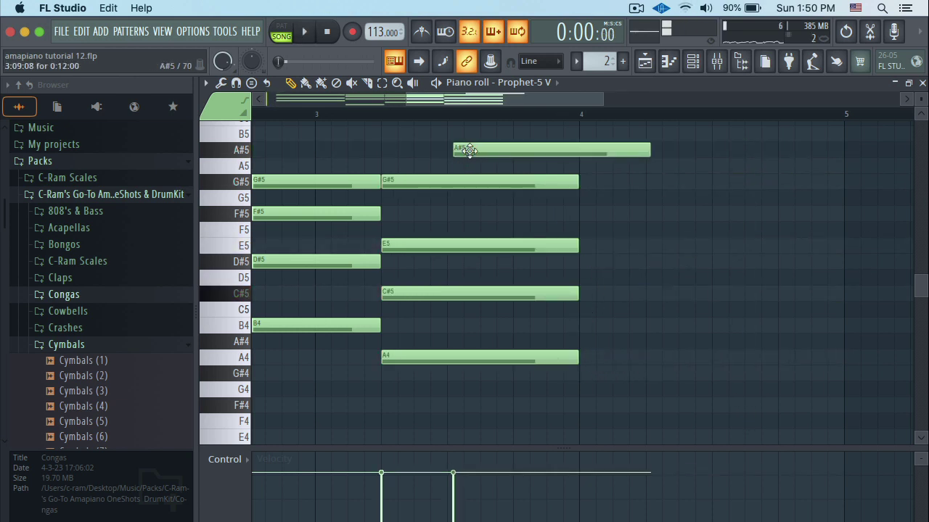
right_click(469, 151)
key("y")
Step: Play the chord progression through to the empty bar 4 and stop playback
left_click_drag(410, 177, 374, 210)
left_click_drag(504, 104, 377, 120)
left_click_drag(457, 188, 365, 209)
key("space")
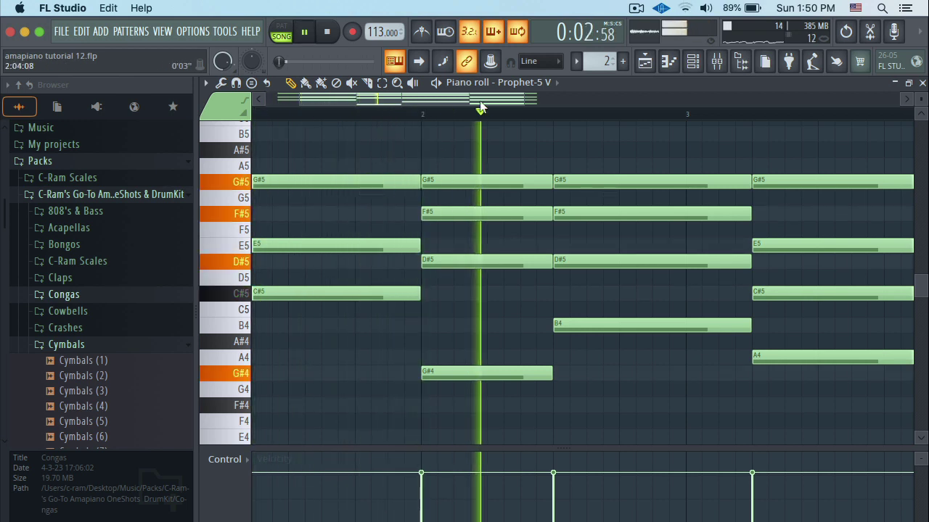
left_click_drag(499, 99, 668, 91)
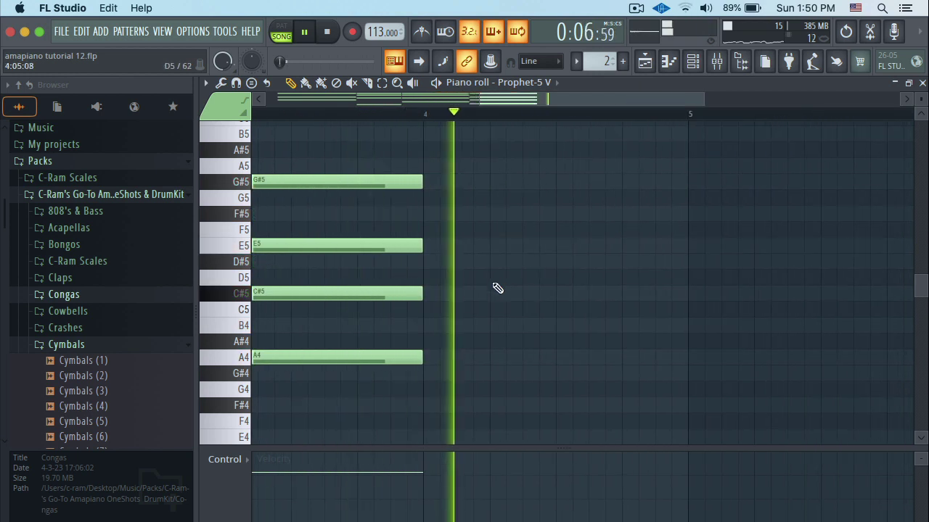
key("space")
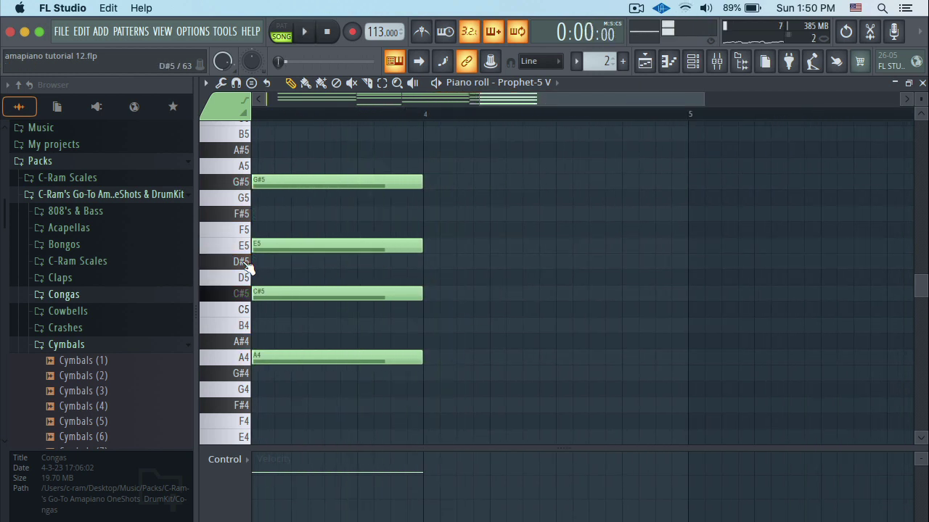
Step: Build a 12-step chord of F#4, A4, C#5 and E5 at the start of bar 4 and play it back
left_click_drag(247, 267, 252, 410)
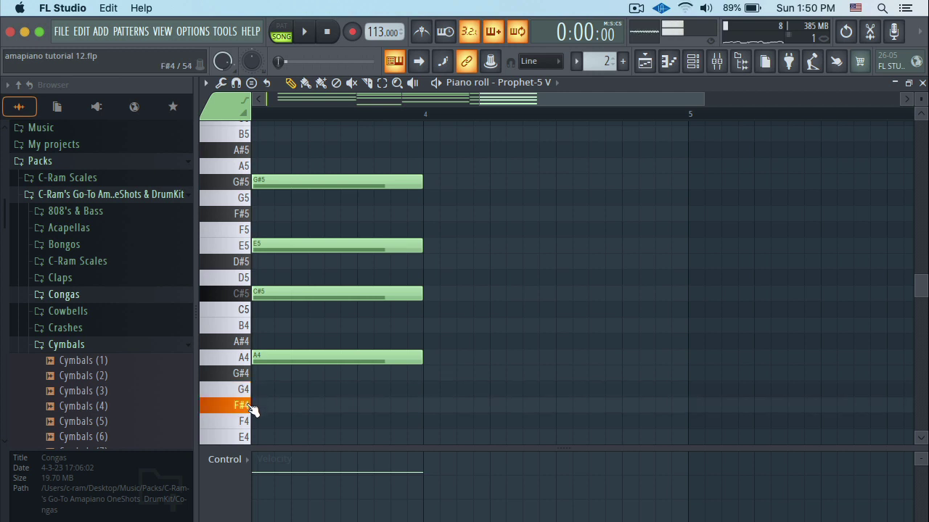
left_click(426, 406)
key("space")
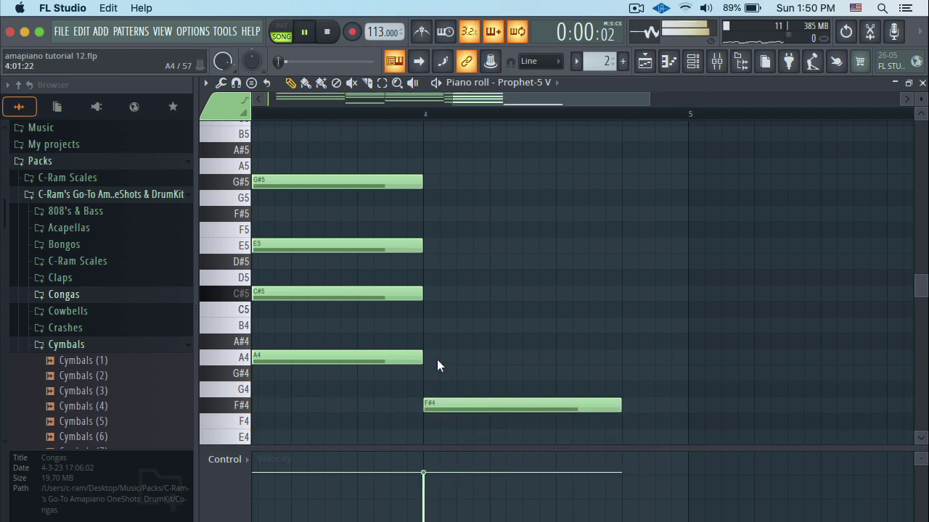
left_click(427, 357)
left_click(428, 294)
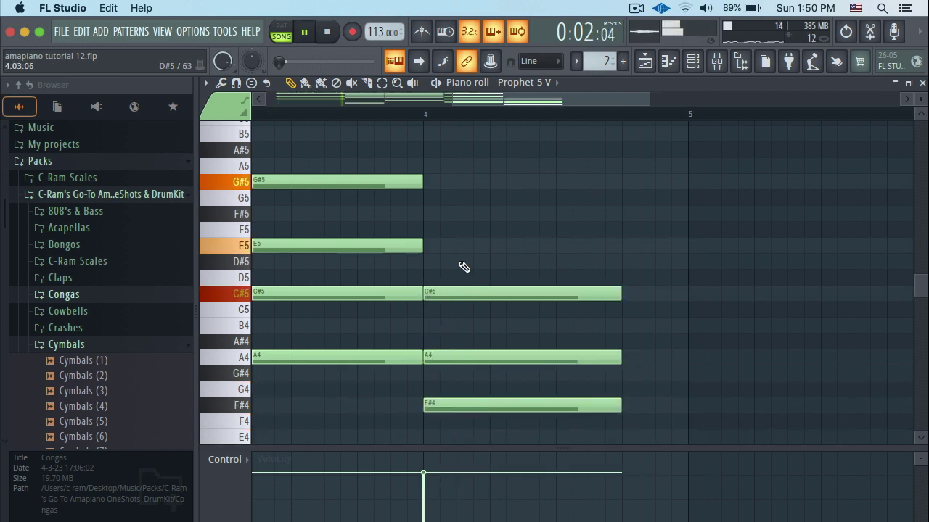
left_click(428, 245)
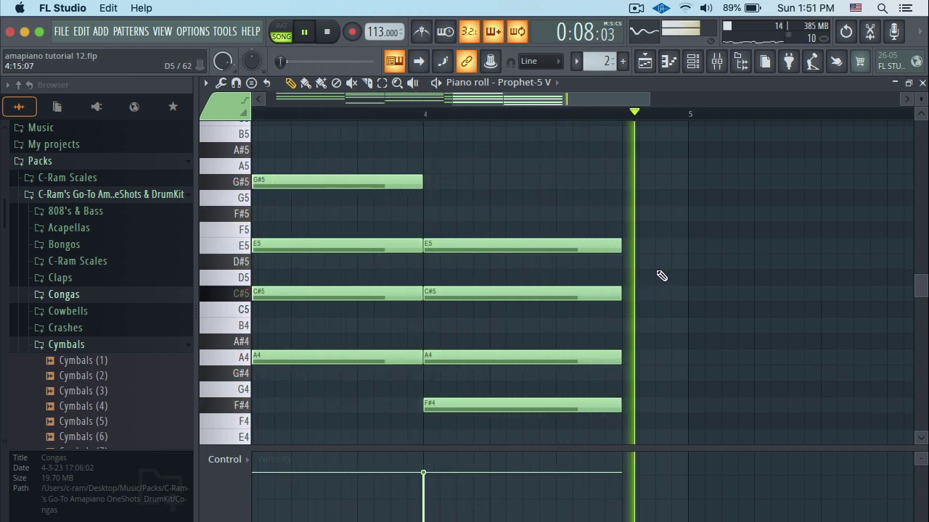
key("space")
Step: Draw a G#4 note at step 13 of bar 4 and shorten it to 4 steps so it ends at bar 5
left_click_drag(644, 223, 570, 415)
scroll(651, 338, "down", 6)
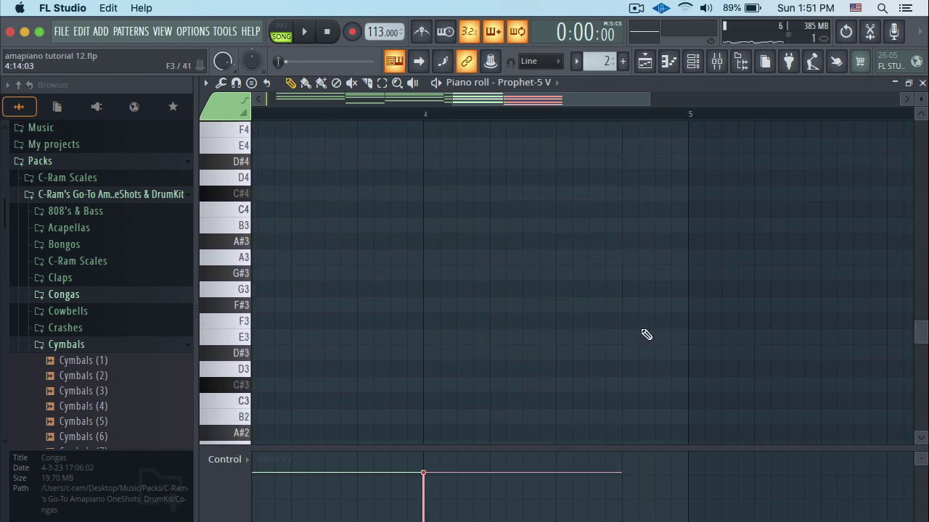
scroll(643, 330, "up", 5)
left_click(629, 351)
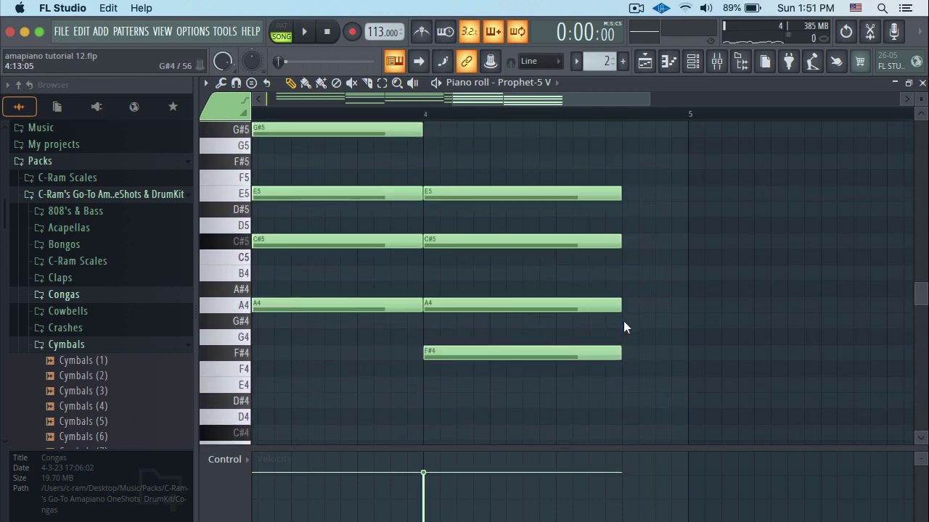
key("space")
left_click(623, 321)
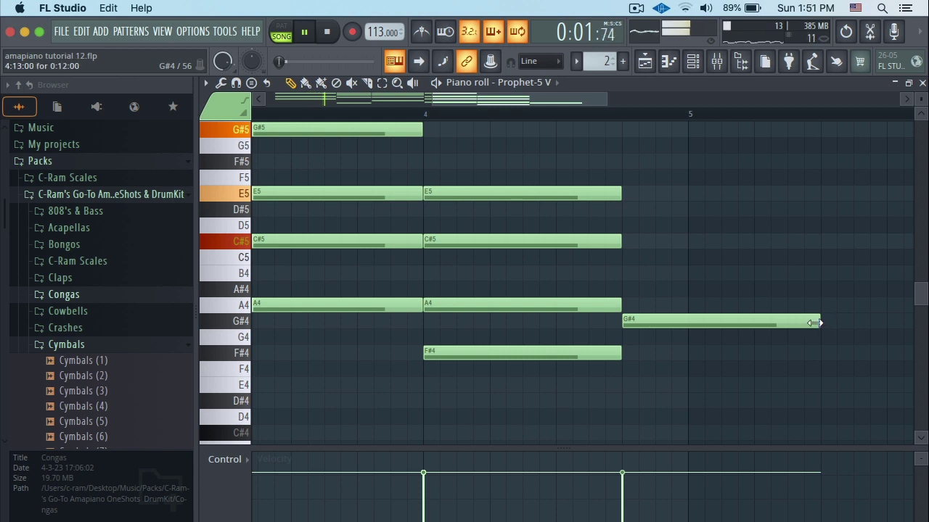
left_click_drag(814, 323, 687, 324)
Step: Add 4-step B4, D#5 and F#5 notes above G#4 at step 13 of bar 4 and listen to the progression
left_click(625, 273)
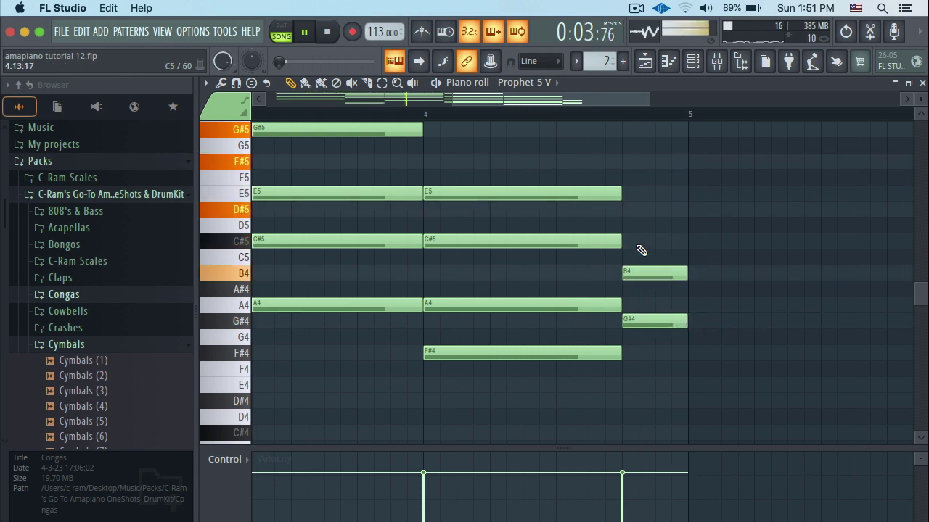
left_click(628, 210)
left_click(628, 161)
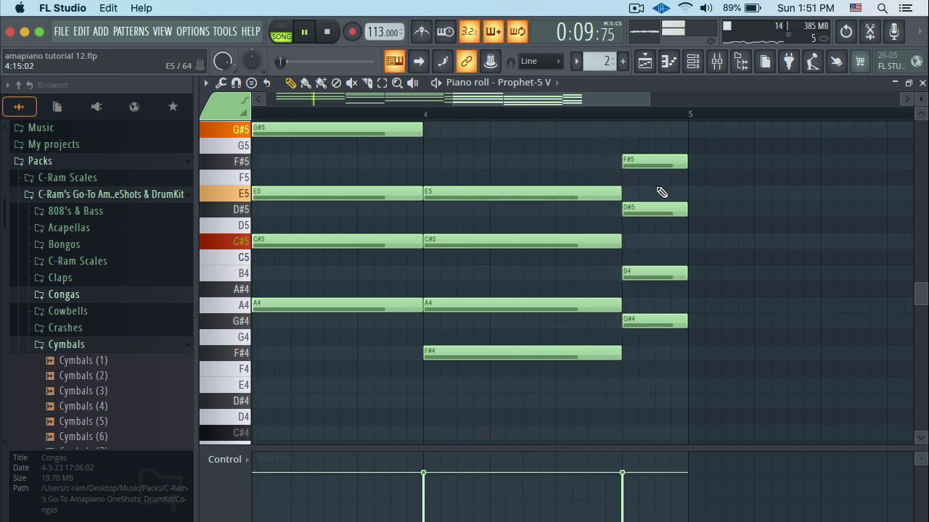
Step: Restart song playback in the playlist and extend Track 6 with Pattern 2 clips at bars 9 and 13
key("Escape")
left_click_drag(233, 274, 233, 289)
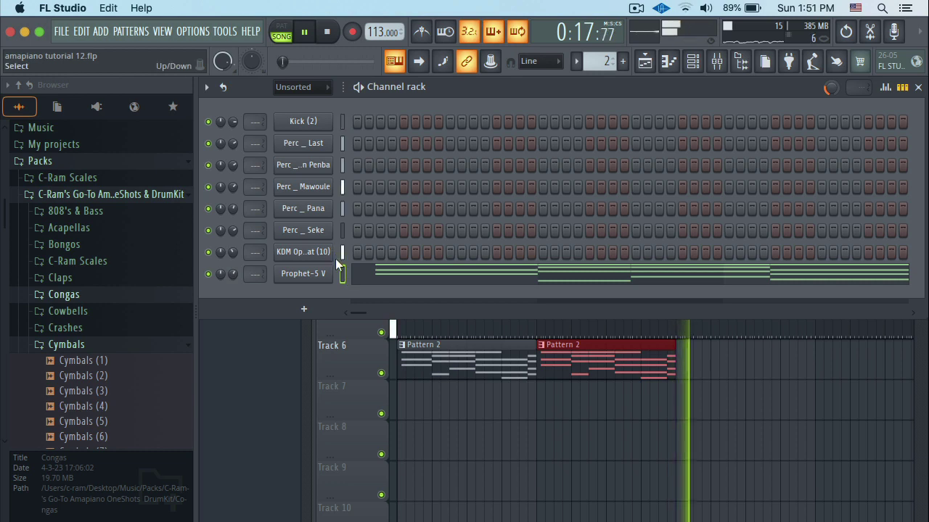
key("space")
key("space")
left_click(715, 360)
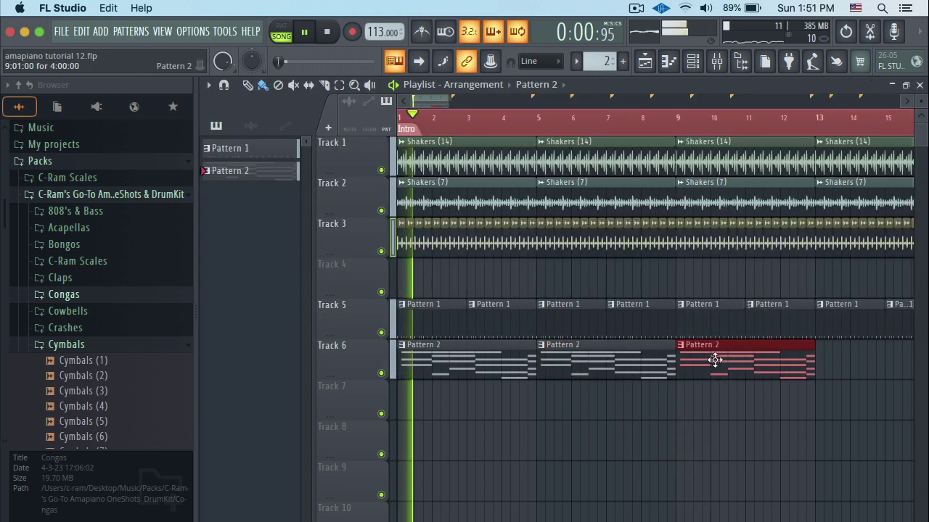
left_click(841, 355)
left_click_drag(443, 102, 410, 109)
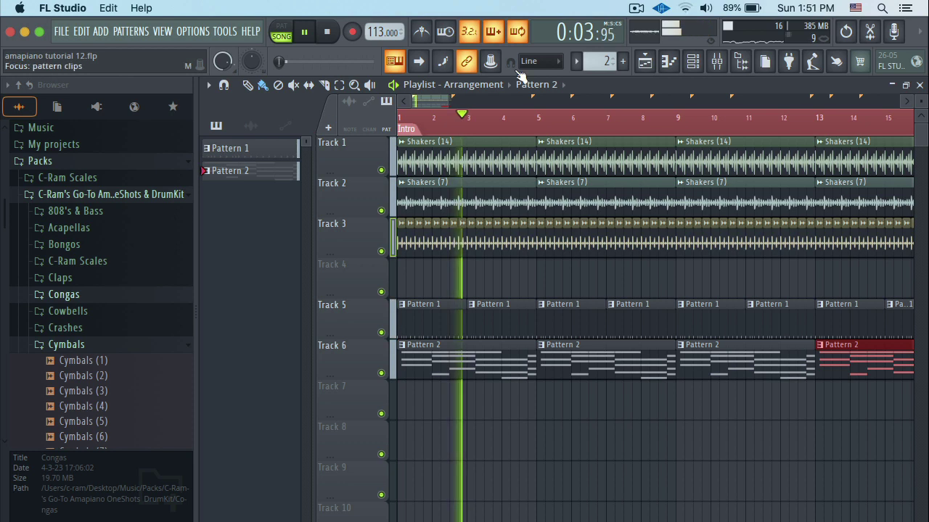
Step: Select the channels from Kick (2) through Prophet-5 V and route them to consecutive mixer tracks starting at Insert 5
left_click(698, 62)
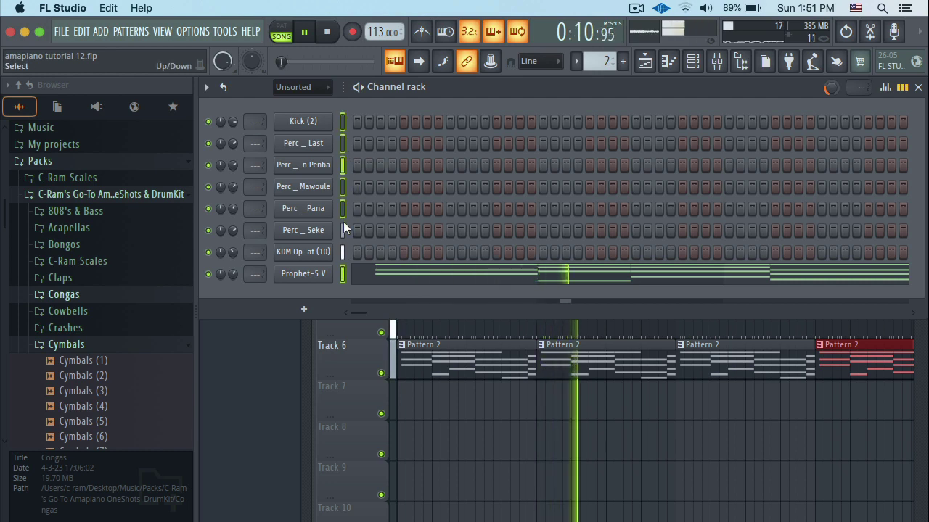
left_click(645, 62)
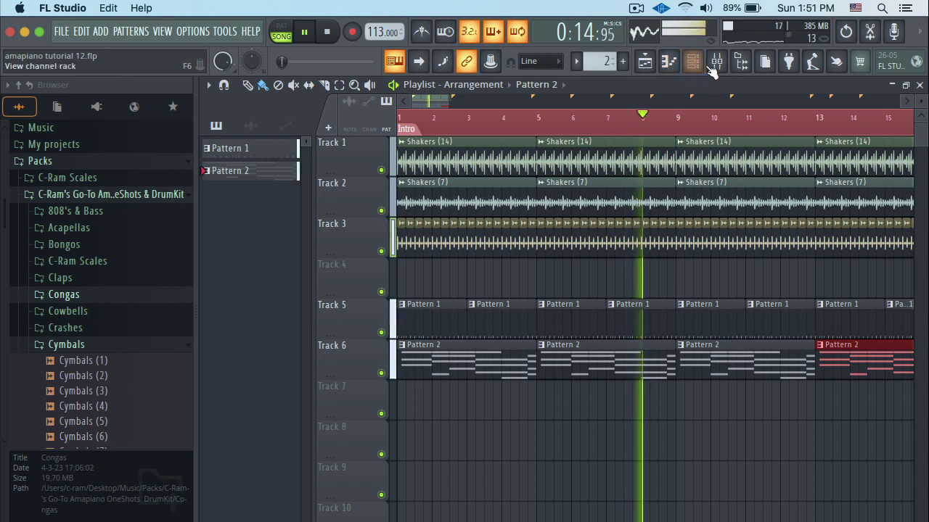
left_click(715, 62)
right_click(315, 212)
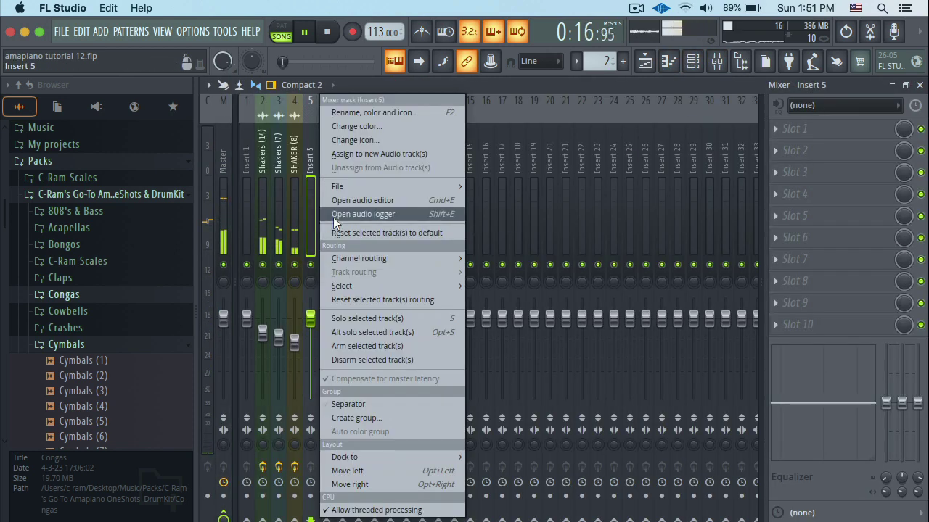
mouse_move(441, 259)
left_click(498, 271)
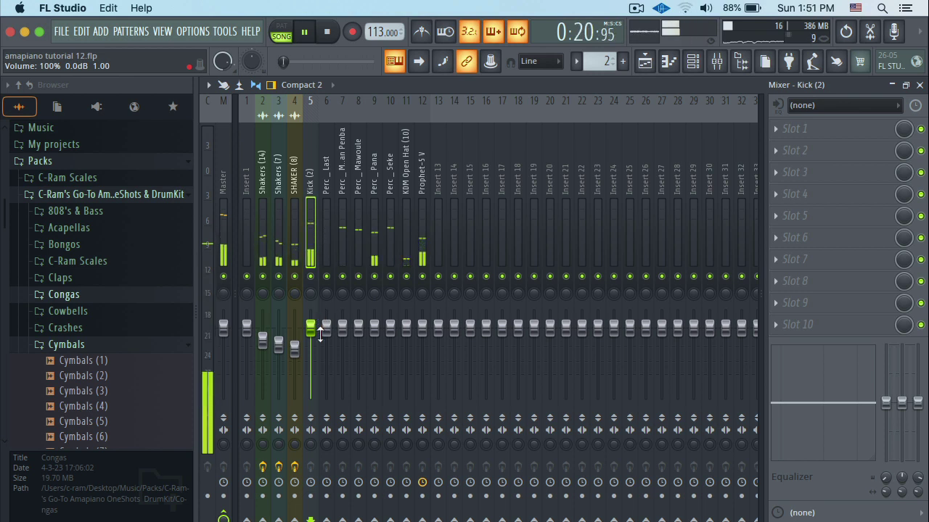
Step: Lower the mixer volumes of the Perc tracks and set KDM Open Hat (10) to -3.0 dB during playback
left_click(329, 250)
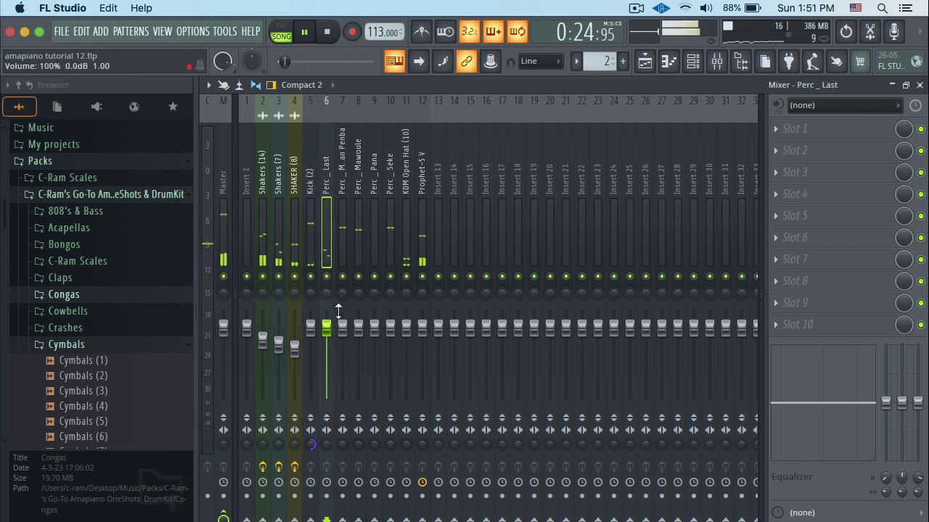
left_click_drag(327, 325, 410, 341)
key("space")
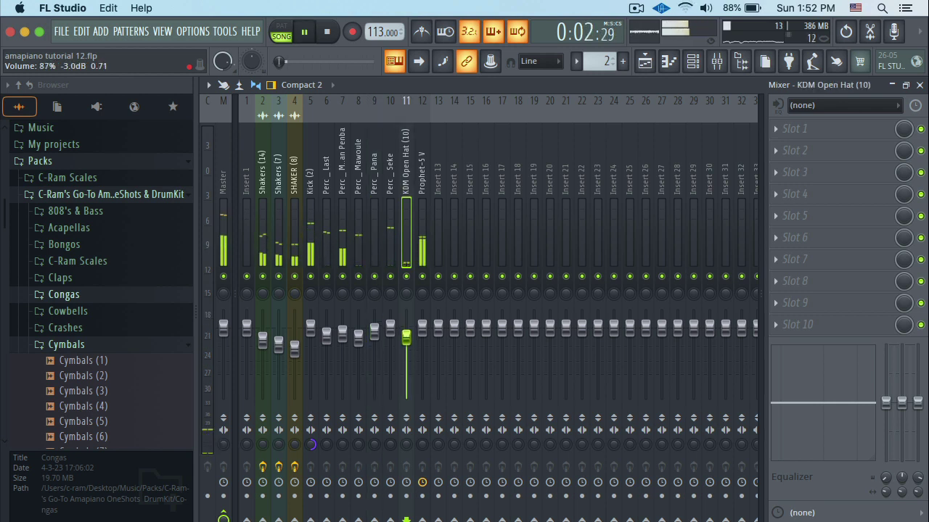
left_click_drag(390, 326, 390, 333)
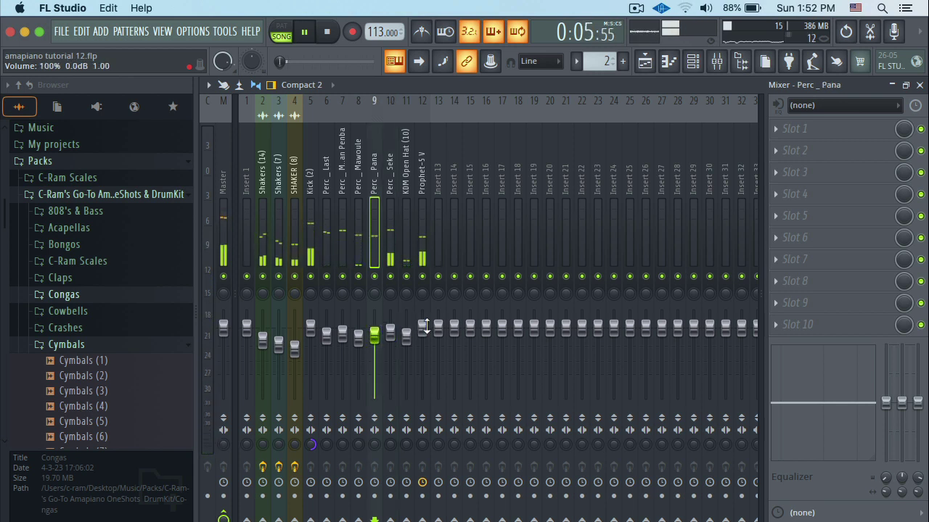
Step: Lower the Prophet-5 V mixer track's volume in small adjustments while listening to the arrangement
left_click_drag(422, 328, 422, 331)
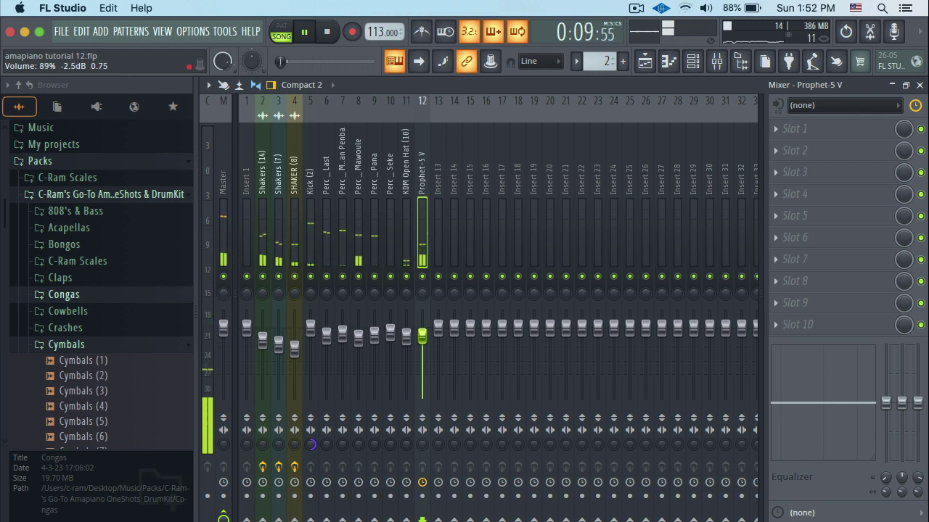
left_click_drag(423, 333, 423, 346)
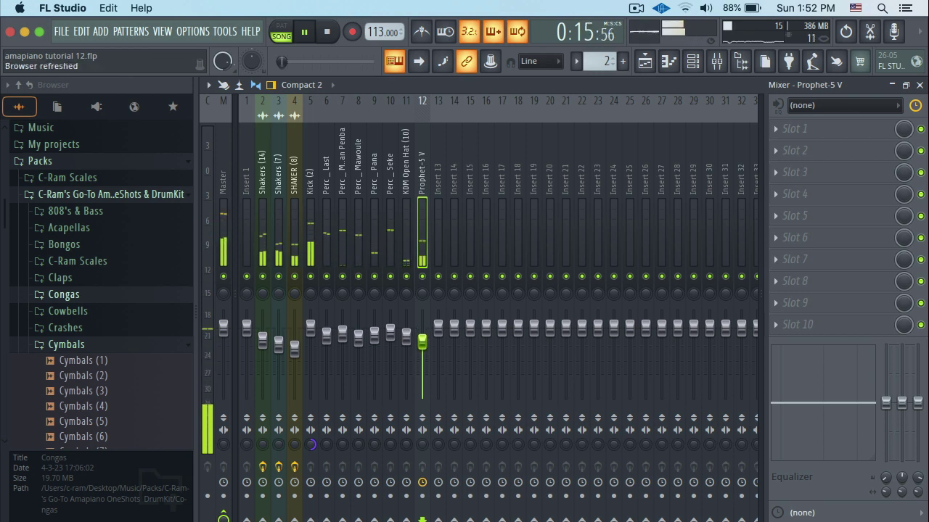
left_click_drag(422, 333, 422, 343)
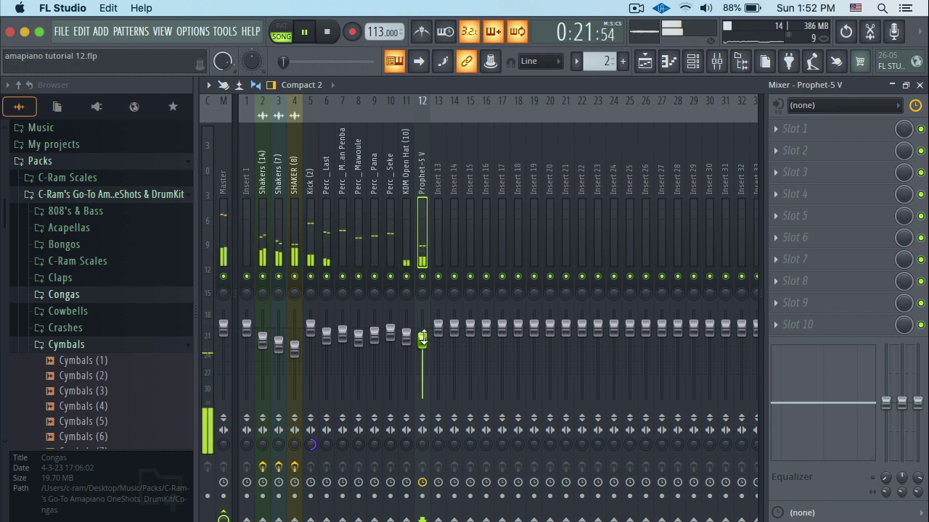
Step: Insert FabFilter Pro-Q 3 in the first effect slot of the Prophet-5 V mixer track
left_click(774, 129)
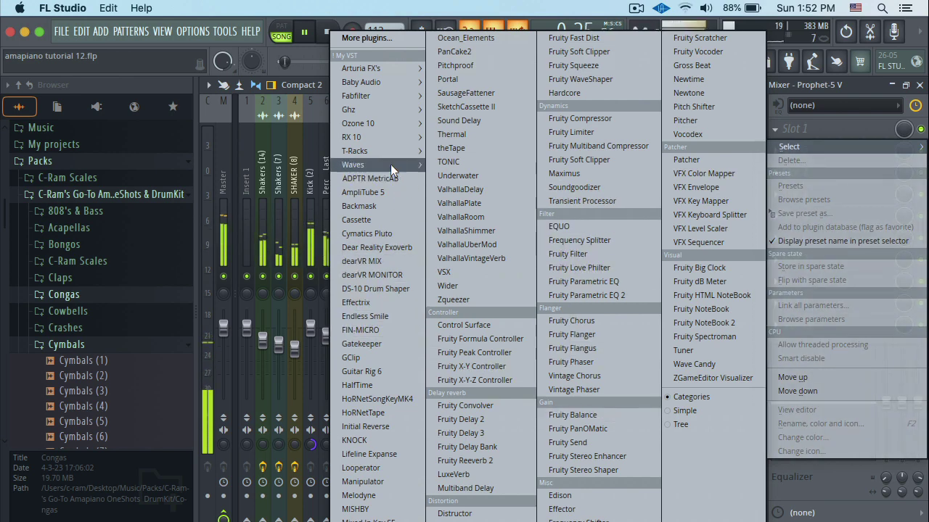
mouse_move(393, 97)
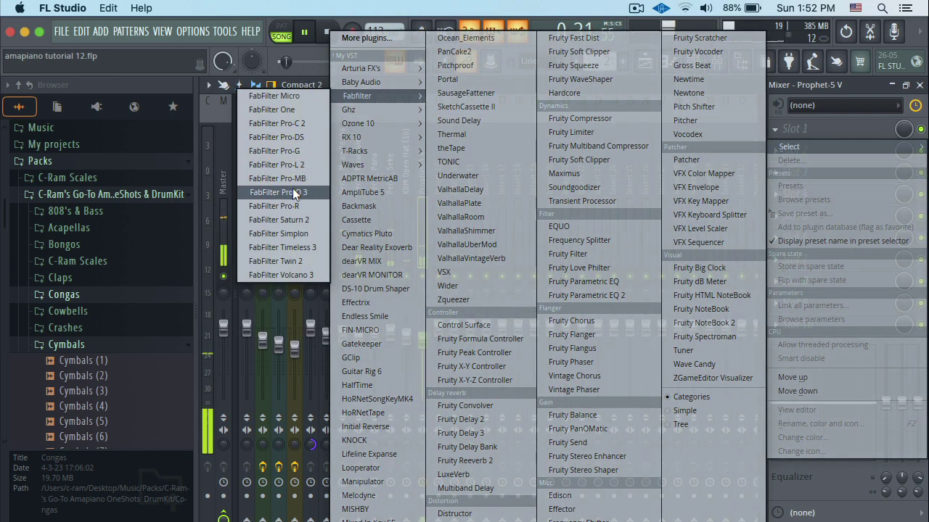
left_click(294, 193)
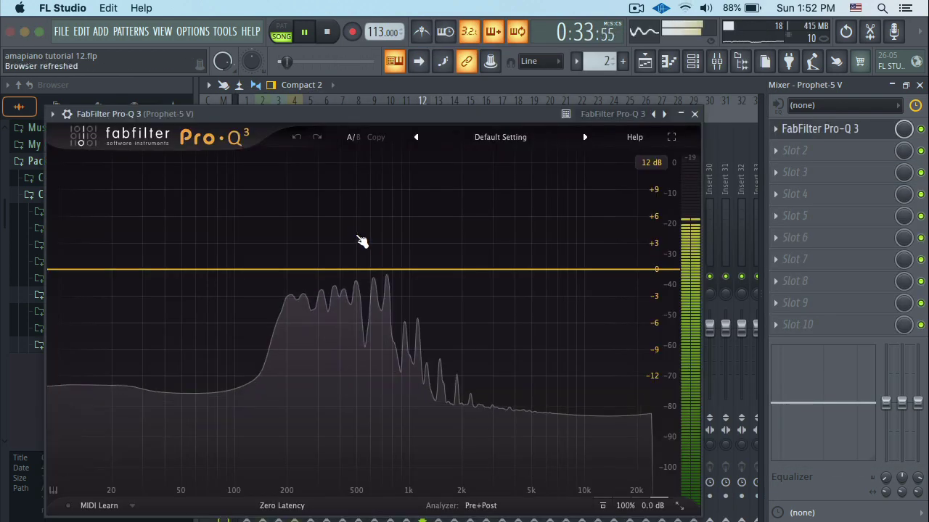
Step: Add an equalizer band to the flat curve, make it a Low Cut and set its frequency to 130.93 Hz
left_click(228, 271)
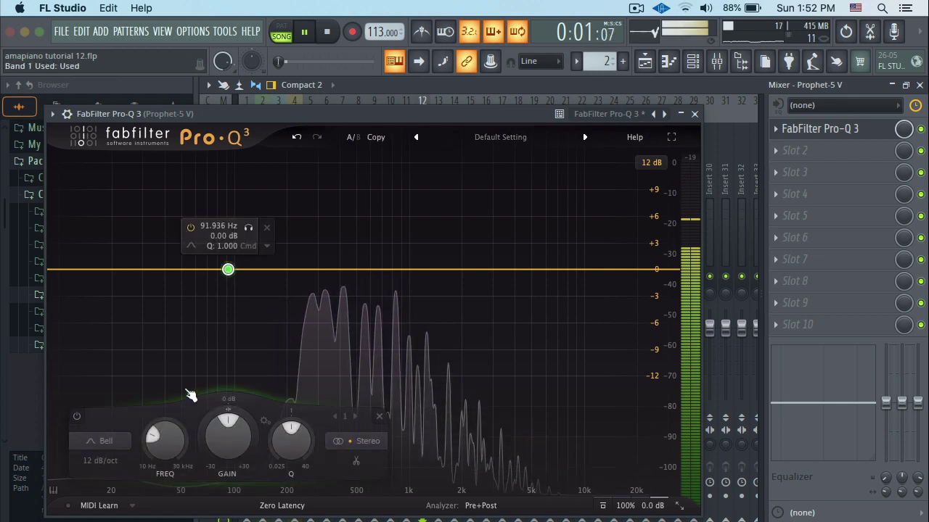
left_click(98, 441)
left_click(115, 333)
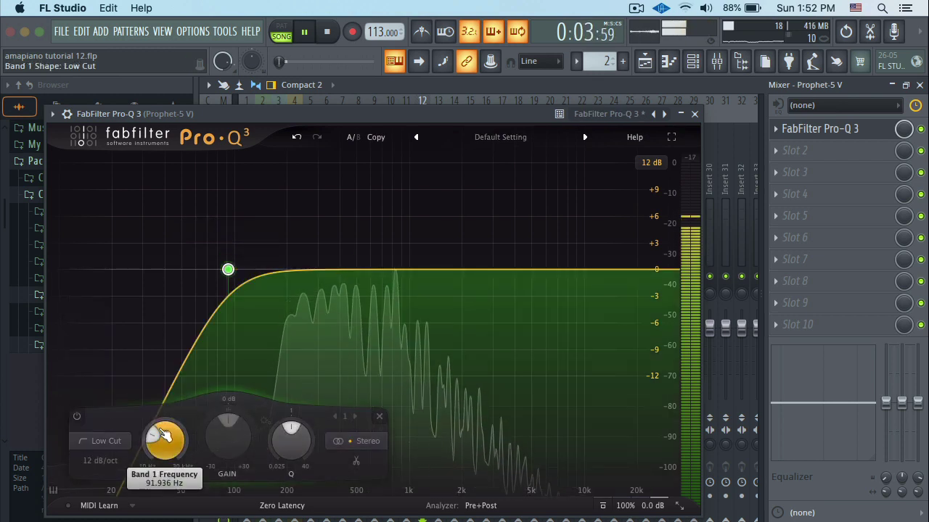
left_click_drag(155, 441, 162, 449)
Step: Load the Low Cut equalizer preset, set its band 1 frequency to 207.66 Hz and close the equalizer
left_click(488, 145)
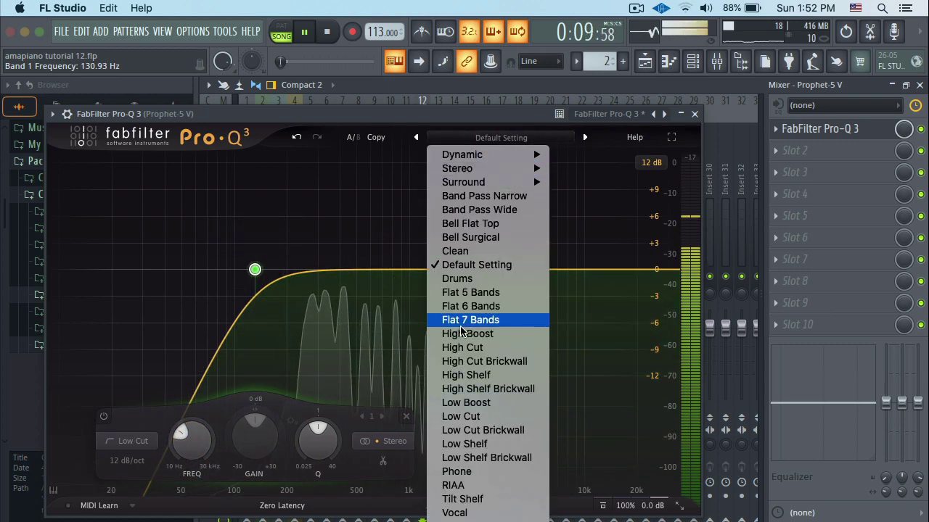
left_click(456, 417)
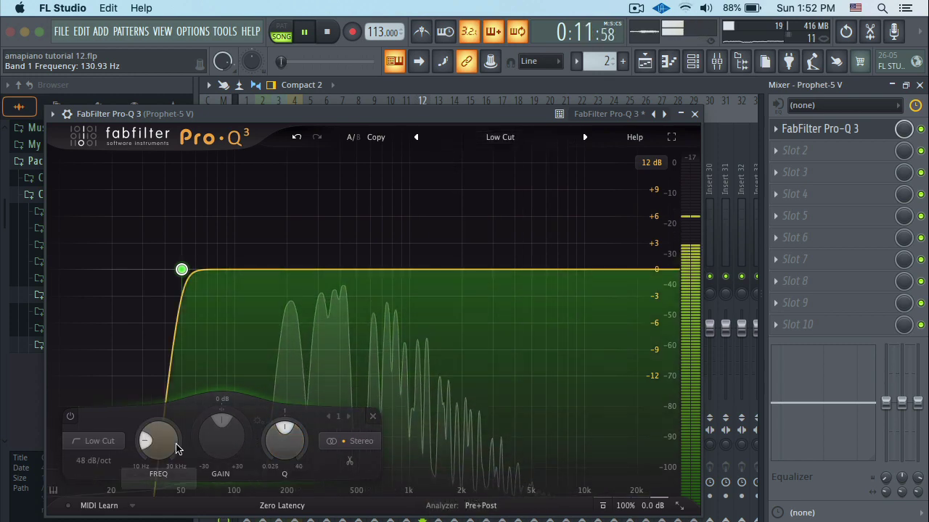
left_click_drag(158, 439, 165, 348)
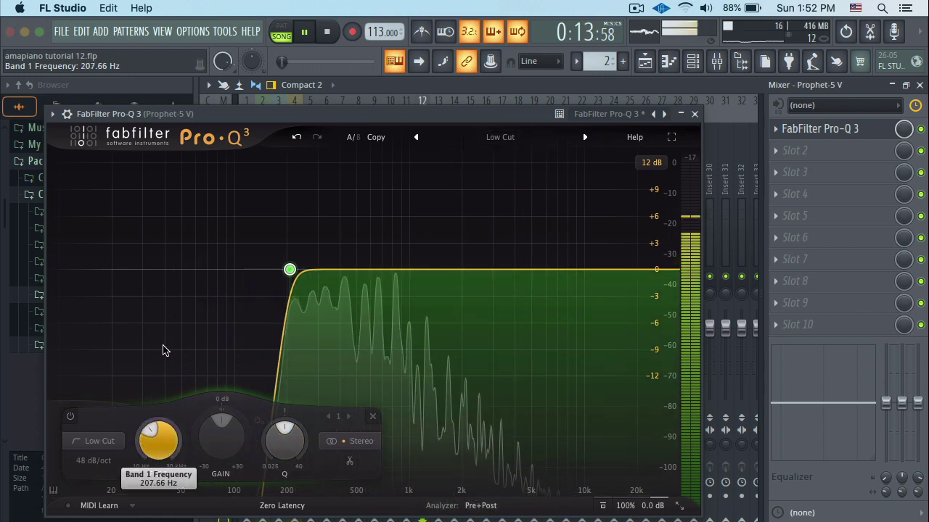
left_click(693, 114)
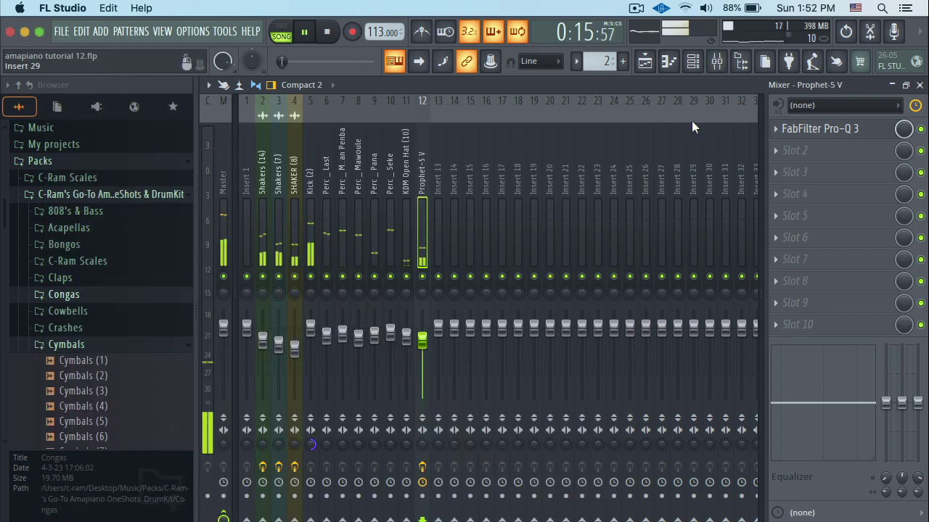
Step: Leave the mixer for the channel rack and collapse the Cymbals folder in the browser
left_click(919, 85)
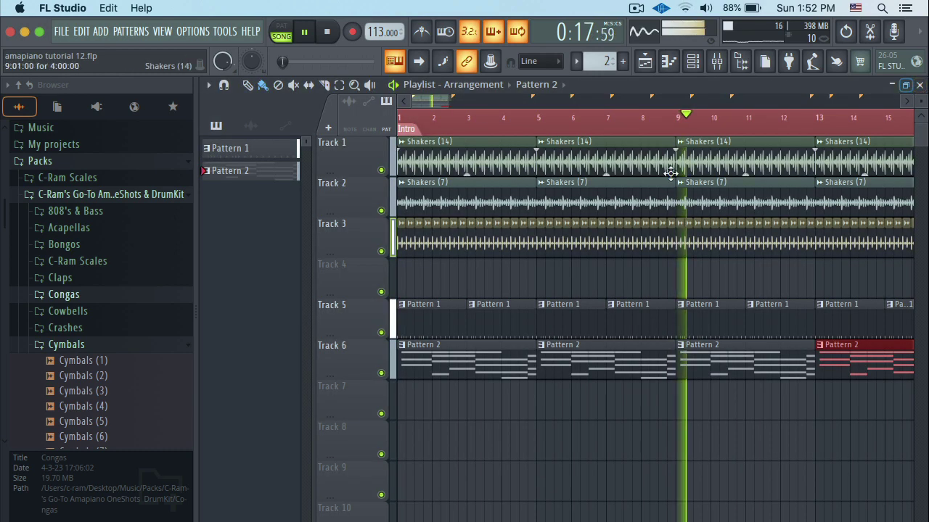
left_click(644, 61)
left_click(644, 61)
left_click(693, 61)
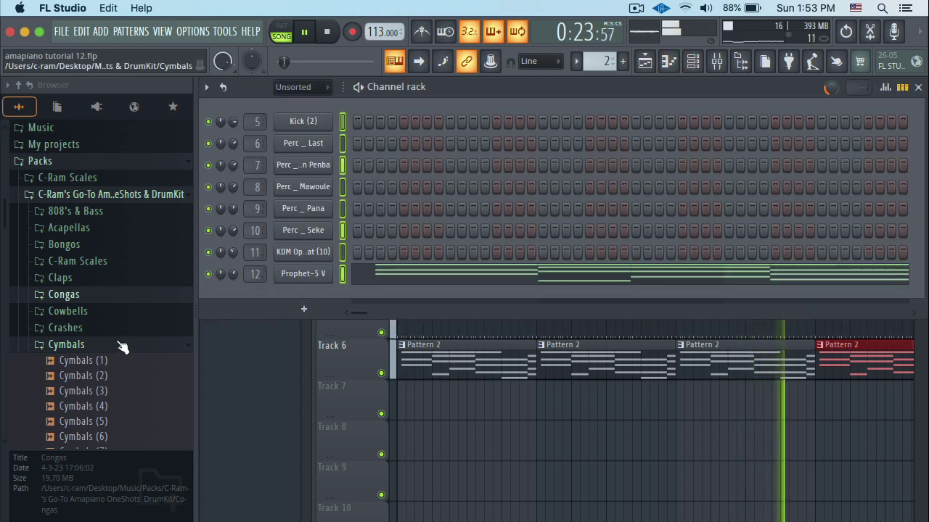
left_click(119, 344)
Step: Clone the Prophet-5 V channel in the channel rack
left_click(305, 311)
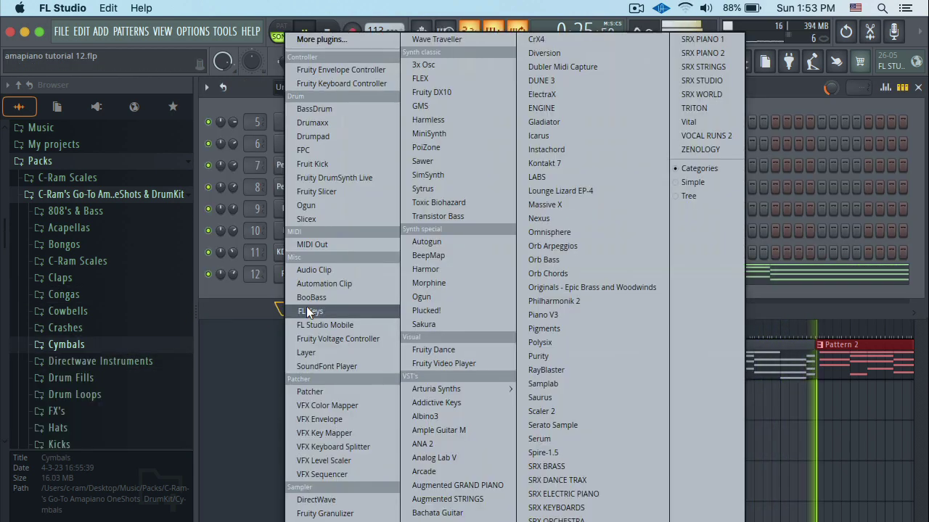
key("Escape")
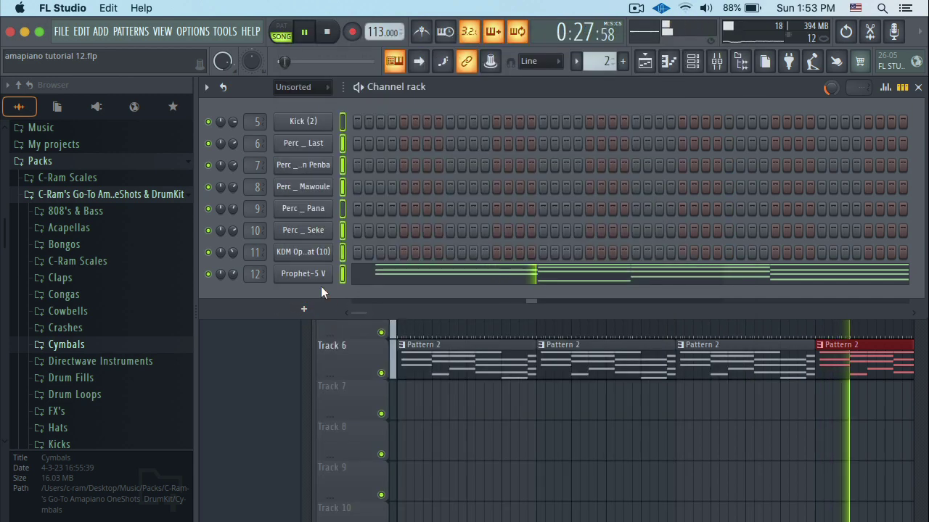
right_click(322, 274)
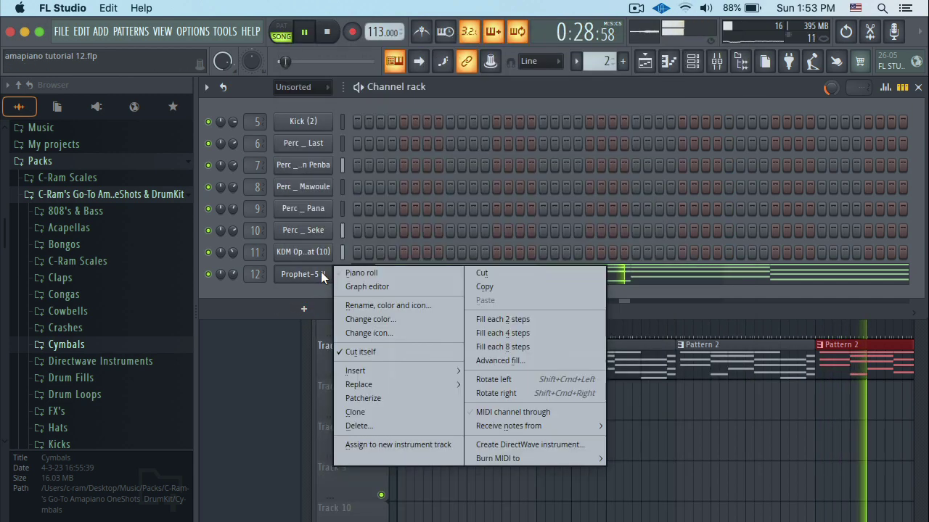
left_click(350, 409)
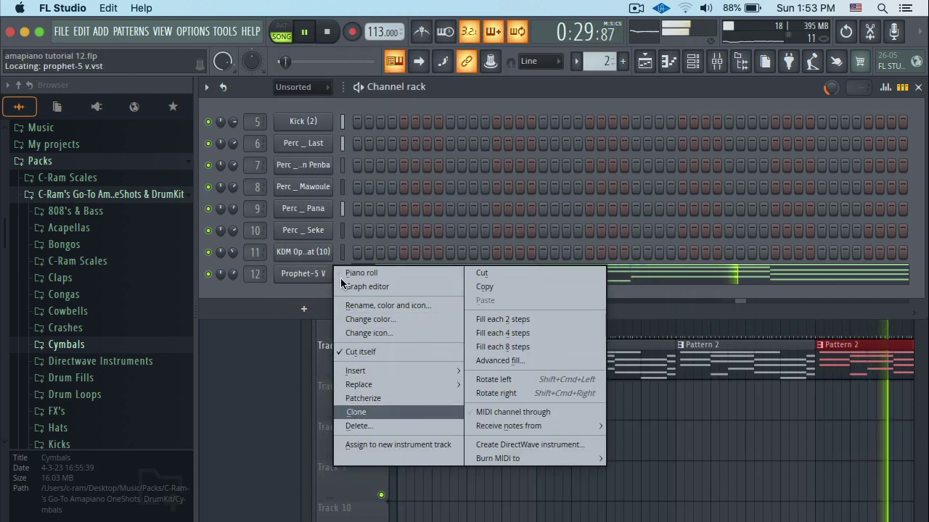
Step: Browse the cloned Prophet-5 V's preset categories and load the Lead preset 17 Sync I
left_click(528, 211)
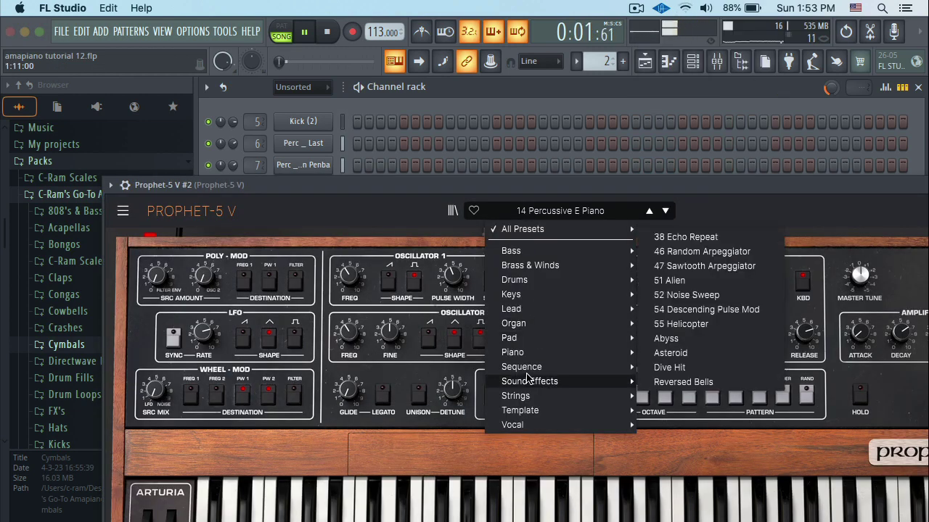
mouse_move(536, 354)
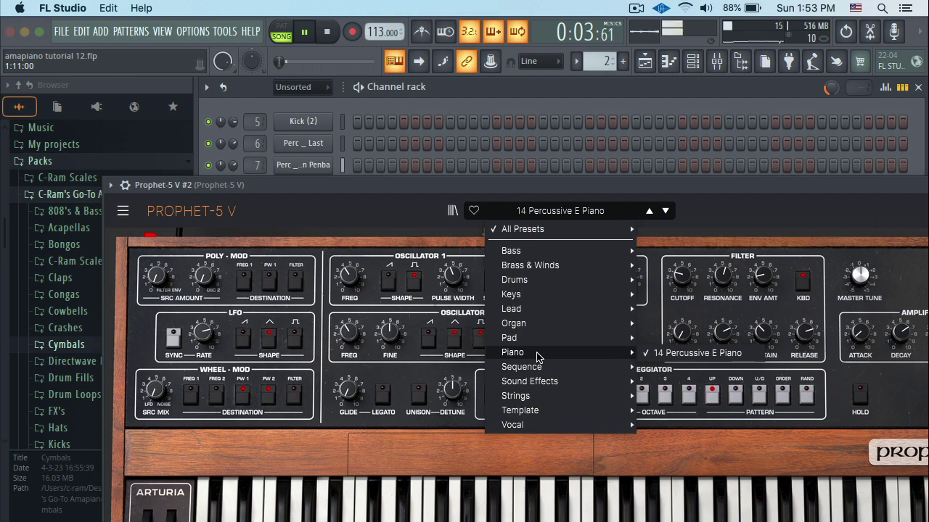
mouse_move(549, 295)
mouse_move(547, 312)
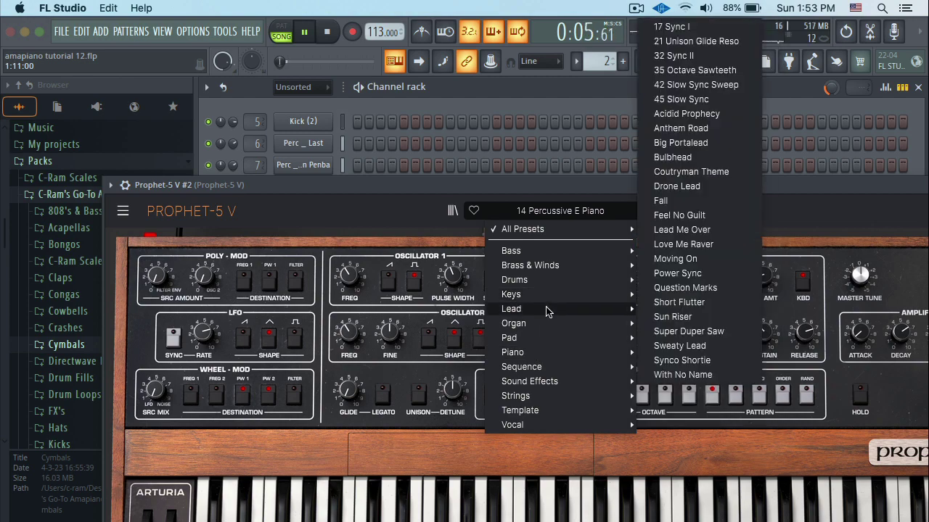
left_click(671, 26)
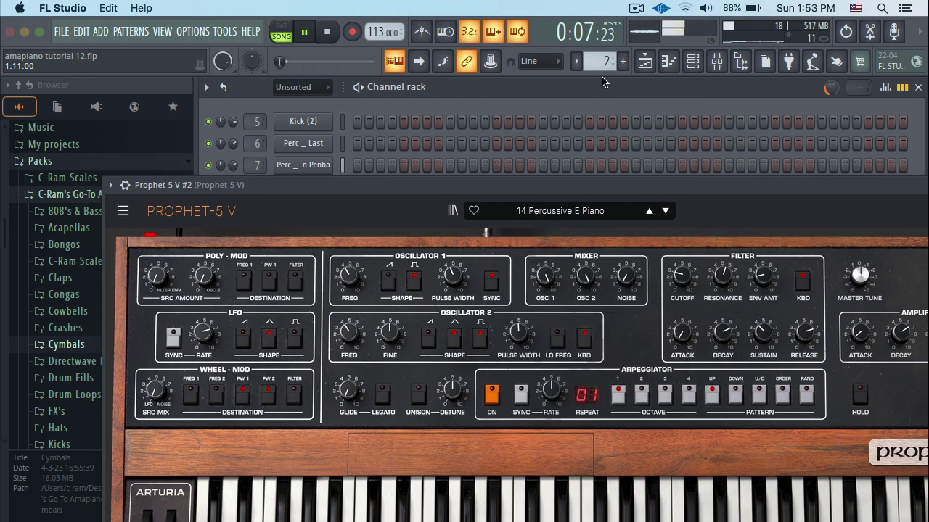
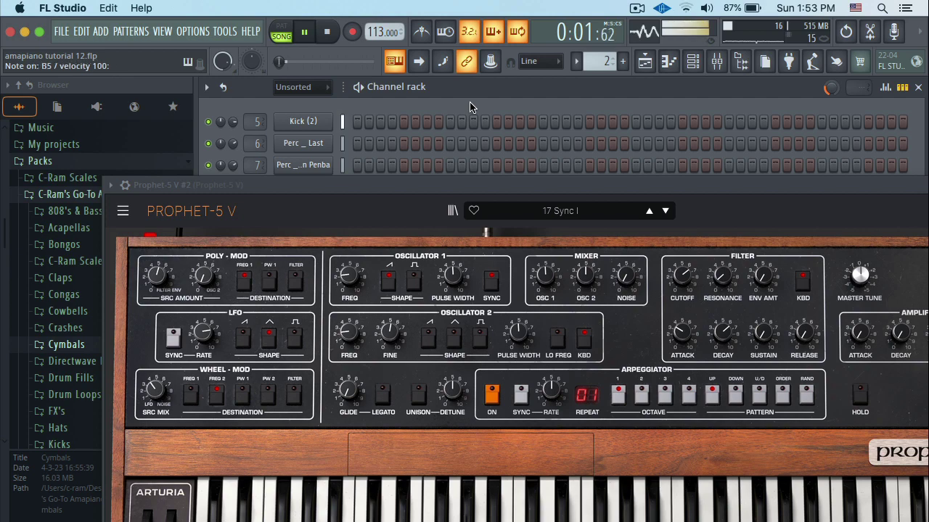
Step: Advance the cloned Prophet-5 V to the 35 Octave Sawteeth preset and try notes over the beat
left_click(665, 211)
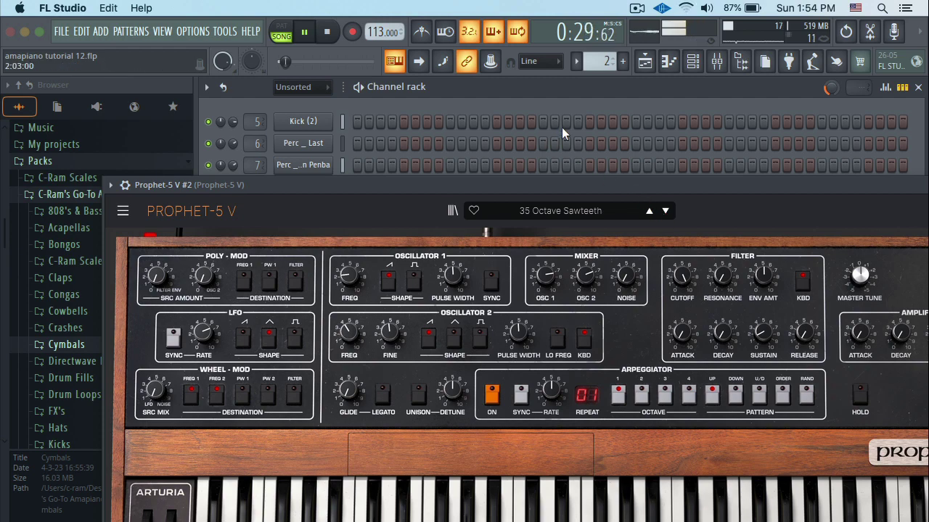
left_click(628, 82)
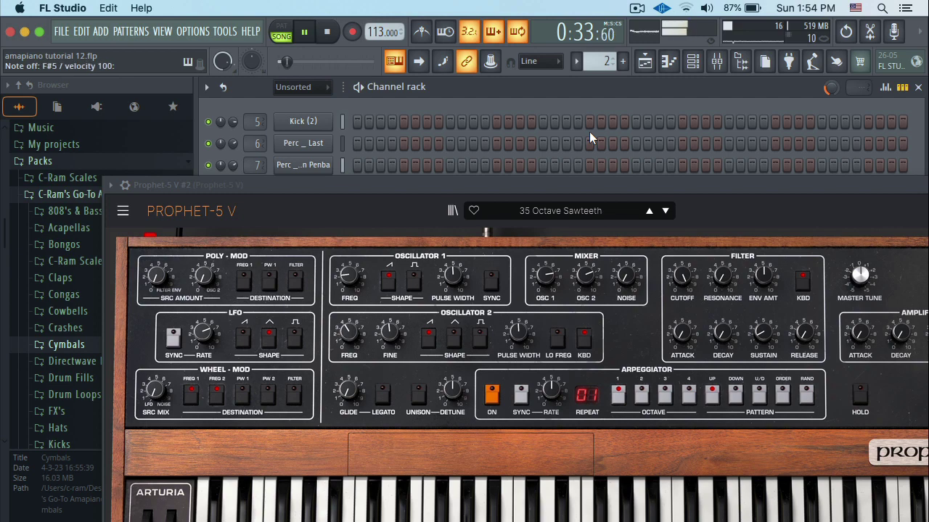
Step: Close the Prophet-5 V, stop playback, and place a new Pattern 3 on Track 7 at the start of the playlist
key("F5")
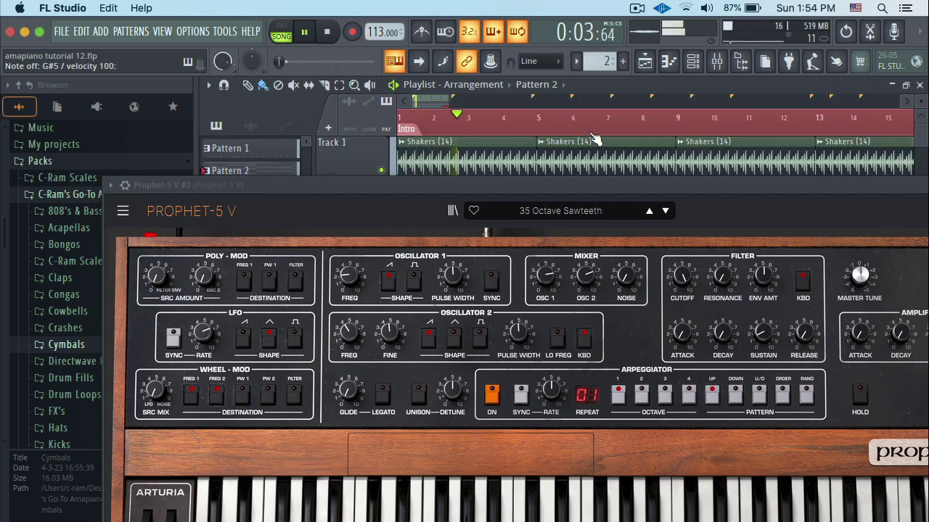
left_click(582, 187)
key("Escape")
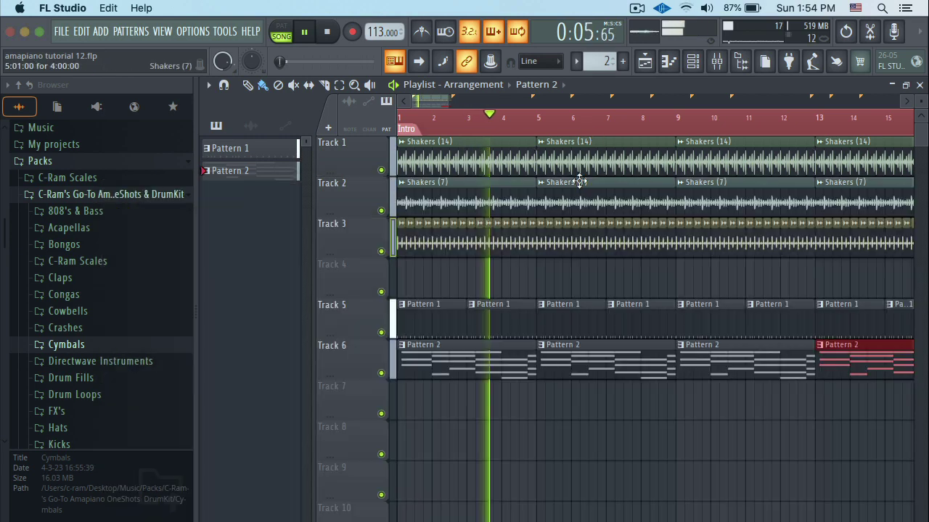
key("space")
left_click(622, 62)
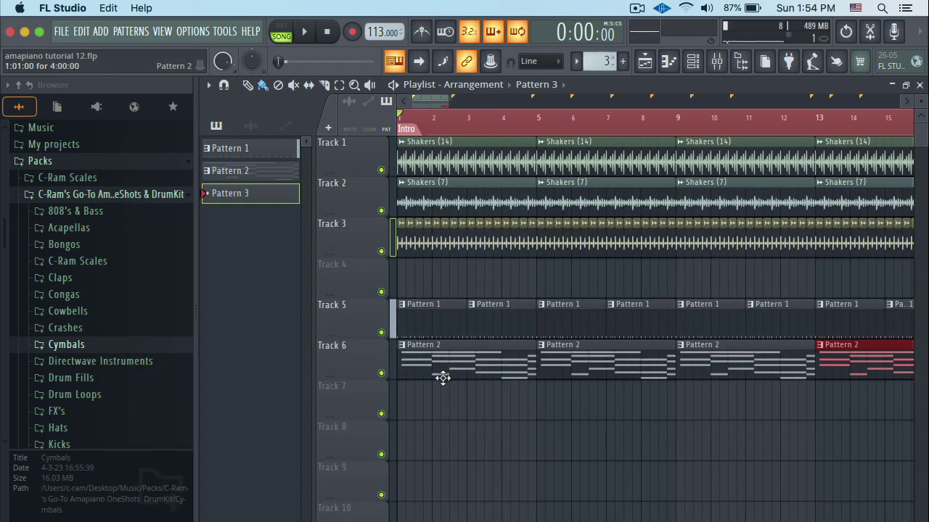
left_click_drag(441, 393, 412, 396)
key("space")
key("space")
left_click(644, 71)
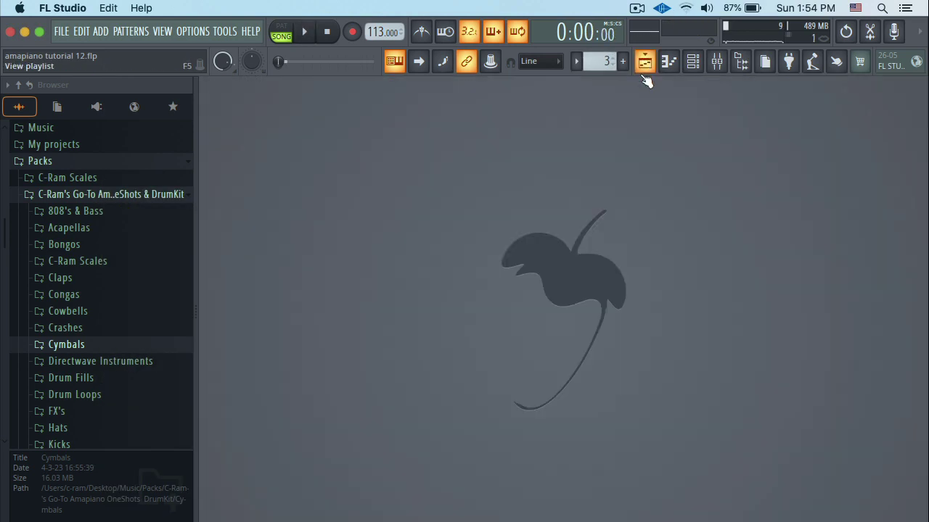
key("space")
Step: Open the Prophet-5 V #2 channel's piano roll and enable recording of notes and automation
key("F6")
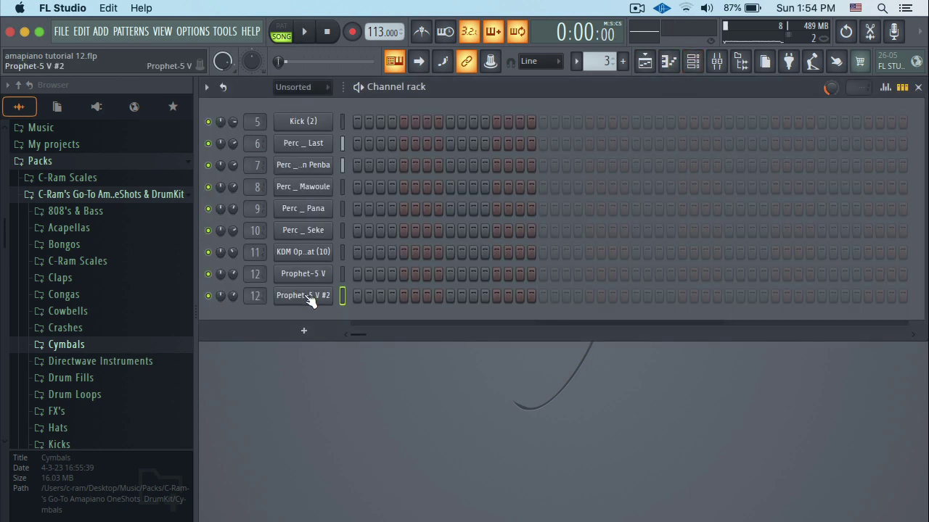
right_click(308, 299)
left_click(348, 292)
left_click(351, 33)
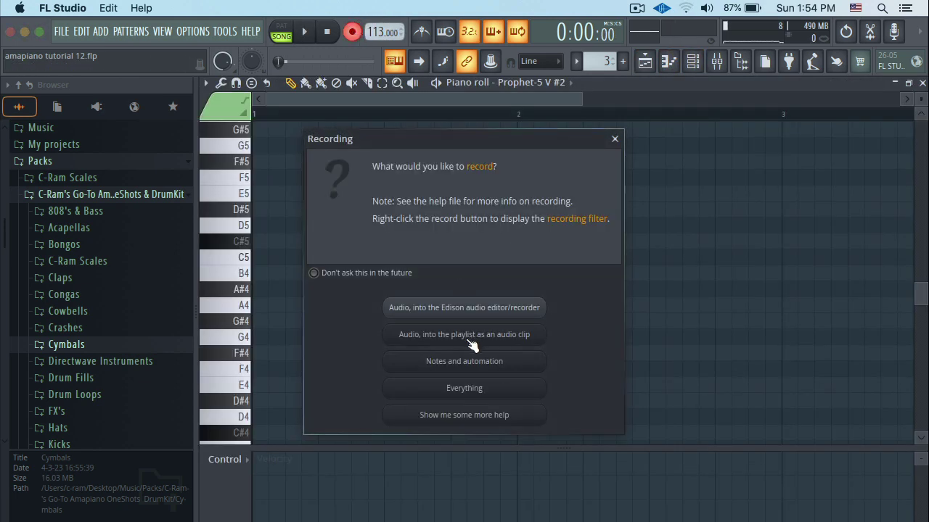
left_click(447, 360)
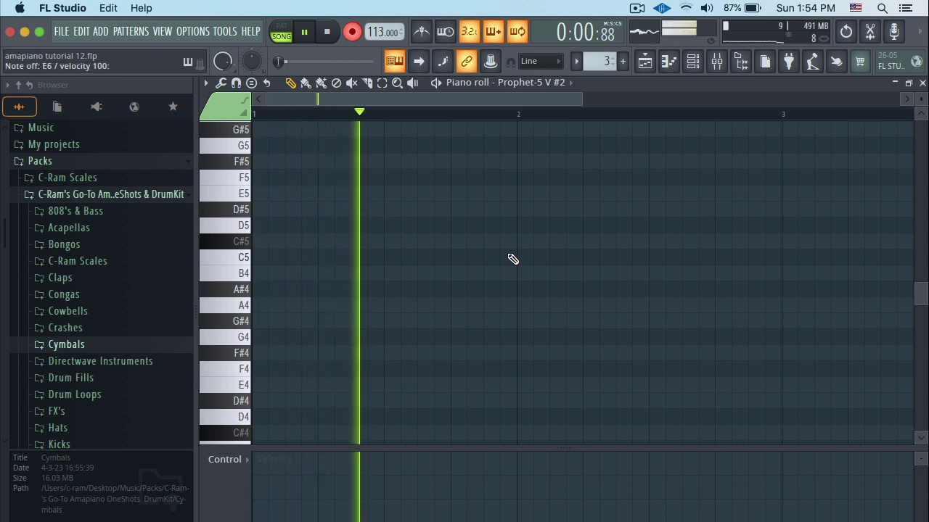
Step: Try a short lead take over the beat, stop playback and undo the recorded items
key("g")
key("h")
key("n")
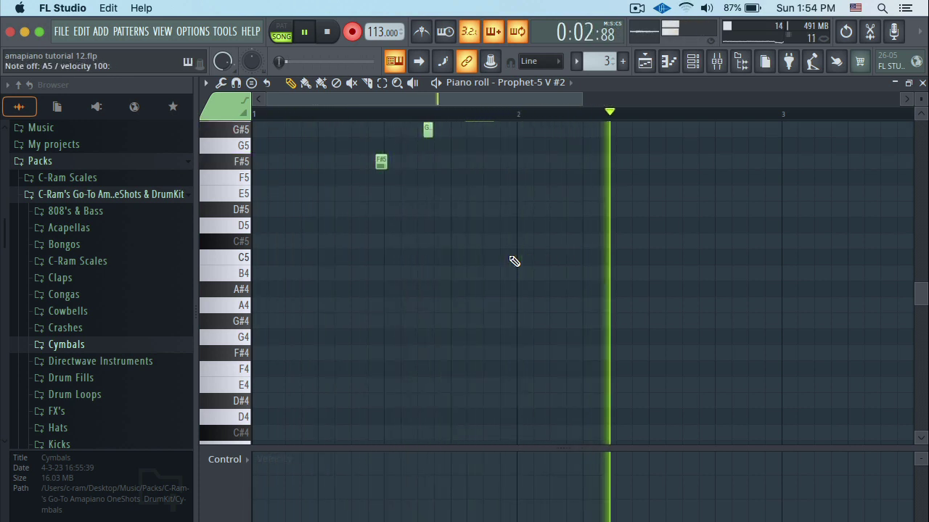
key("space")
key("super+z")
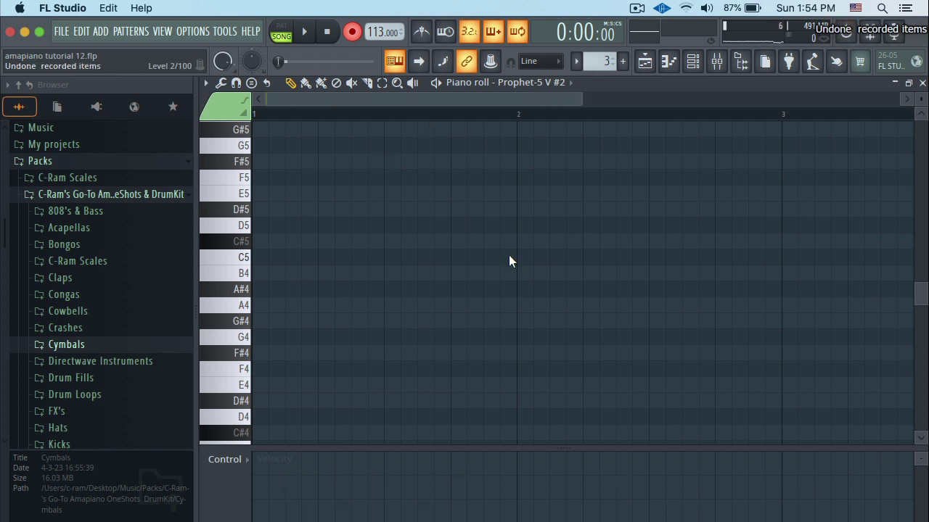
Step: Record a lead melody over the beat, opening with C#6, D#6, E6, F#6, F#6, E6, C#6 and continuing with G#5, F#5, E5, C#6
key("h")
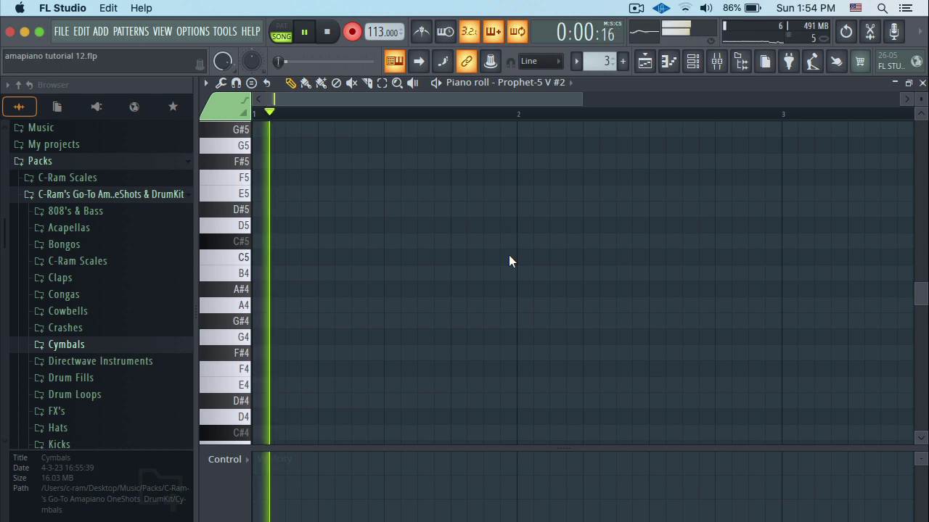
key("e")
key("2")
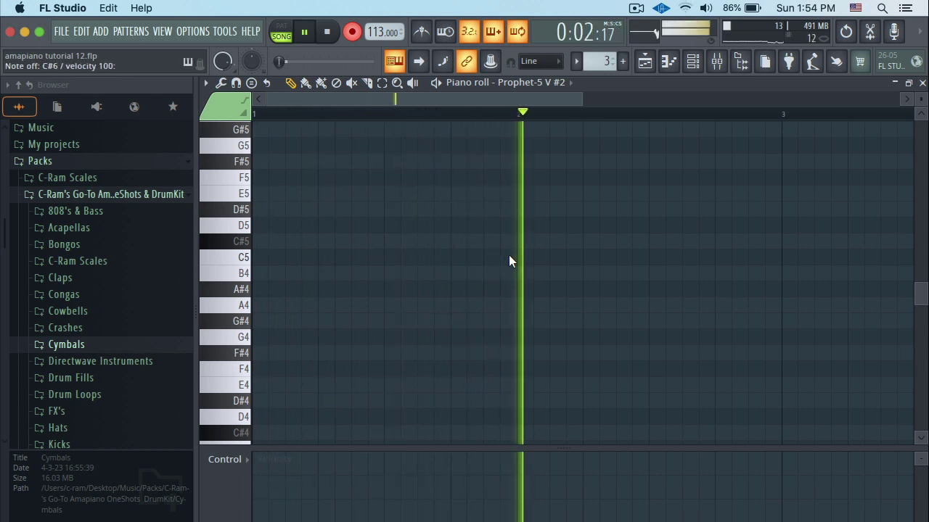
key("h")
key("g")
key("c")
key("2")
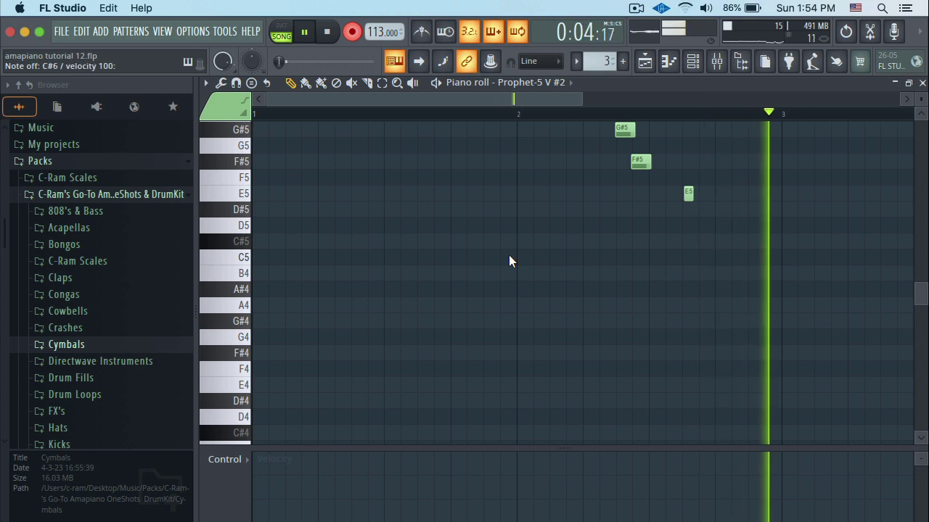
key("6")
key("e")
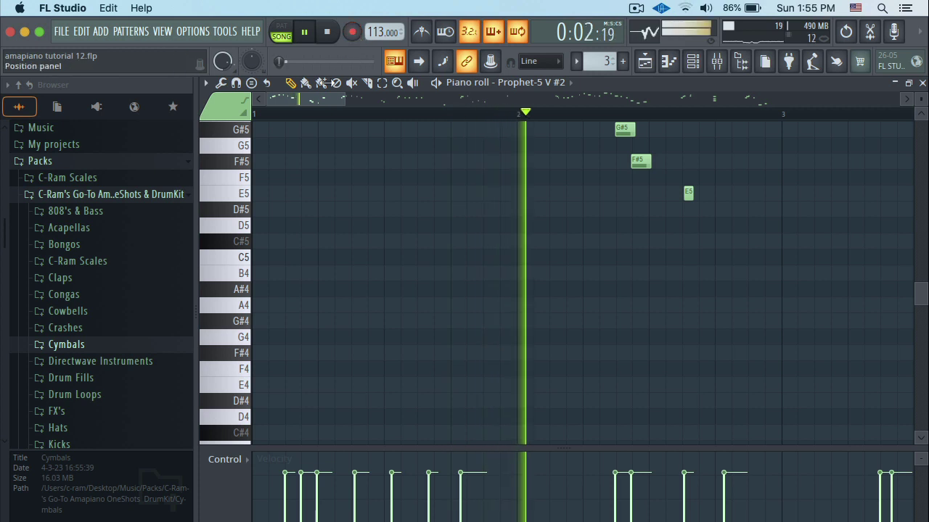
Step: Review the recorded lead notes in the piano roll and set the snap to 1/4 step
scroll(479, 217, "up", 5)
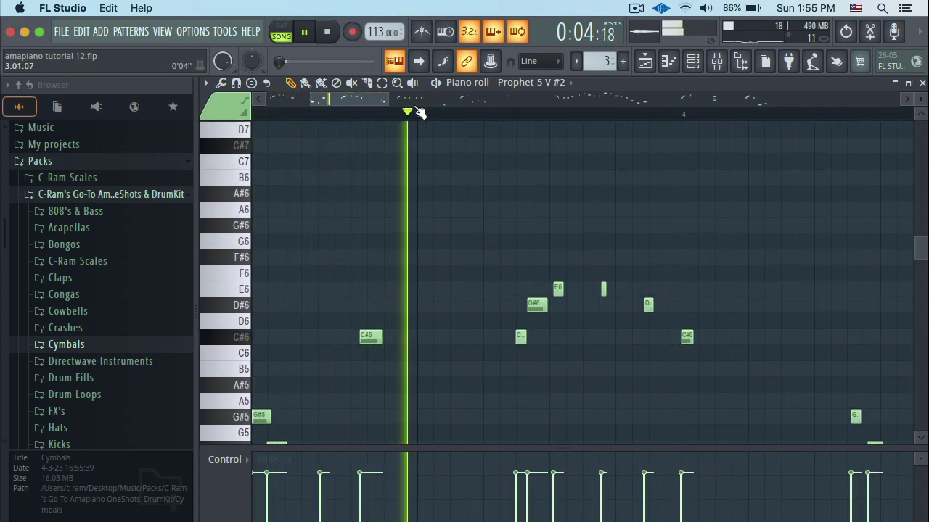
left_click_drag(377, 100, 399, 99)
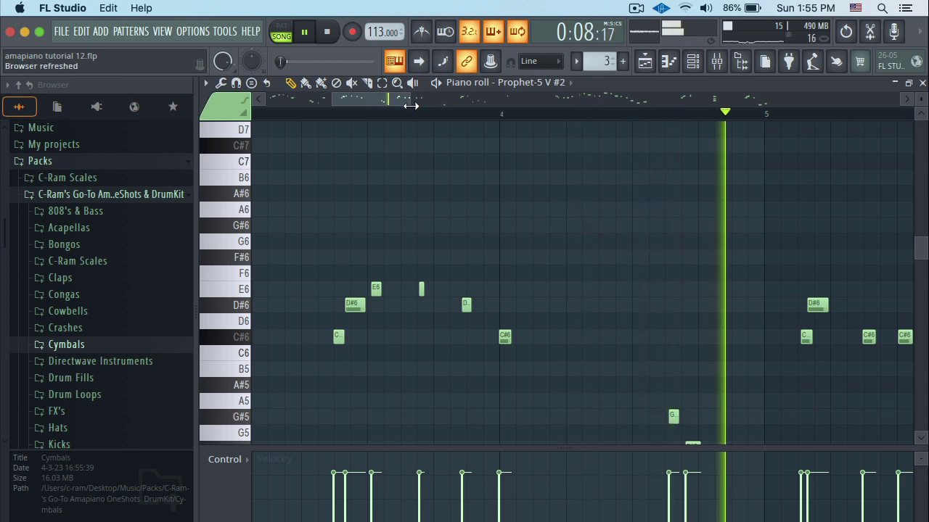
left_click(540, 61)
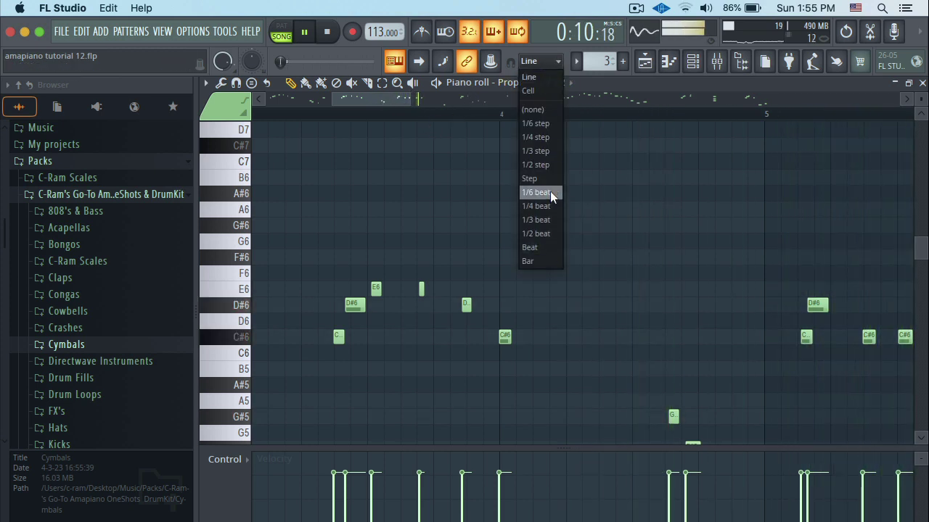
left_click(546, 141)
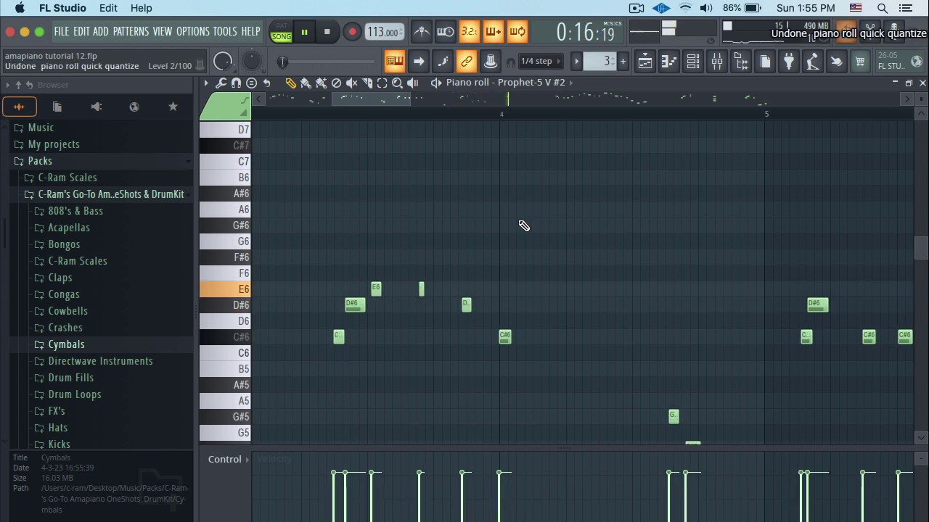
Step: Try quantizing the recorded lead notes with the Default quantizer template, undo it, and check the melody along its length
key("alt+q")
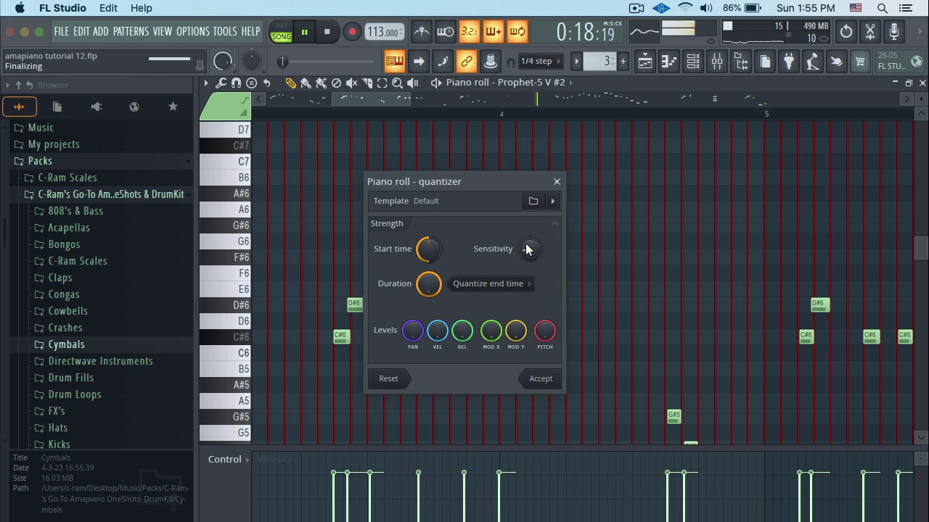
left_click(538, 378)
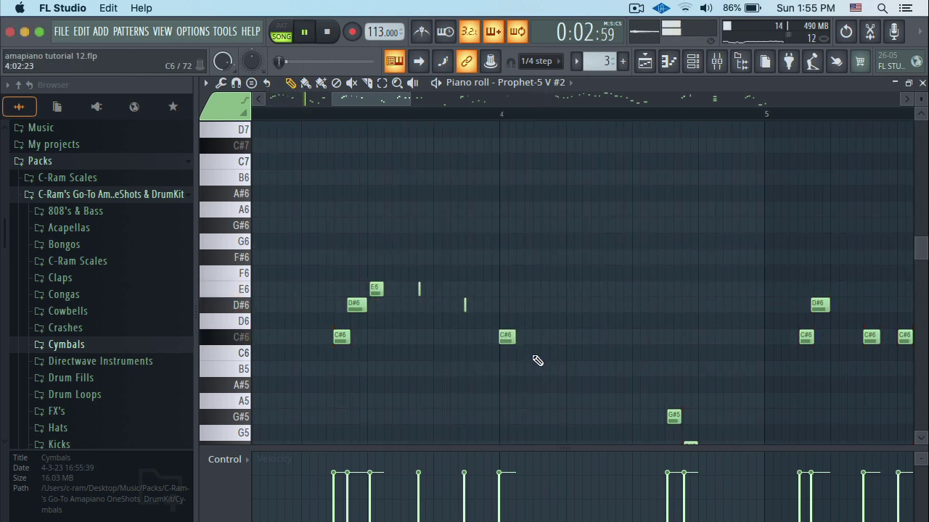
key("super+z")
left_click_drag(351, 99, 492, 104)
scroll(491, 196, "up", 6)
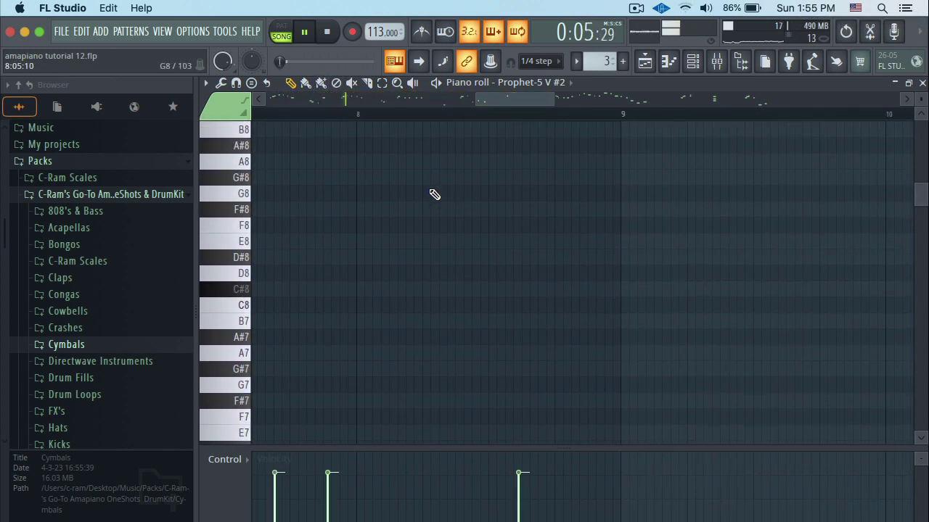
scroll(429, 194, "down", 6)
left_click_drag(510, 107, 294, 132)
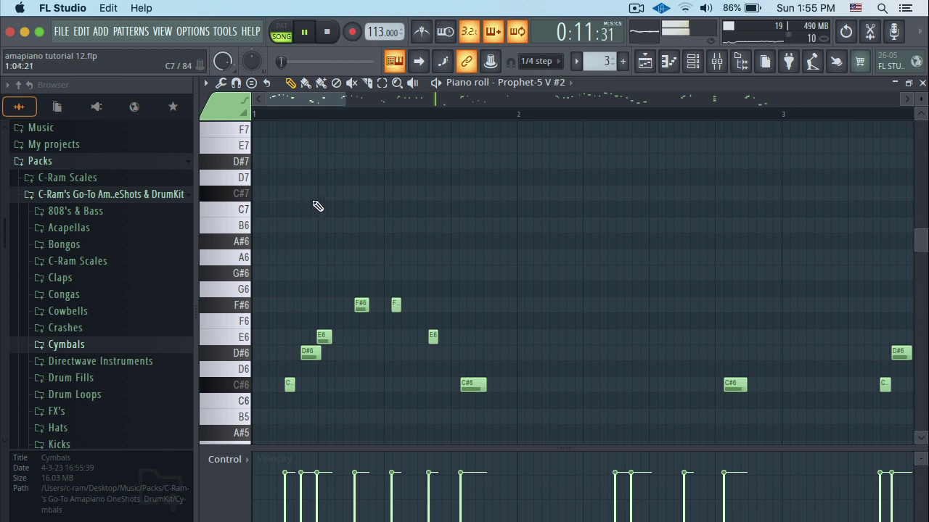
Step: Try shifting the first F#6 note earlier, undo back through the recording, and redo the recorded items
scroll(351, 123, "up", 1)
scroll(348, 137, "down", 7)
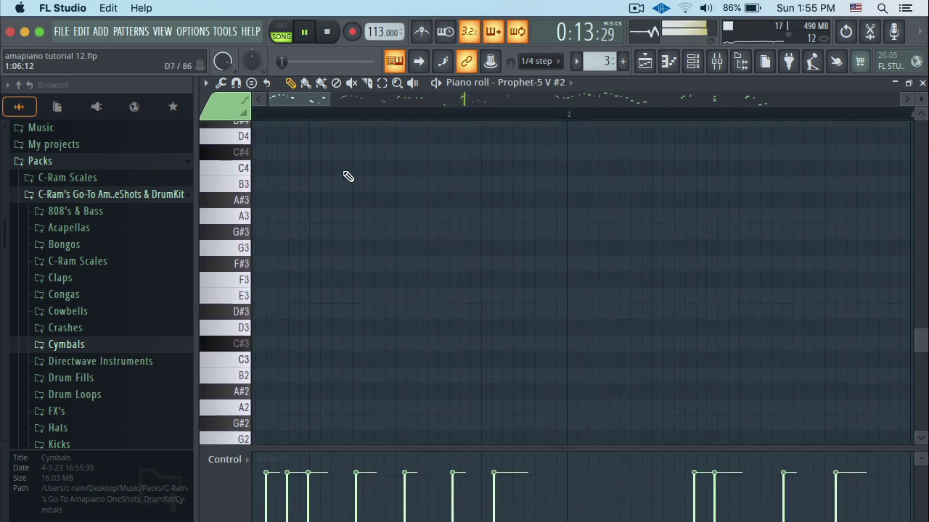
scroll(358, 200, "up", 5)
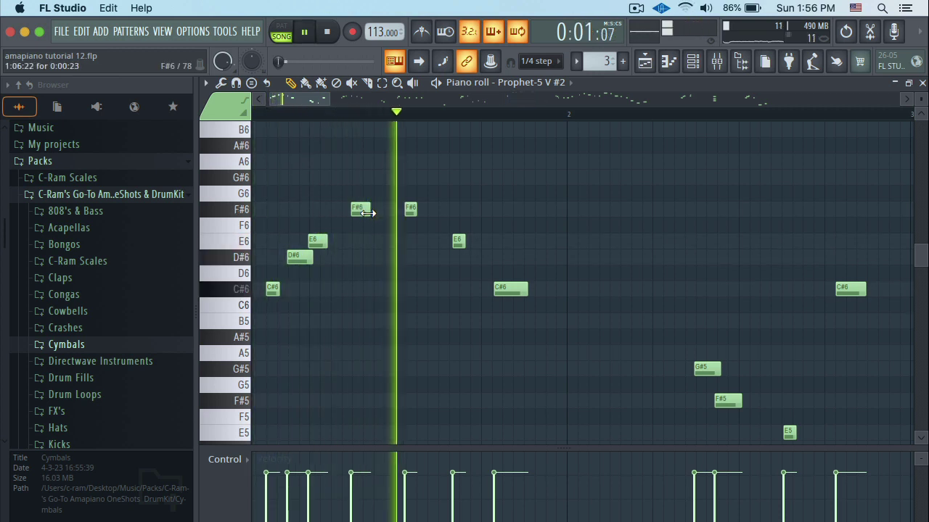
key("super+z")
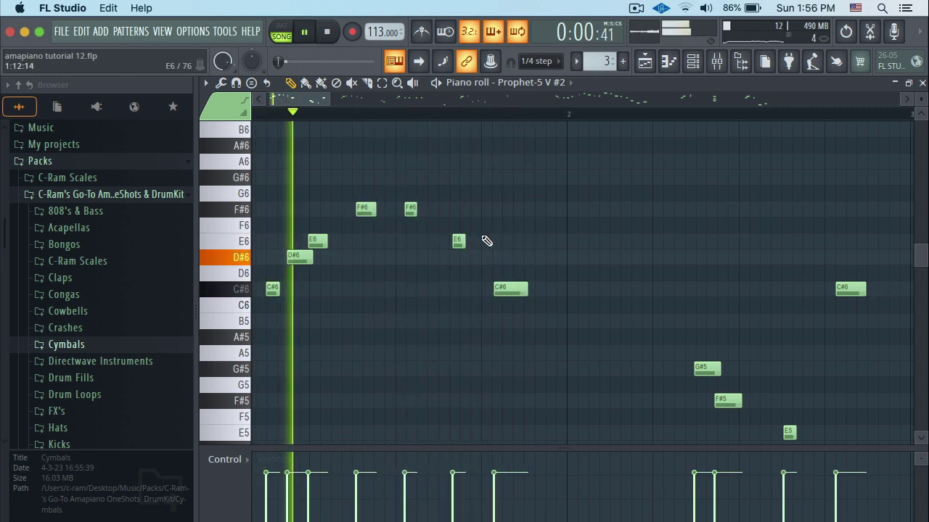
key("super+z")
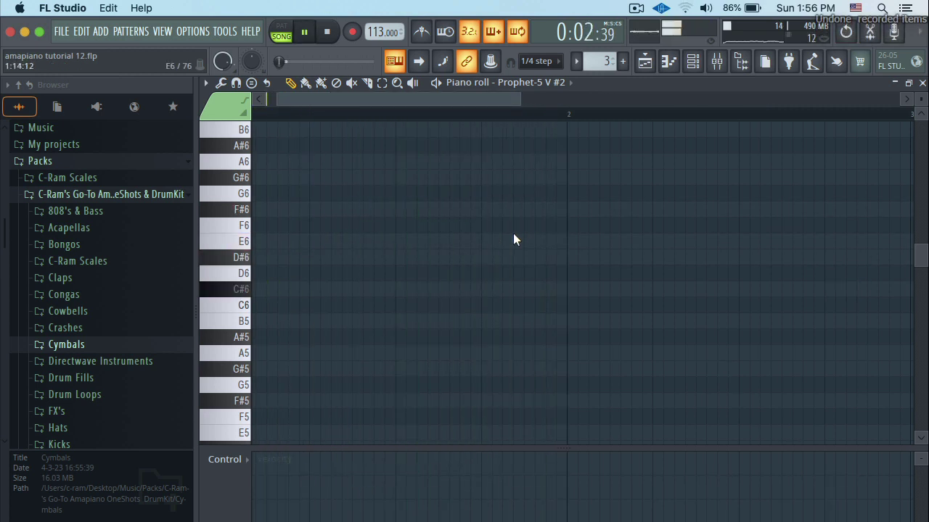
left_click(81, 32)
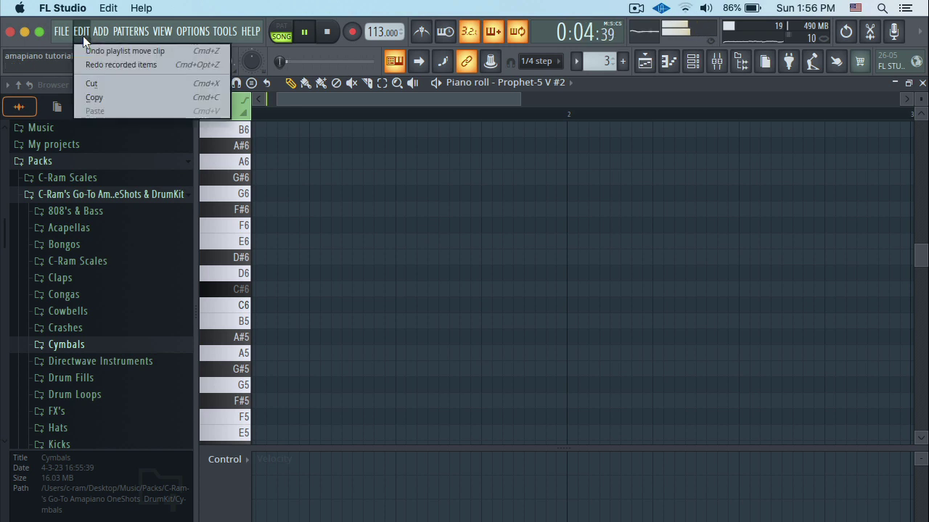
left_click(91, 62)
Step: Reopen the Prophet-5 V #2 piano roll and randomize the notes' velocity levels at -37%
key("F6")
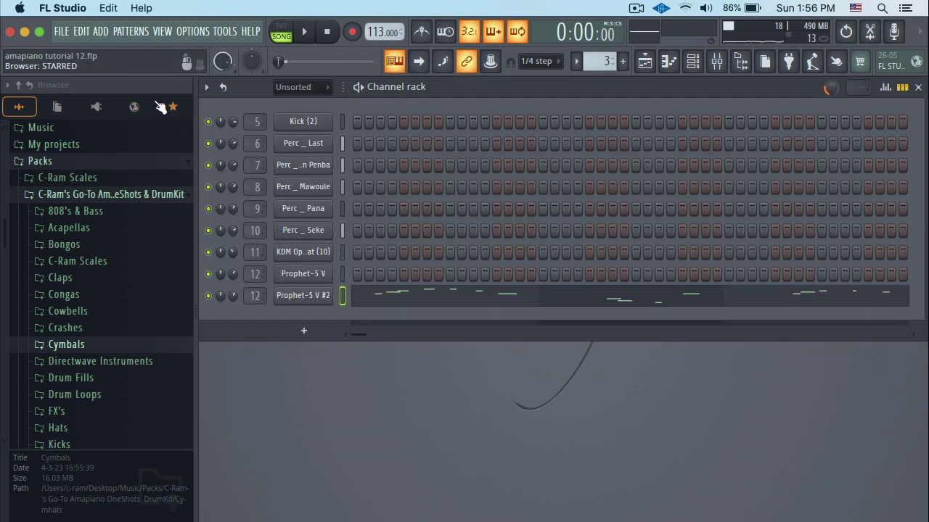
left_click(367, 294)
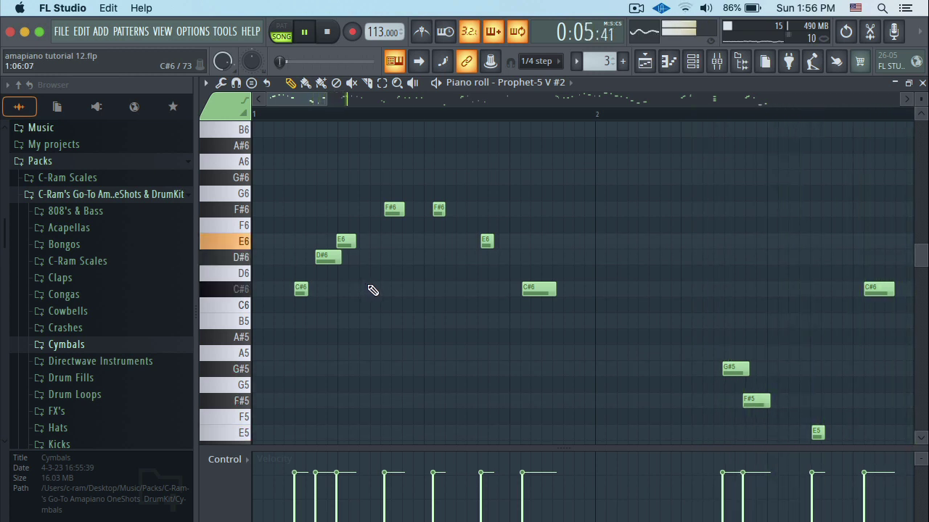
key("super+r")
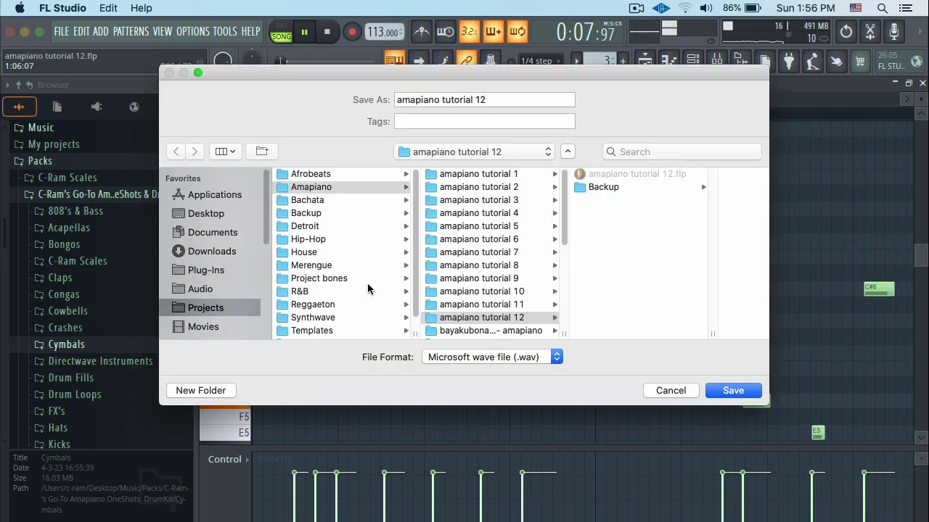
left_click(671, 390)
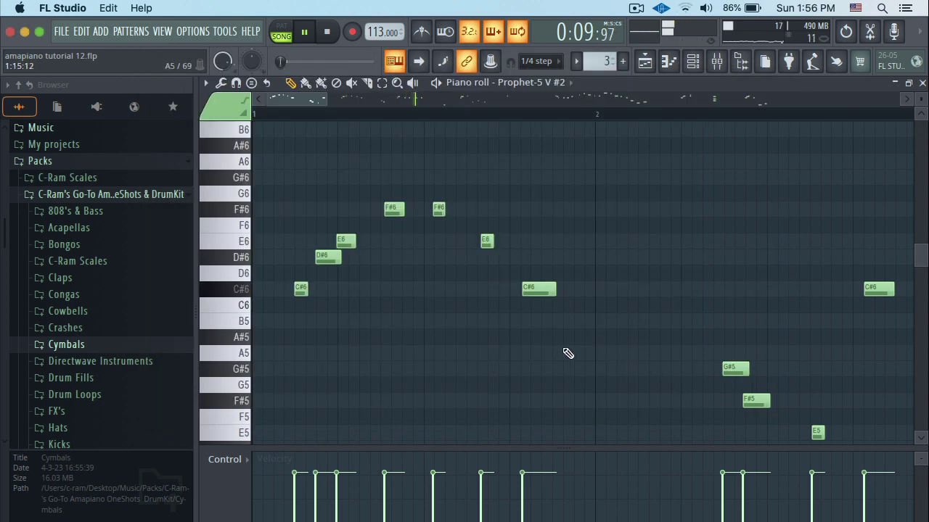
key("alt+r")
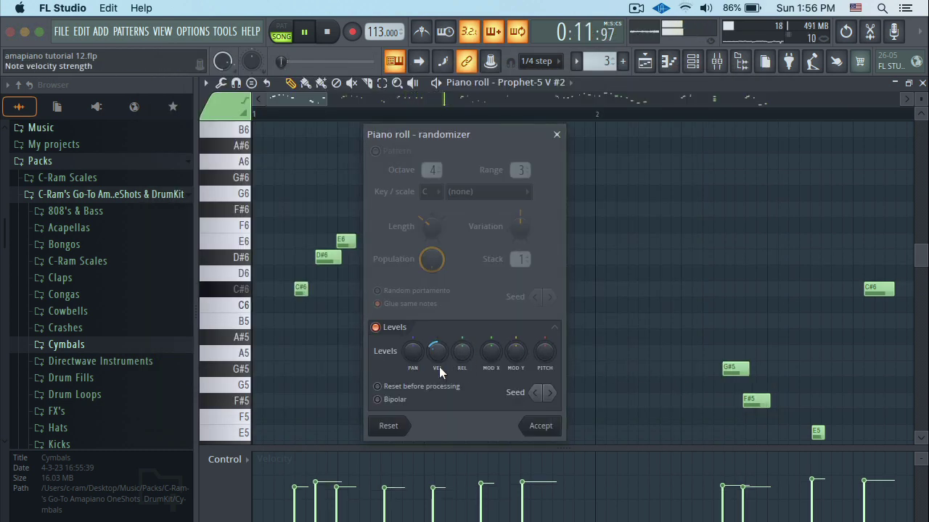
left_click_drag(437, 352, 438, 353)
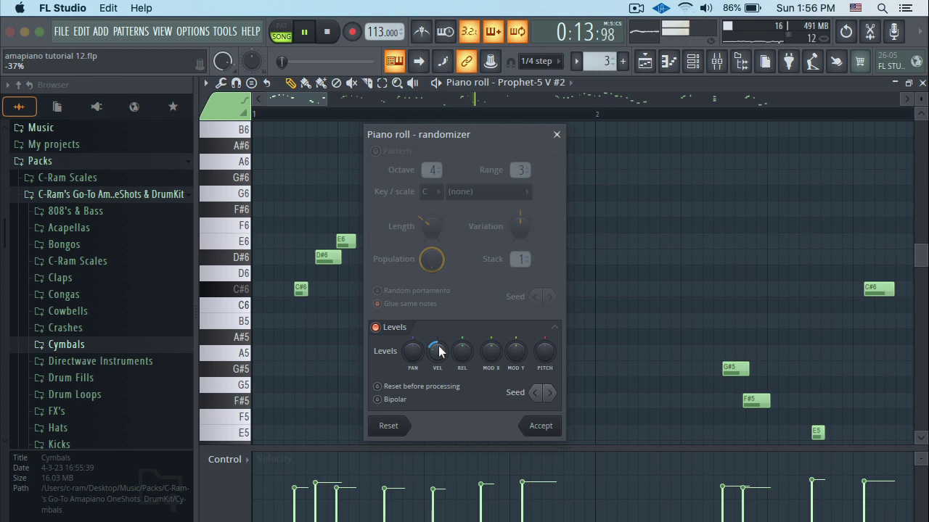
left_click(541, 426)
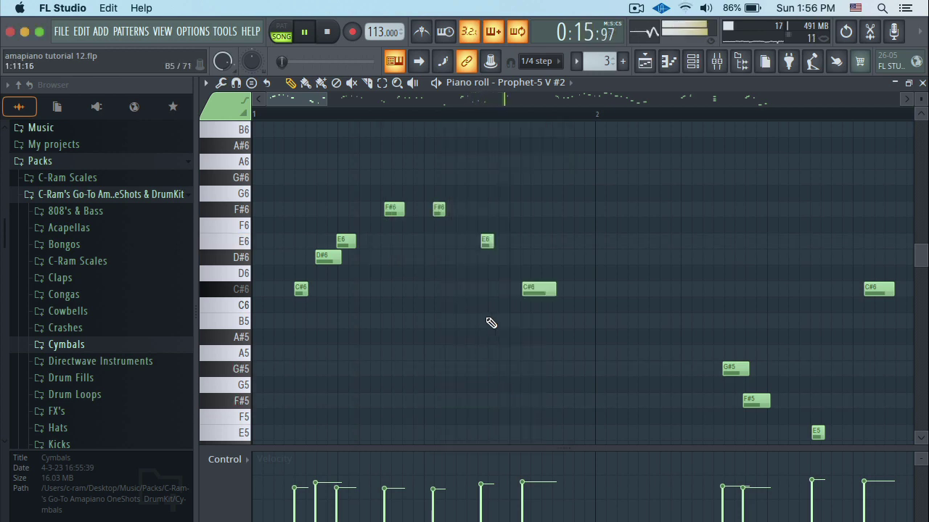
Step: Leave the piano roll and return to the playlist to review Pattern 3 in the arrangement
key("F7")
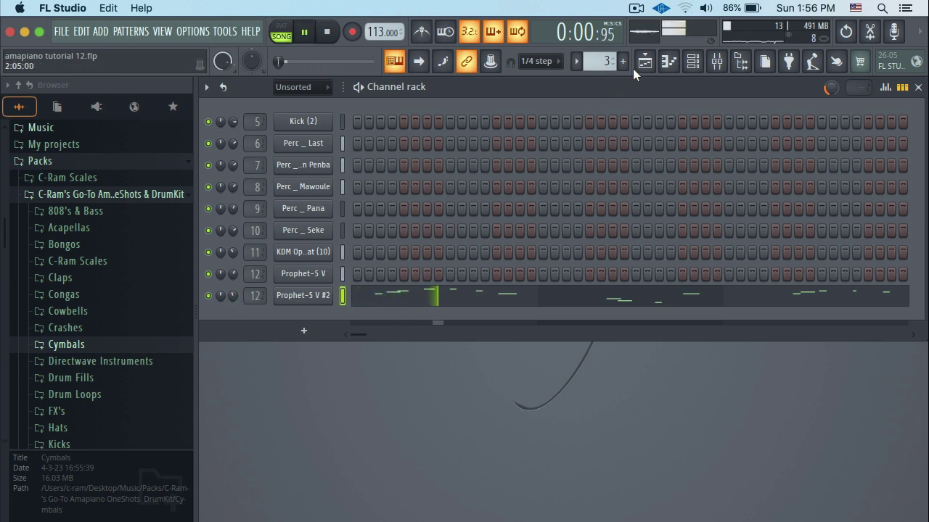
left_click(644, 60)
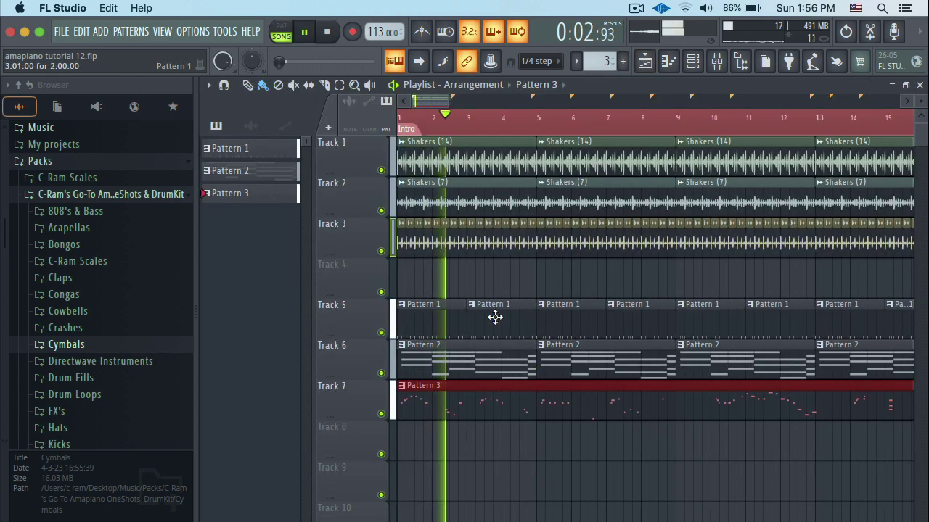
left_click_drag(432, 101, 364, 132)
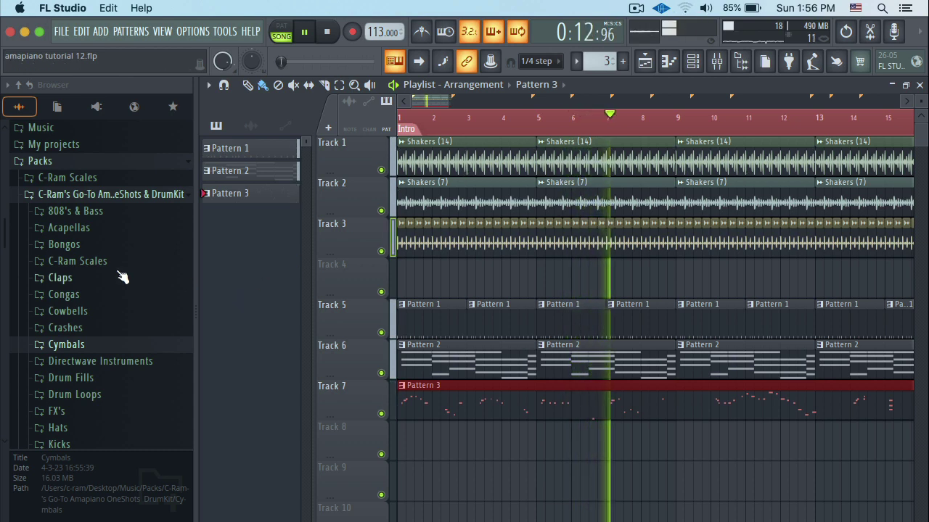
Step: Expand the Claps folder in the browser and audition Clap (5), (4), (3), (2), (1), (7) and (8) over the beat
scroll(87, 254, "down", 4)
left_click(72, 214)
left_click(74, 239)
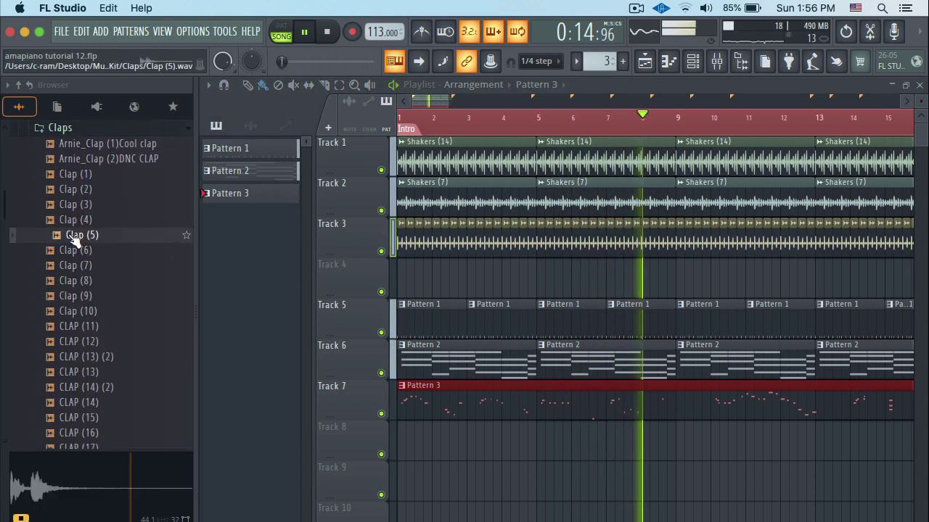
left_click(79, 219)
left_click(98, 206)
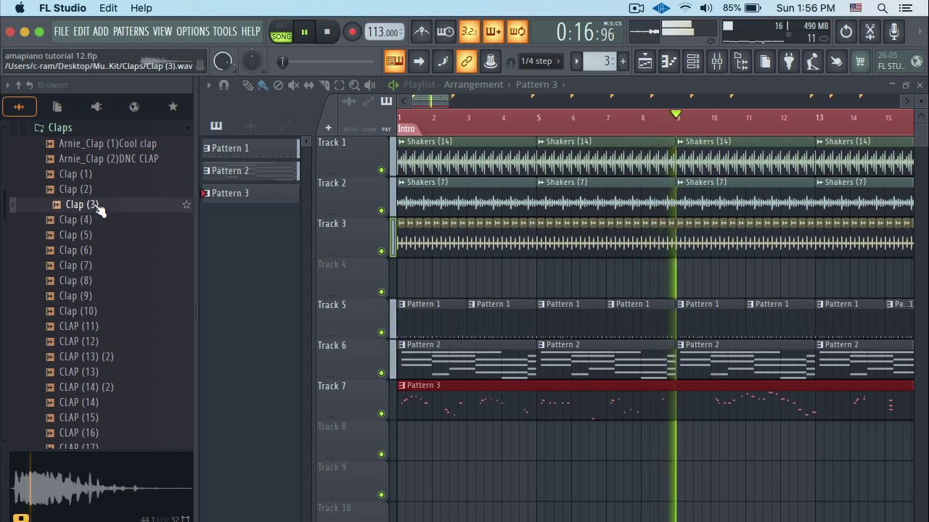
left_click(116, 190)
left_click(117, 176)
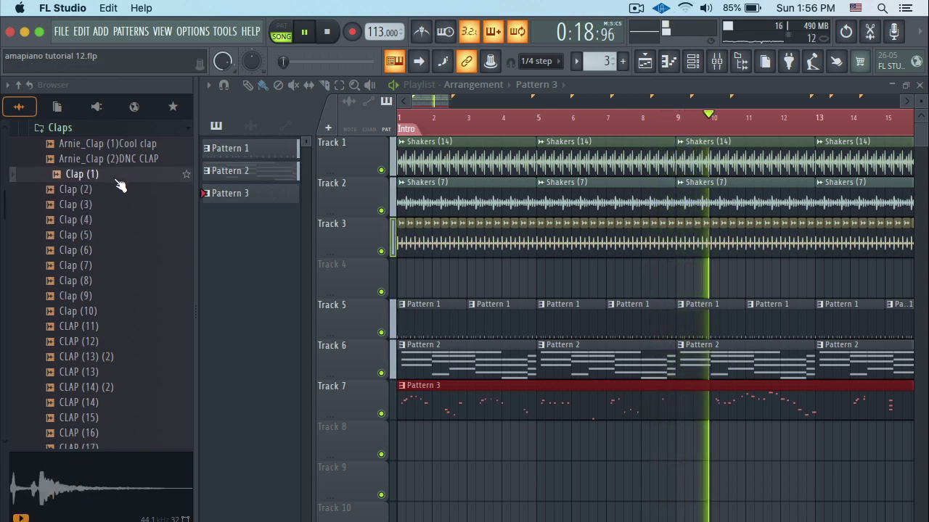
left_click(96, 269)
left_click(96, 283)
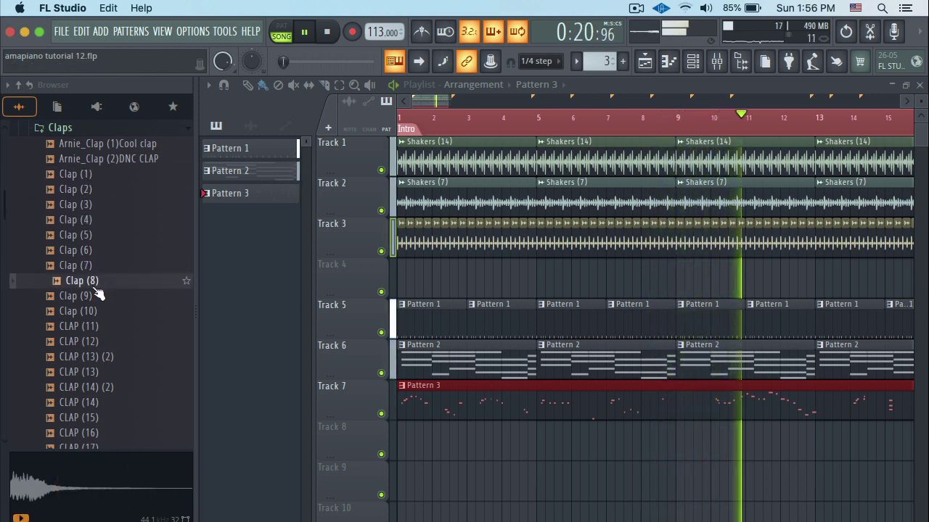
Step: Audition the samples in the Claps folder from Clap (9) through CLAP (13) (2)
left_click(94, 296)
left_click(93, 311)
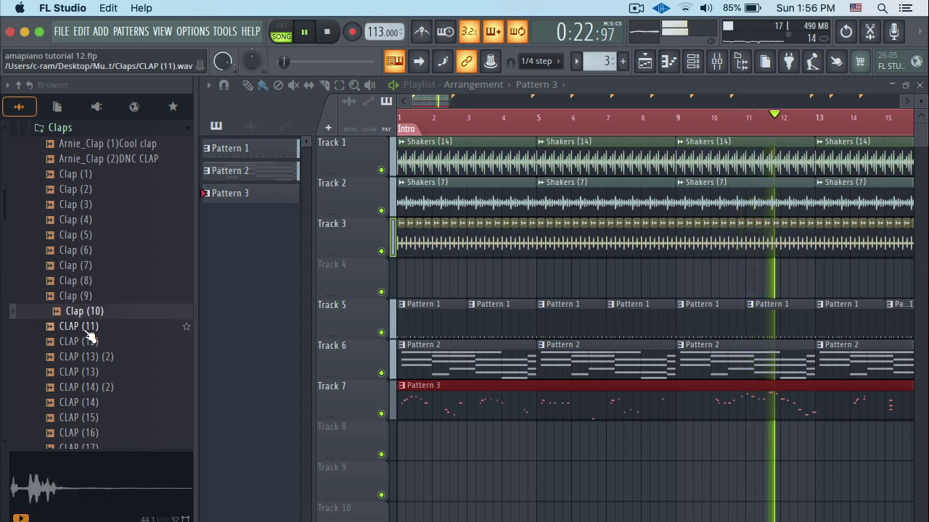
left_click(87, 327)
scroll(87, 326, "down", 2)
left_click(88, 323)
scroll(89, 319, "down", 2)
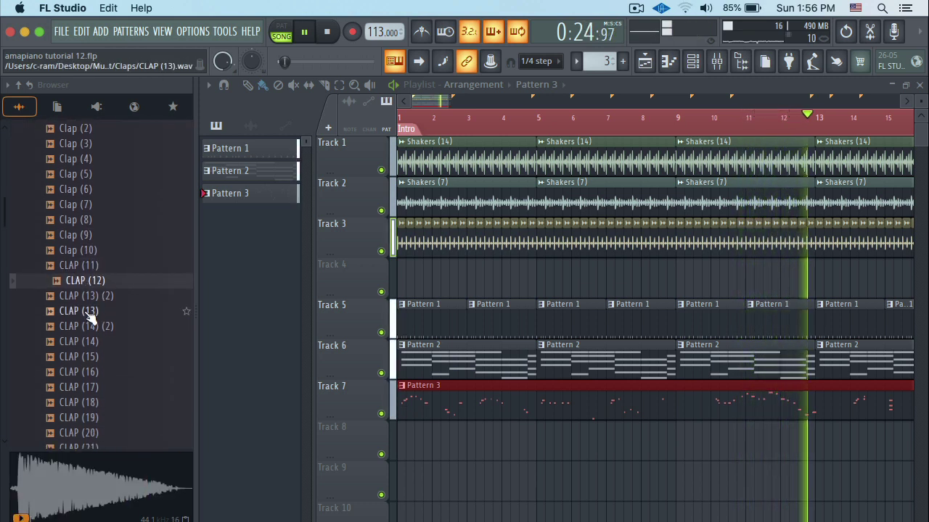
left_click(90, 296)
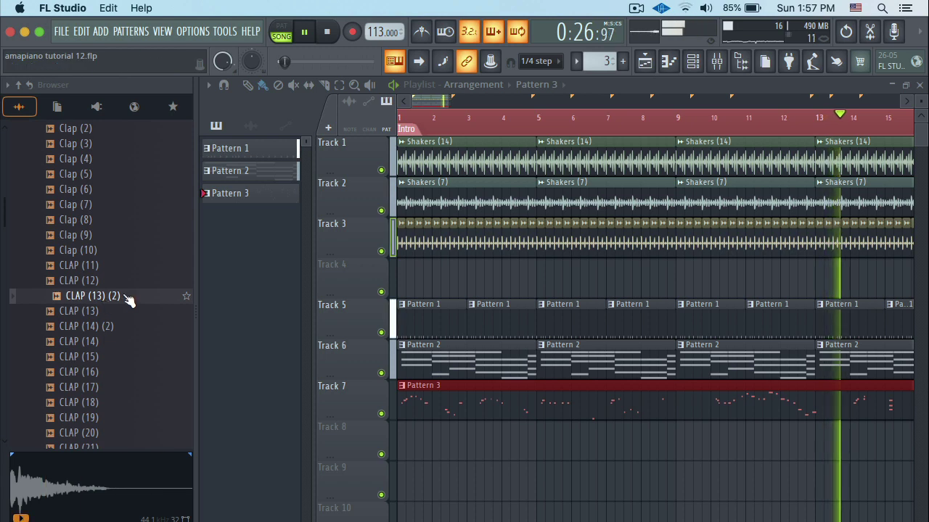
Step: Show the channel rack and switch to Pattern 4
left_click(693, 61)
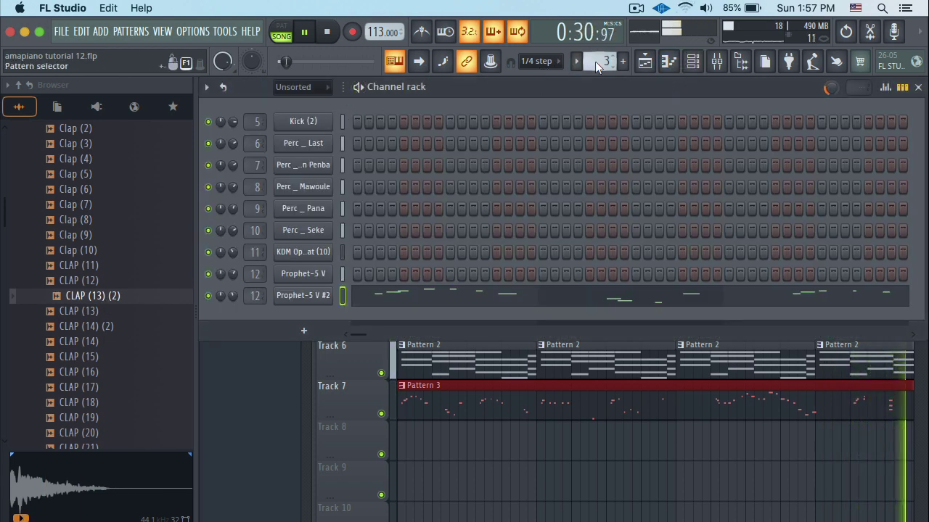
scroll(594, 63, "up", 1)
Step: Add the CLAP (13) (2) sample as a new channel with hits on steps 5 and 13
left_click_drag(93, 296, 304, 320)
left_click(403, 317)
left_click(415, 317)
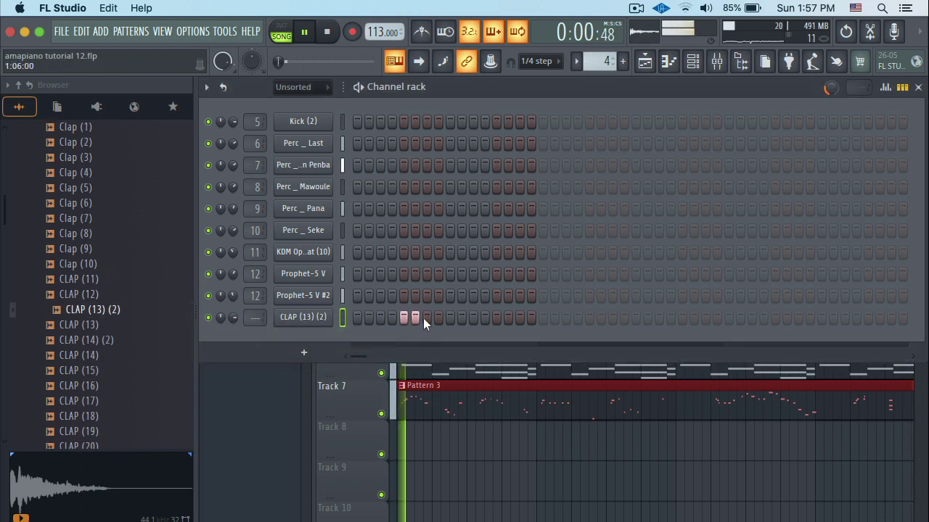
left_click(496, 317)
Step: Place a Pattern 4 clip at bar 1 of Track 8 and restart playback from the beginning
left_click(413, 431)
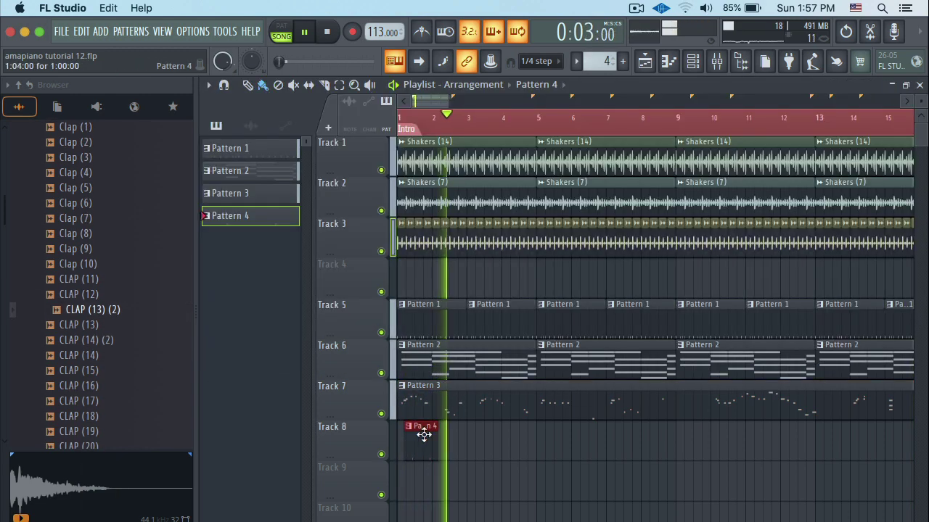
left_click_drag(423, 435, 417, 434)
key("space")
key("space")
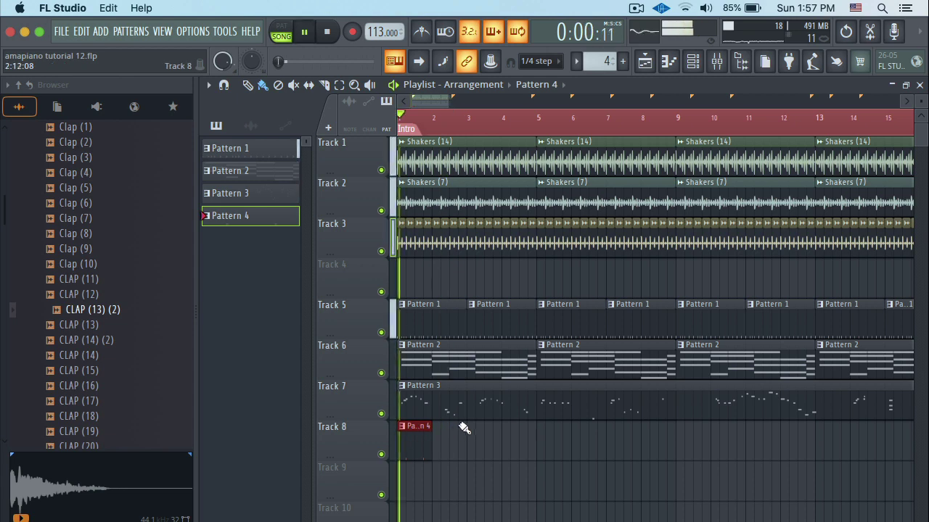
Step: Set the global snap to Line
left_click(551, 63)
left_click(540, 89)
Step: Try repeating Pattern 4 across bars 2 to 5 of Track 8, and erase all the clips on that track
left_click(441, 450)
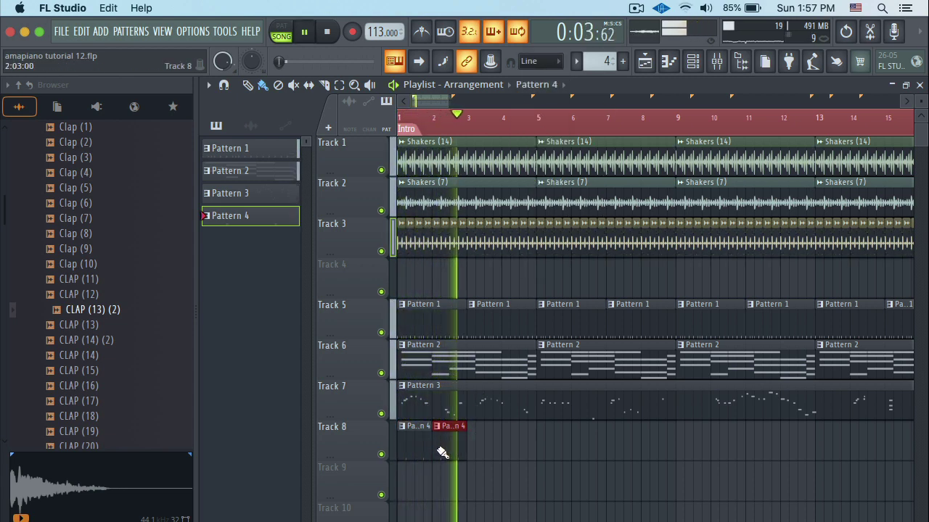
left_click(477, 447)
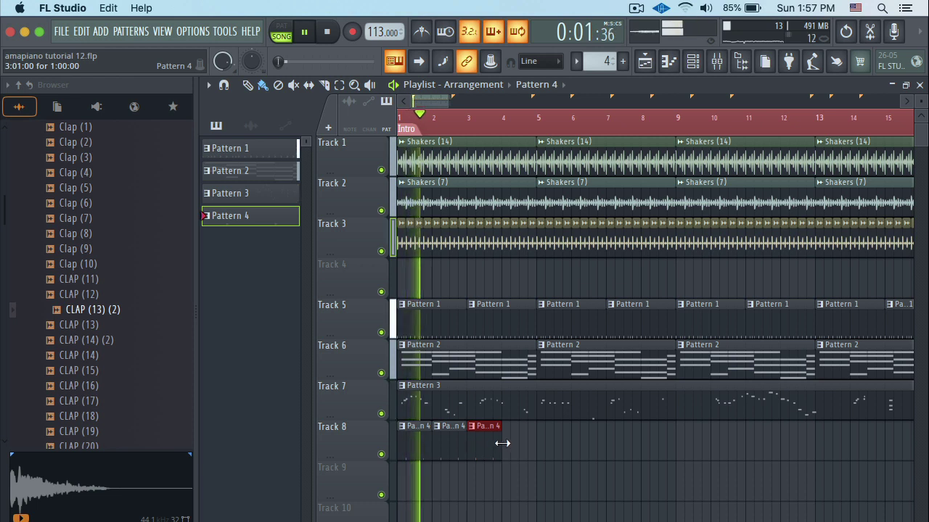
left_click(506, 443)
left_click(546, 441)
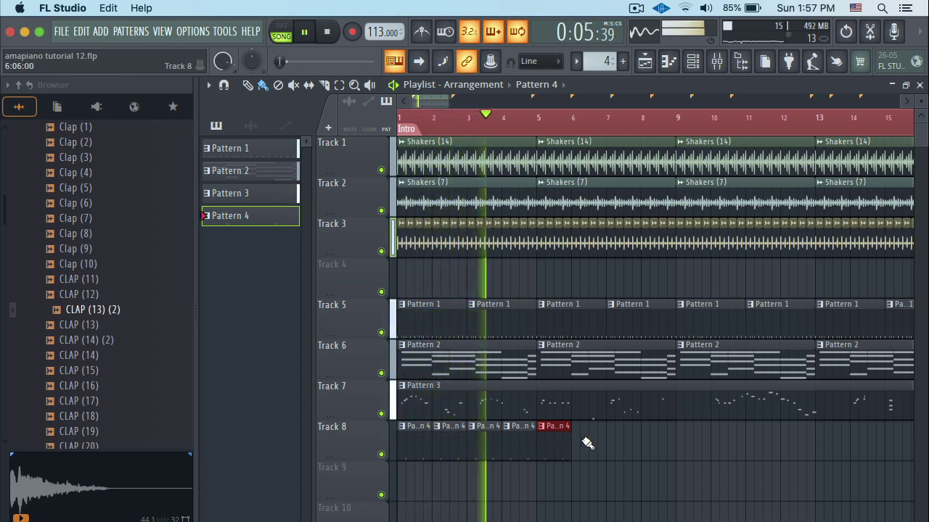
left_click_drag(581, 444, 407, 455)
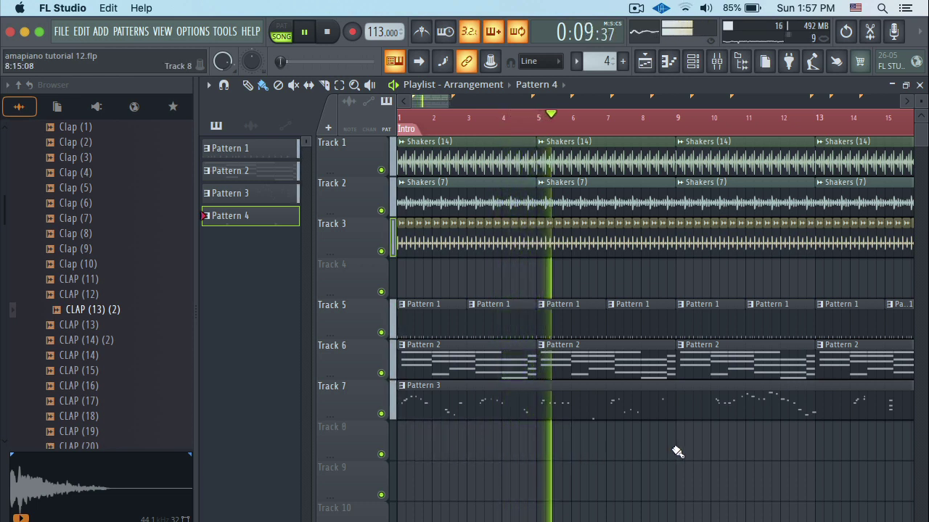
Step: Audition the CLAP (14) and CLAP (14) (2) samples
left_click(73, 357)
left_click(95, 342)
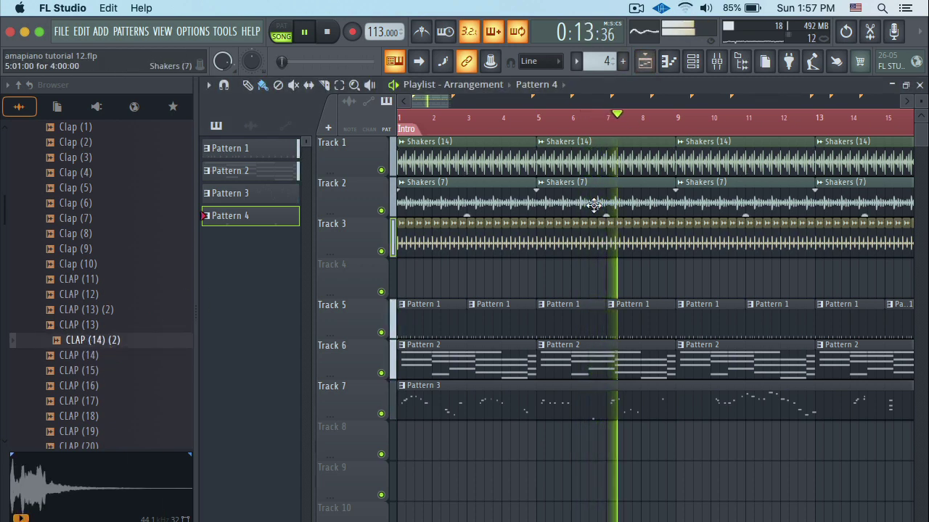
Step: Delete the CLAP (13) (2) channel from the channel rack and save the project
left_click(644, 61)
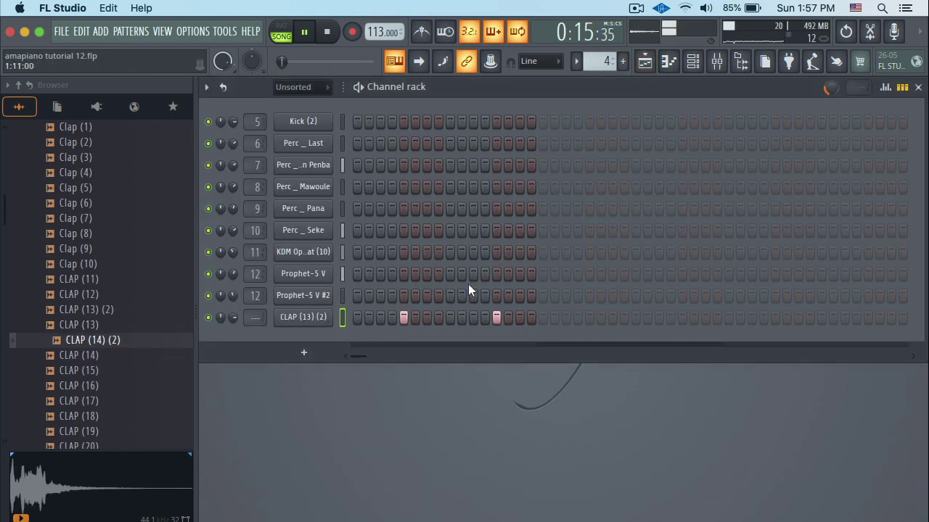
right_click(327, 318)
left_click(383, 482)
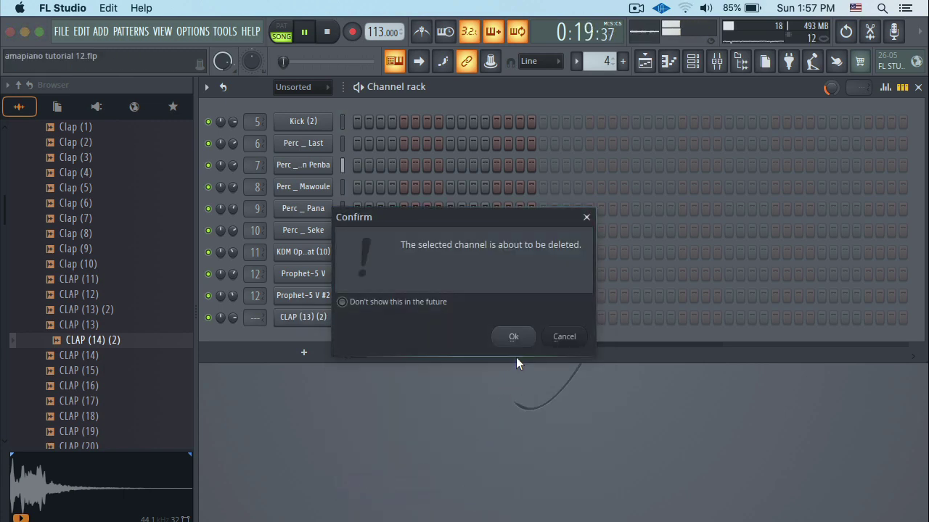
left_click(515, 337)
key("super+s")
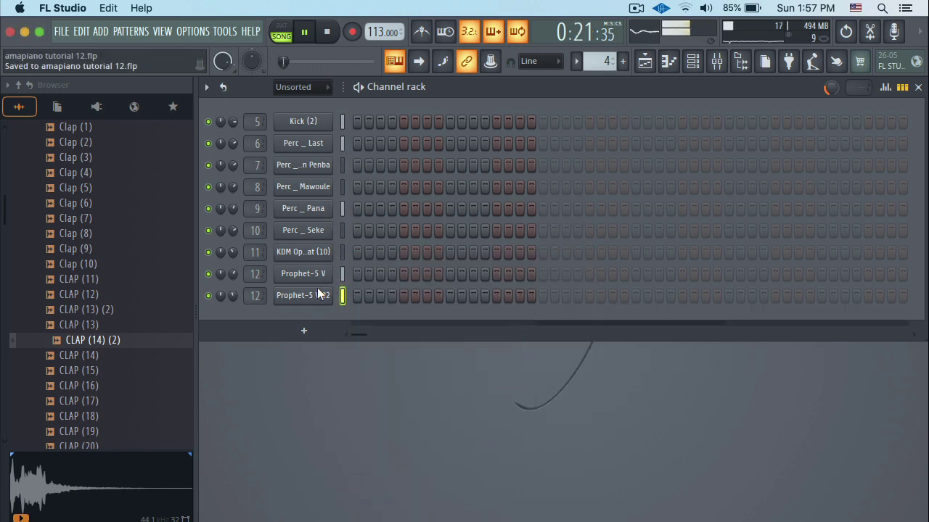
Step: Collapse the Claps folder and add a Purity instrument as a new channel
scroll(93, 248, "up", 5)
left_click(60, 264)
scroll(60, 267, "up", 1)
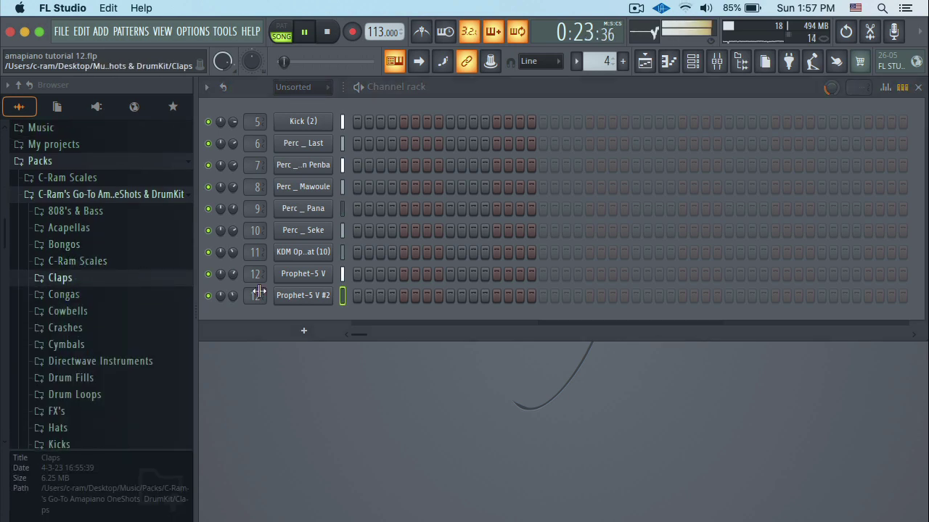
left_click(304, 331)
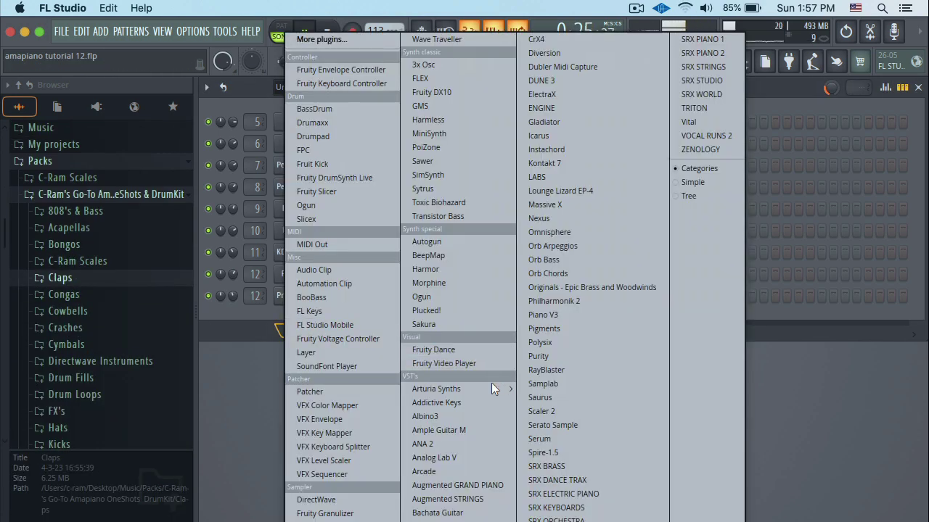
left_click(545, 355)
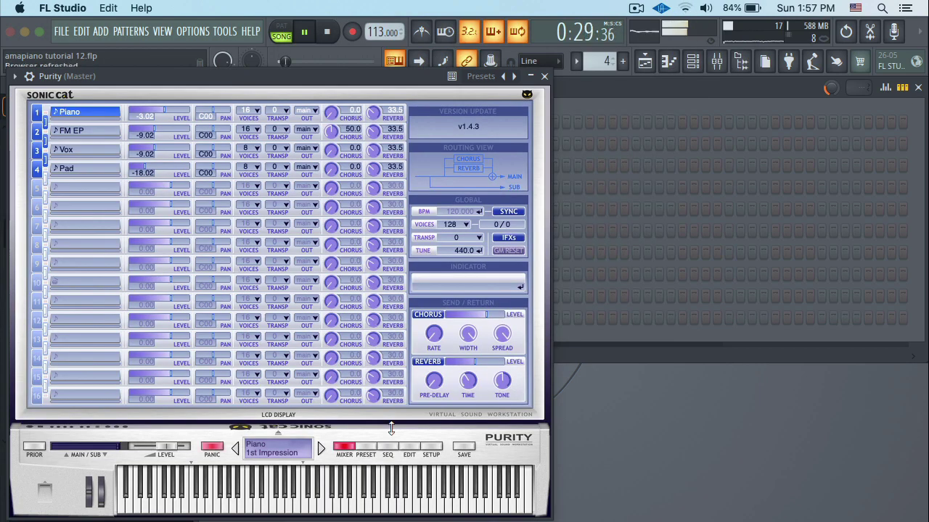
Step: Load the Tremolo Signal preset from Purity's Slow Synth category and close the plugin window
left_click(366, 447)
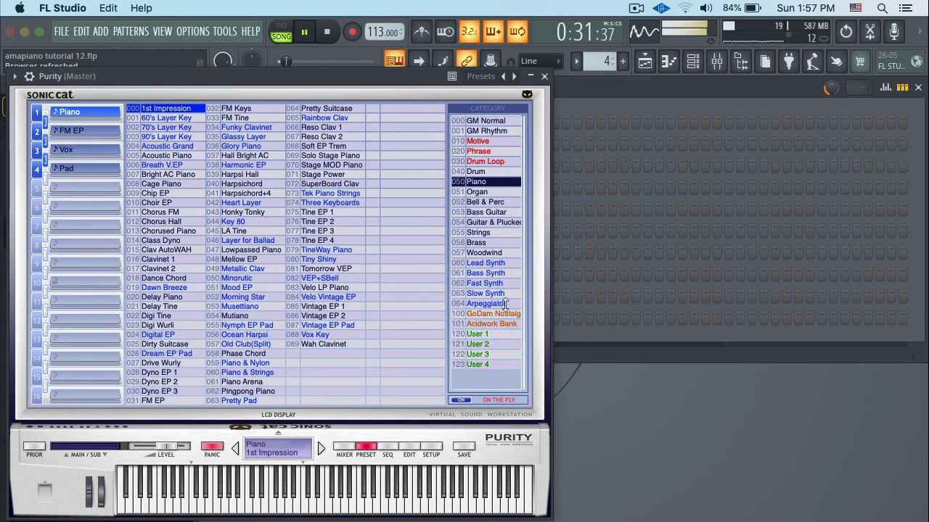
left_click(484, 293)
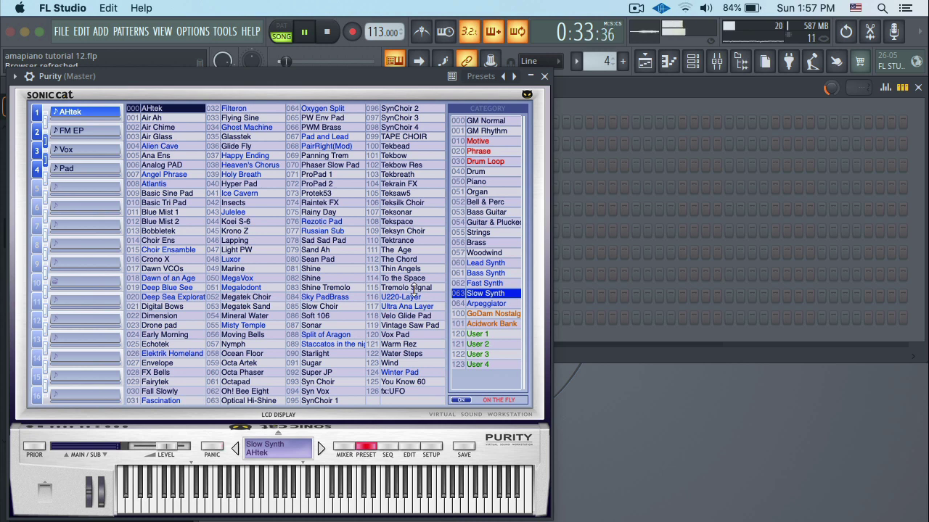
left_click(406, 288)
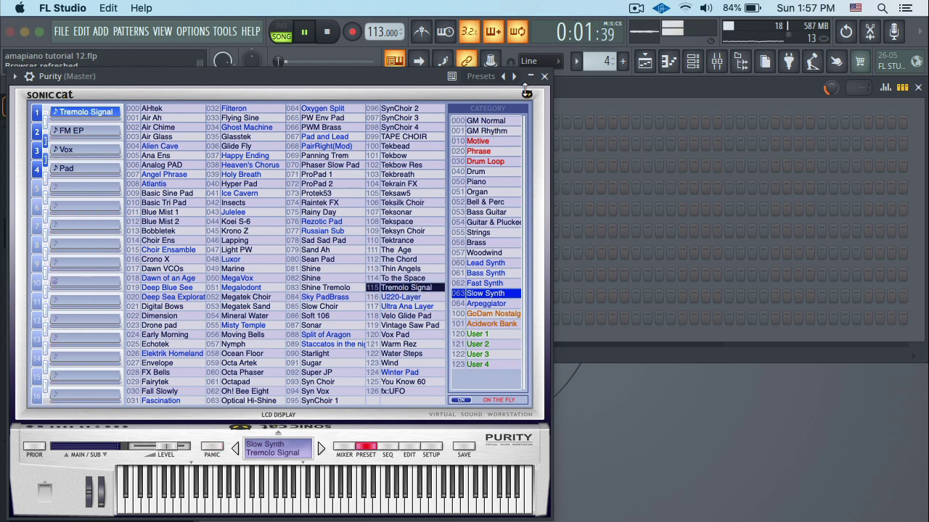
left_click(543, 77)
Step: Open the Purity channel's piano roll and audition the preset on C# keys in several octaves, plus C5
right_click(317, 321)
left_click(341, 314)
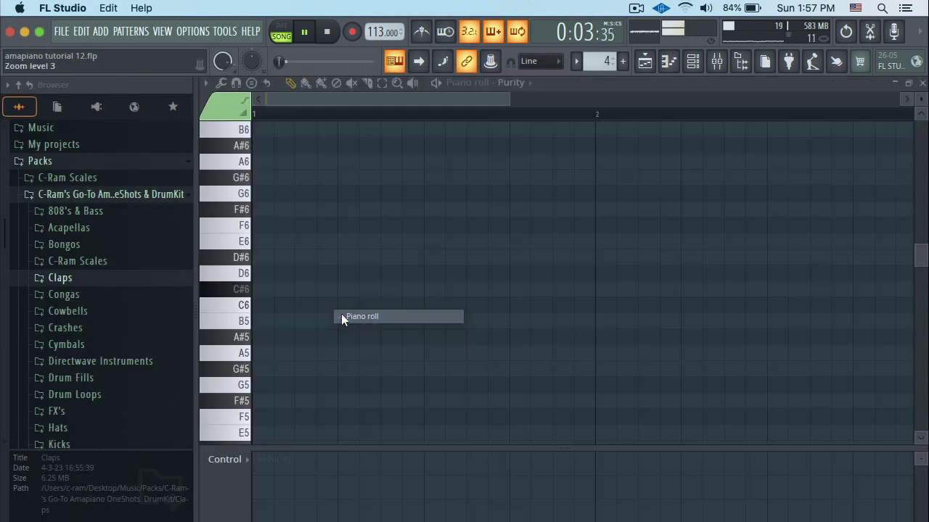
left_click(245, 289)
scroll(245, 308, "down", 8)
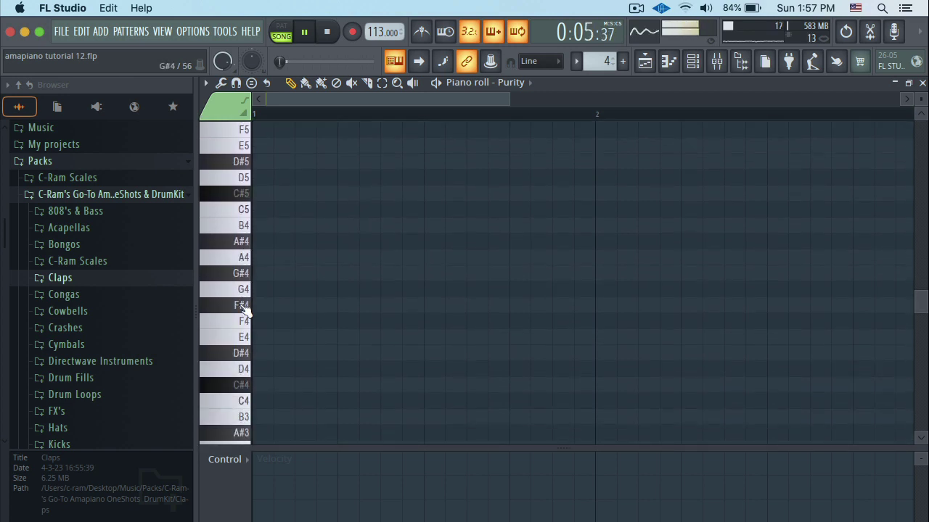
left_click(244, 153)
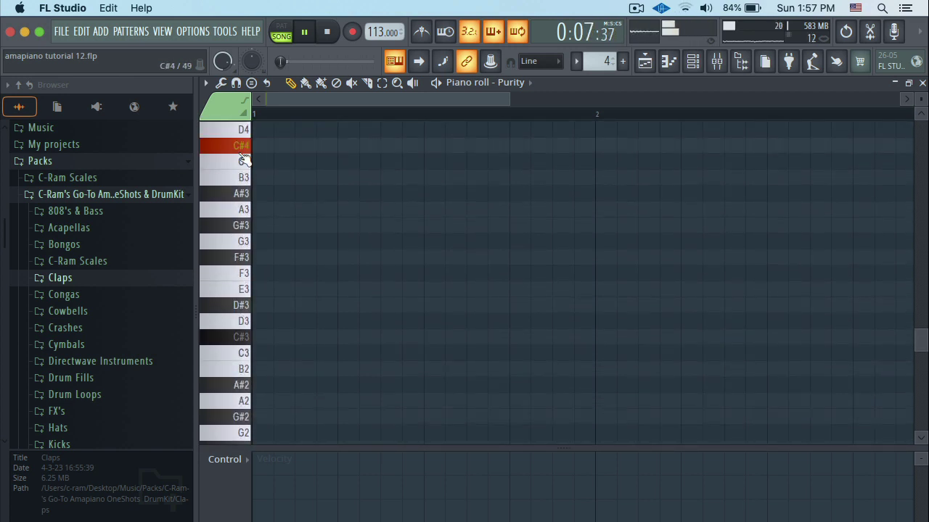
scroll(241, 243, "up", 5)
left_click(242, 210)
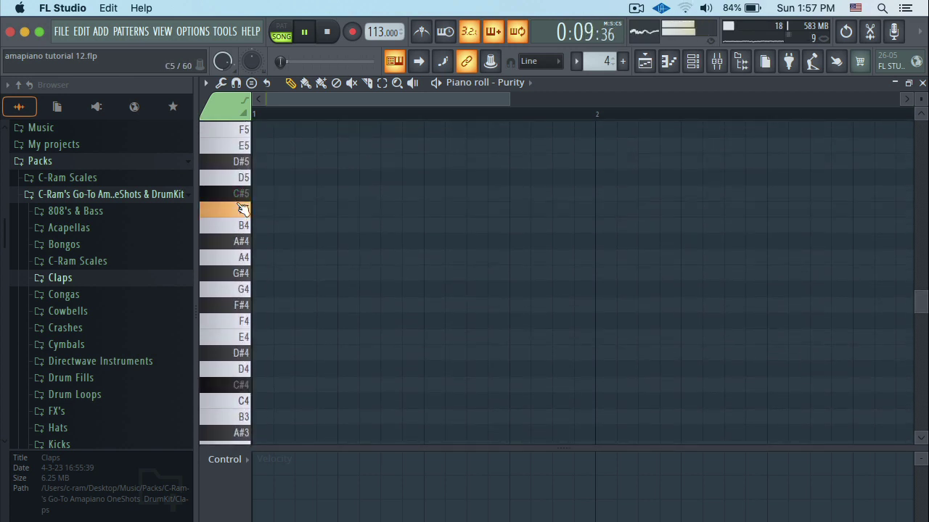
left_click(239, 196)
scroll(241, 276, "down", 6)
left_click(242, 291)
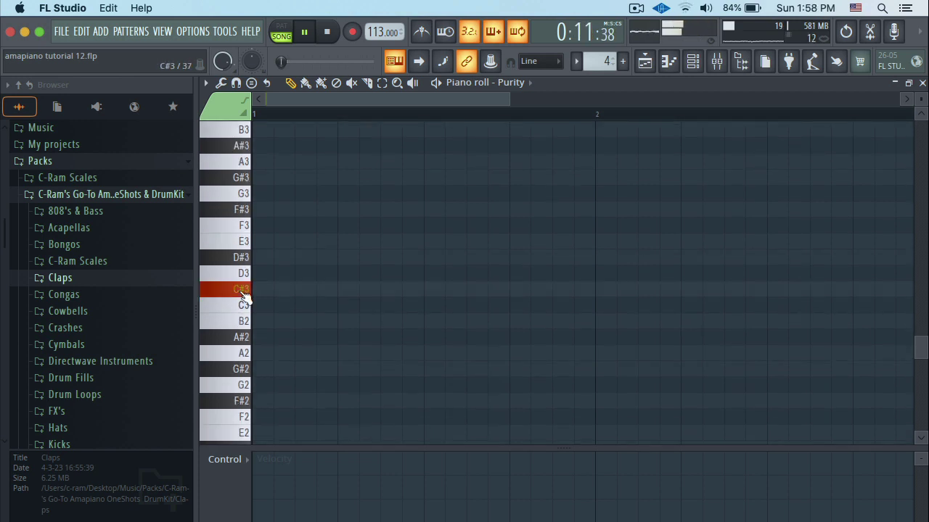
Step: Draw a C#4 note from bar 1 to the start of bar 3, with typing keyboard to piano turned off and playback stopped
scroll(245, 297, "up", 2)
left_click(260, 193)
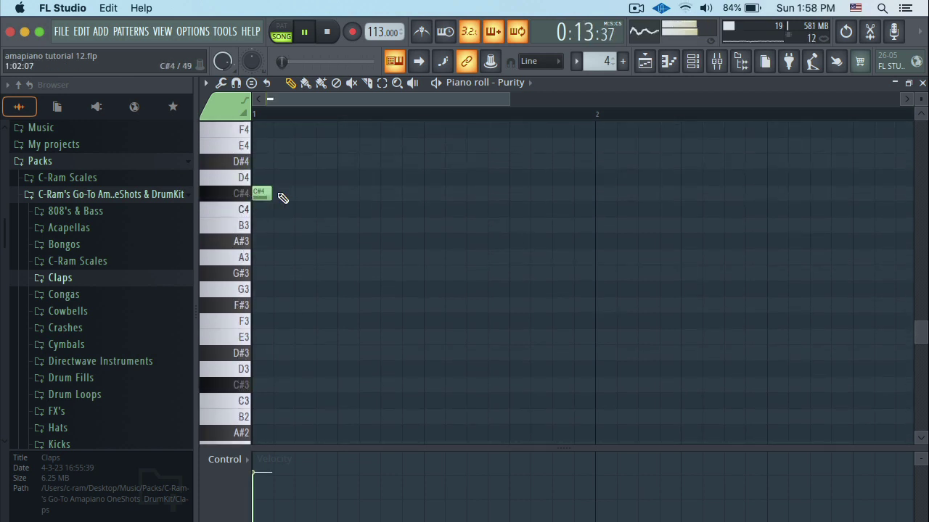
left_click_drag(270, 193, 911, 167)
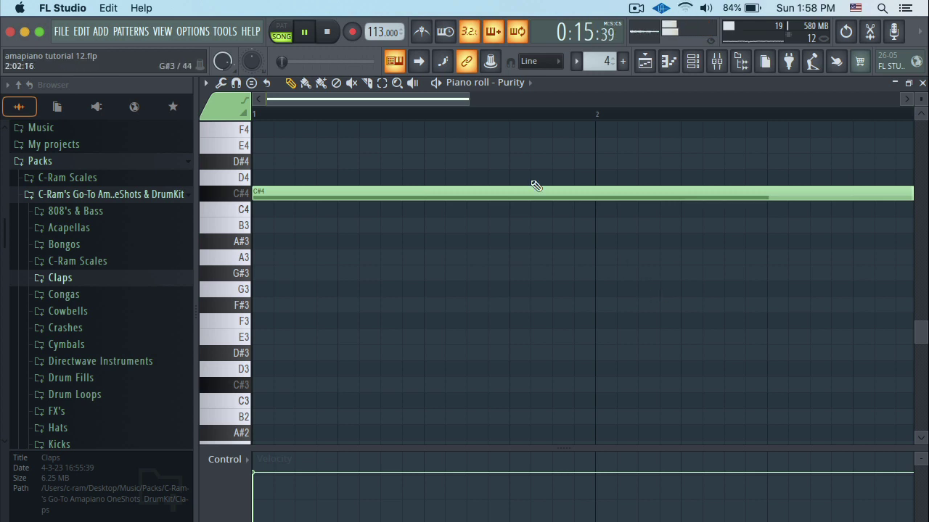
left_click(399, 62)
scroll(462, 189, "down", 4)
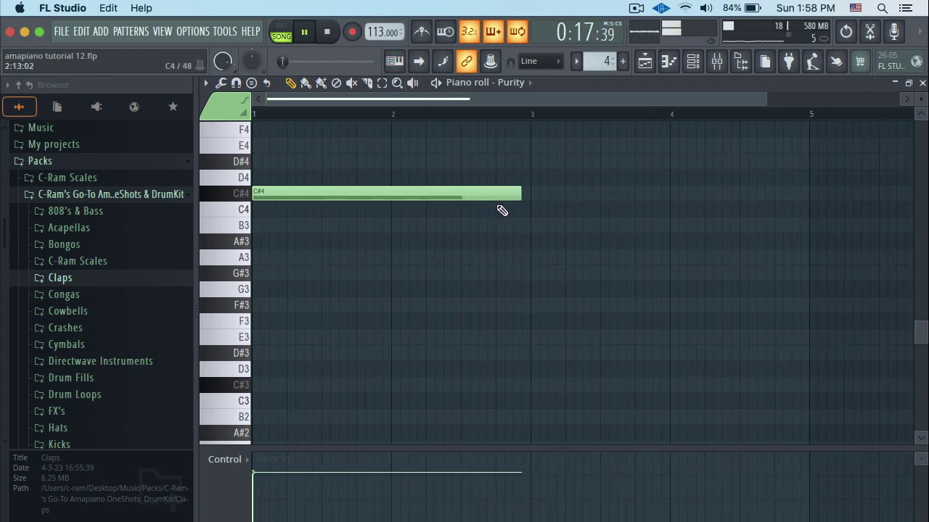
key("space")
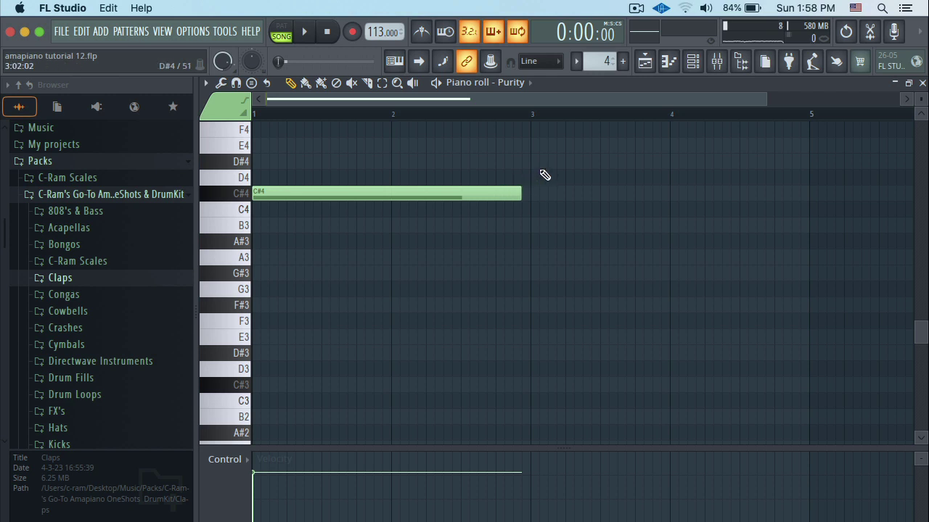
left_click_drag(541, 170, 309, 241)
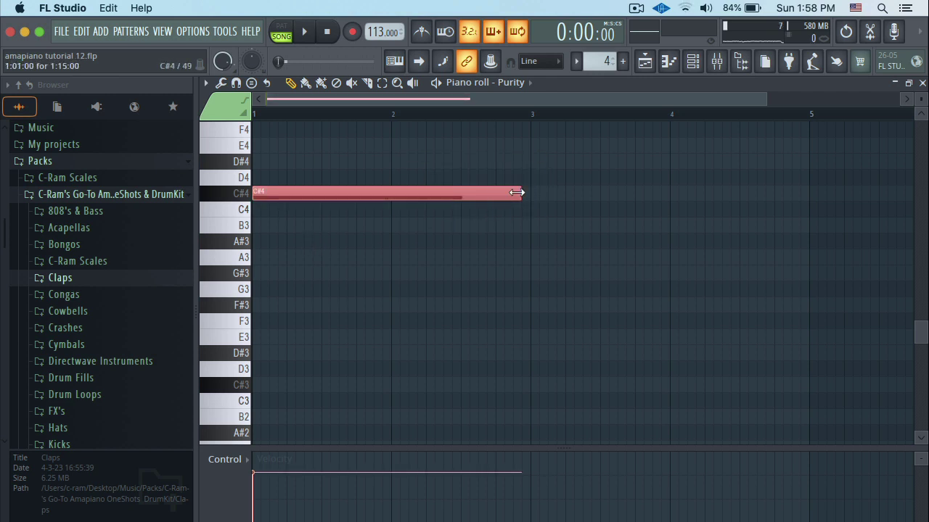
left_click(548, 169, "super")
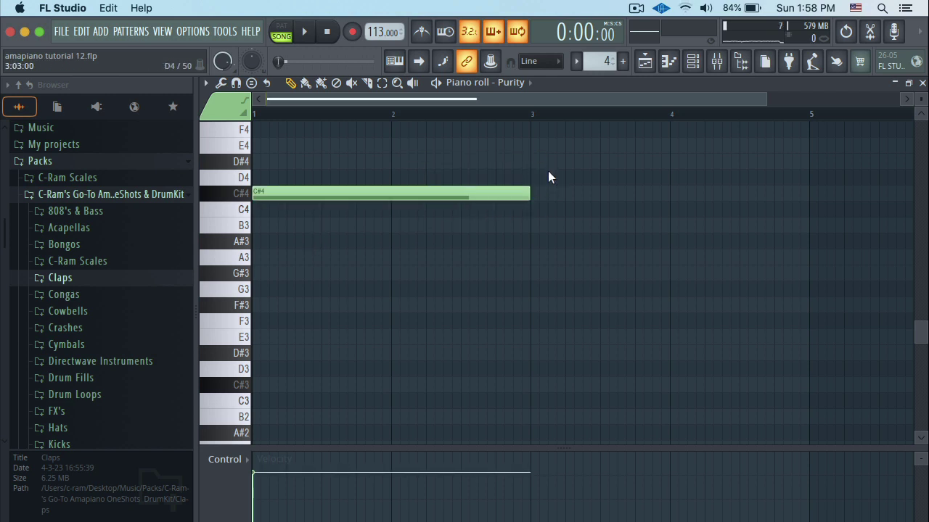
key("Escape")
Step: Place a Pattern 4 clip at bar 1 of Track 8 in the playlist and play the arrangement
left_click(654, 58)
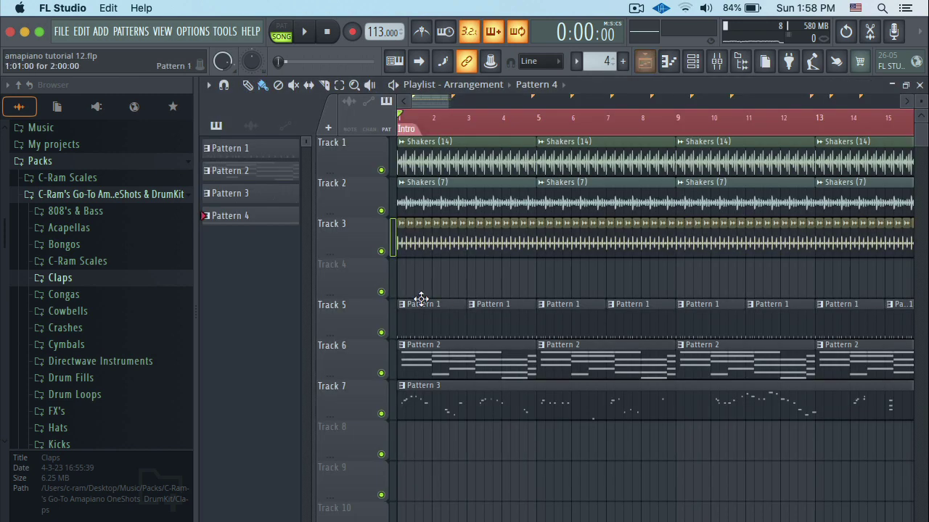
left_click(412, 436)
key("space")
Step: Open the Purity piano roll and add a two-bar C#5 note above the C#4 note, checking it in playback
left_click(645, 61)
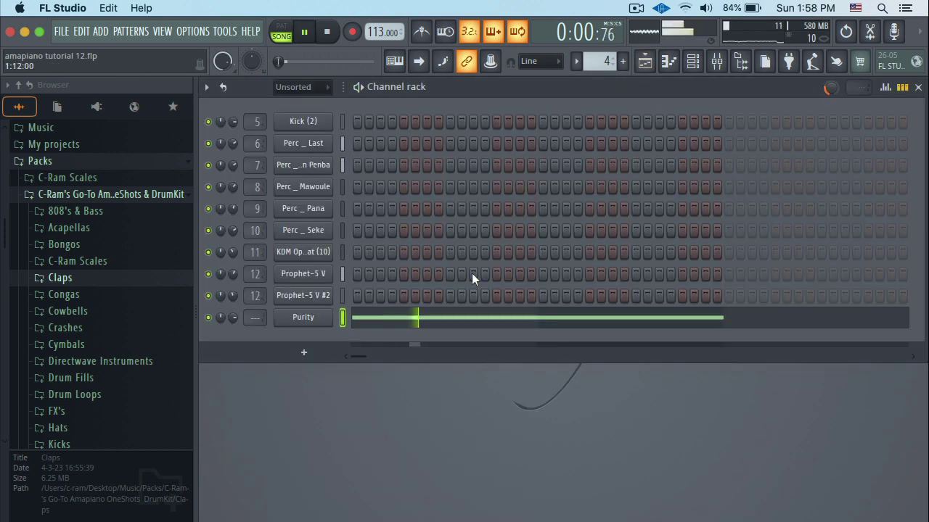
left_click(421, 317)
key("space")
scroll(290, 258, "up", 3)
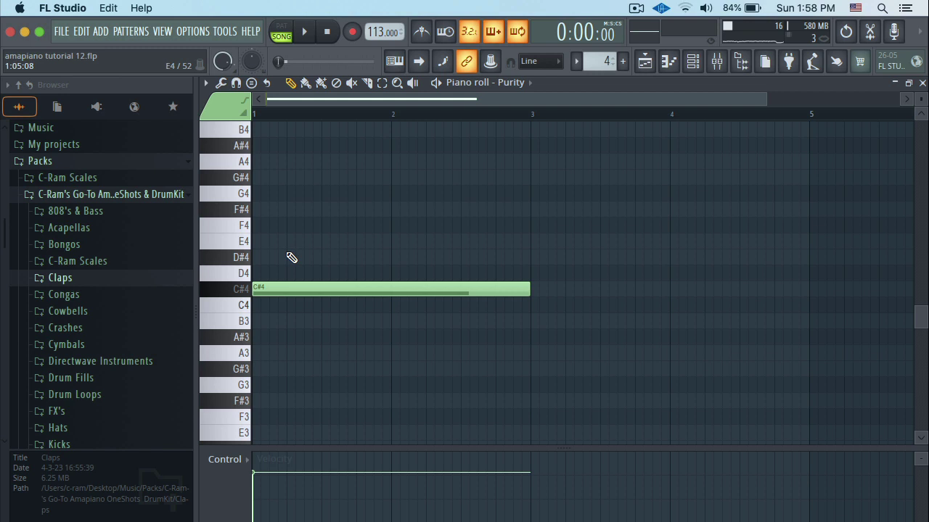
left_click(280, 178)
key("space")
left_click_drag(315, 174, 275, 205)
key("space")
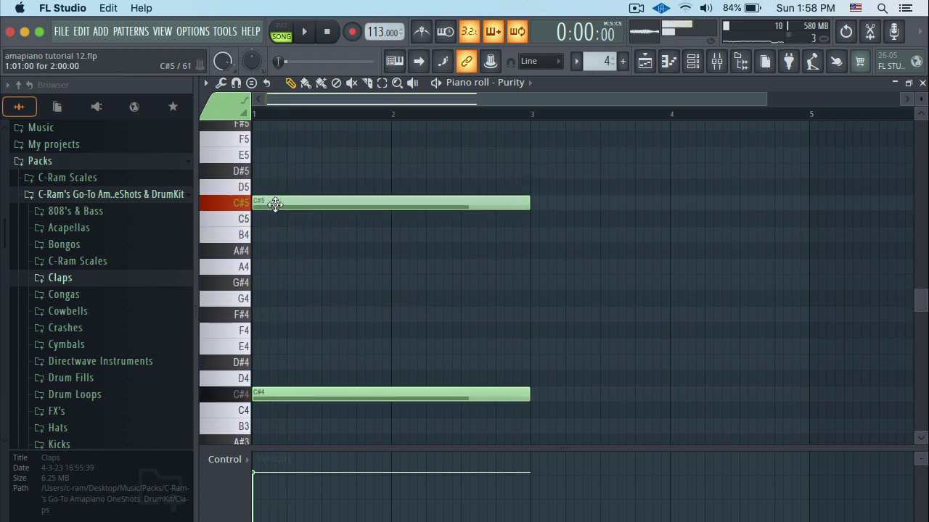
Step: Lower the C#5 note to G#4 and audition it with the C#4 note, deleting and redrawing the G#4 note once
key("space")
left_click_drag(375, 200, 336, 282)
key("space")
key("space")
key("space")
key("space")
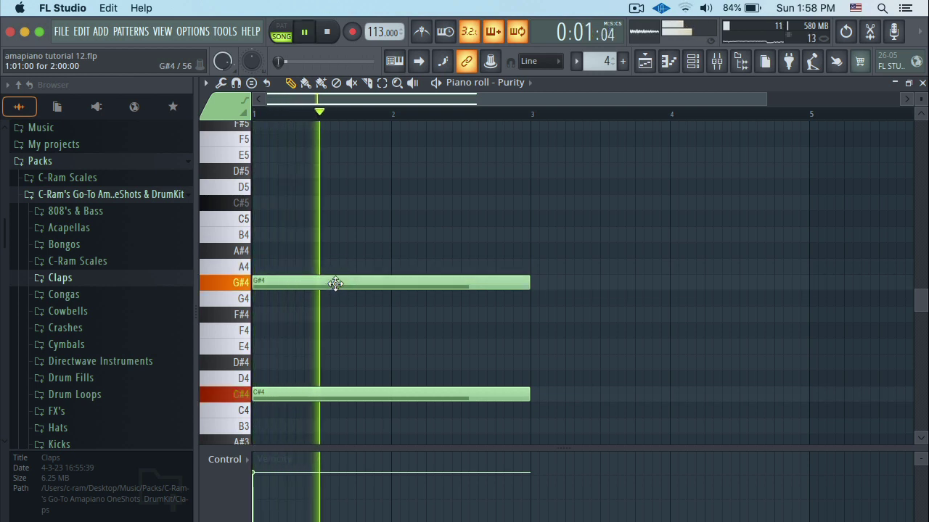
right_click(339, 283)
left_click(268, 280)
key("space")
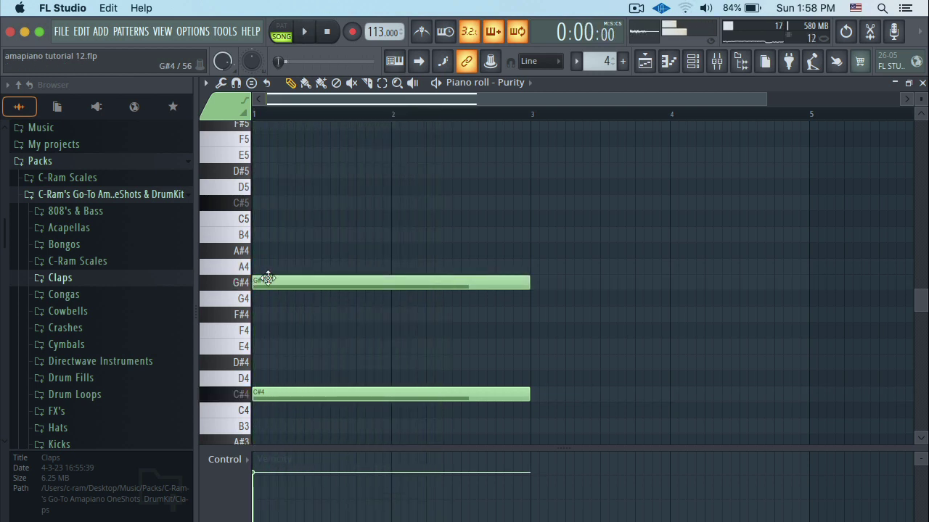
key("space")
Step: Extend both Purity notes together to the start of bar 9 and lower the Purity channel's volume
key("ctrl+a")
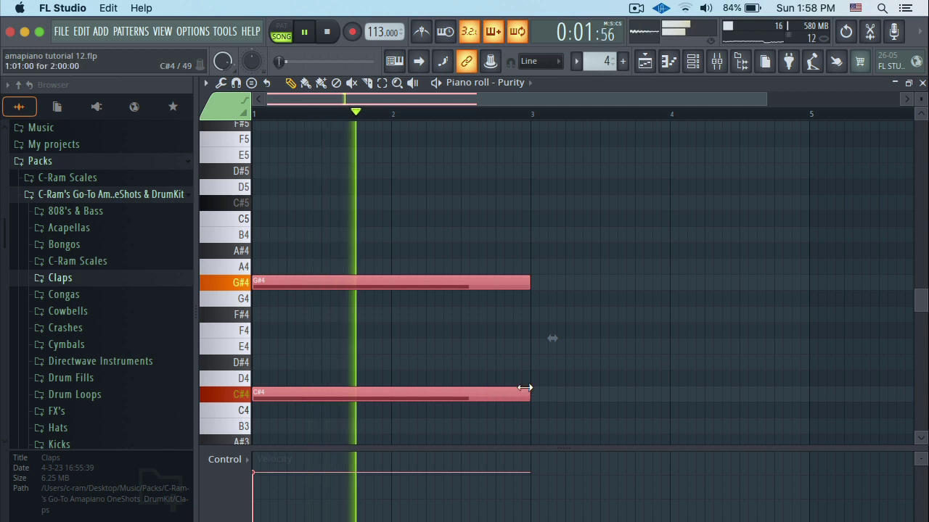
left_click_drag(525, 388, 812, 363)
key("Escape")
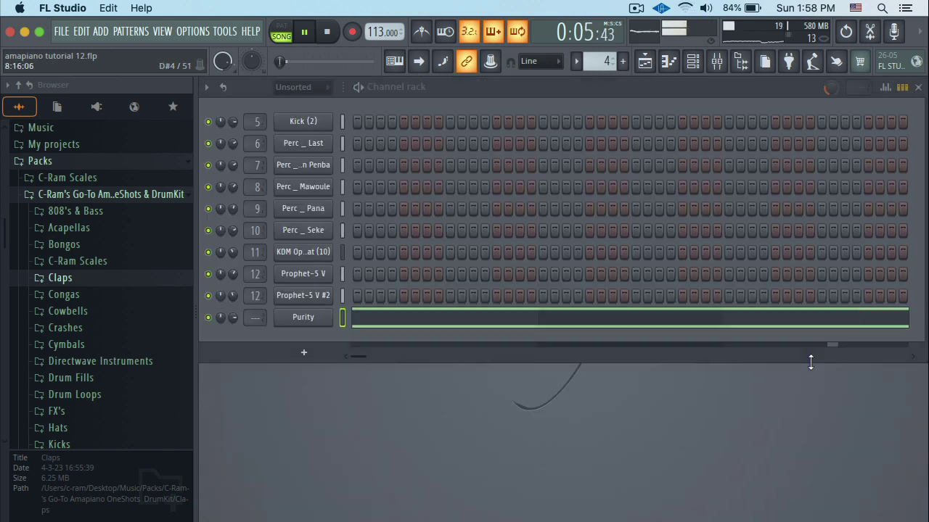
left_click_drag(232, 317, 233, 350)
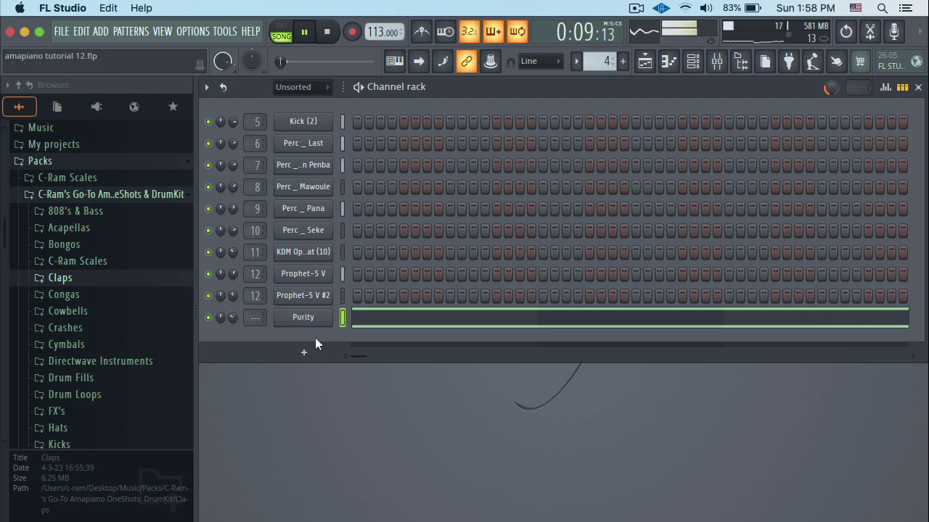
Step: Add a Philharmonik 2 channel and load Violin Spiccato dry from the solo Violin Staccato & Spiccato strings
left_click(304, 352)
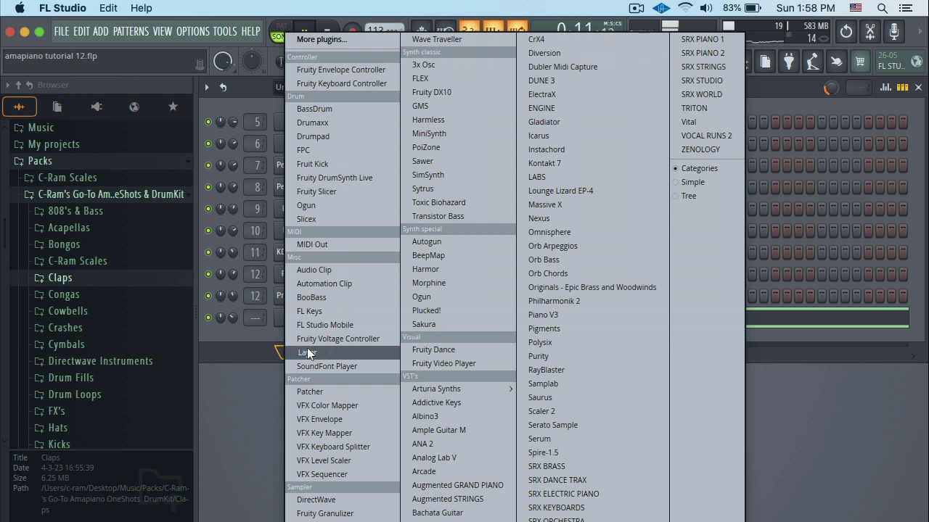
left_click(558, 299)
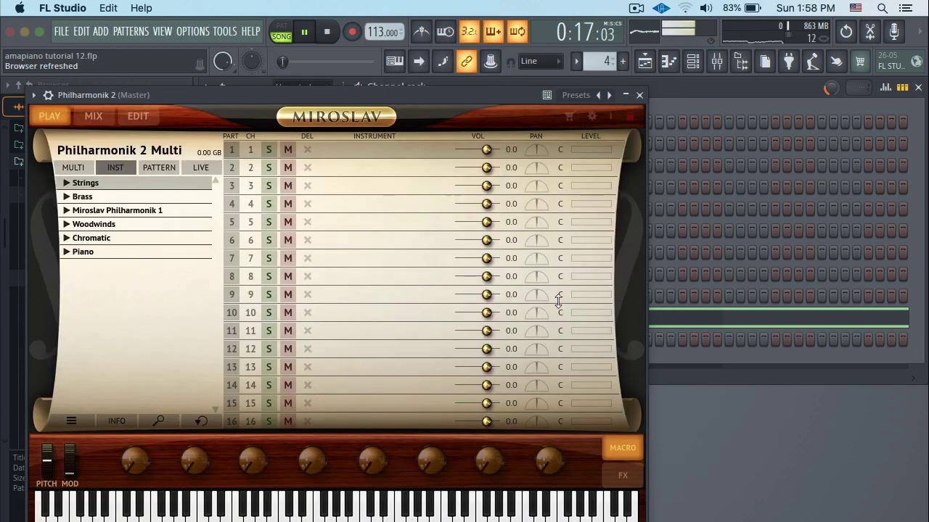
left_click(67, 183)
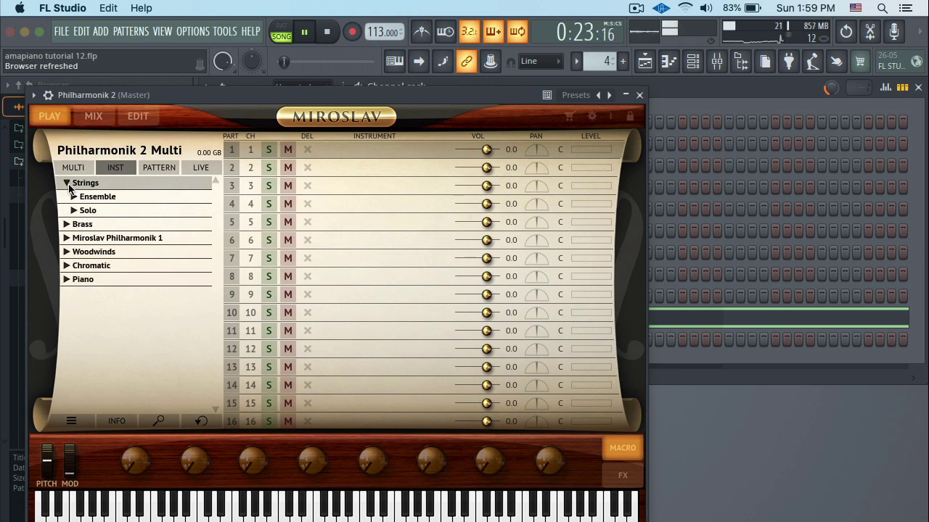
left_click(74, 210)
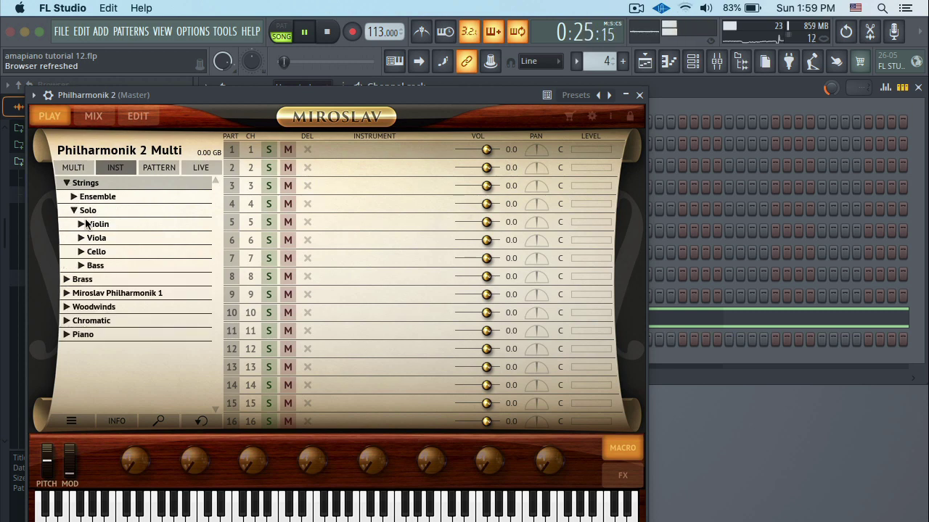
left_click(81, 225)
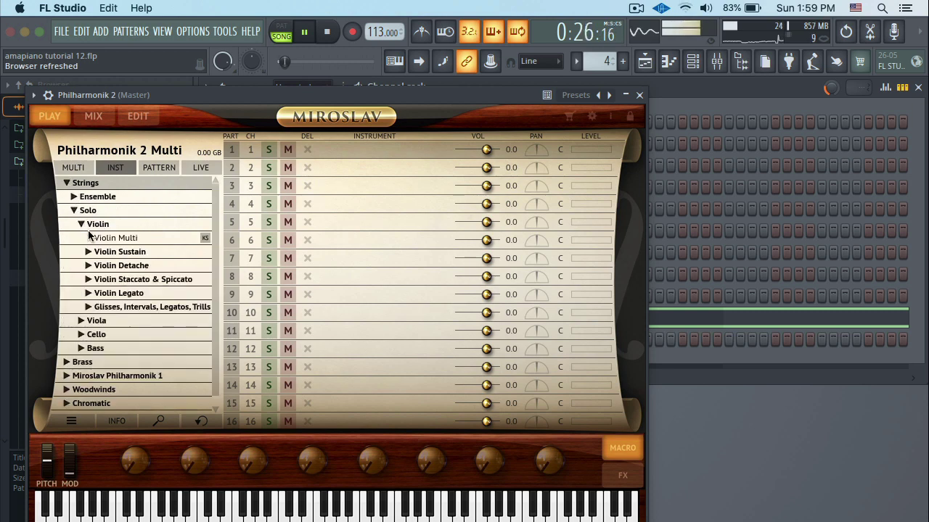
left_click(88, 280)
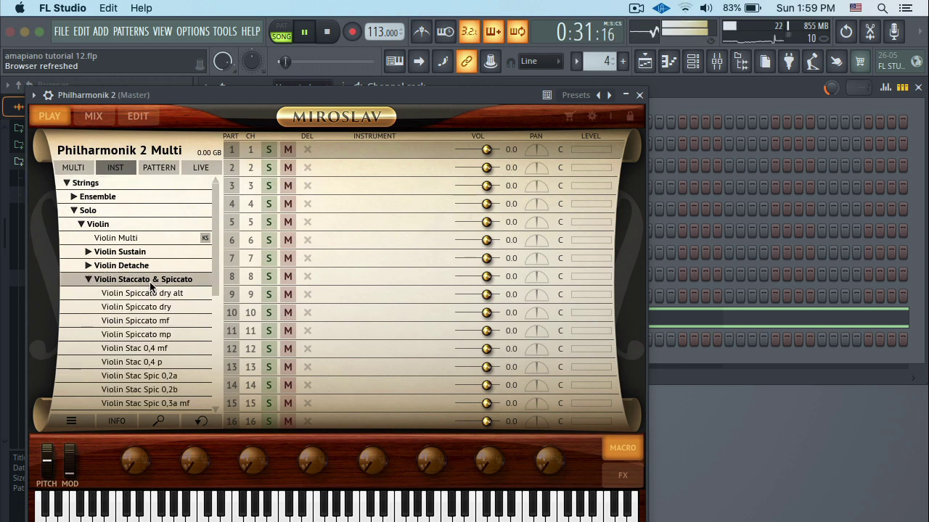
left_click(152, 280)
left_click(88, 280)
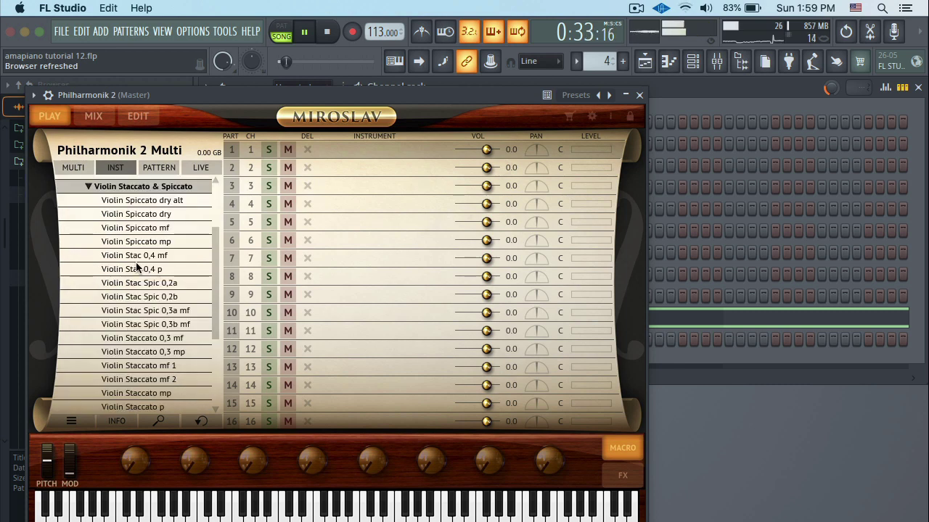
double_click(179, 213)
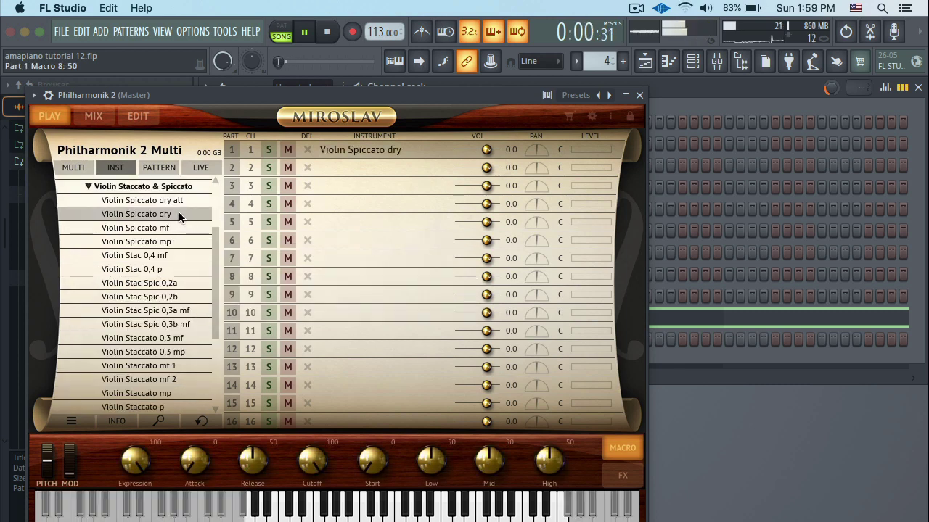
Step: Enable typing keyboard to piano, audition C# notes on the violin, and close the Philharmonik 2 window
left_click(394, 61)
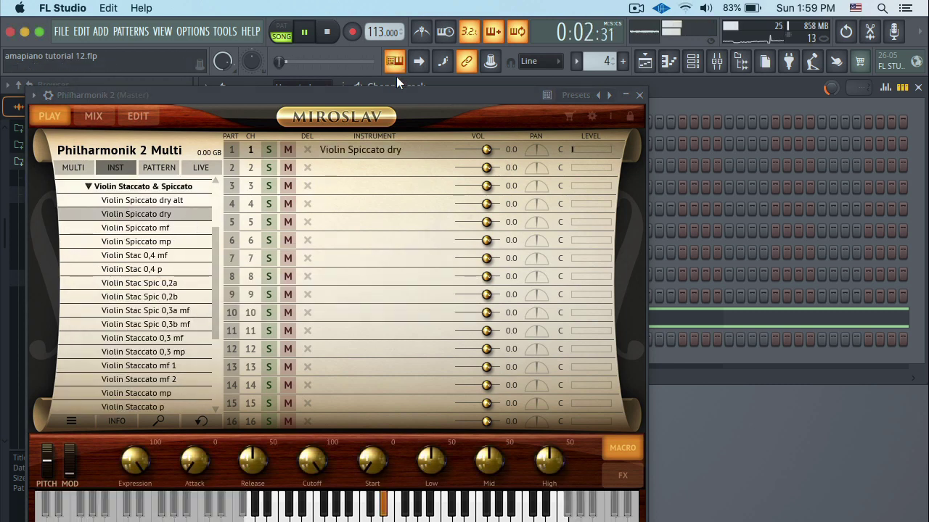
key("s")
key("s")
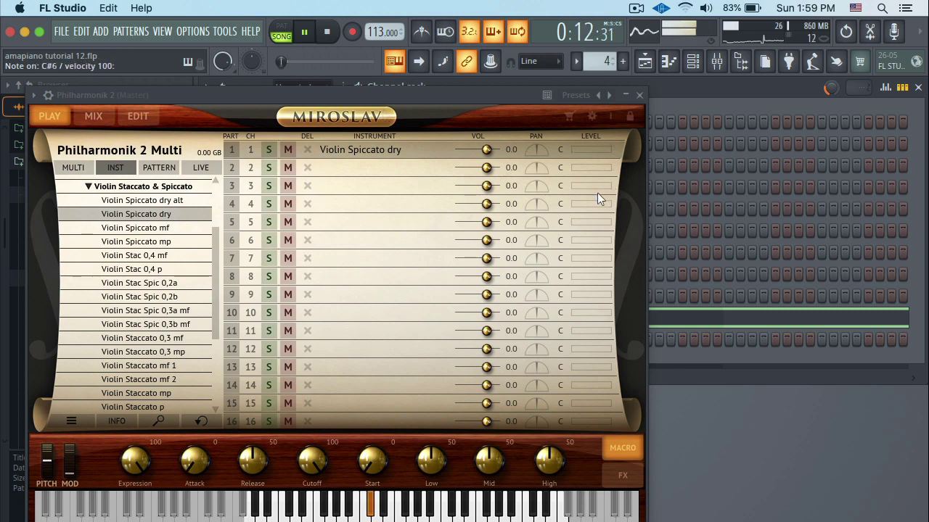
left_click(639, 96)
Step: Switch to Pattern 5, stop playback, and place a Pattern 5 clip at bar 1 of Track 9 in the playlist
right_click(325, 339)
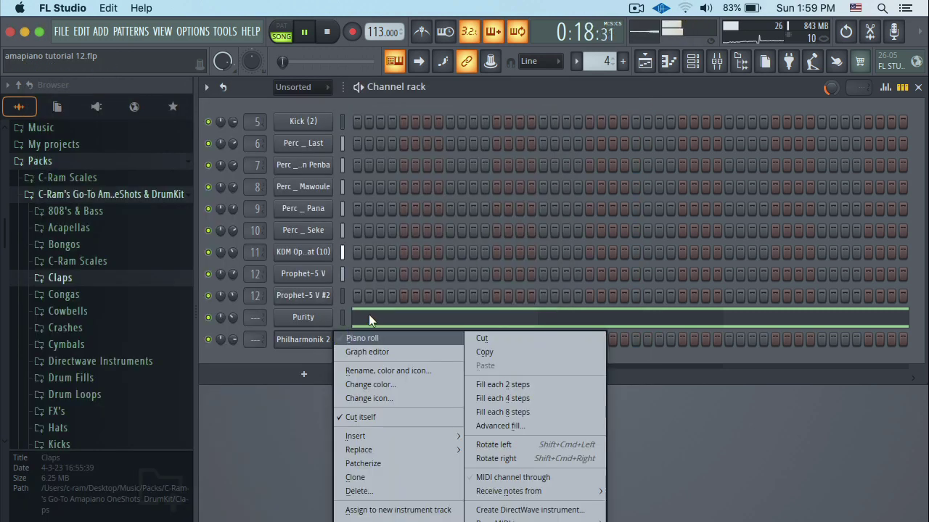
left_click(388, 319)
scroll(593, 62, "up", 1)
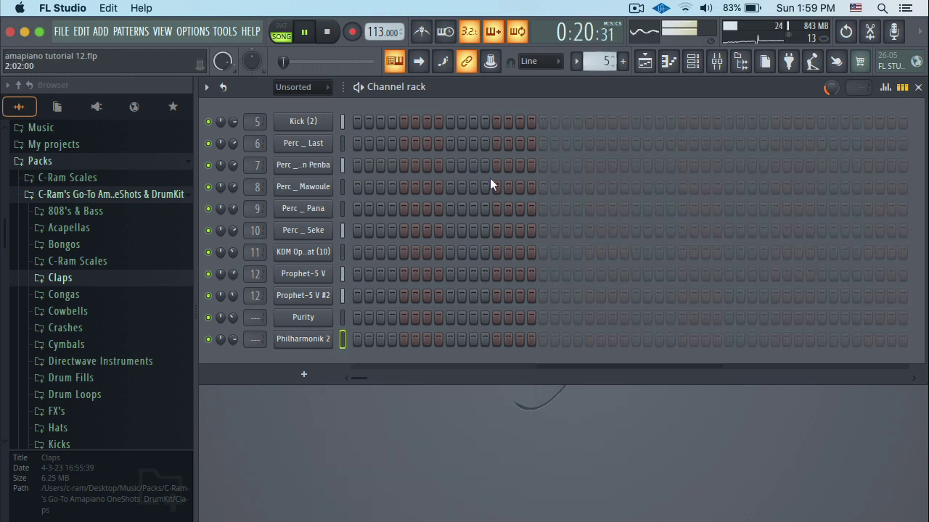
key("space")
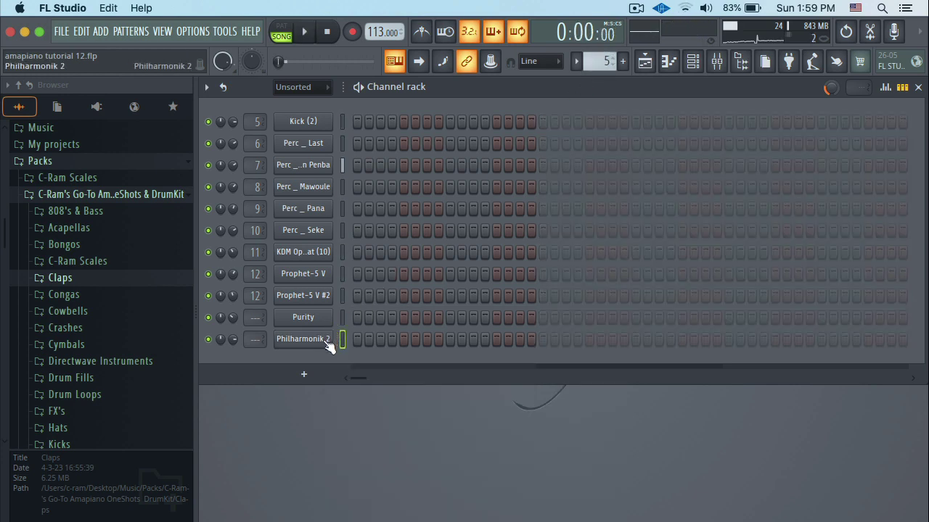
left_click(644, 61)
left_click(410, 481)
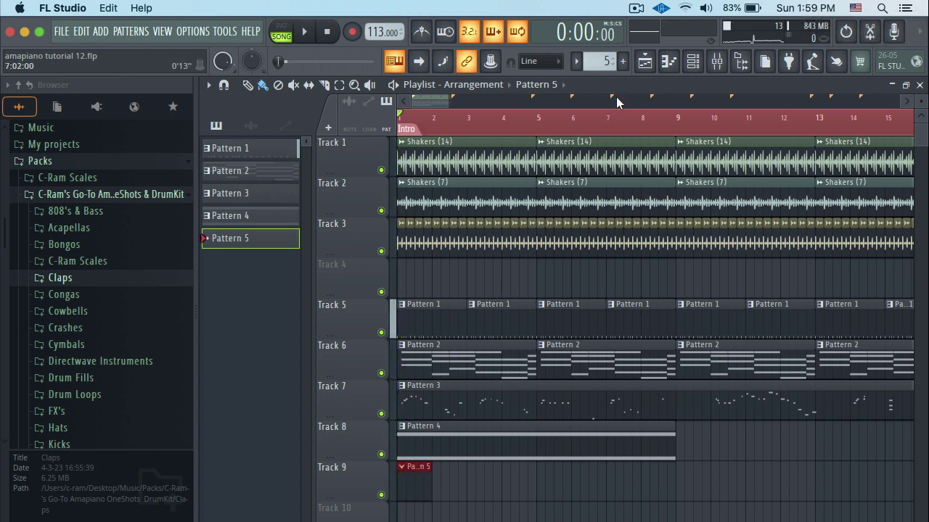
Step: Open the Philharmonik 2 piano roll, place a one-step C#5 note on step 3 of bar 1, and check its timing
left_click(644, 64)
right_click(278, 338)
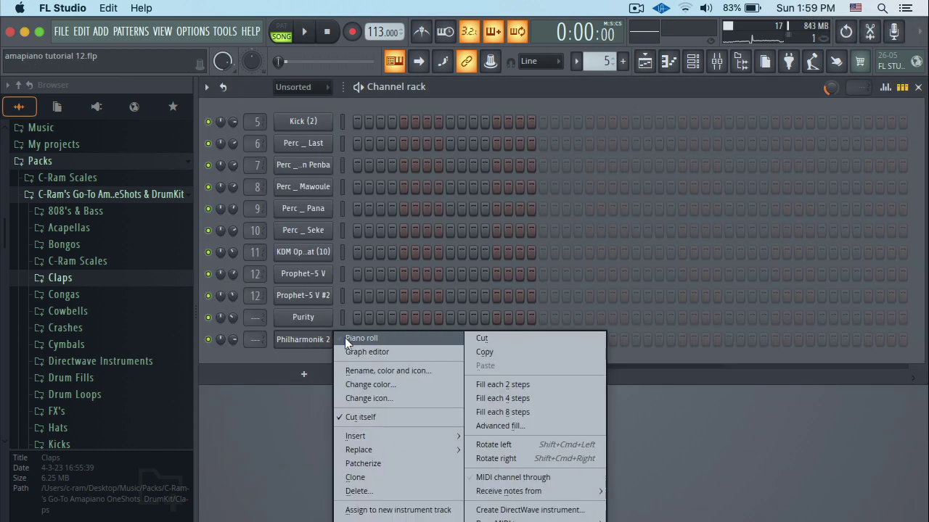
left_click(290, 336)
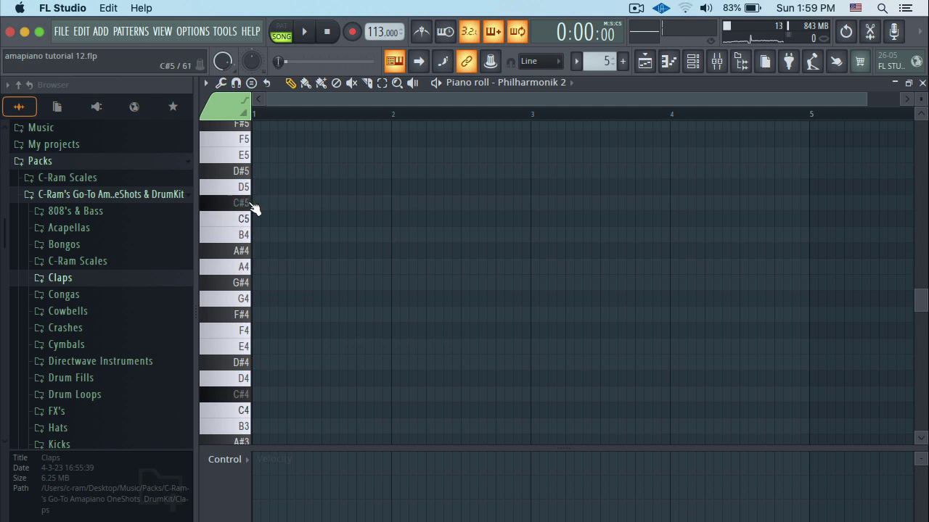
left_click(290, 203)
key("space")
right_click(297, 203)
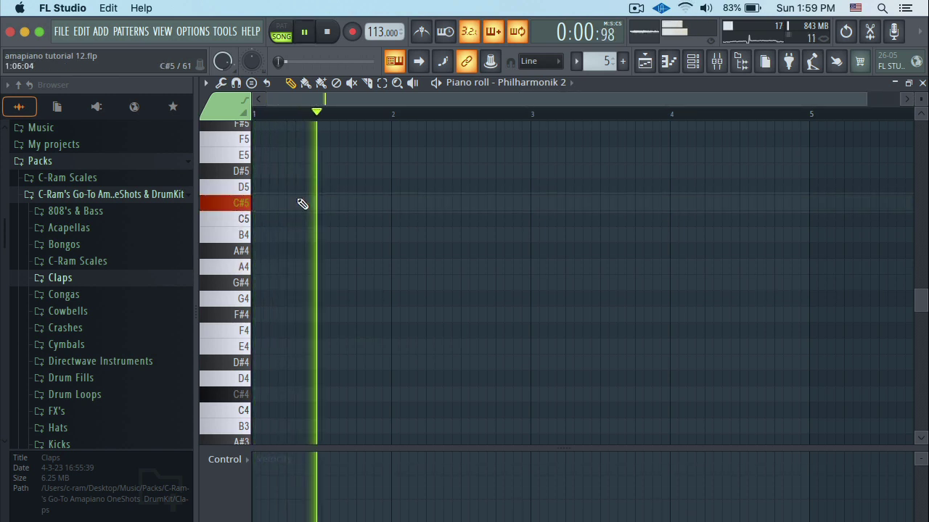
left_click(255, 203)
left_click_drag(255, 203, 273, 204)
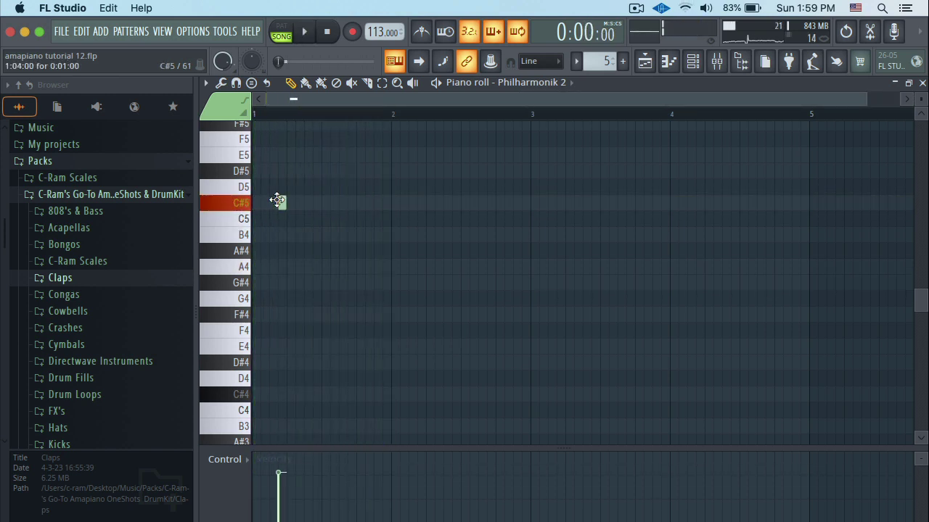
key("space")
key("space")
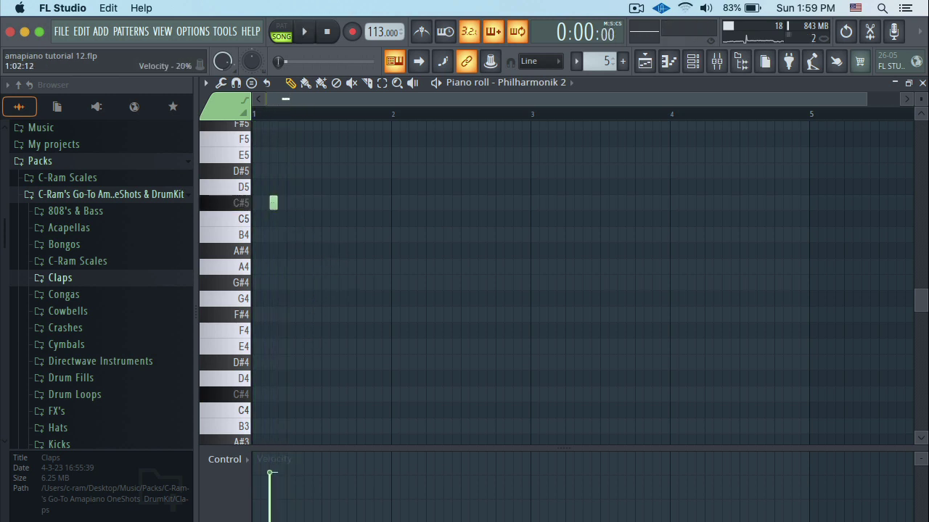
Step: Raise the C#5 note's velocity to maximum and preview it with the arrangement
left_click_drag(271, 477, 271, 453)
key("space")
key("space")
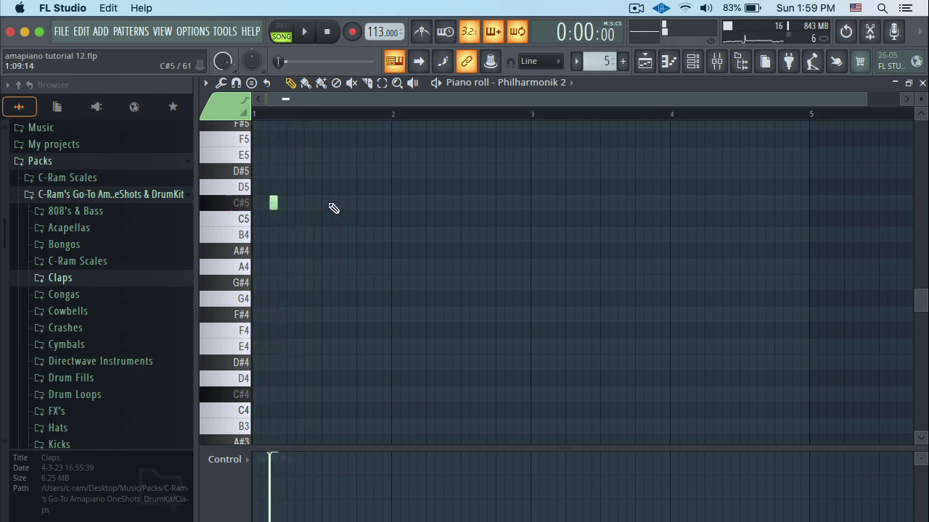
Step: Try a second C#5 note on step 11 of bar 1, test another between the two, and audition the rhythm
left_click_drag(334, 202, 342, 202)
left_click(291, 205)
key("space")
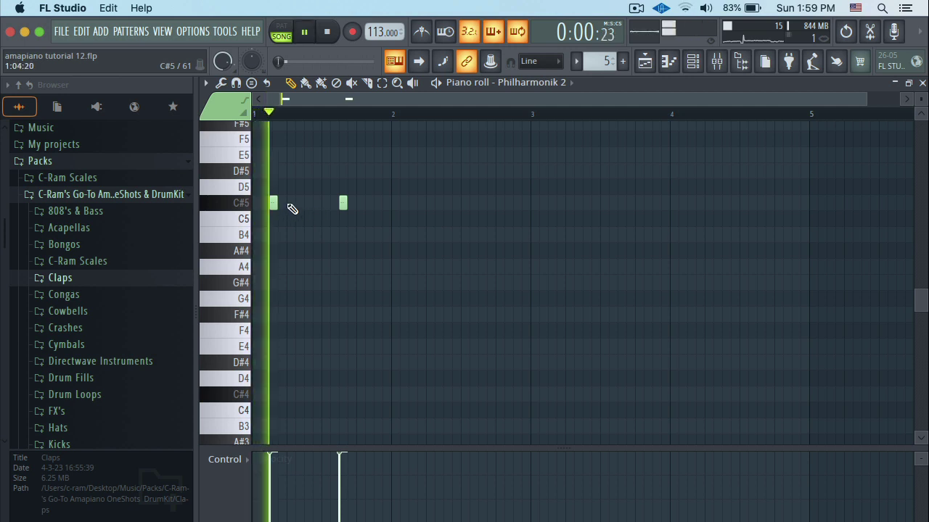
key("space")
right_click(290, 204)
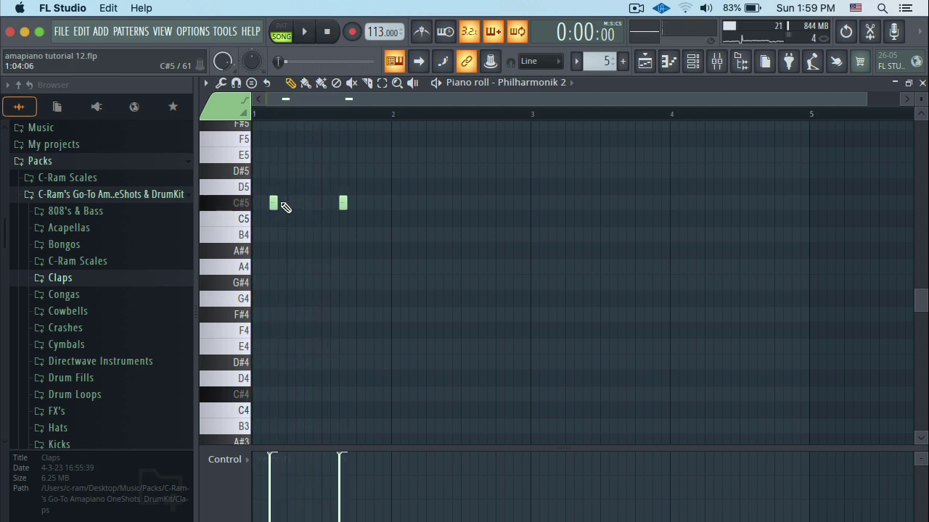
key("space")
key("space")
right_click(285, 204)
key("space")
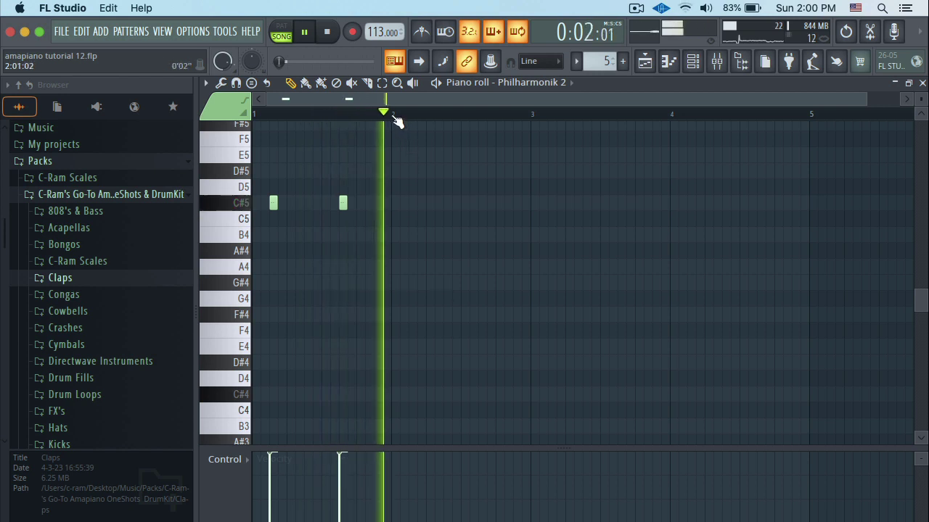
Step: Delete the second C#5 note, try one near the end of bar 1, remove it, and replay the remaining note
key("space")
right_click(343, 204)
key("space")
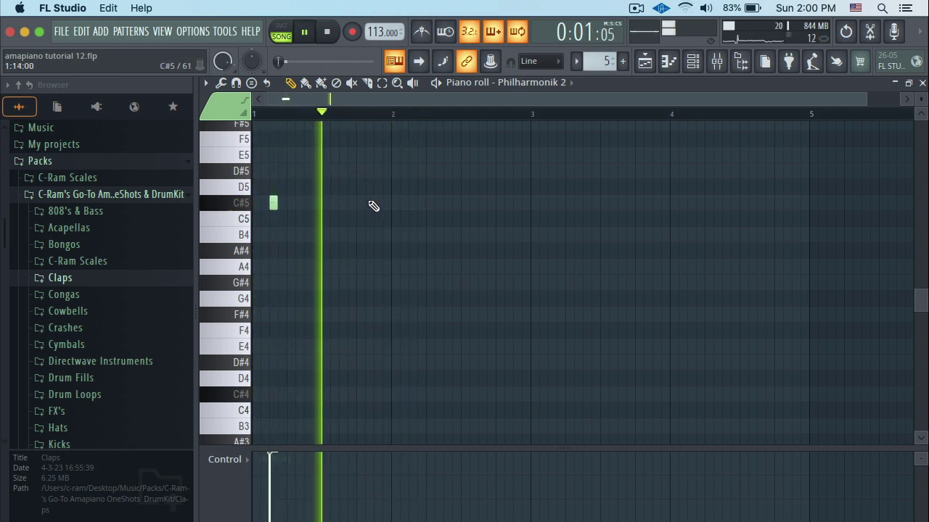
left_click(375, 203)
right_click(375, 203)
key("space")
key("space")
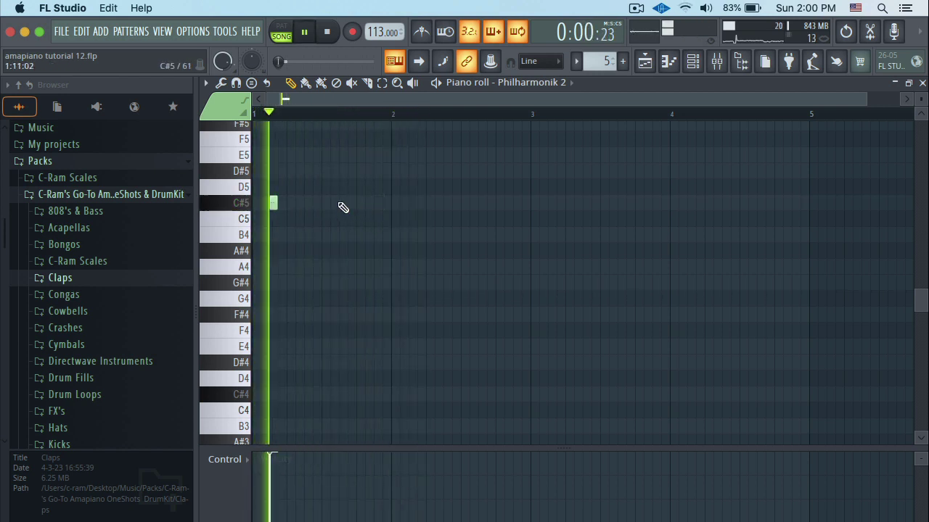
key("space")
Step: Repeat the C#5 violin note every half bar through the end of bar 4
key("ctrl+a")
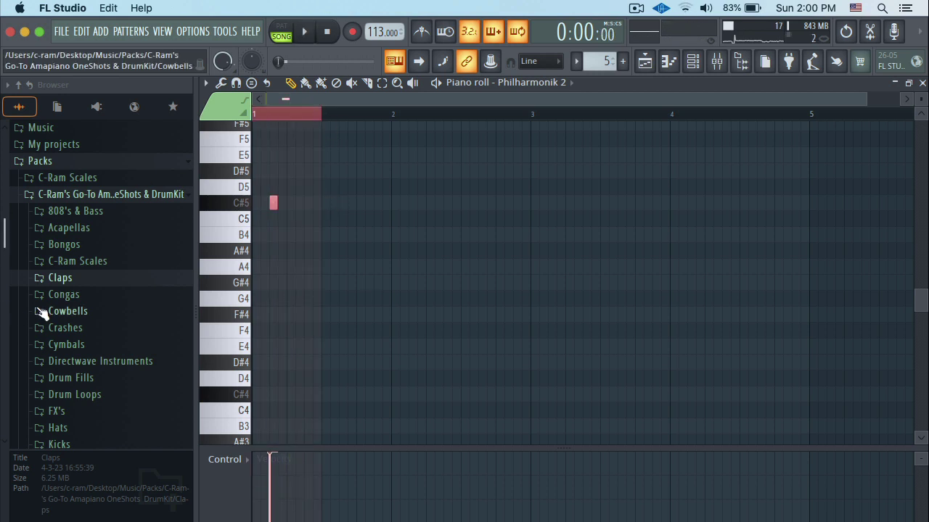
key("ctrl+b")
key("ctrl+b")
key("ctrl+b")
key("ctrl+b")
key("ctrl+b")
key("ctrl+b")
key("ctrl+b")
key("ctrl+b")
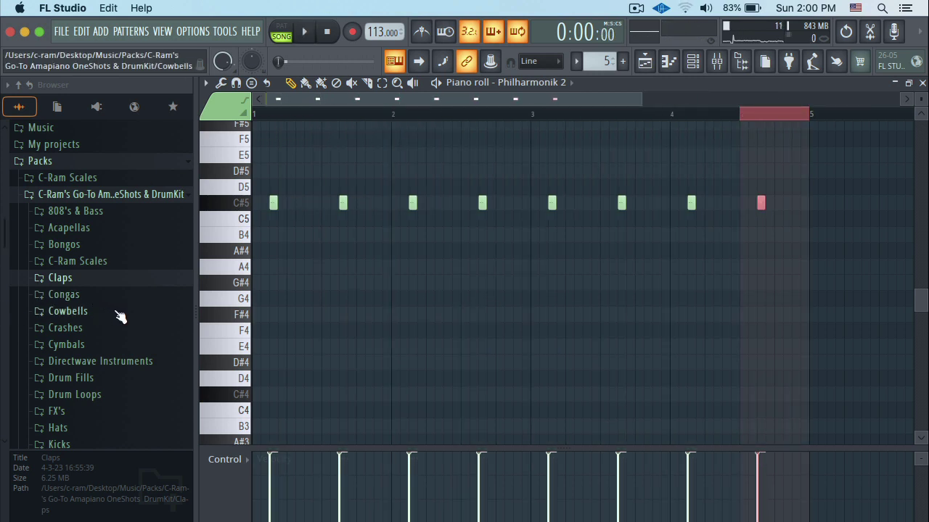
Step: Close the violin piano roll, play the song, and place a second Pattern 5 clip at bar 5 on Track 9
right_click(830, 203)
key("Escape")
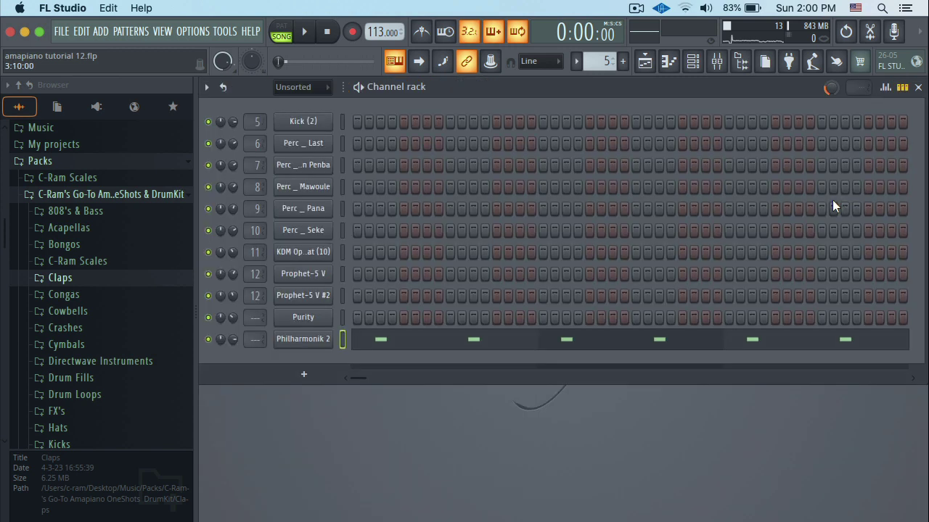
key("space")
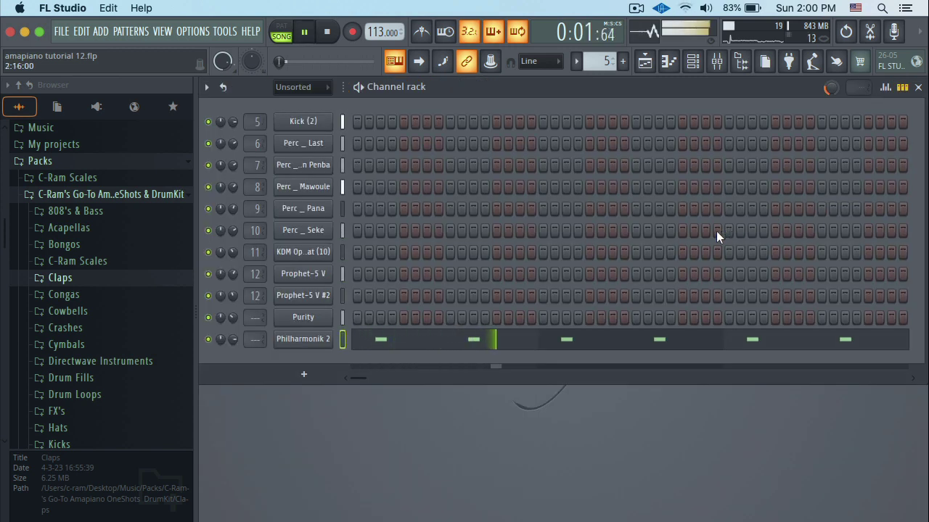
left_click(645, 61)
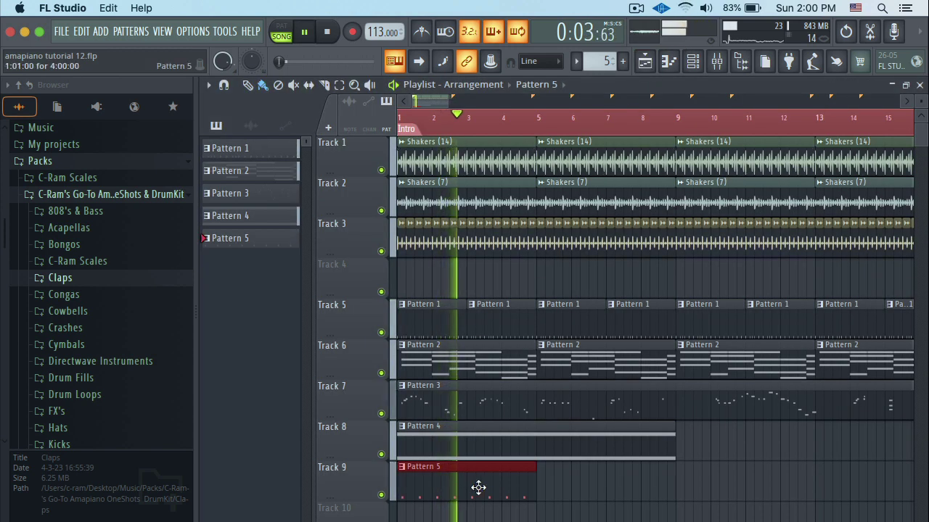
left_click(544, 486)
Step: Duplicate the Pattern 4 clip and both Pattern 5 clips on Tracks 8 and 9 so the copies start at bar 9
left_click_drag(683, 451, 435, 482)
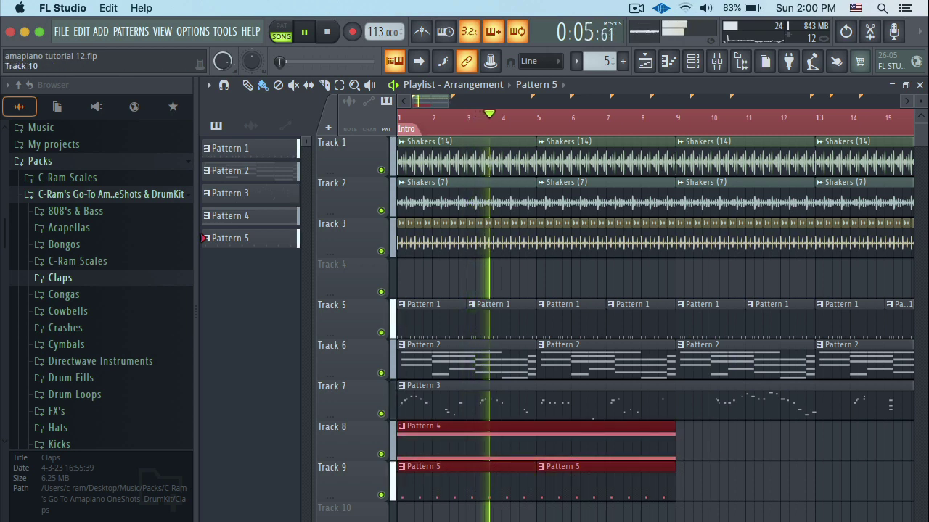
left_click_drag(477, 442, 755, 433)
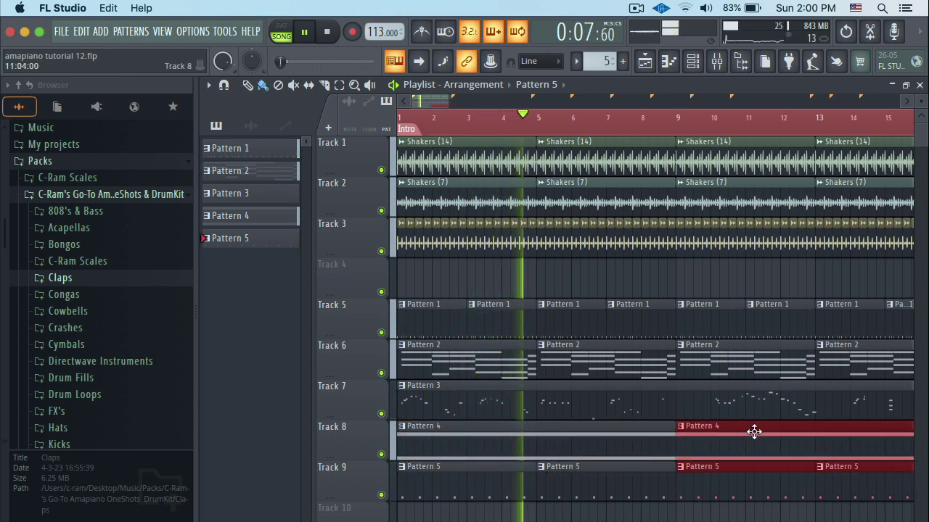
scroll(516, 443, "down", 5)
left_click(483, 406, "super")
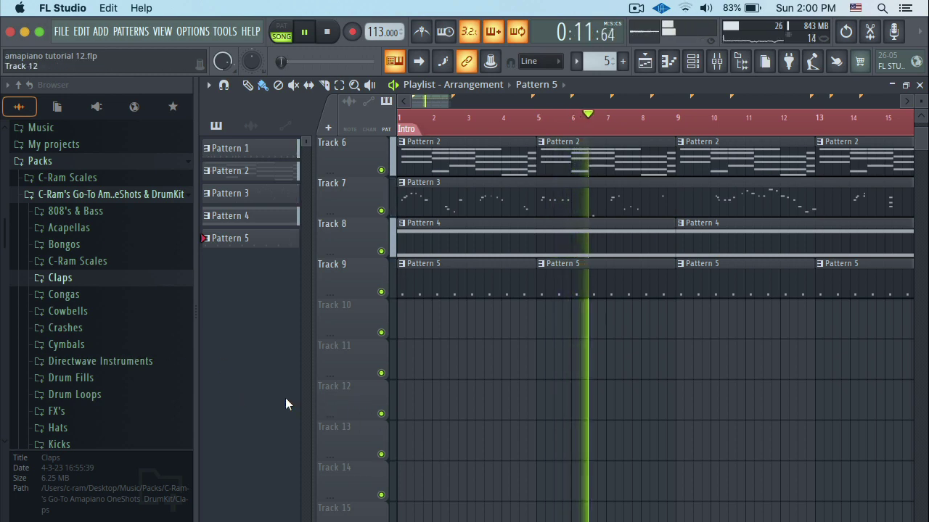
Step: Add a new Massive X instrument channel to the channel rack
left_click(694, 61)
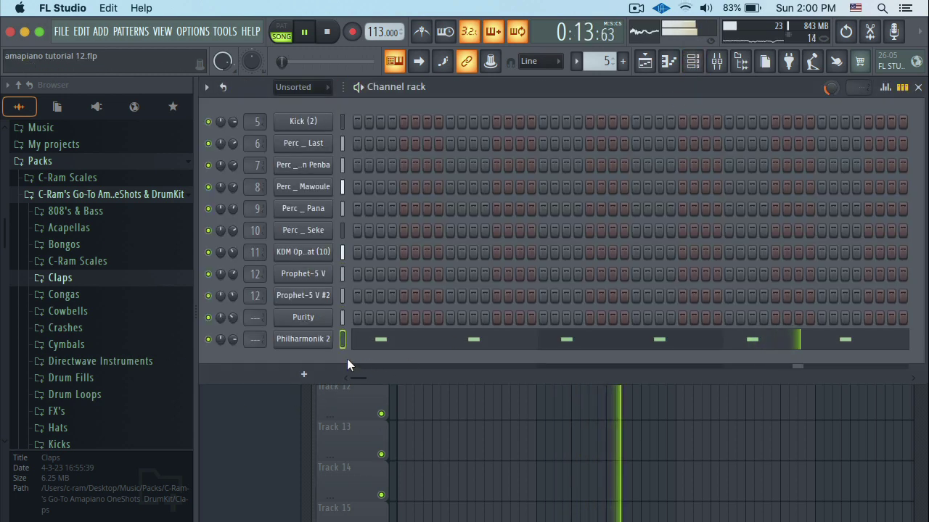
left_click(304, 374)
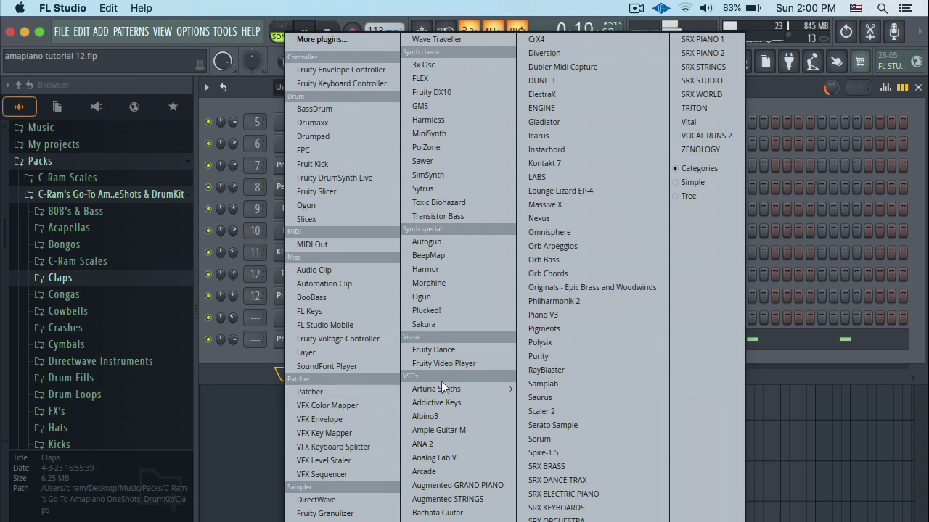
mouse_move(454, 381)
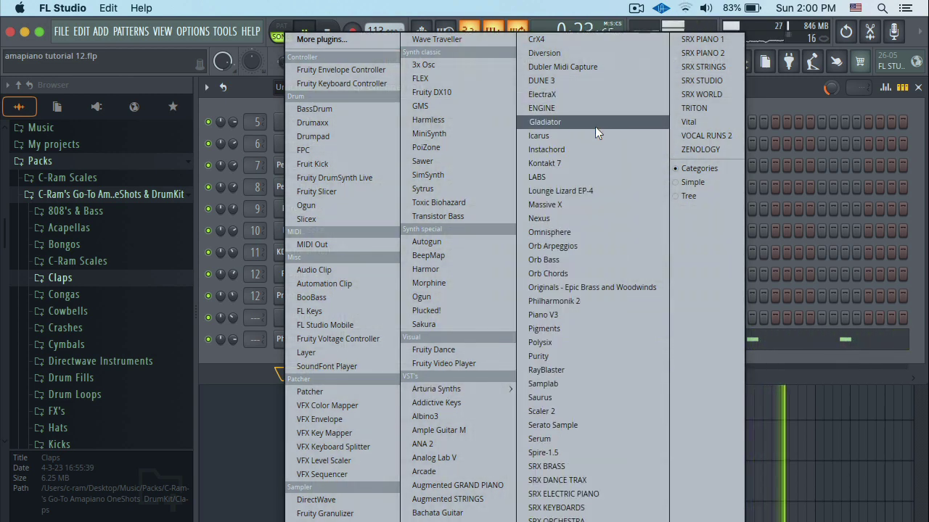
left_click(541, 206)
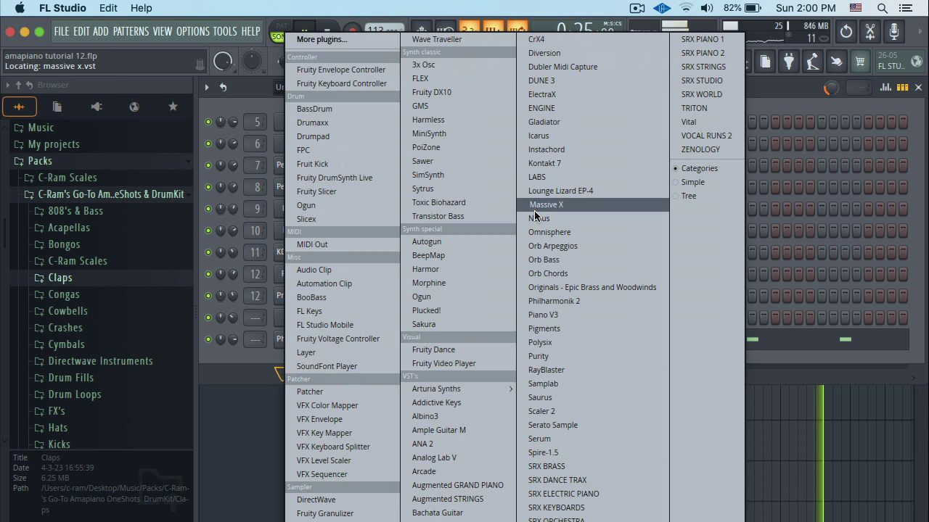
left_click(535, 210)
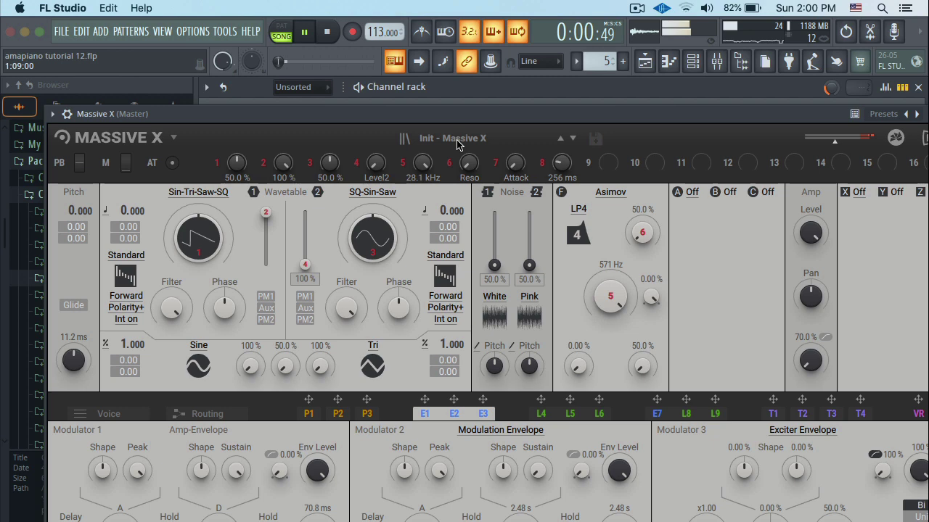
Step: Filter the Massive X preset library to the Synth Lead sound type and audition the Accellead preset
left_click(457, 143)
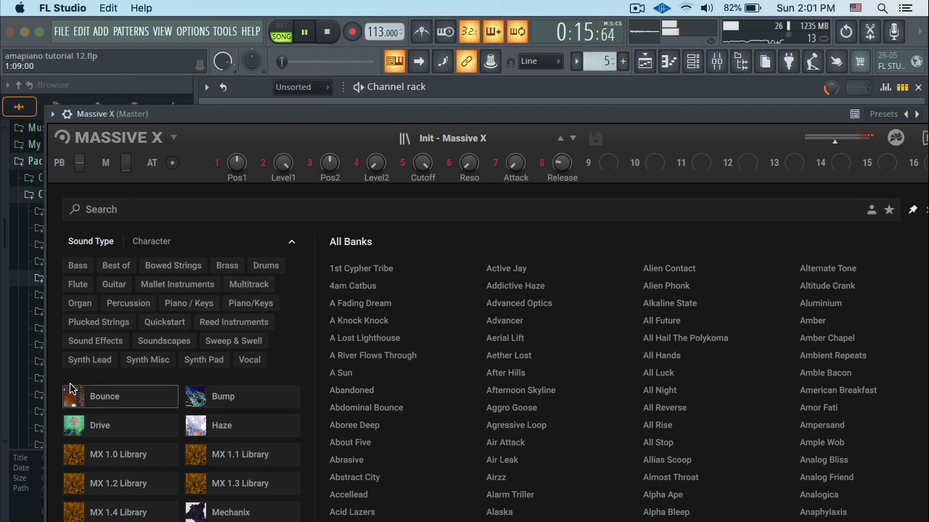
left_click(90, 361)
left_click(374, 273)
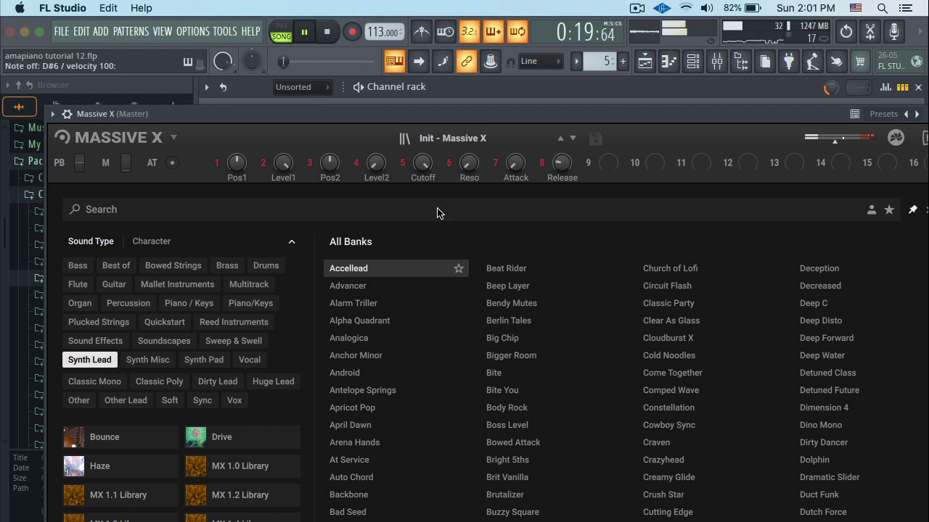
left_click(370, 290)
left_click(366, 272)
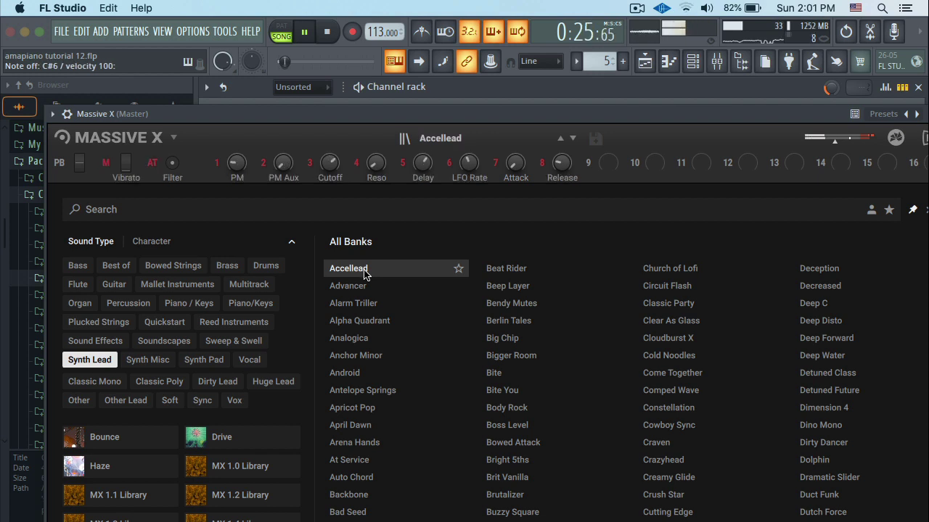
Step: Audition the Synth Lead presets from Advancer through Antelope Springs over the playing arrangement
left_click(356, 289)
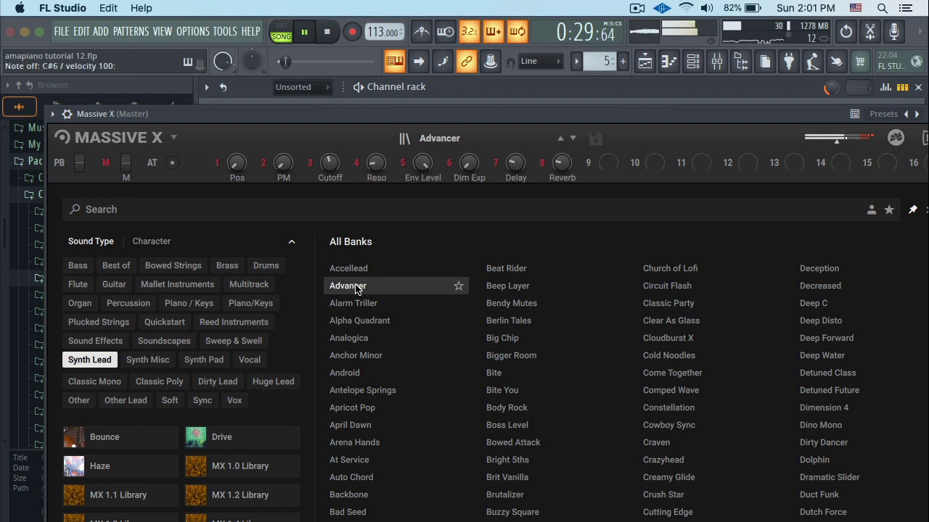
left_click(359, 305)
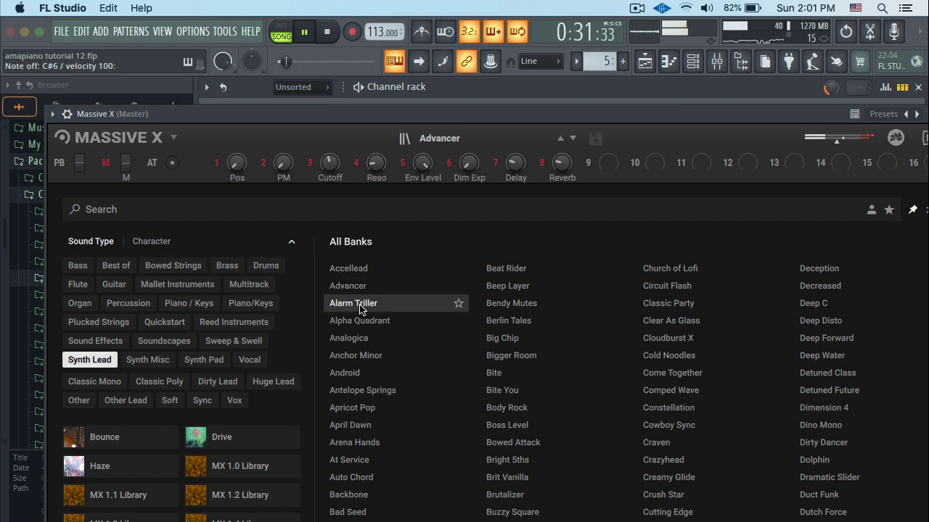
left_click(360, 324)
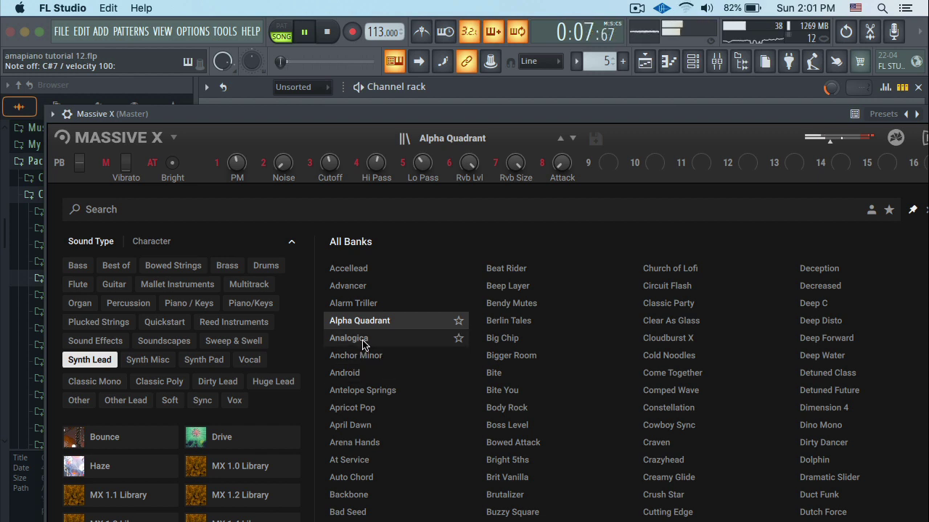
left_click(364, 341)
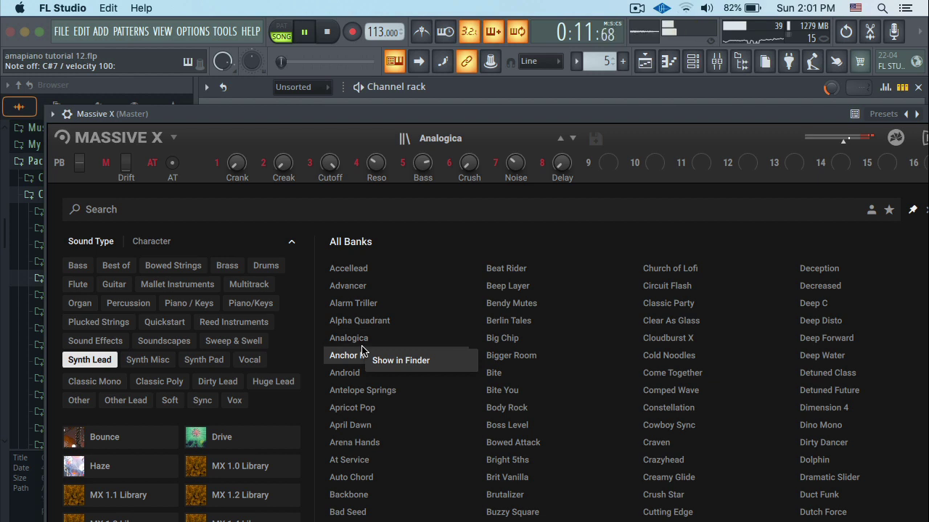
left_click(346, 360)
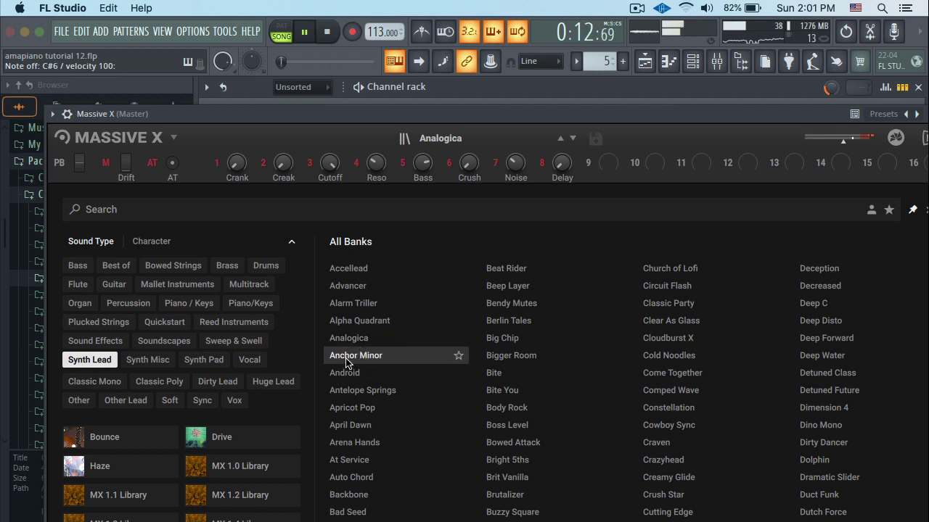
left_click(376, 380)
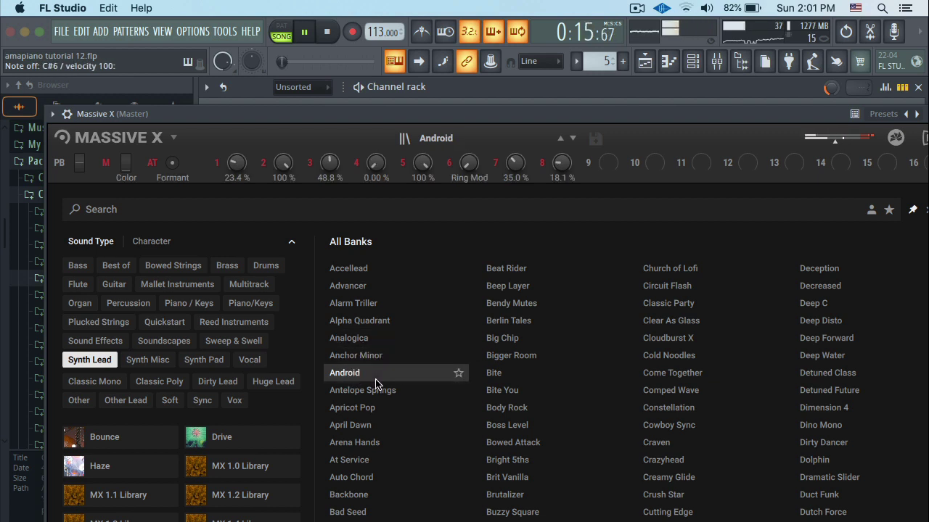
left_click(370, 395)
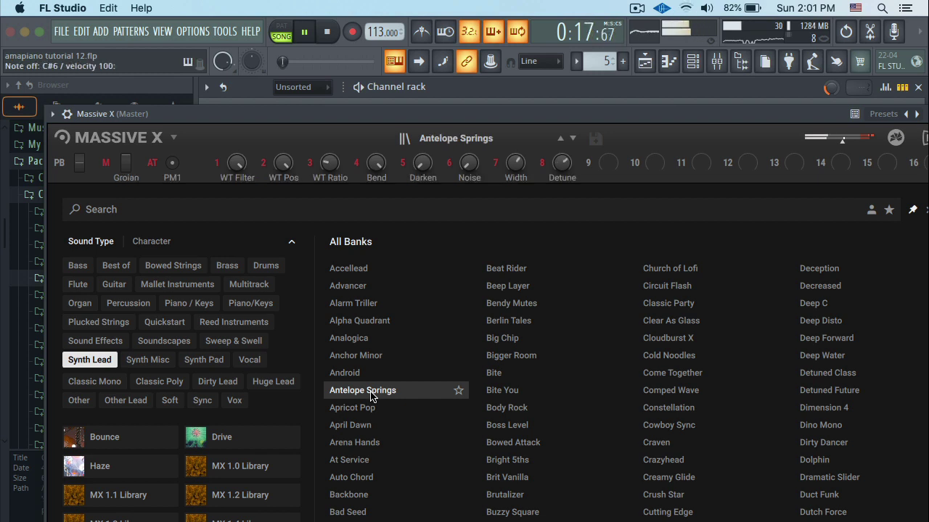
Step: Audition Apricot Pop and April Dawn, return to Apricot Pop, and try Arena Hands and At Service
left_click(365, 407)
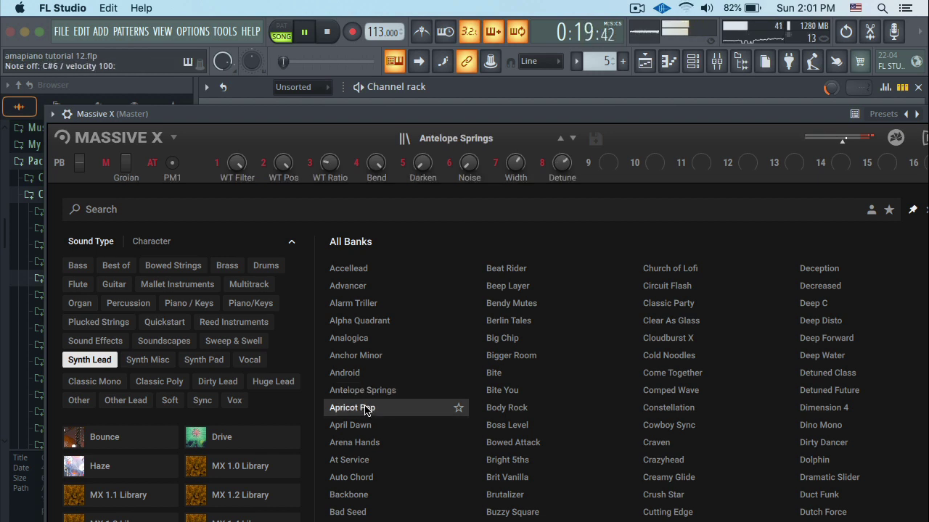
left_click(355, 425)
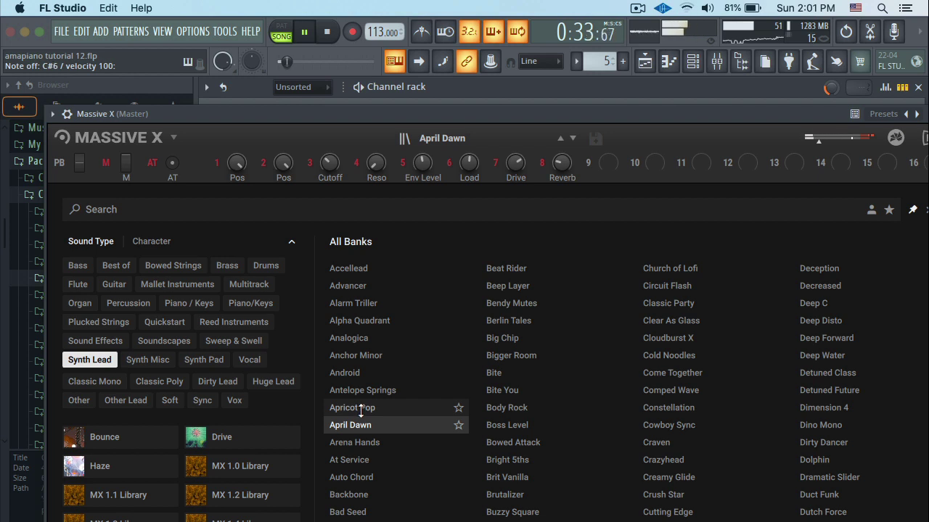
left_click(360, 411)
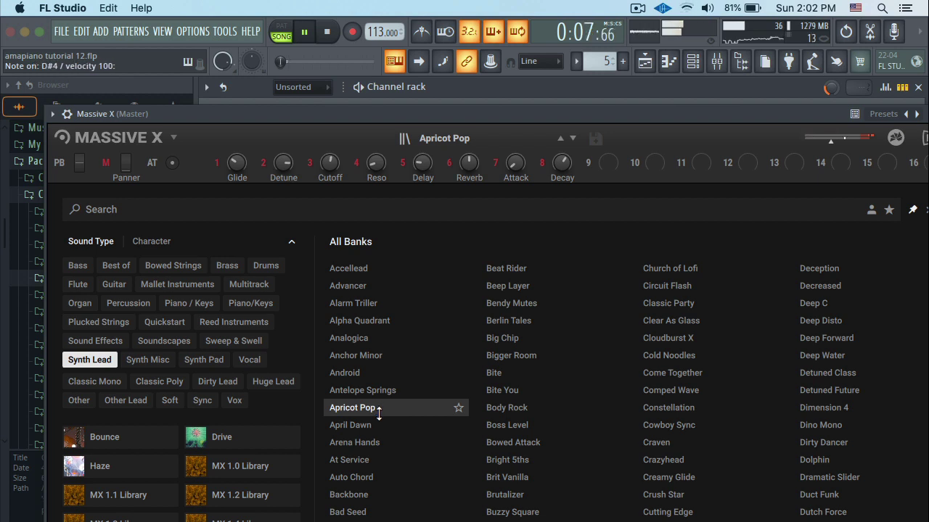
left_click(355, 443)
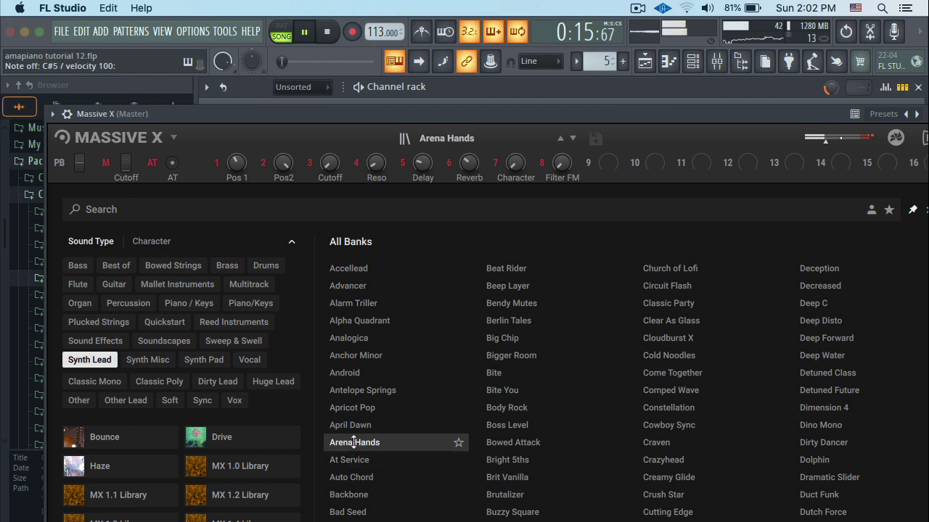
left_click(355, 450)
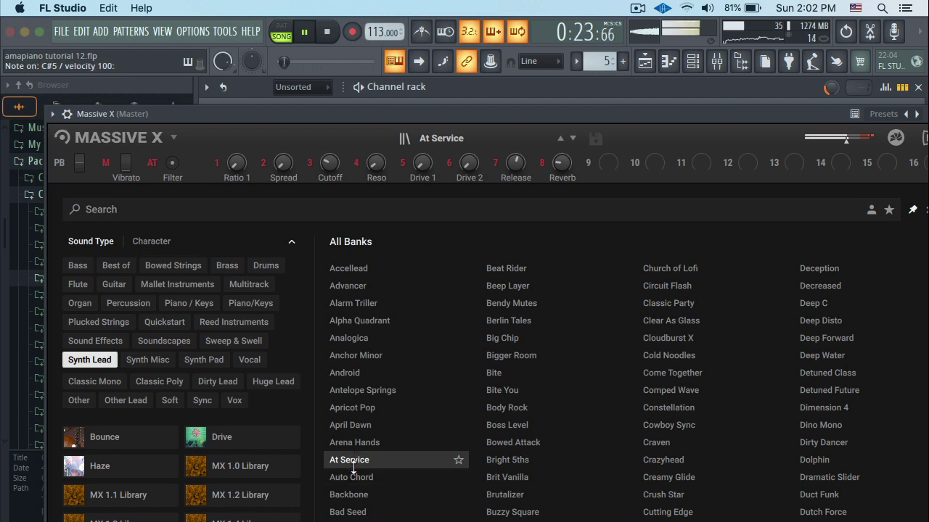
Step: Audition the Auto Chord, Backbone, Bad Seed and Balearic Saw presets against the beat
left_click(351, 476)
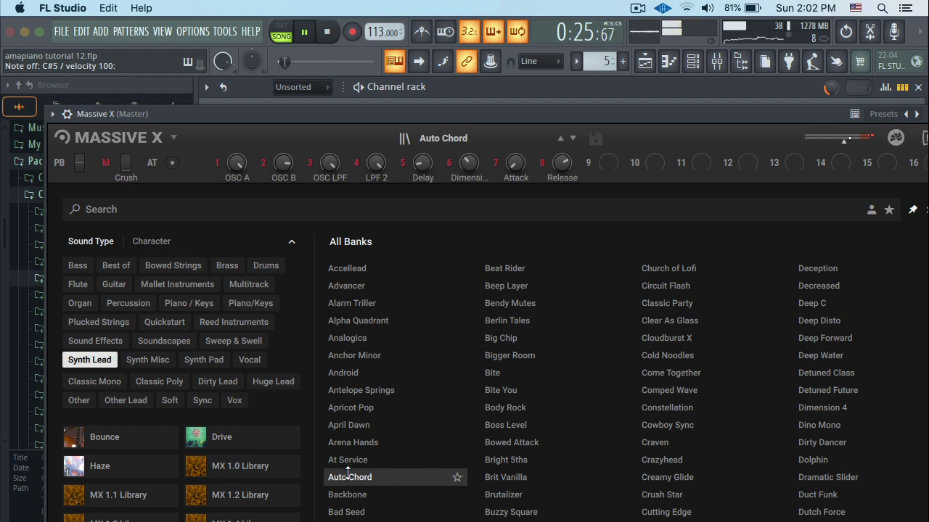
left_click(361, 495)
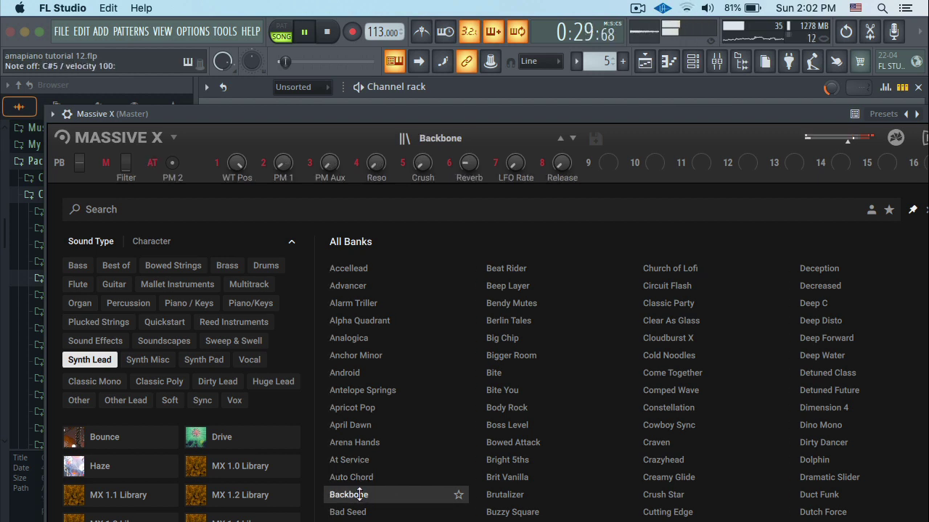
left_click(350, 507)
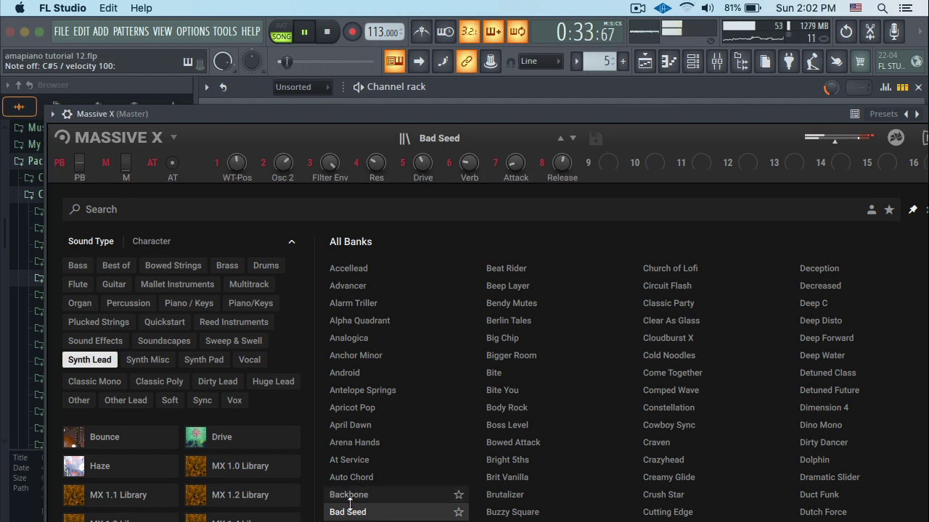
scroll(359, 501, "right", 1)
scroll(358, 501, "left", 1)
left_click(353, 521)
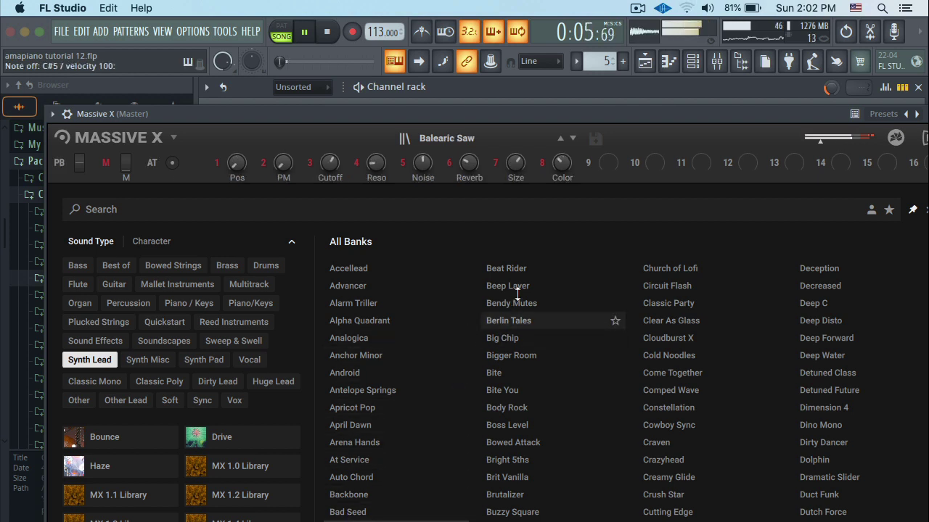
Step: Audition the lead presets Beat Rider, Beep Layer, Bendy Mutes, Berlin Tales and Big Chip
left_click(506, 269)
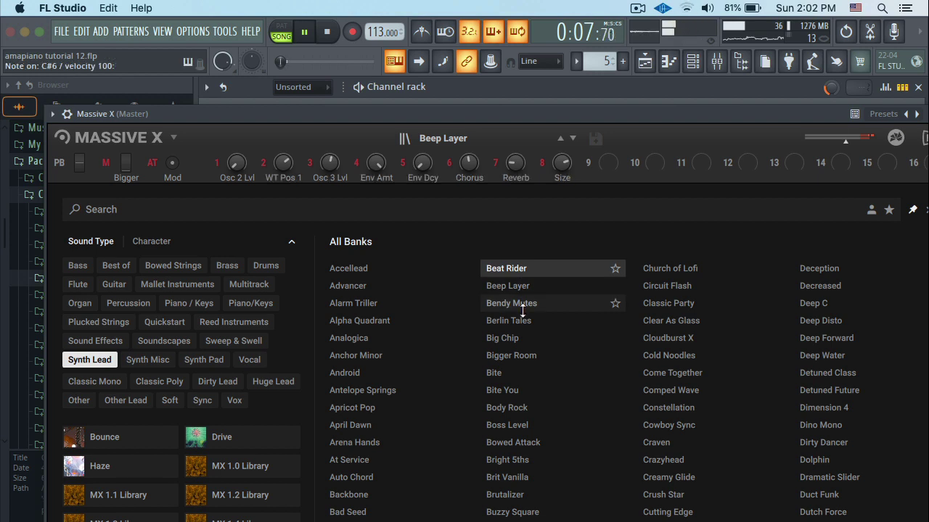
left_click(522, 287)
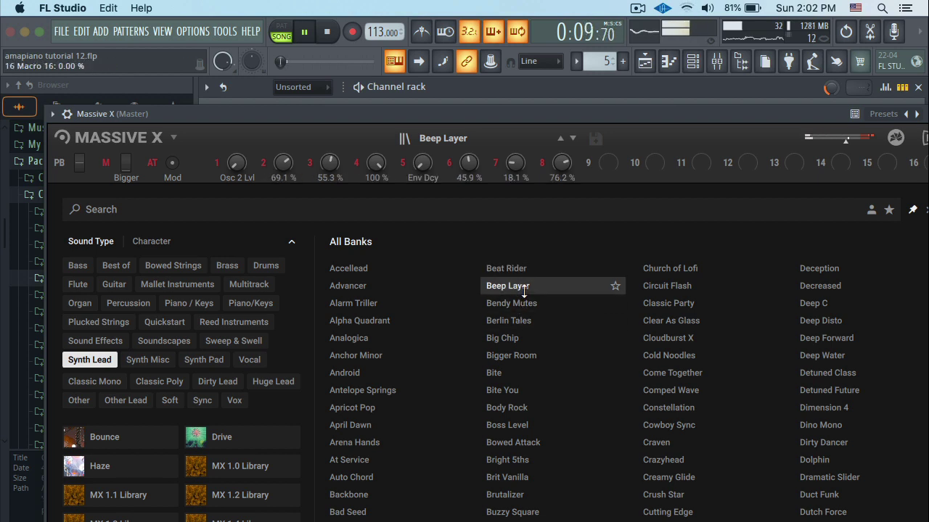
left_click(520, 302)
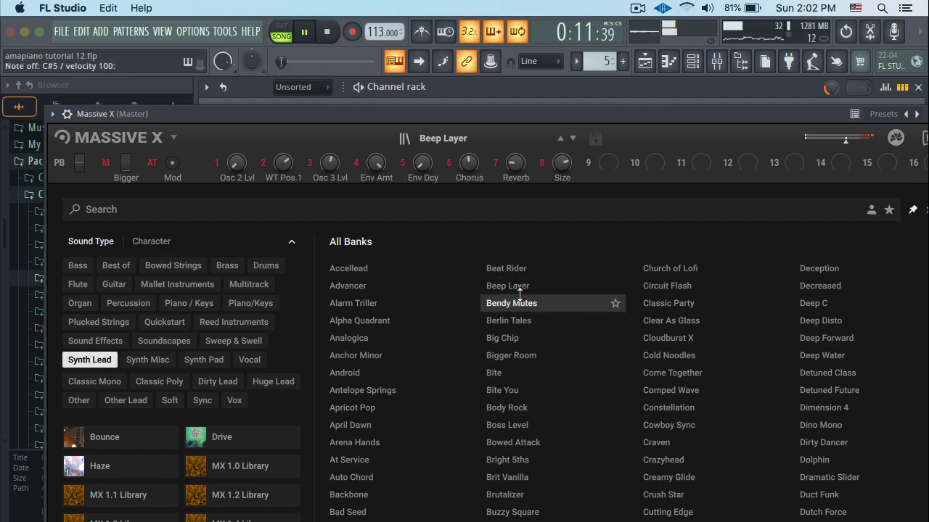
left_click(508, 319)
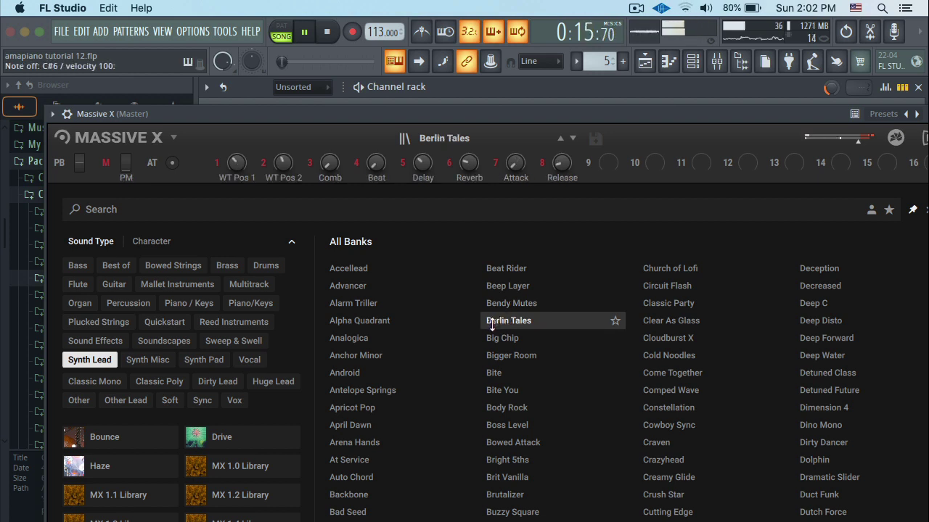
left_click(509, 340)
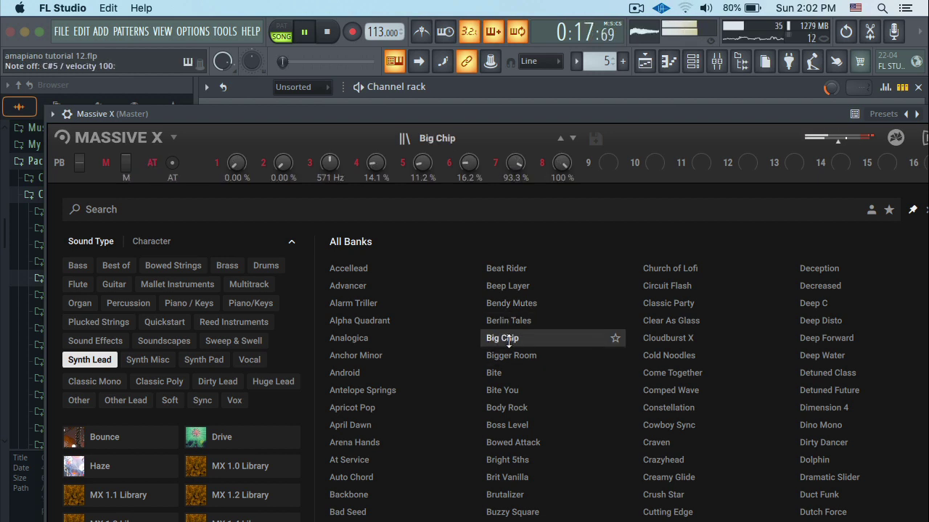
Step: Audition the lead presets Bigger Room, Bite, Bite You, Body Rock and Boss Level over the playing beat
left_click(508, 356)
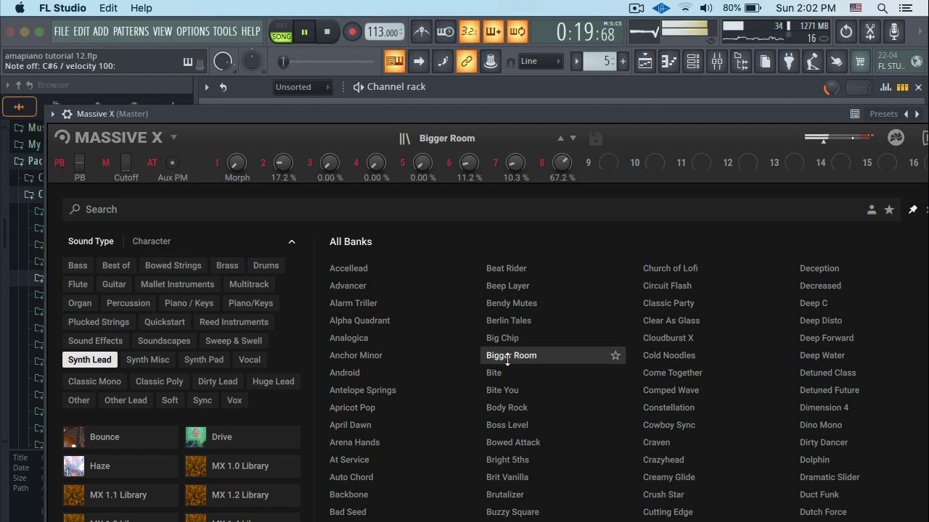
left_click(499, 373)
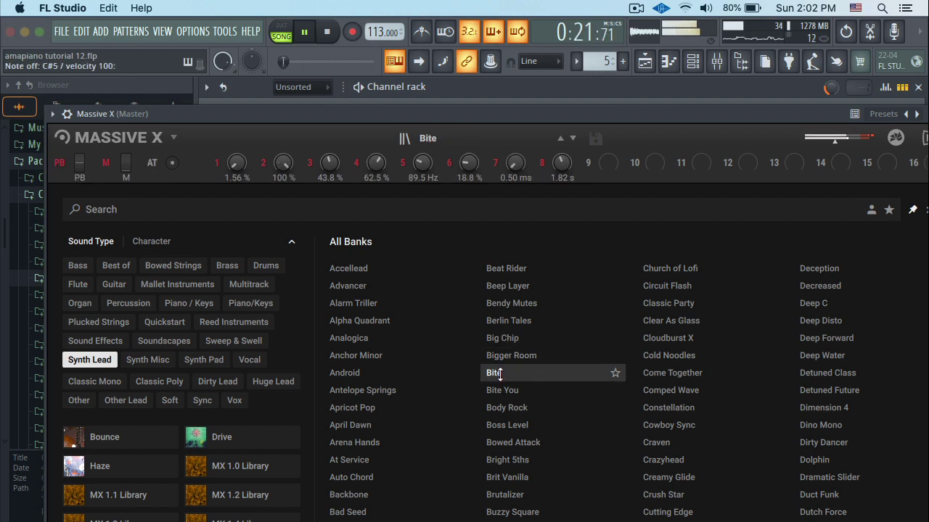
left_click(505, 389)
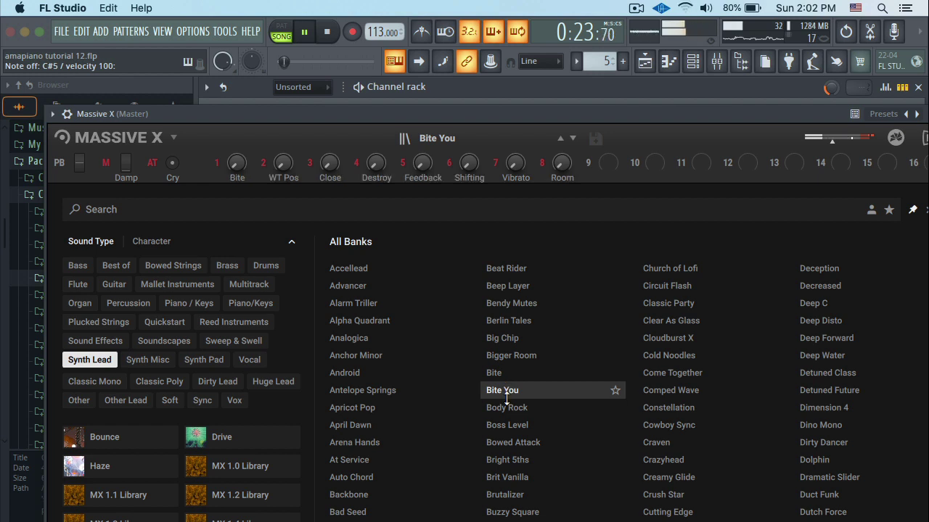
left_click(515, 408)
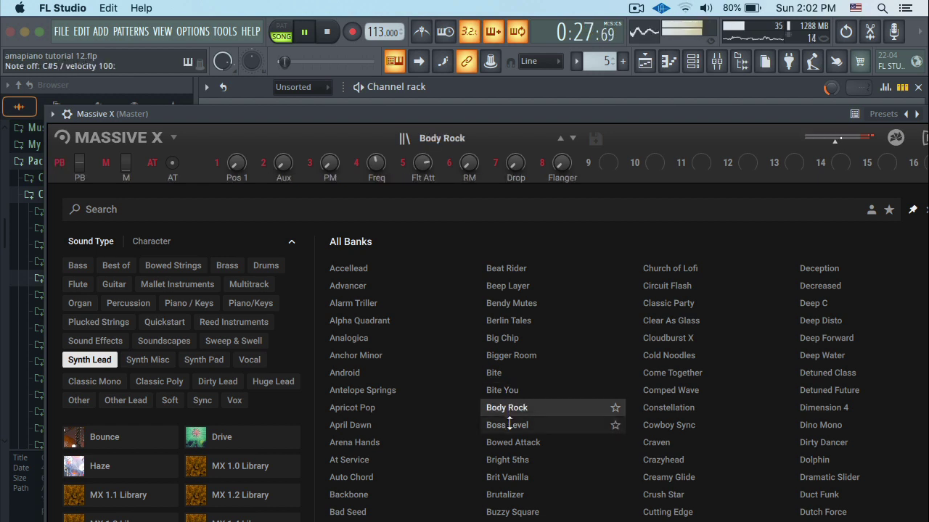
left_click(505, 427)
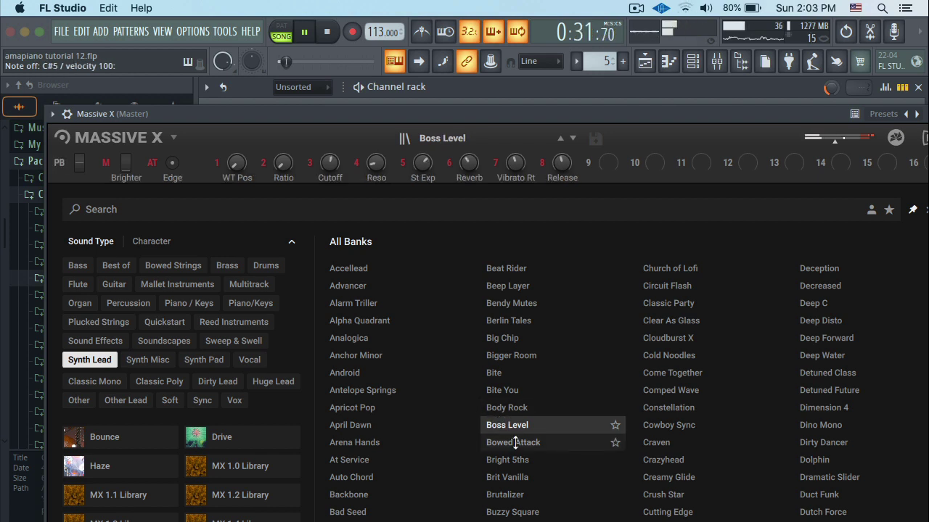
Step: Audition Bowed Attack, Bright 5ths, Brit Vanilla and Brutalizer, and settle on the Backbone preset for Massive X
left_click(519, 443)
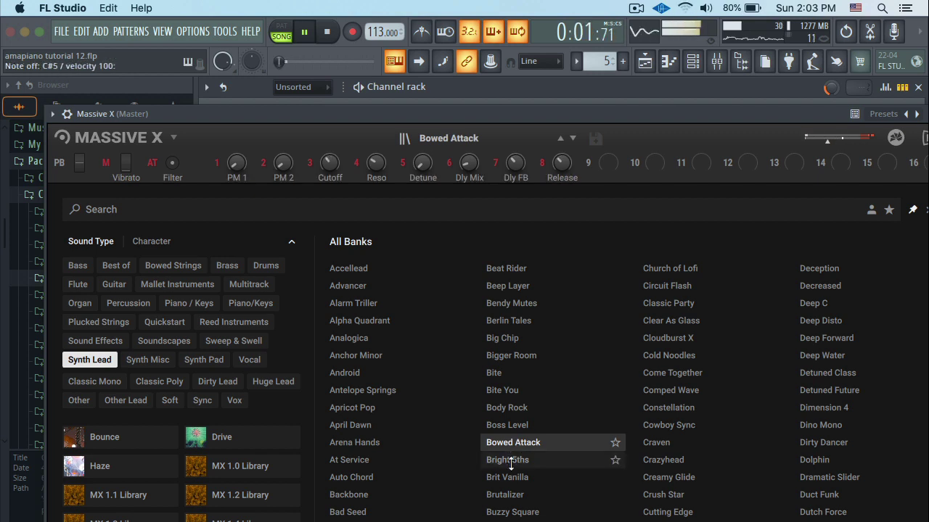
left_click(511, 461)
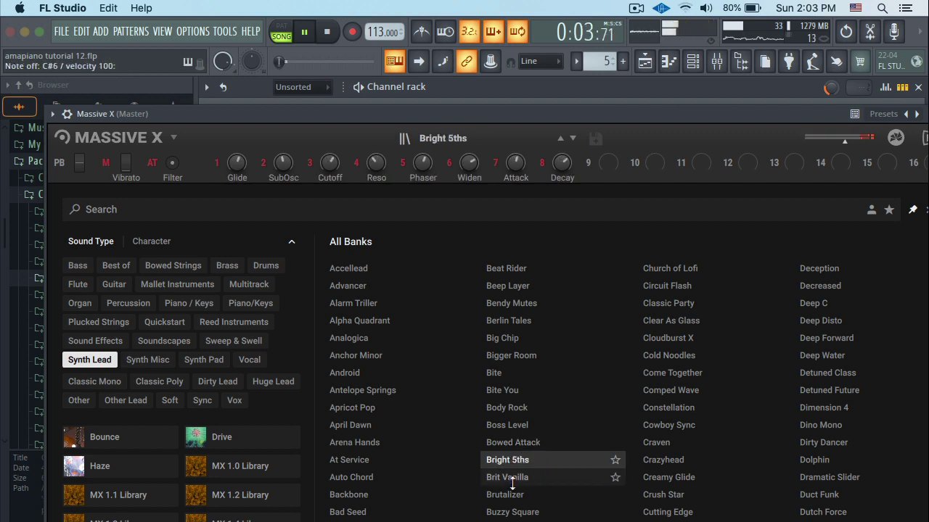
left_click(511, 480)
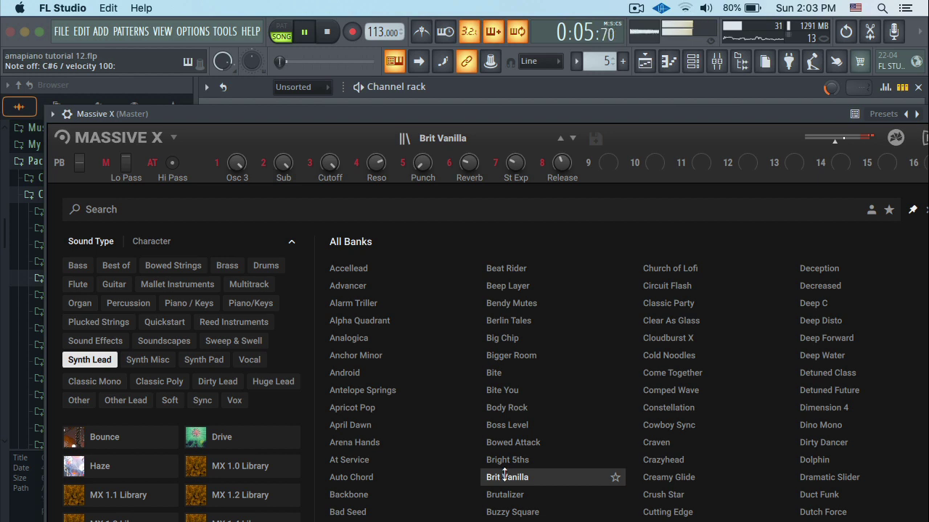
left_click(507, 493)
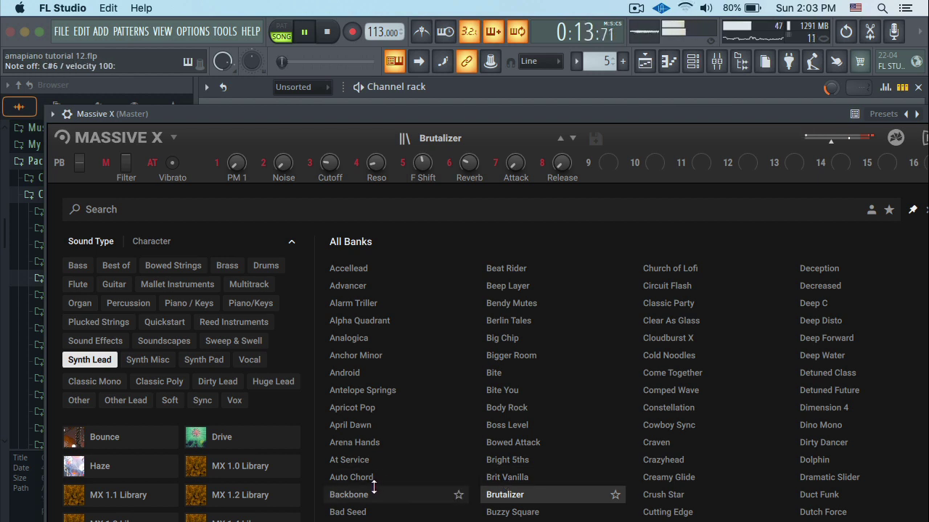
left_click(349, 495)
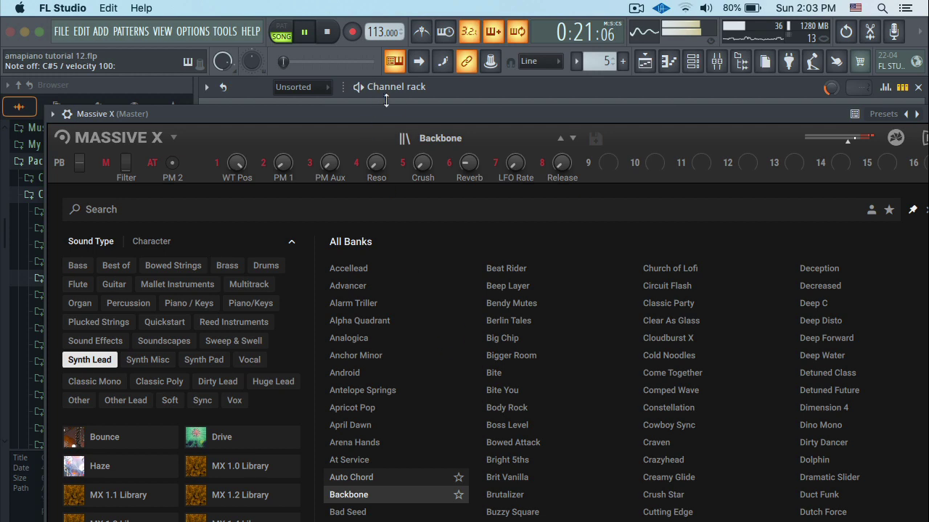
Step: Create Pattern 6 and place its clip at bar 1 of Track 10 in the playlist
key("F5")
key("space")
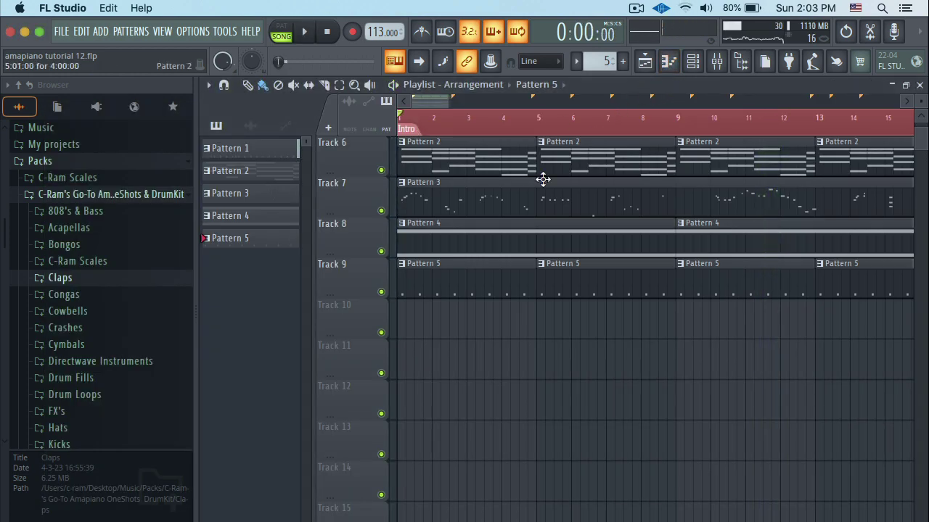
key("F4")
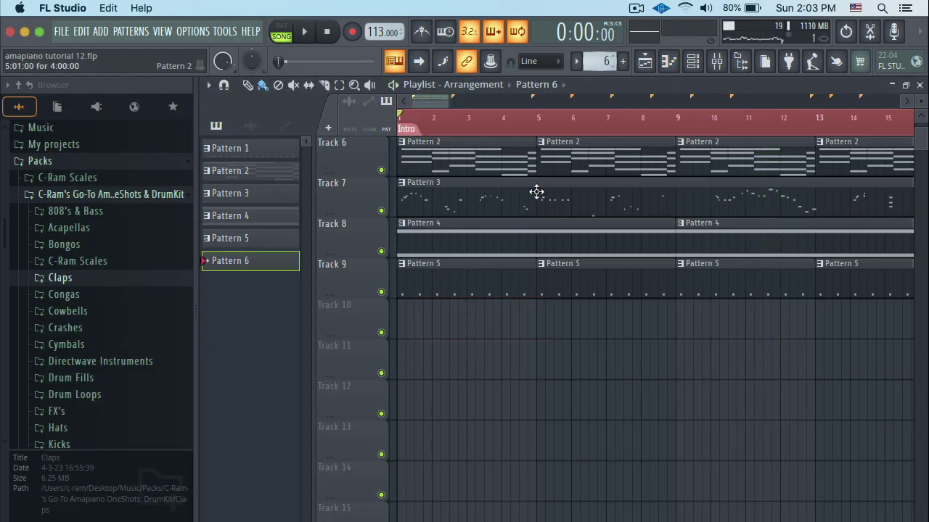
left_click(420, 314)
key("space")
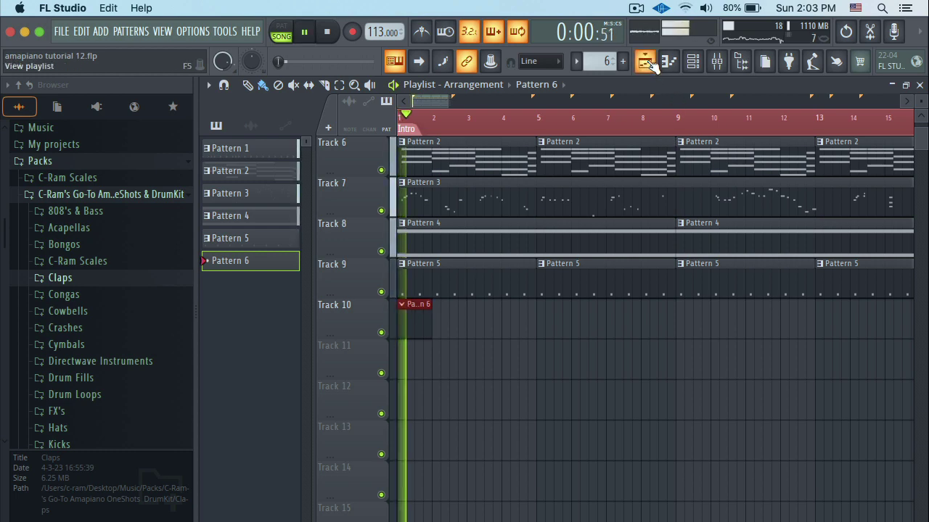
key("space")
Step: Open the piano roll of the Massive X channel for Pattern 6 and try out its C# notes with the arrangement
left_click(692, 66)
left_click(693, 62)
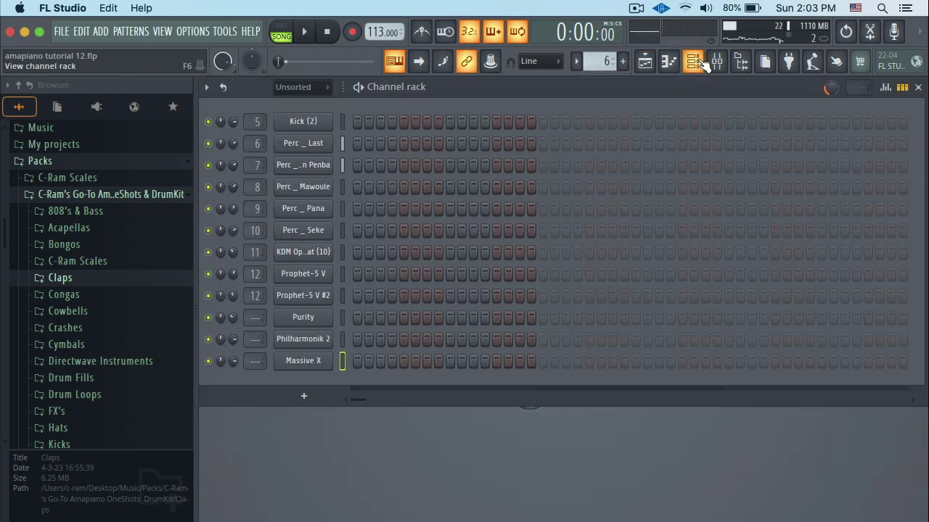
right_click(331, 358)
left_click(363, 343)
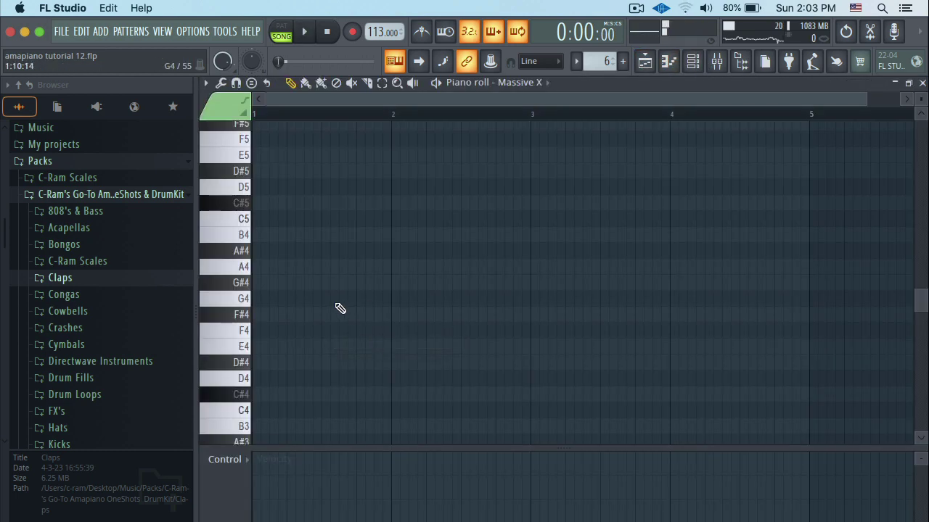
key("2")
key("2")
key("2")
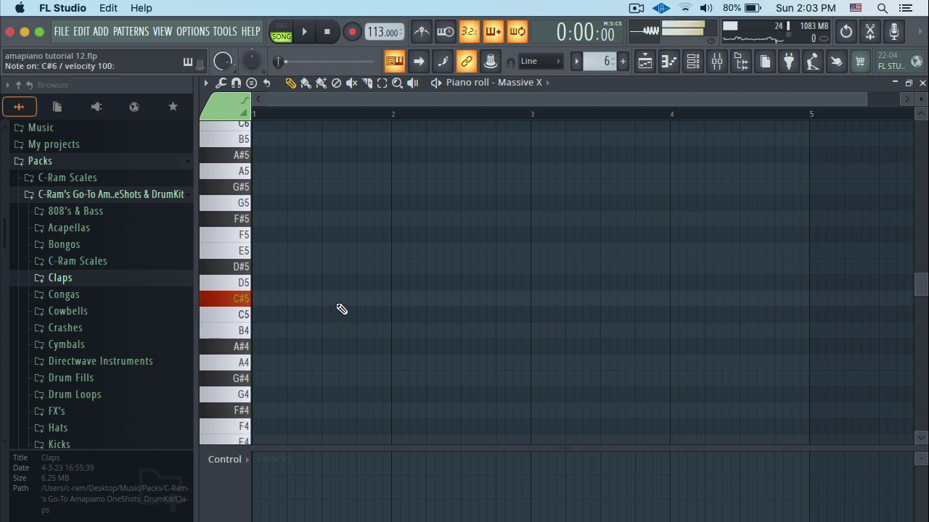
key("space")
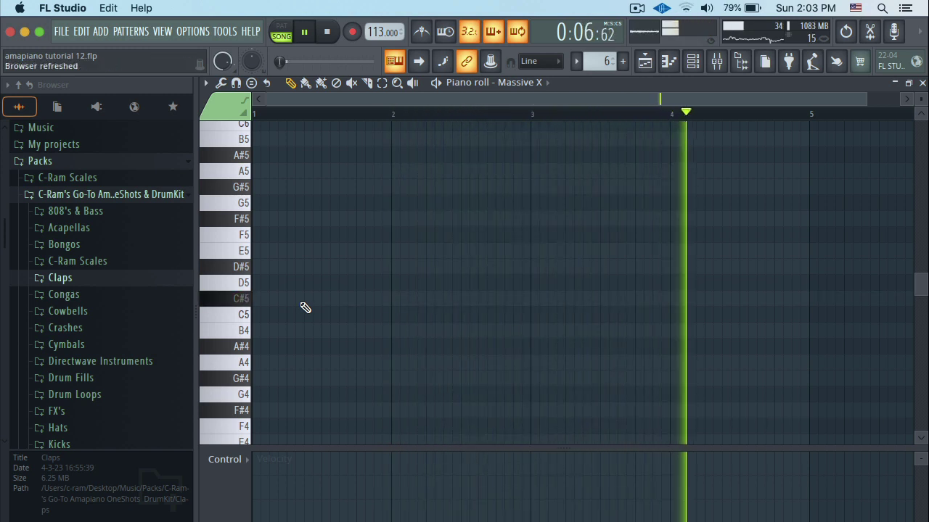
Step: Place one-step notes on C#6 and C#5 at the very start of bar 1 and play them back
scroll(314, 261, "up", 3)
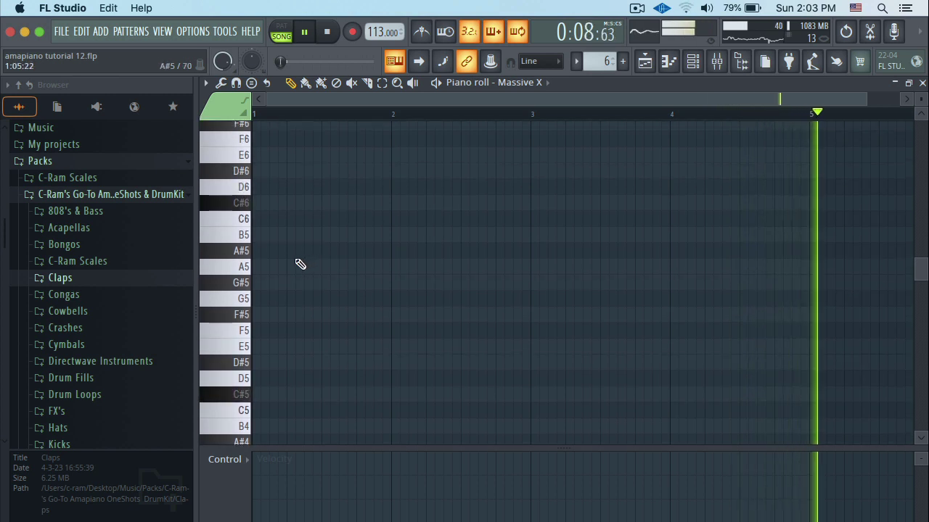
left_click(255, 203)
key("space")
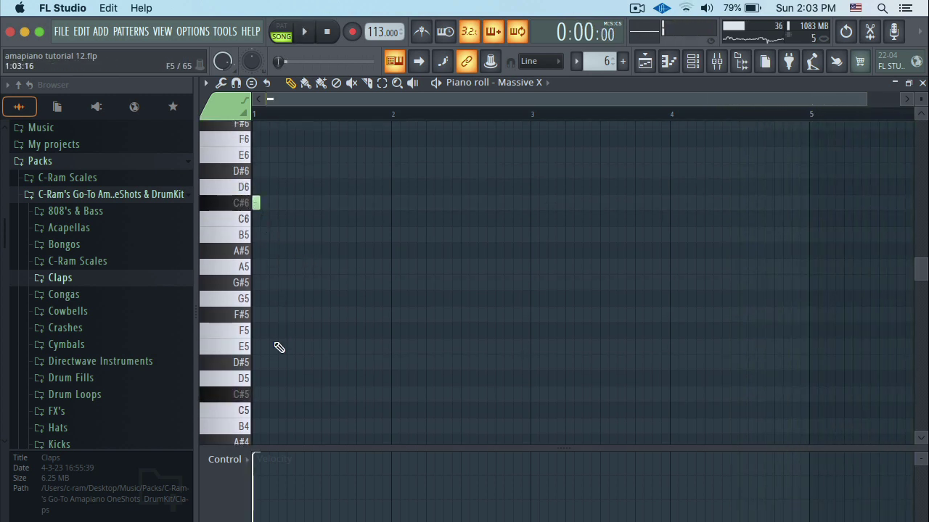
left_click(264, 394)
key("space")
key("space")
left_click_drag(263, 395, 257, 394)
key("space")
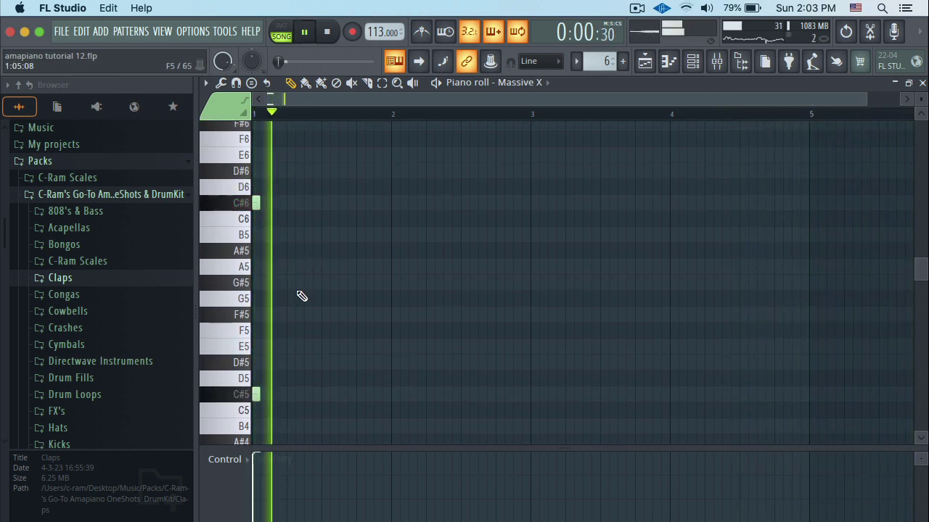
Step: Try additional C#6 notes on steps 3 and 7 of bar 1 against the beat and delete them
key("space")
key("space")
key("space")
key("space")
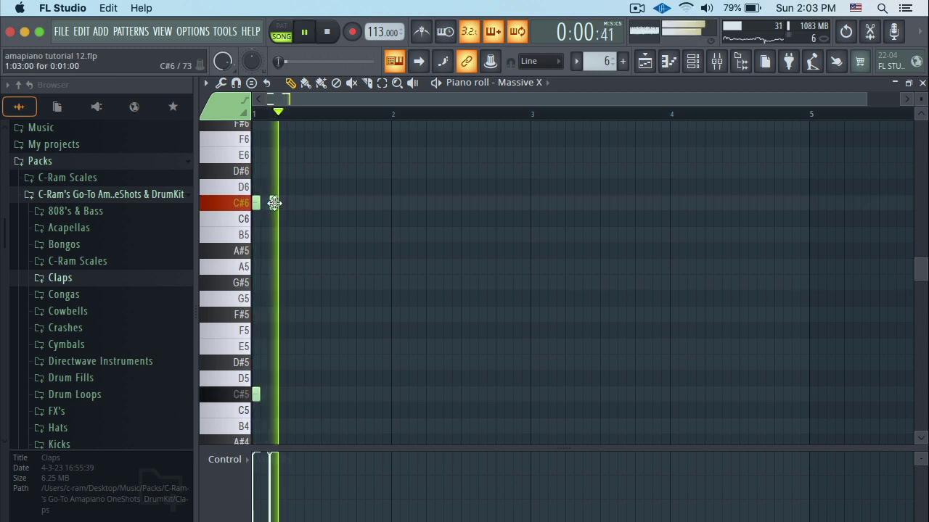
key("space")
key("space")
left_click(307, 207)
right_click(311, 206)
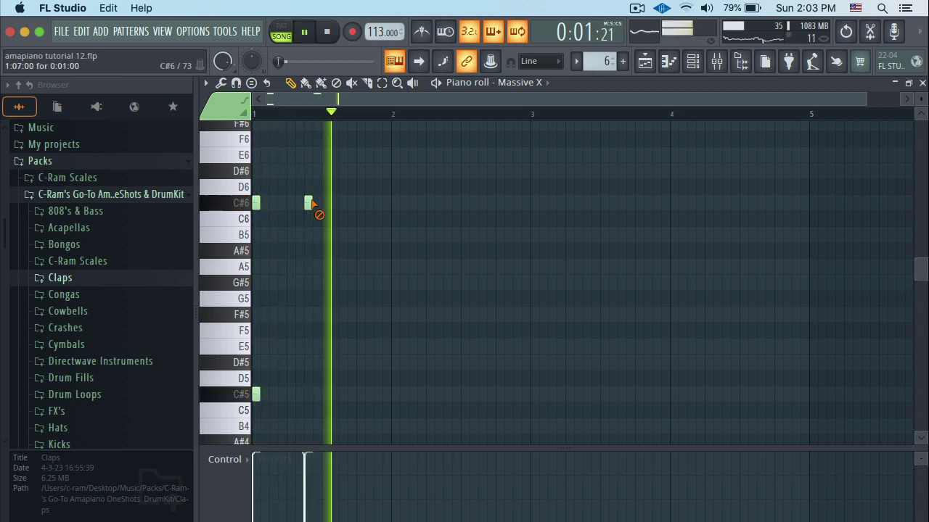
key("space")
key("space")
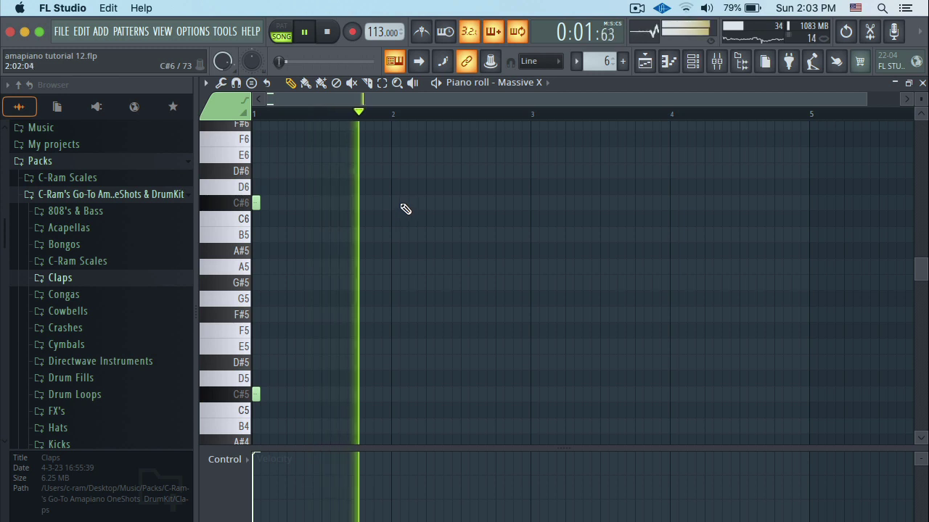
Step: Add a C#6 note on step 9 of bar 1 and check it in playback
key("space")
key("space")
left_click(325, 204)
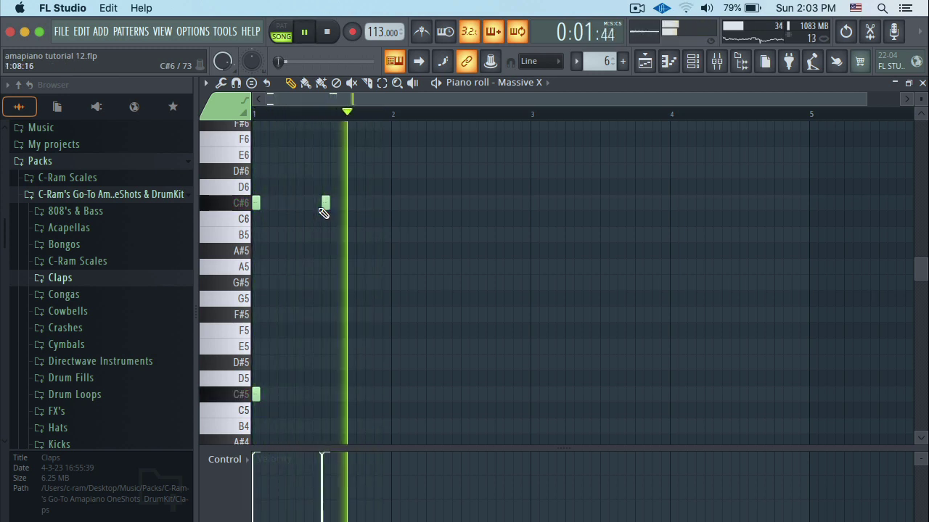
key("space")
key("space")
Step: Try a C#5 note on step 7 of bar 1, delete it and stop playback
left_click(307, 395)
right_click(308, 396)
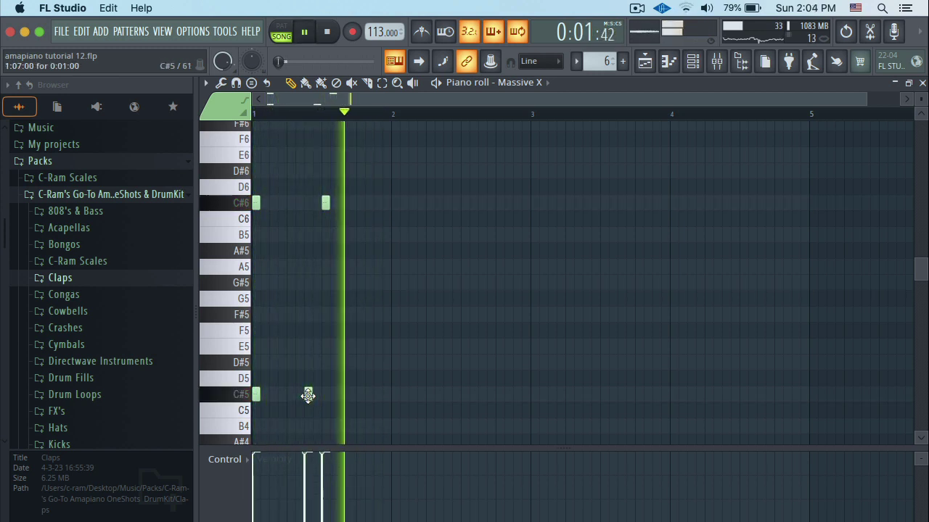
key("space")
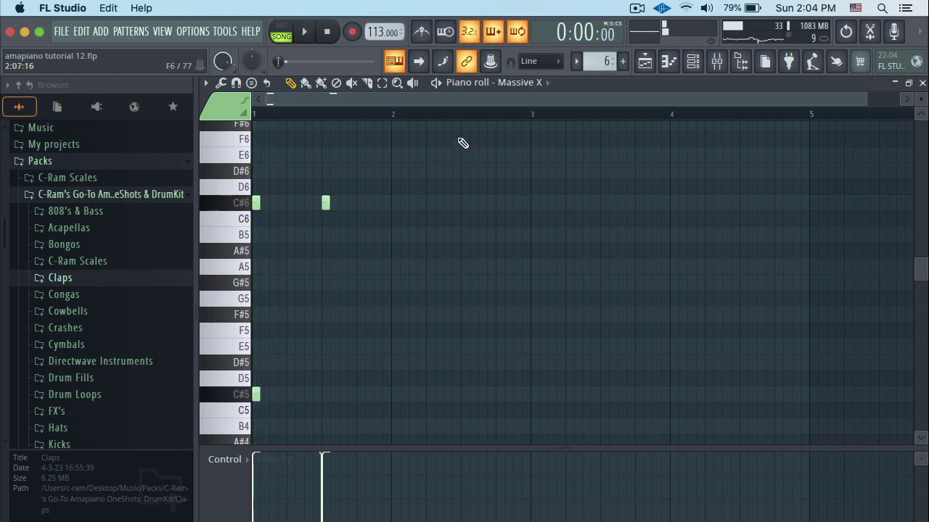
Step: Set the snap to 1/4 step and shorten the C#6 and C#5 notes in bar 1 to about half a step
left_click(540, 61)
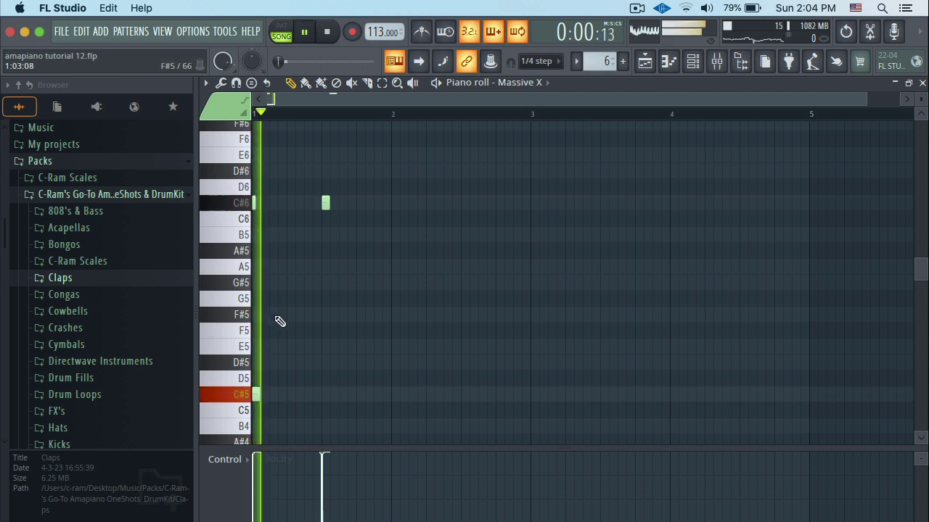
key("space")
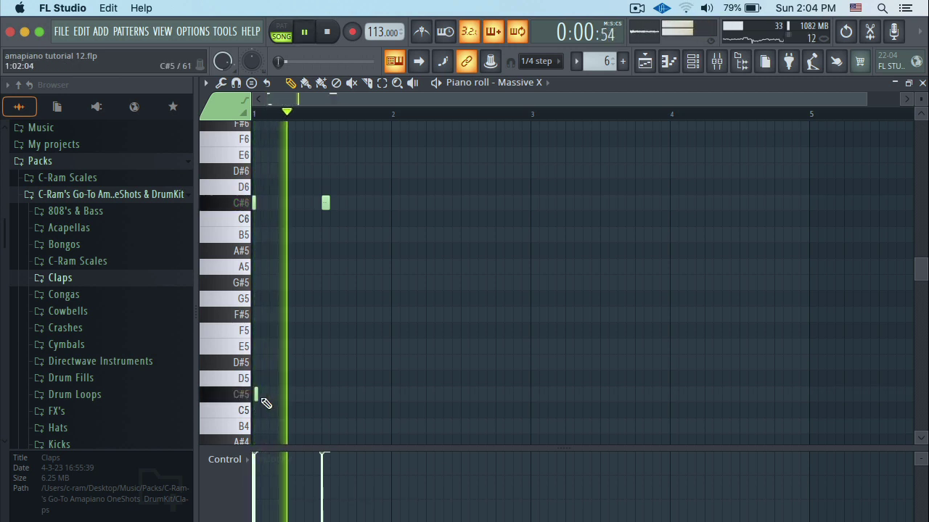
left_click(266, 203)
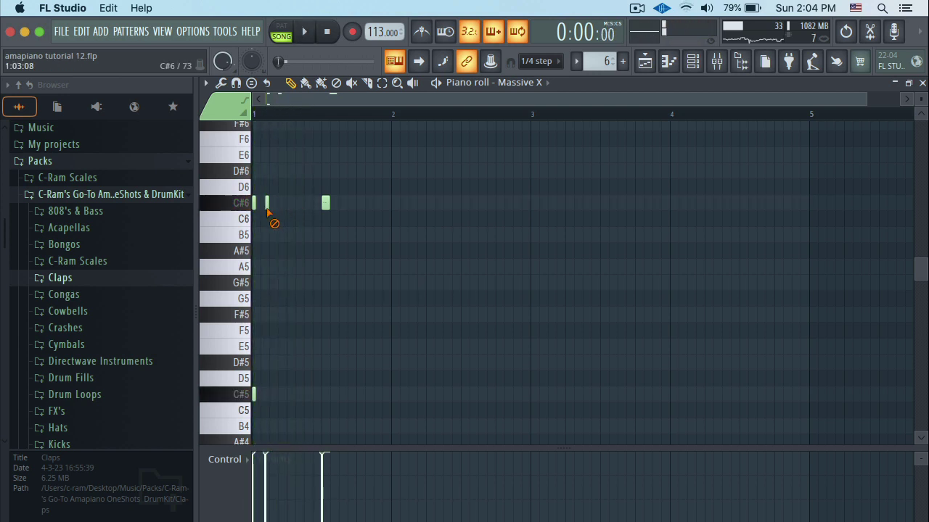
right_click(267, 210)
key("space")
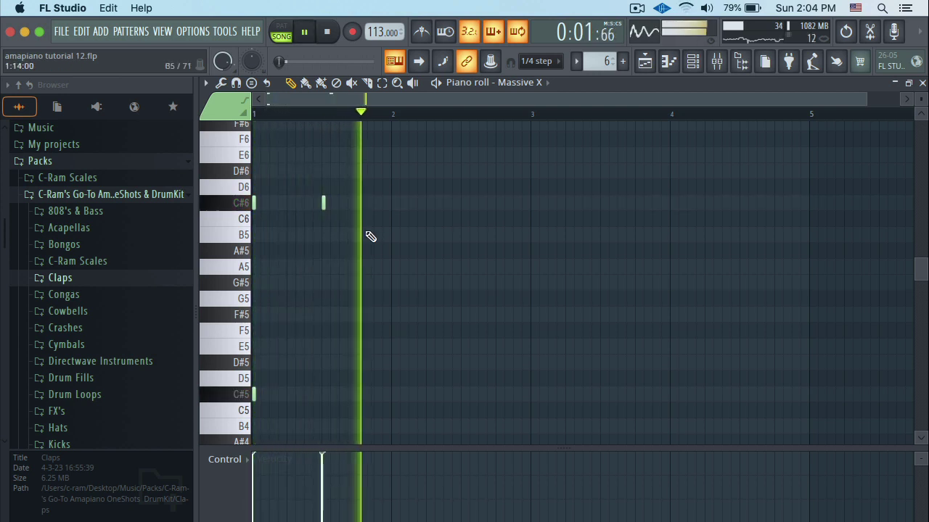
Step: Try a short C#5 note at several positions around steps 9 and 10 of bar 1 and delete it
left_click(331, 394)
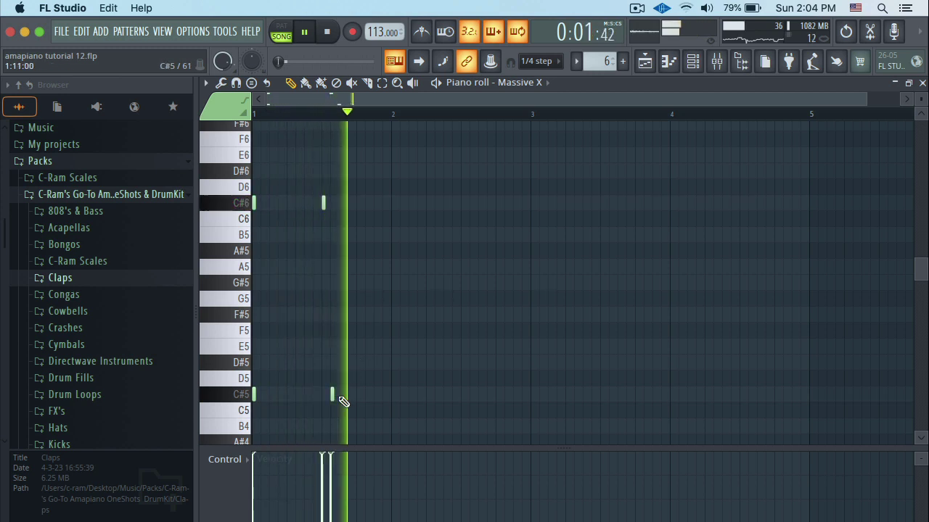
right_click(332, 396)
left_click(326, 395)
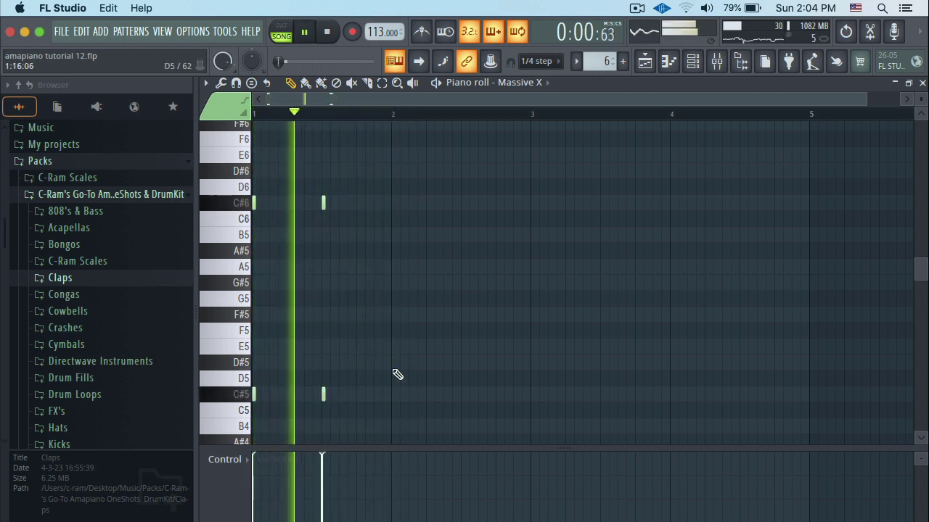
right_click(323, 395)
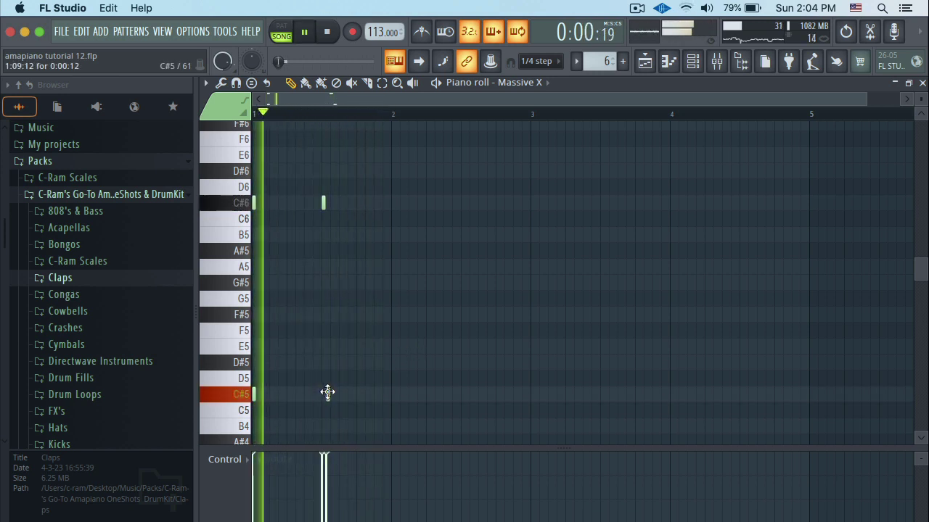
left_click_drag(328, 392, 336, 392)
right_click(334, 395)
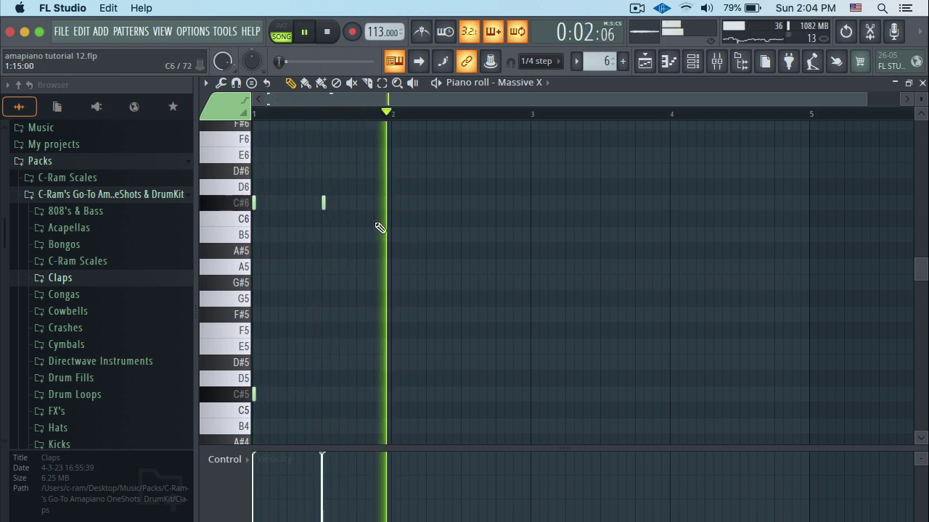
Step: Duplicate the bar 1 C# stab notes in the Massive X piano roll repeatedly to fill eight bars
key("ctrl+a")
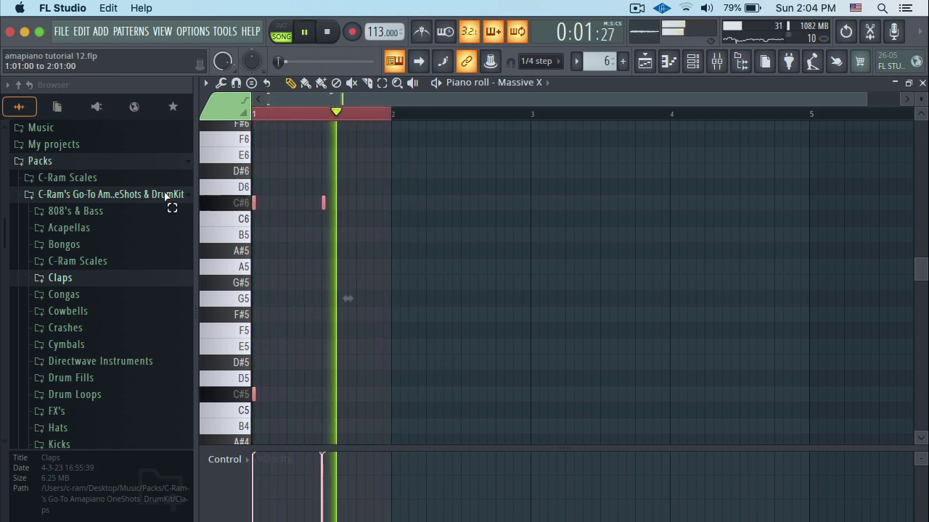
key("ctrl+b")
key("ctrl+b")
key("ctrl+b")
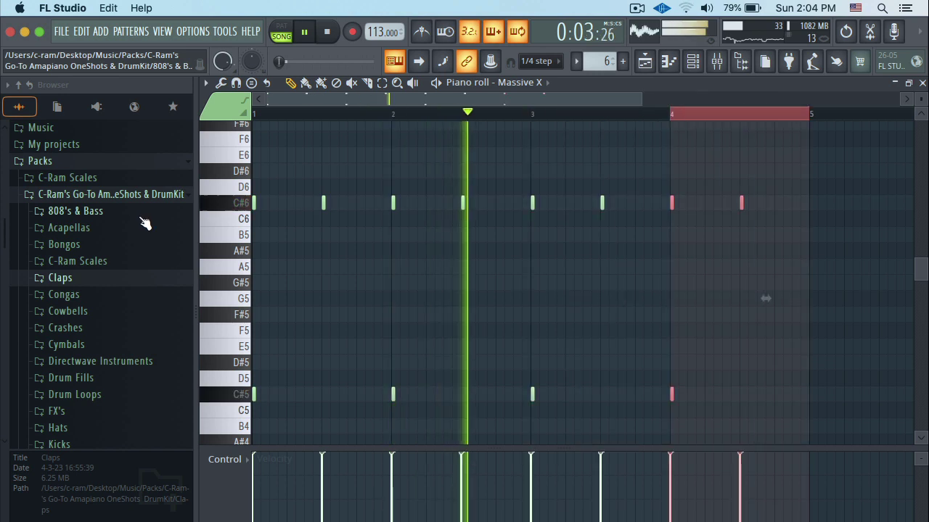
right_click(144, 218)
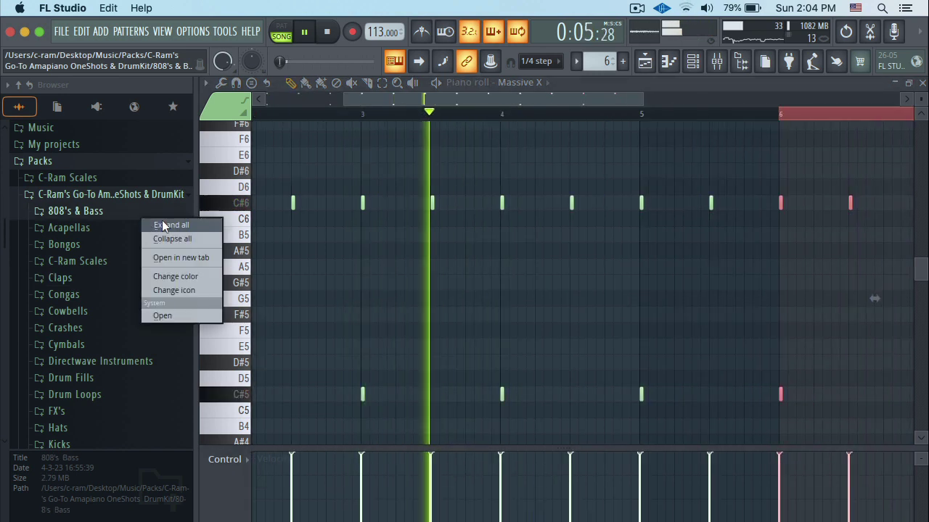
left_click(414, 102)
left_click_drag(473, 97, 528, 100)
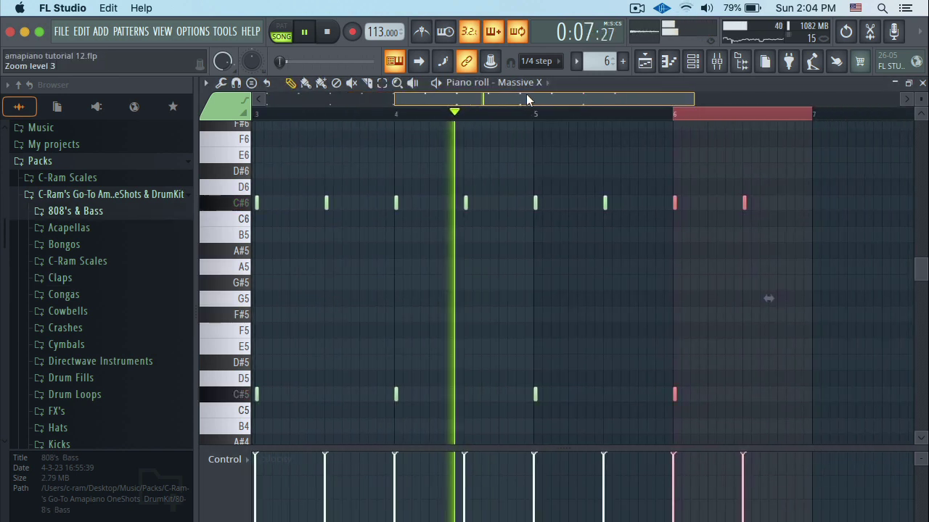
left_click_drag(684, 104, 708, 96)
key("ctrl+b")
key("ctrl+b")
right_click(779, 112)
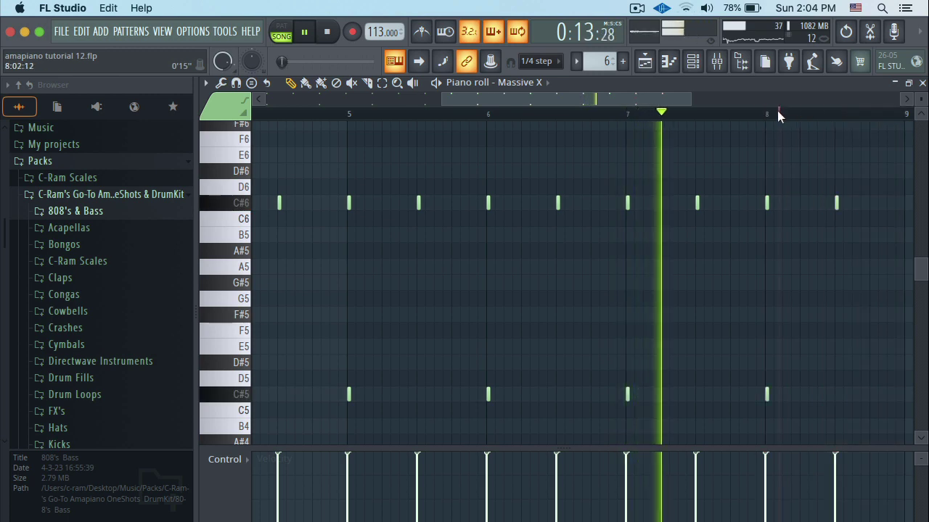
Step: Set the snap to Line and place a second Pattern 6 clip at bar 9 on Track 10 of the playlist
key("F6")
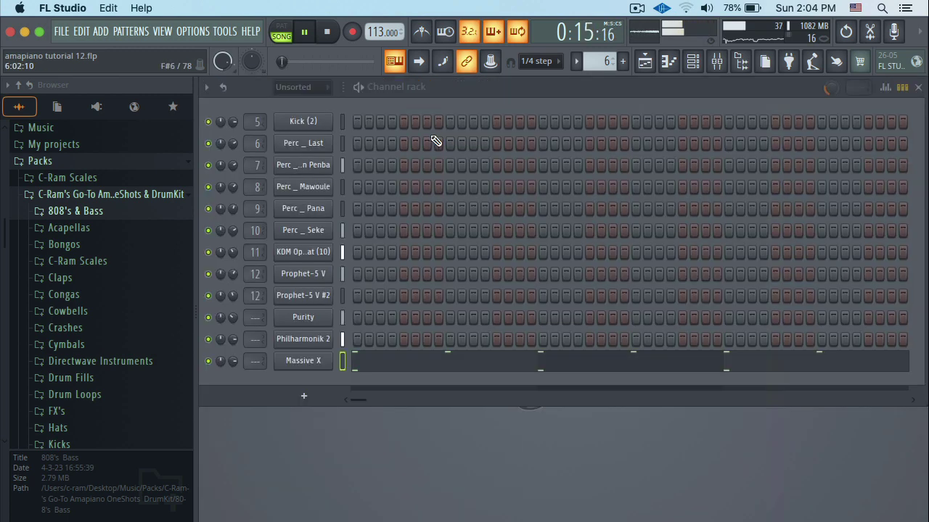
left_click(549, 62)
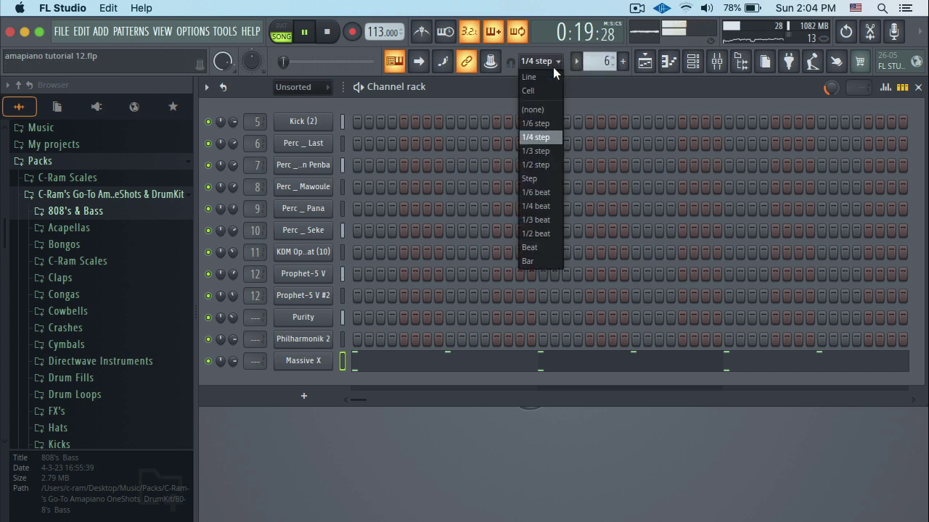
left_click(533, 79)
left_click(644, 61)
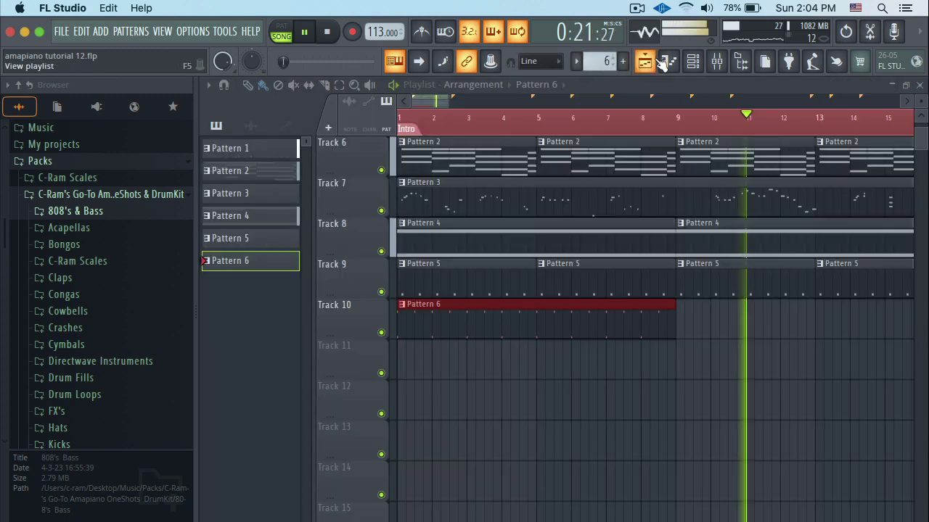
left_click(693, 324)
left_click_drag(693, 325, 688, 337)
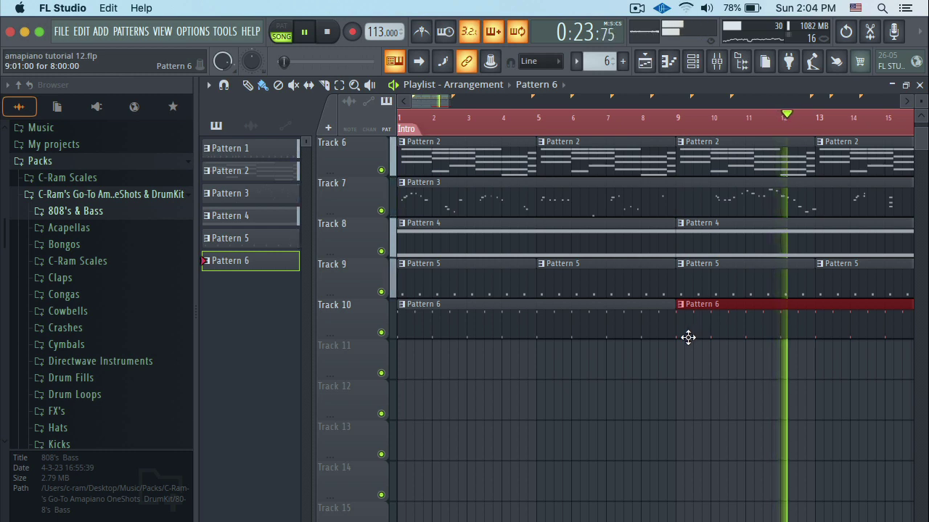
Step: Lower the Massive X channel volume in the channel rack
left_click(704, 61)
left_click(693, 61)
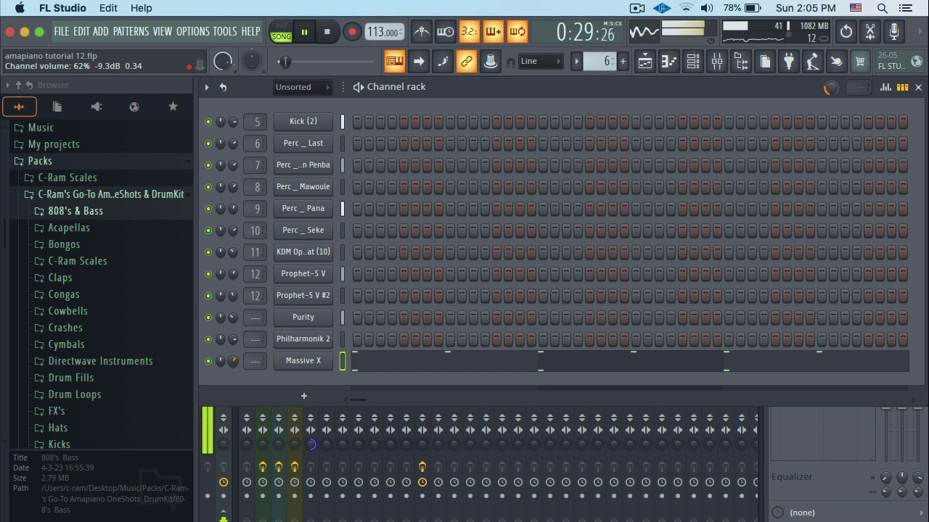
left_click_drag(232, 361, 232, 376)
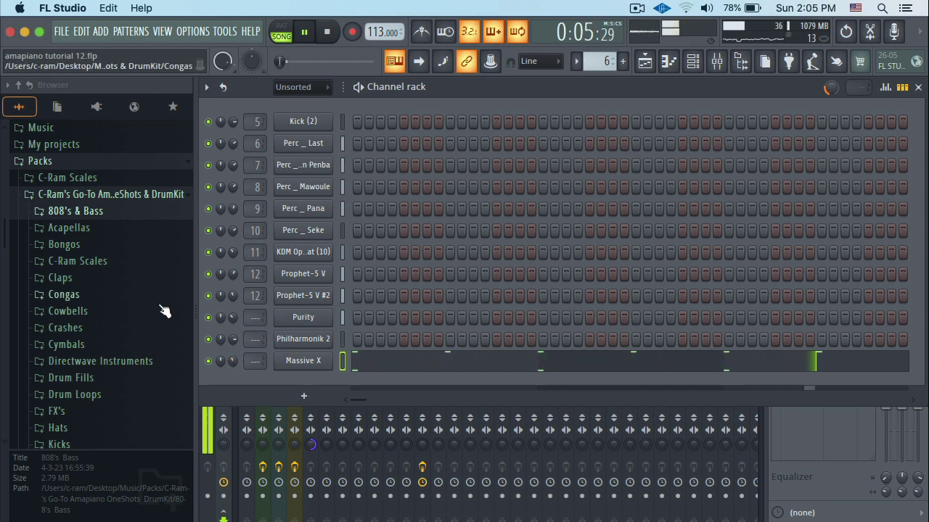
Step: Browse the drum kit's Presets folder and open Fruity DX10 - Log Drums
scroll(151, 363, "down", 4)
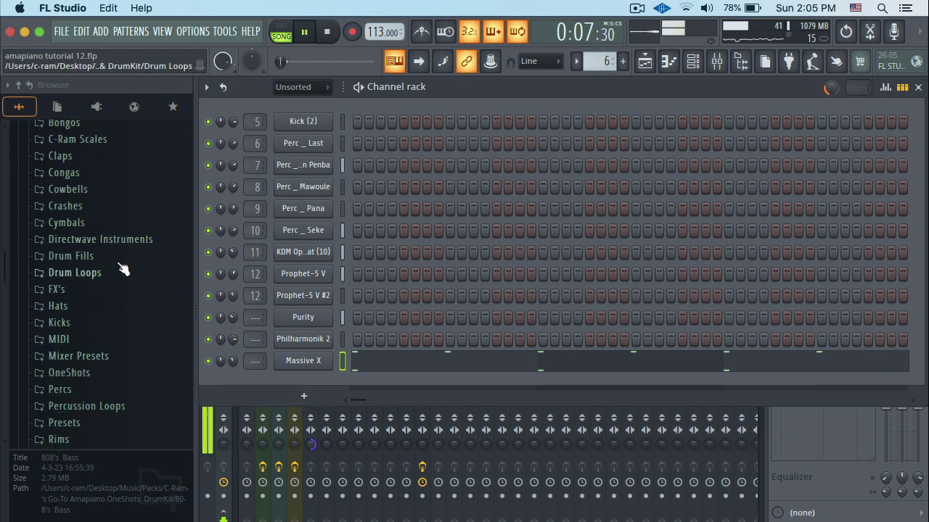
scroll(132, 249, "down", 5)
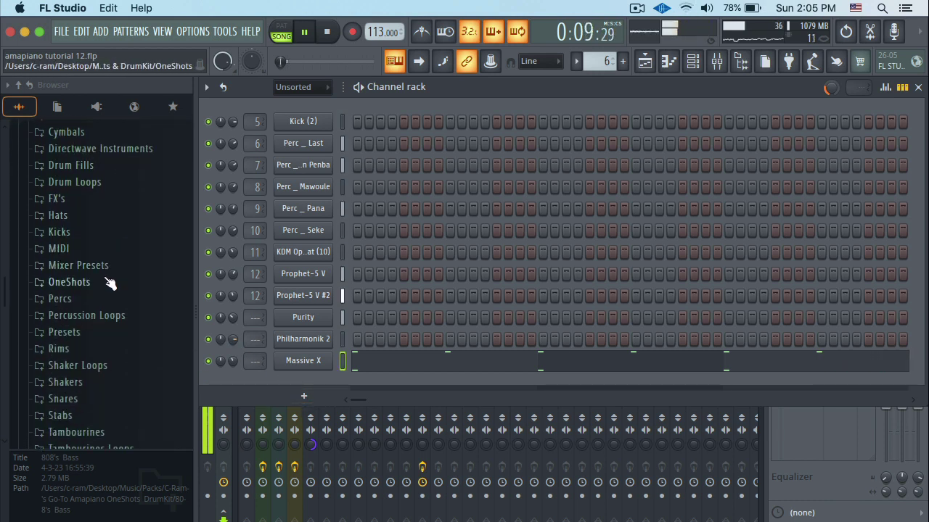
left_click(80, 270)
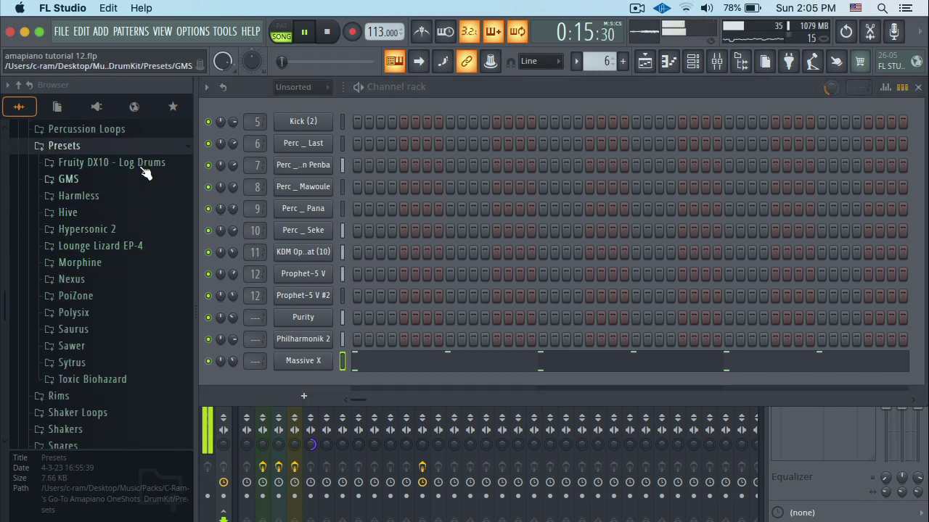
left_click(145, 171)
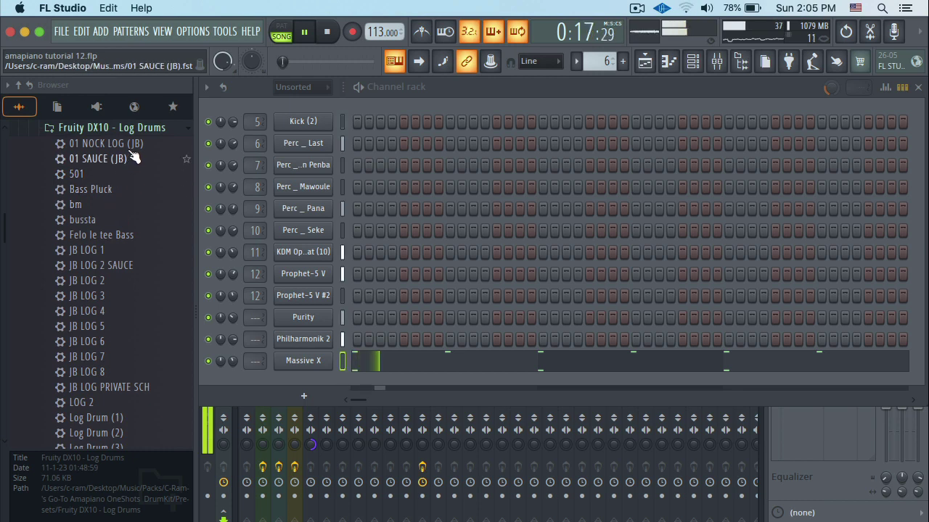
scroll(120, 239, "down", 2)
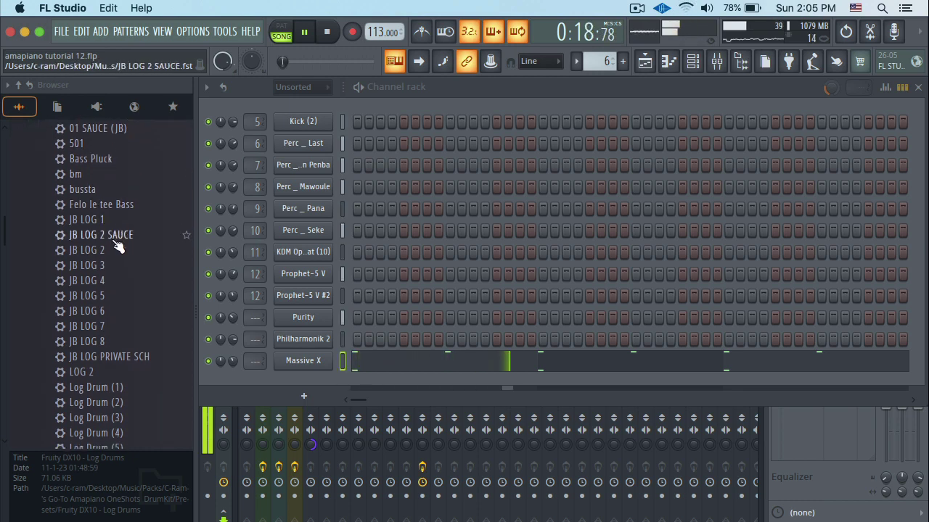
Step: Try the Felo le tee Bass log drum preset in a new channel and audition it
right_click(111, 208)
left_click(139, 226)
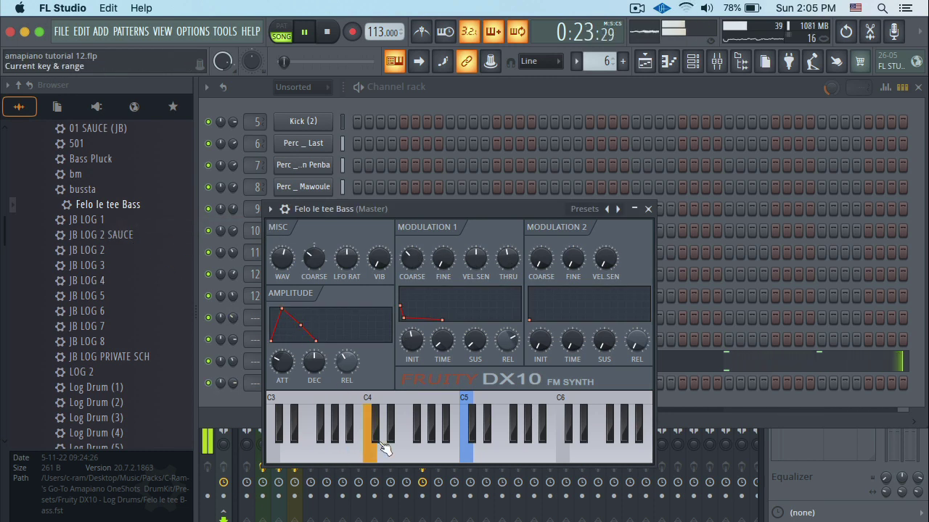
key("Escape")
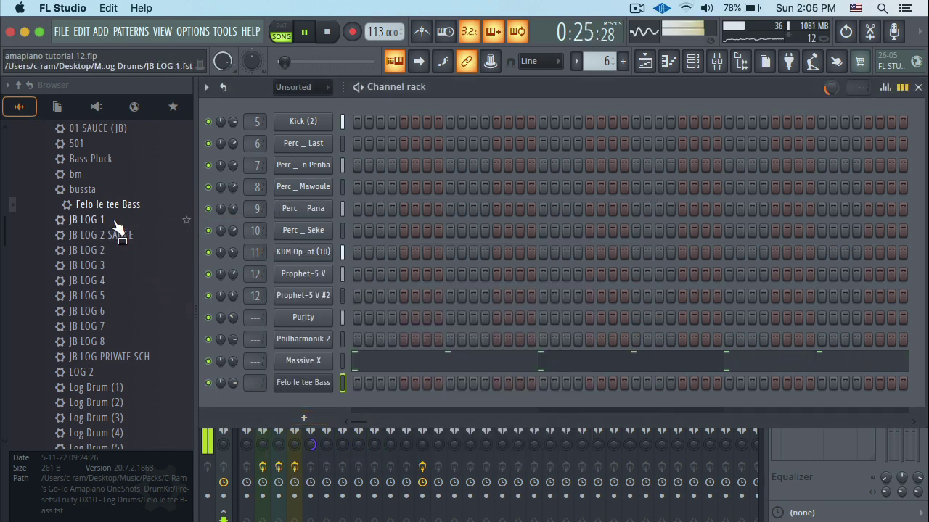
Step: Load the bussta log drum preset as the channel below Massive X and close its plugin window
right_click(104, 189)
left_click(132, 207)
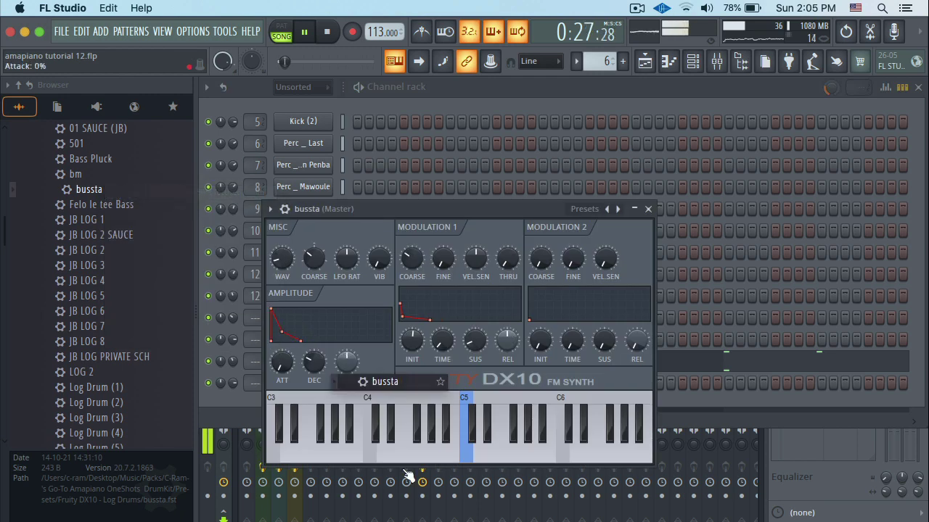
key("Escape")
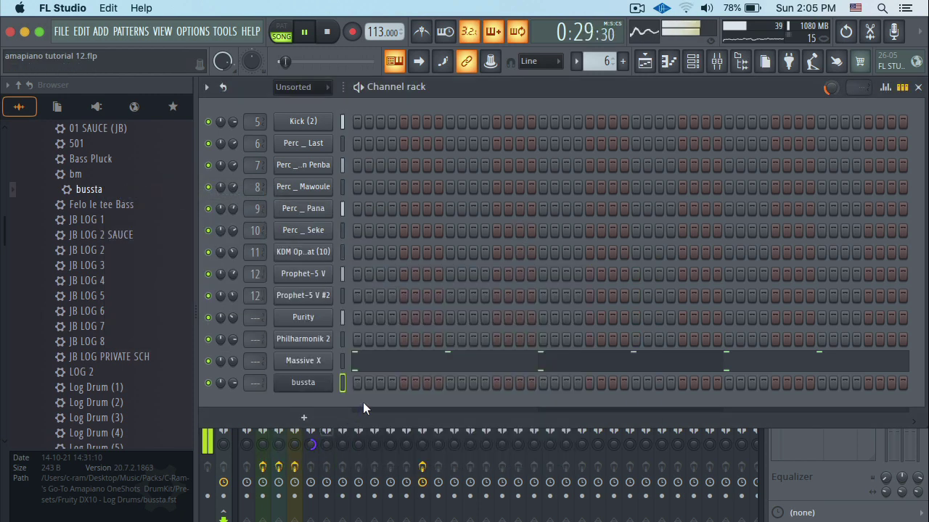
Step: Switch to the empty Pattern 7, view it against Track 11 in the playlist, and stop playback
scroll(597, 62, "up", 1)
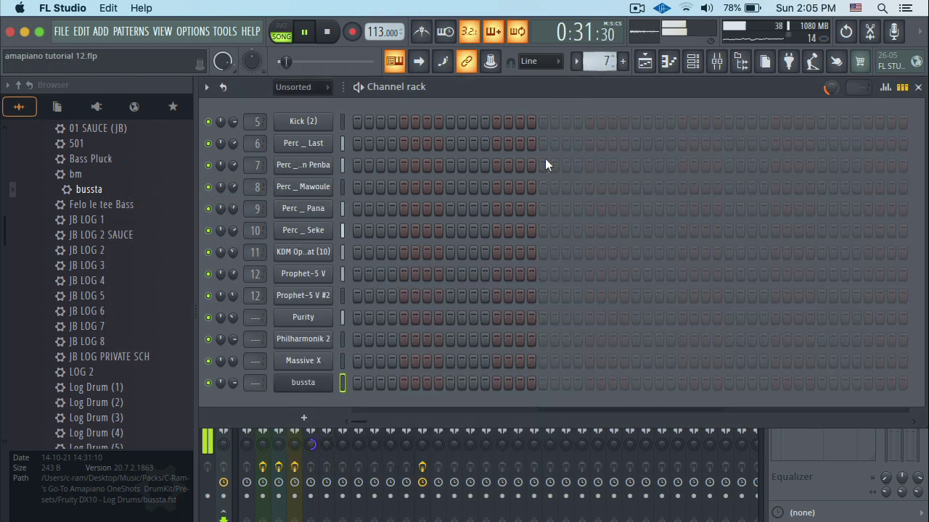
left_click(644, 63)
left_click(426, 358)
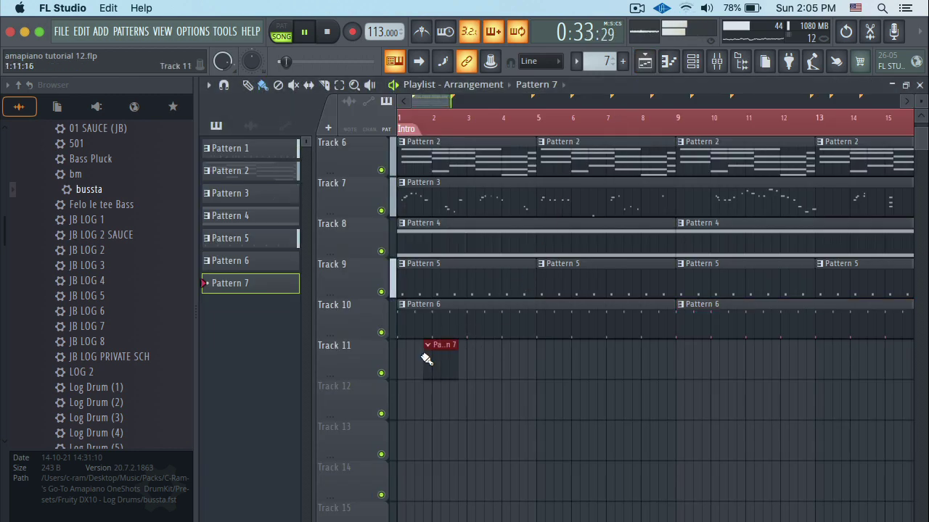
key("space")
key("F6")
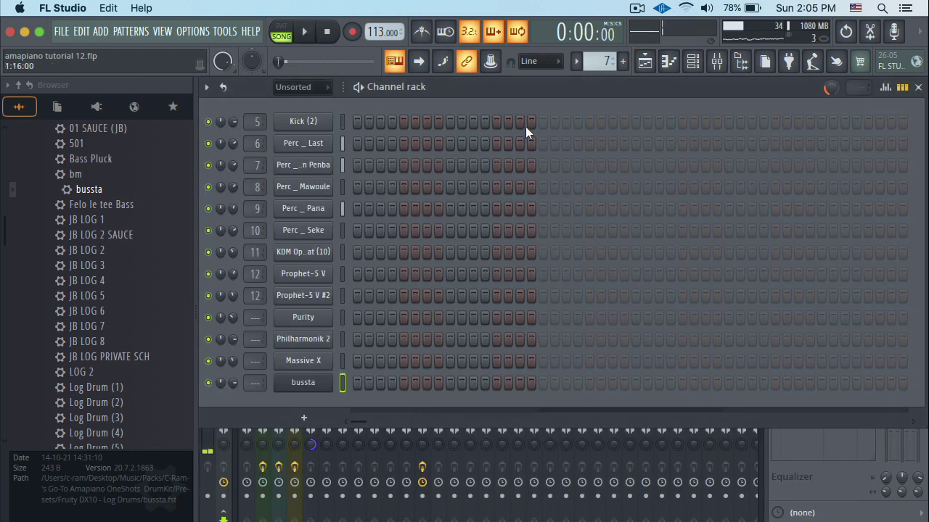
Step: Add a Fruity DX10 channel, load its Chunky Bass preset and close the plugin window
left_click(304, 417)
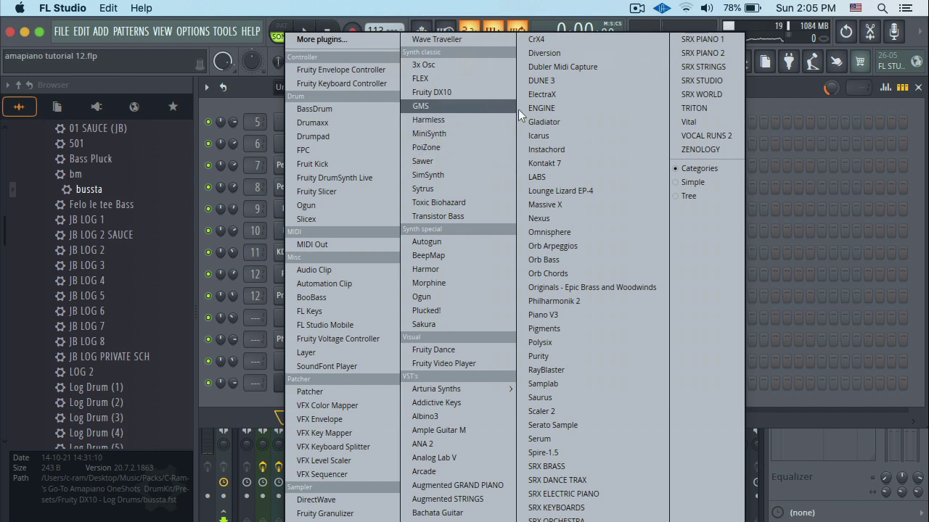
left_click(491, 98)
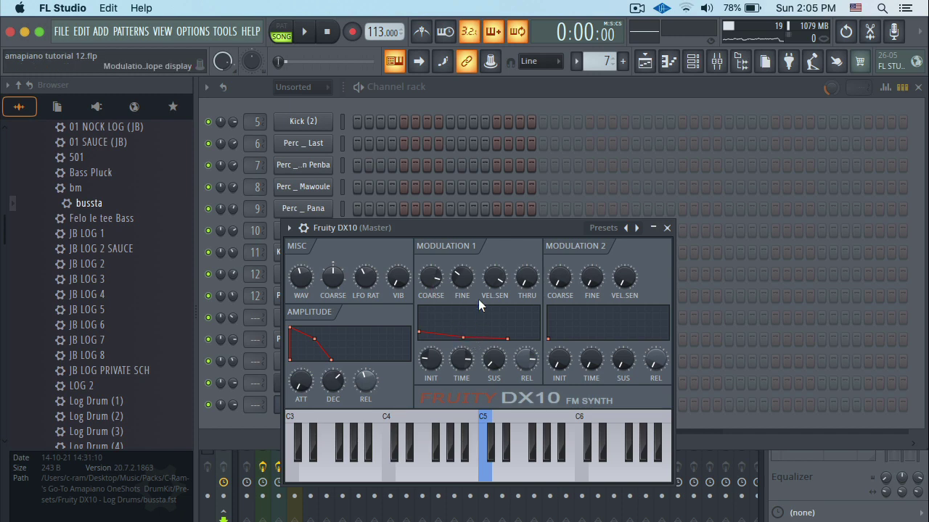
left_click(625, 229)
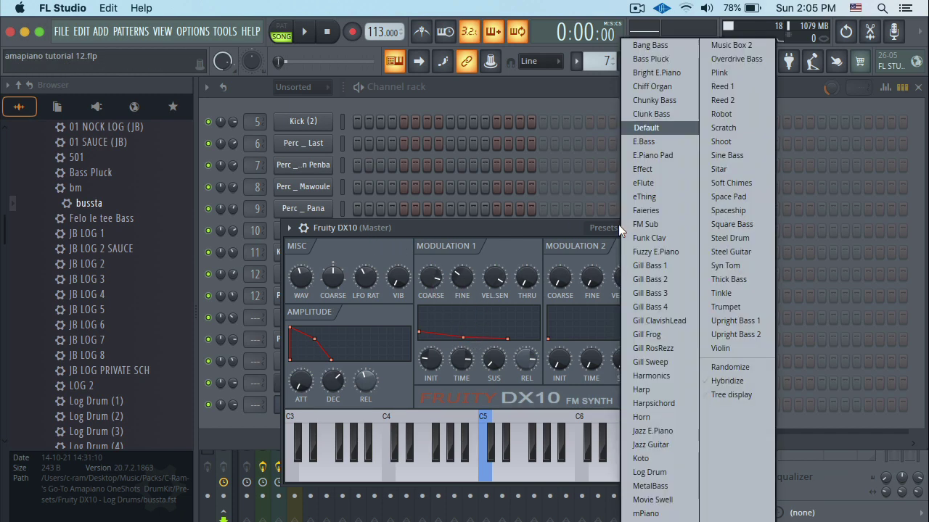
left_click(673, 99)
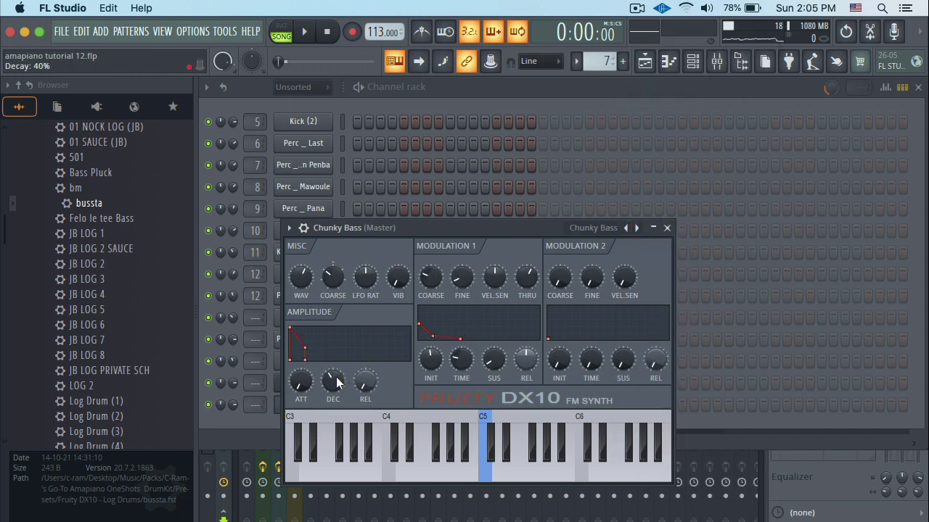
left_click(665, 227)
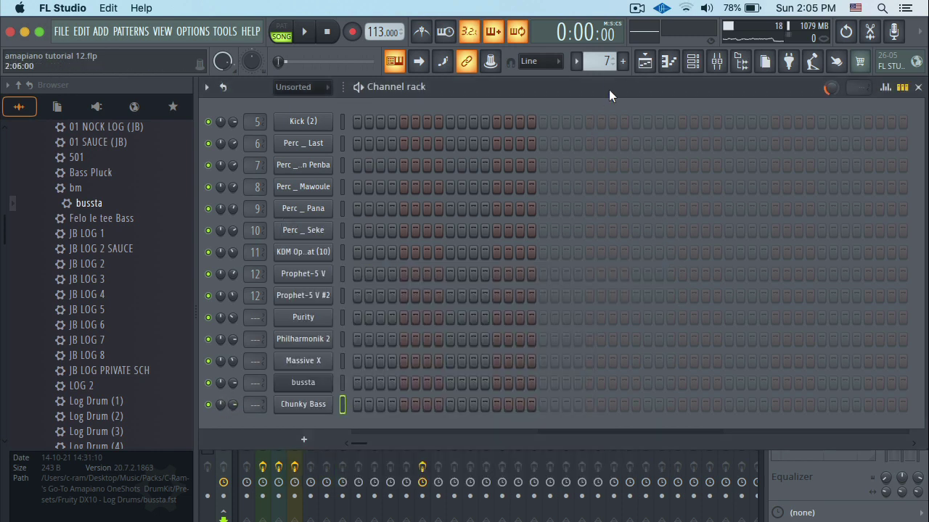
Step: Open Pattern 2's Prophet-5 V piano roll and copy the lowest note of each chord
scroll(609, 64, "down", 5)
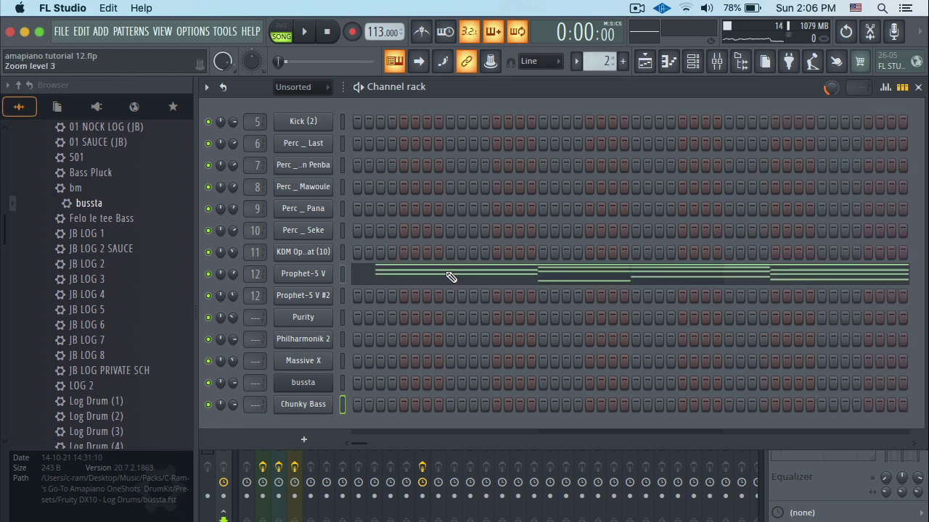
left_click(450, 277)
scroll(425, 297, "down", 4)
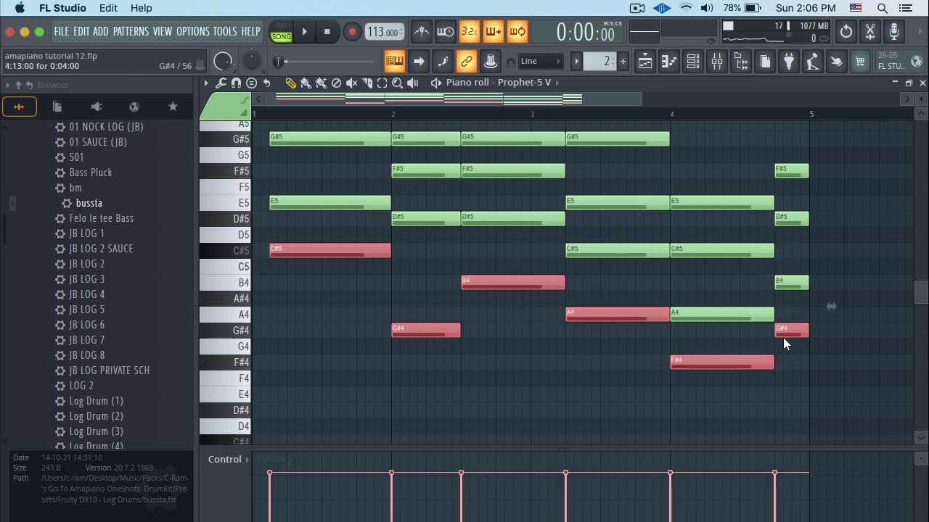
key("Escape")
Step: Paste the copied chord root notes into the bussta piano roll of Pattern 7 and play them
scroll(619, 73, "up", 2)
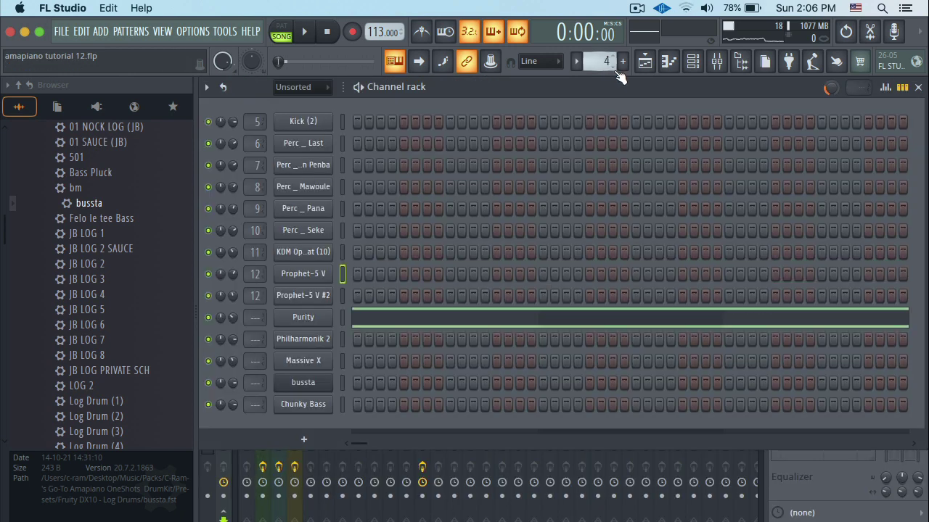
scroll(611, 65, "up", 3)
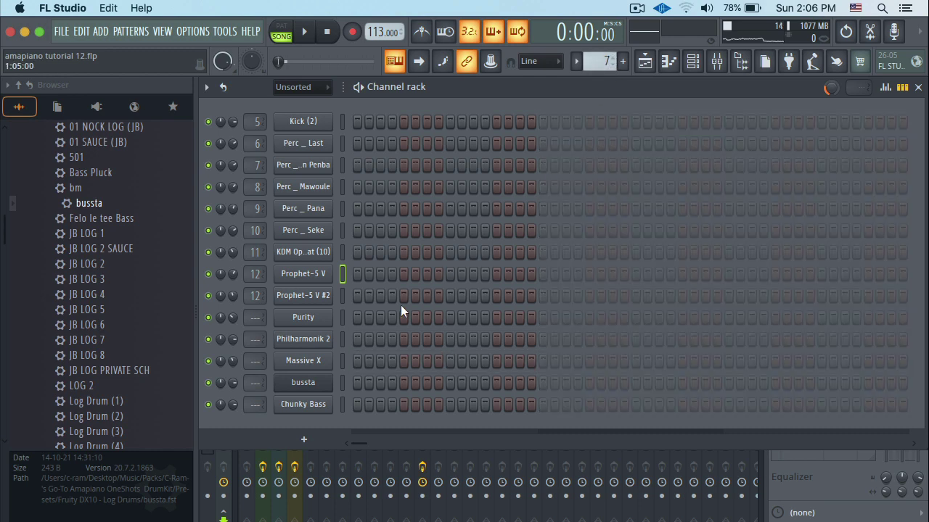
left_click(342, 387)
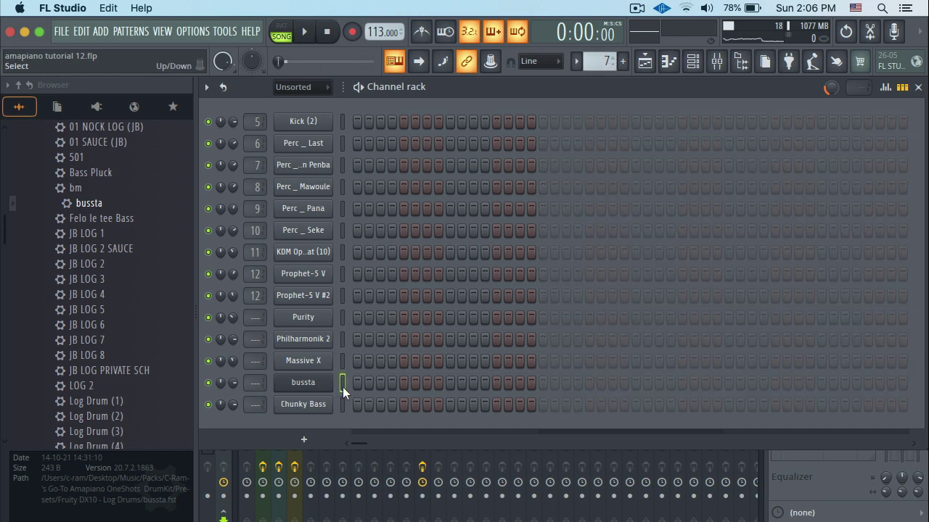
right_click(323, 386)
left_click(379, 346)
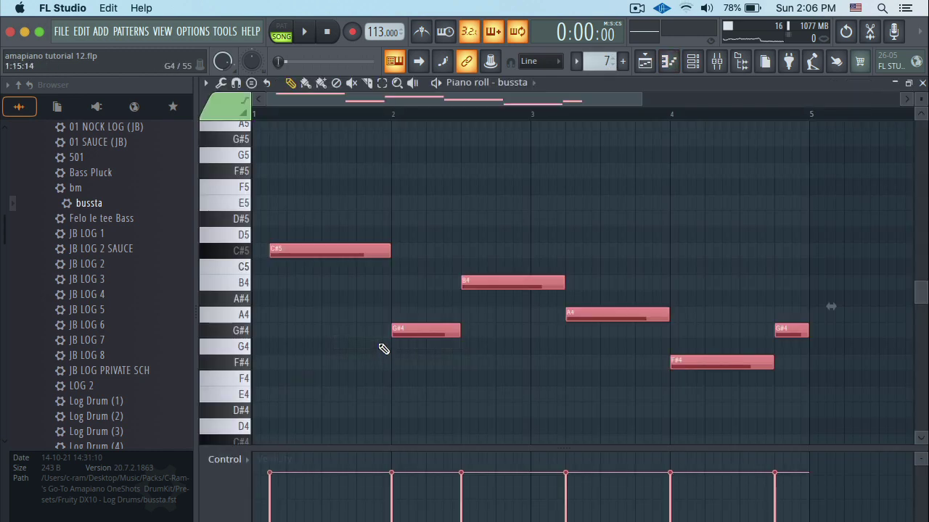
key("space")
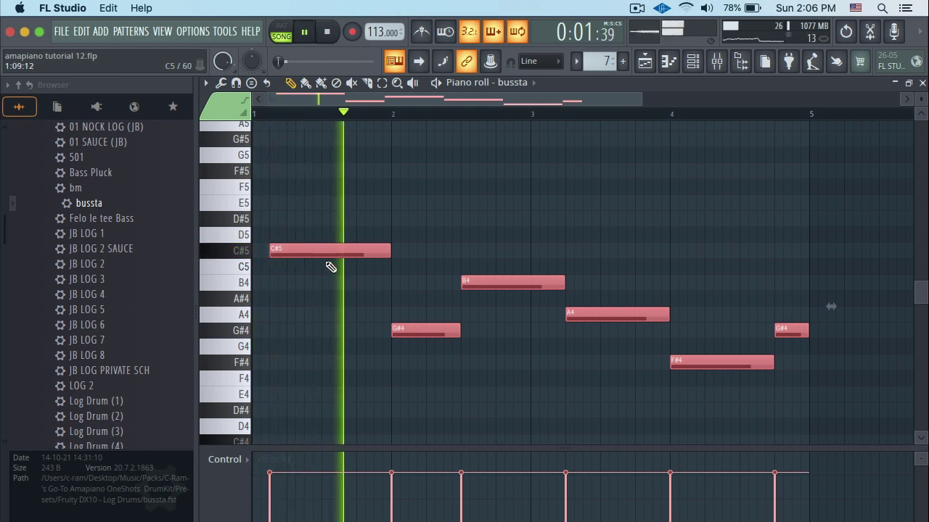
Step: Transpose the pasted root notes down two octaves, then raise them one octave
key("space")
key("ctrl+Down")
key("space")
key("ctrl+Down")
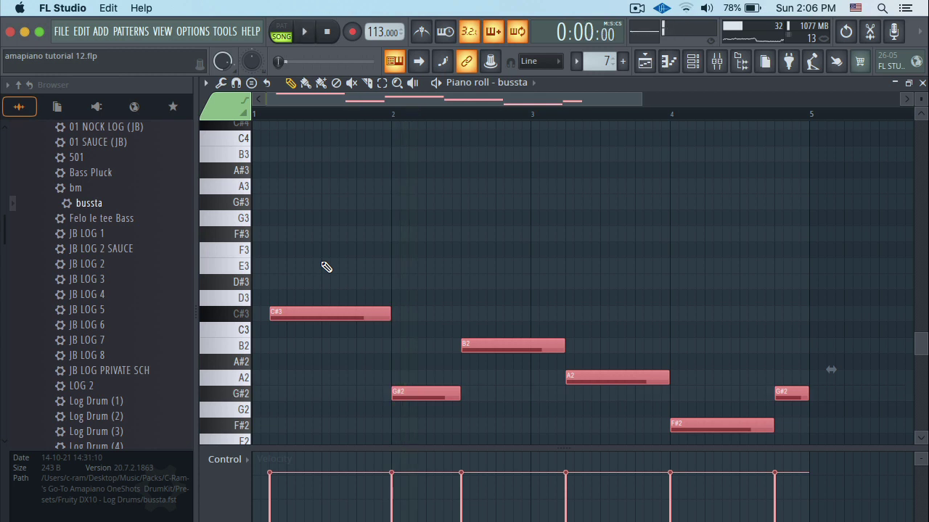
key("ctrl+Up")
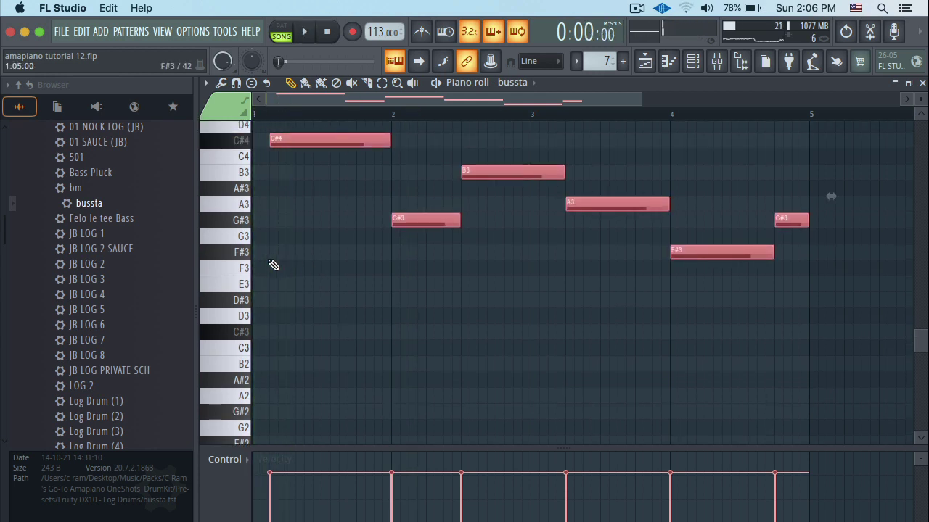
Step: Shift all the root notes earlier to start at the beginning of bar 1 and play them
key("shift+Left")
key("shift+Left")
key("space")
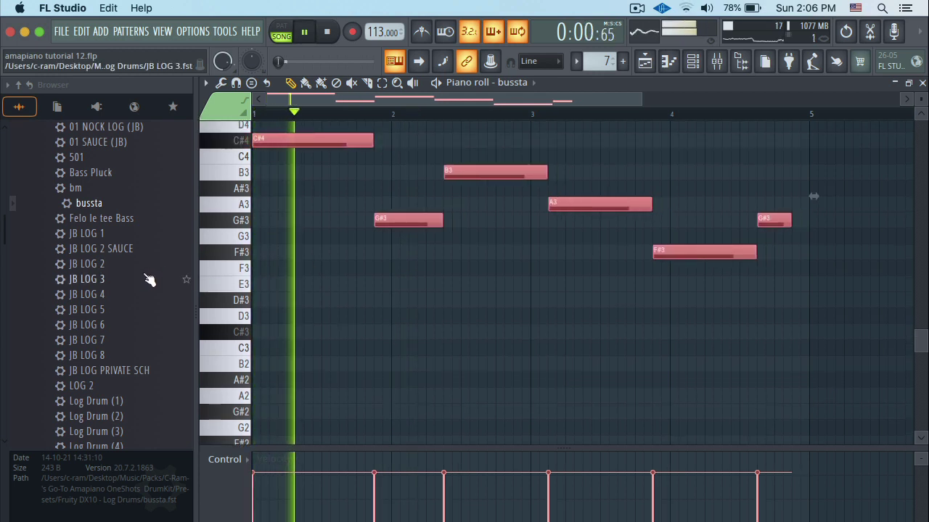
Step: Try to undo the last note shifts, then stop playback
key("ctrl+z")
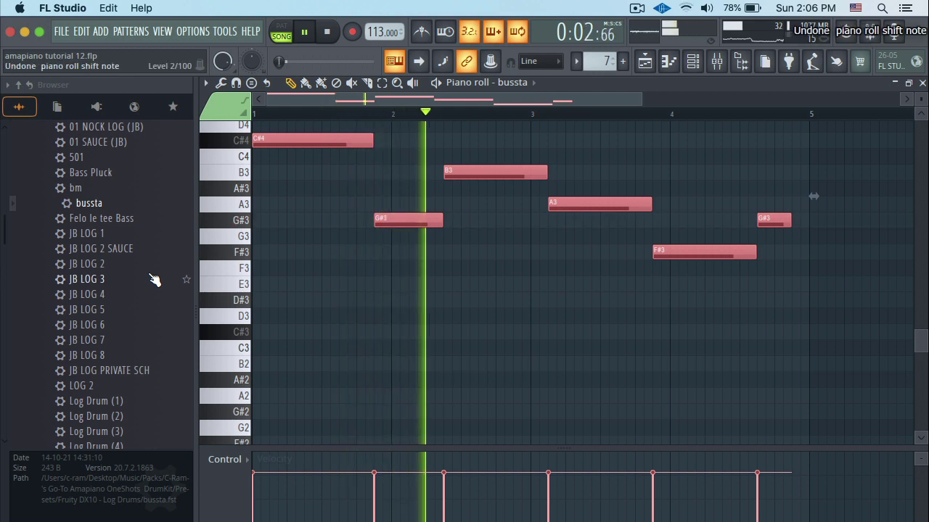
key("ctrl+z")
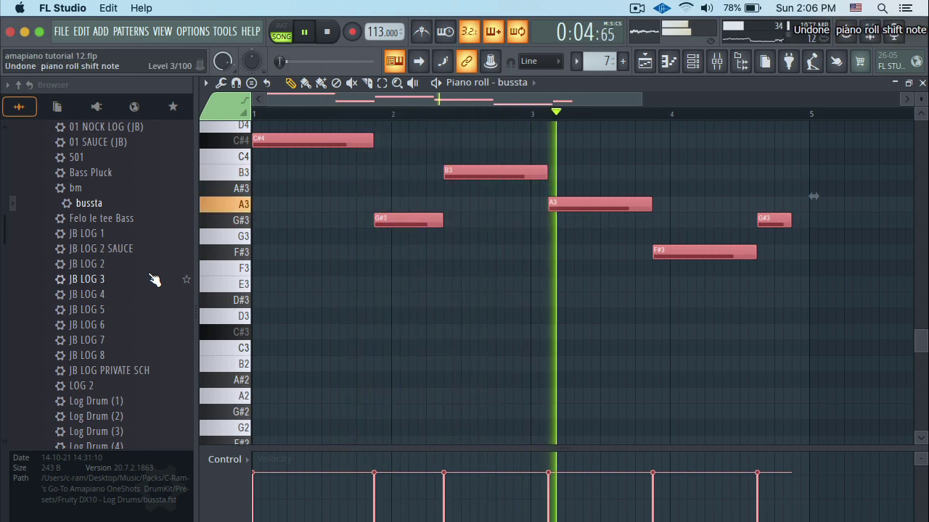
left_click(82, 31)
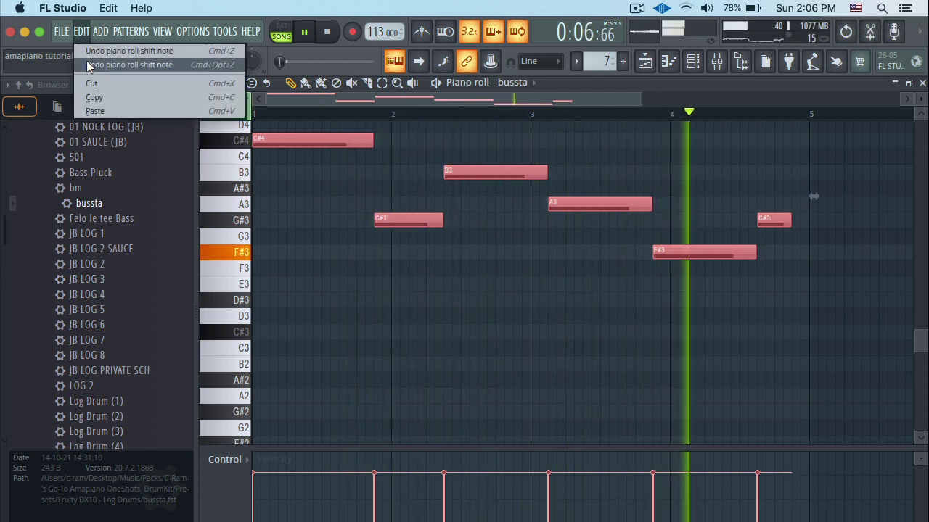
left_click(88, 65)
left_click(82, 31)
left_click(88, 64)
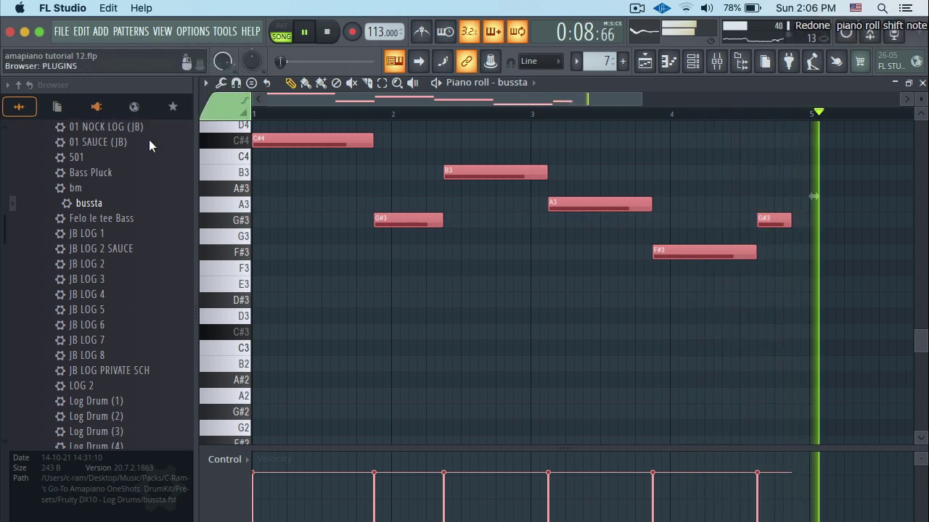
key("space")
scroll(355, 284, "up", 3)
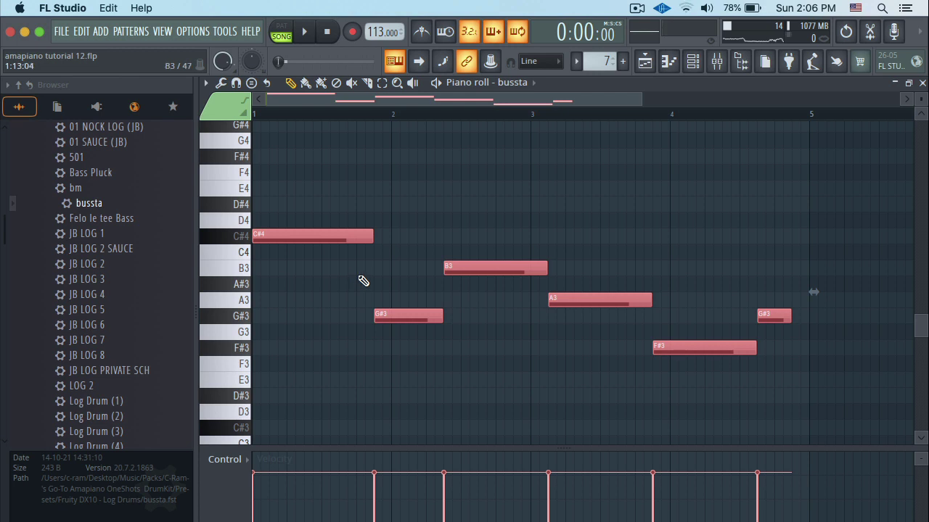
Step: Replace the shifted notes with a fresh paste of the chord roots, transpose them down one octave, and deselect them
key("Delete")
key("super+v")
scroll(458, 238, "up", 3)
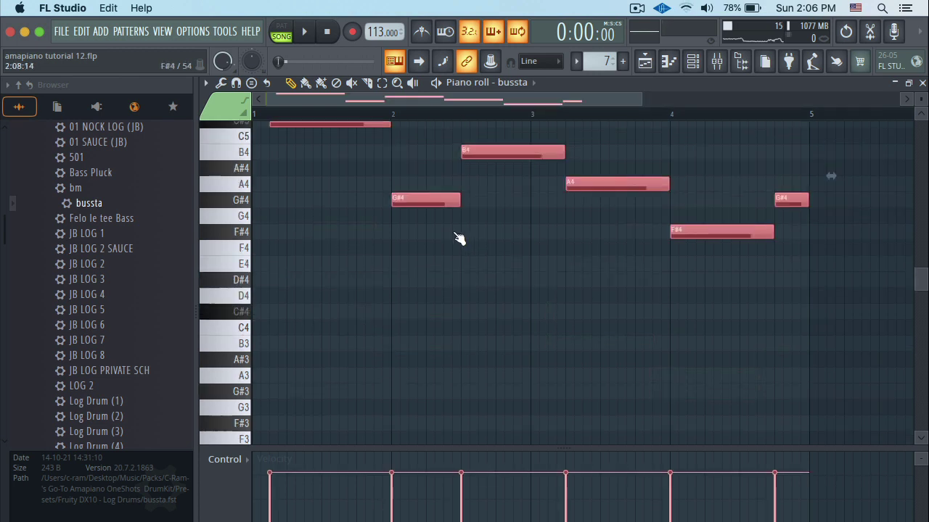
key("super+Down")
key("space")
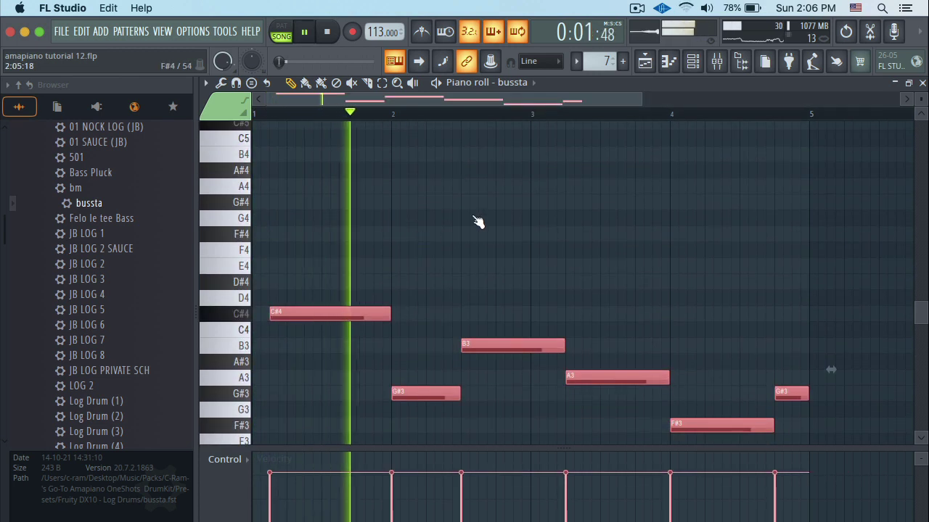
scroll(493, 214, "down", 3)
key("super+d")
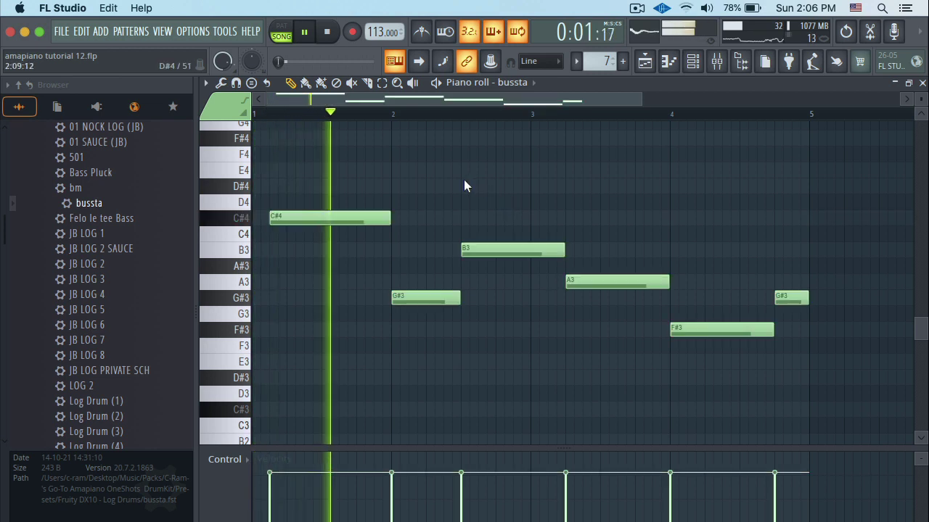
Step: Shorten the first C#4 note to one step and set the piano roll snap to 1/4 step
key("space")
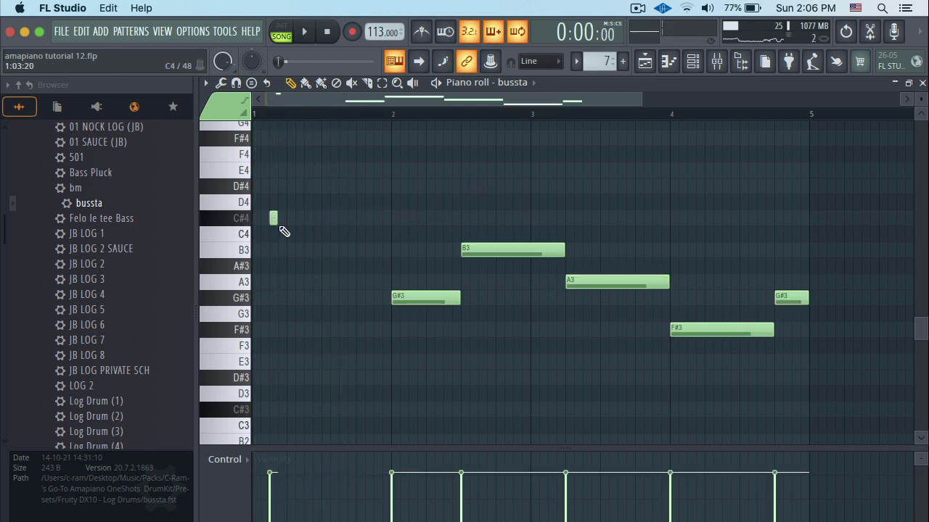
left_click(540, 61)
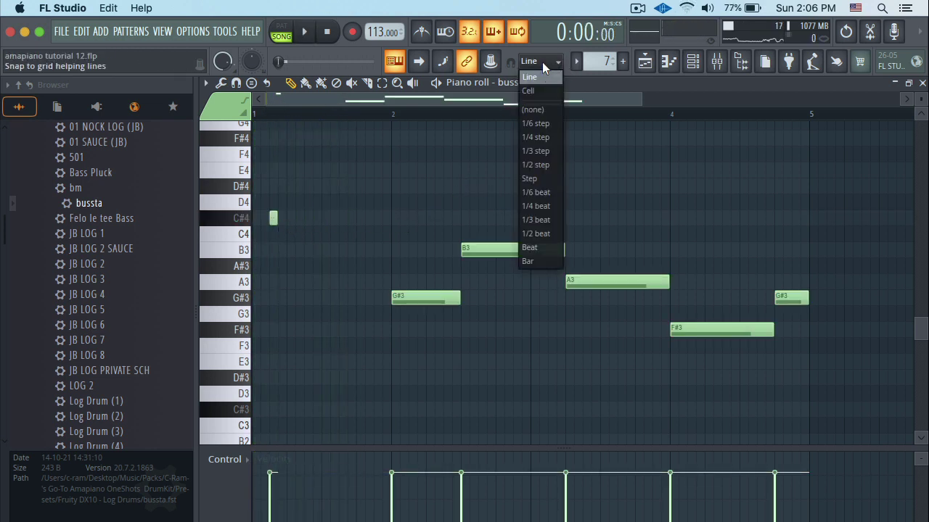
left_click(540, 138)
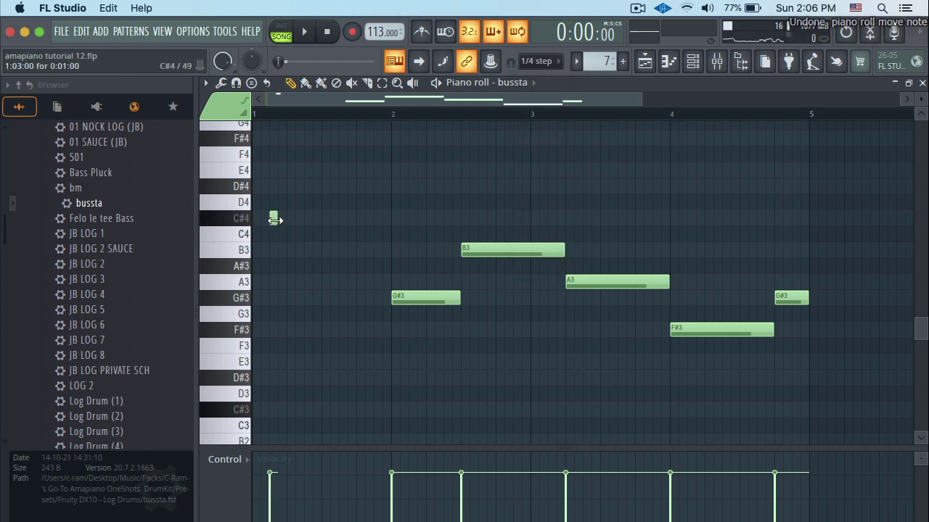
Step: Add three short C#4 notes after the first one in bar 1, placing the last at step 7
left_click(282, 219)
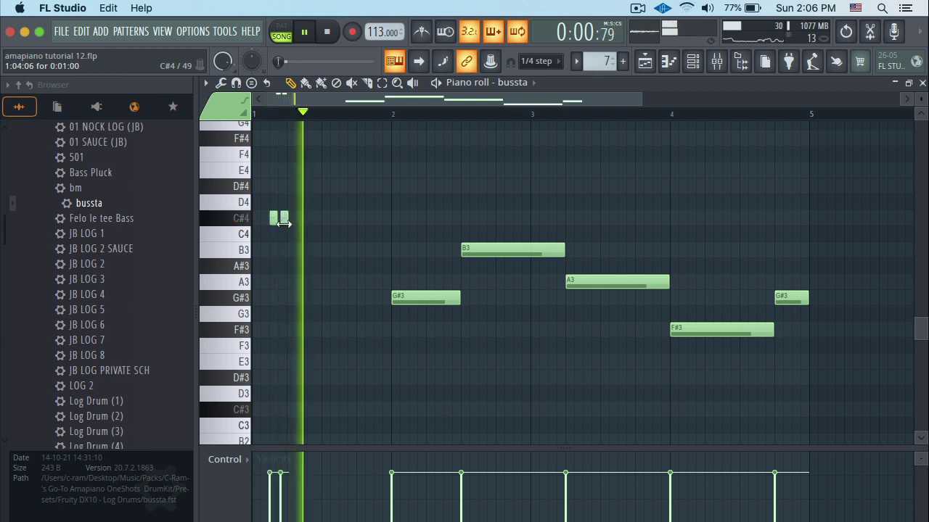
left_click(288, 219)
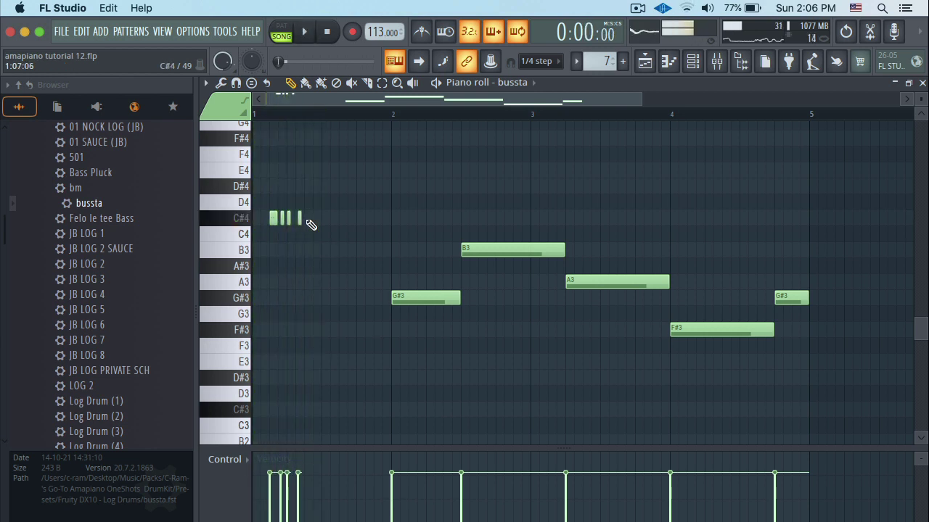
left_click(299, 218)
right_click(301, 222)
left_click(302, 219)
right_click(303, 219)
left_click(305, 219)
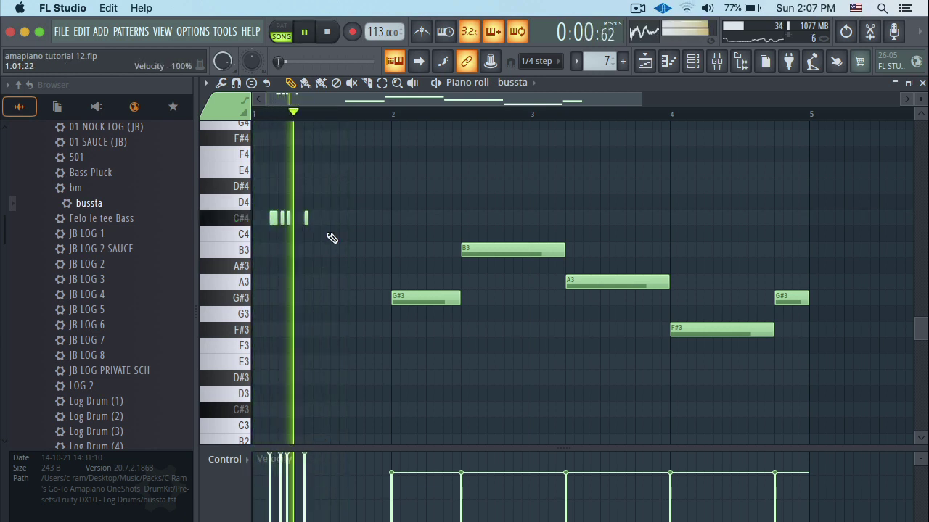
Step: Raise all note velocities to 100% and add a half-step C#4 note near the middle of bar 1
right_click(315, 202)
left_click(323, 188)
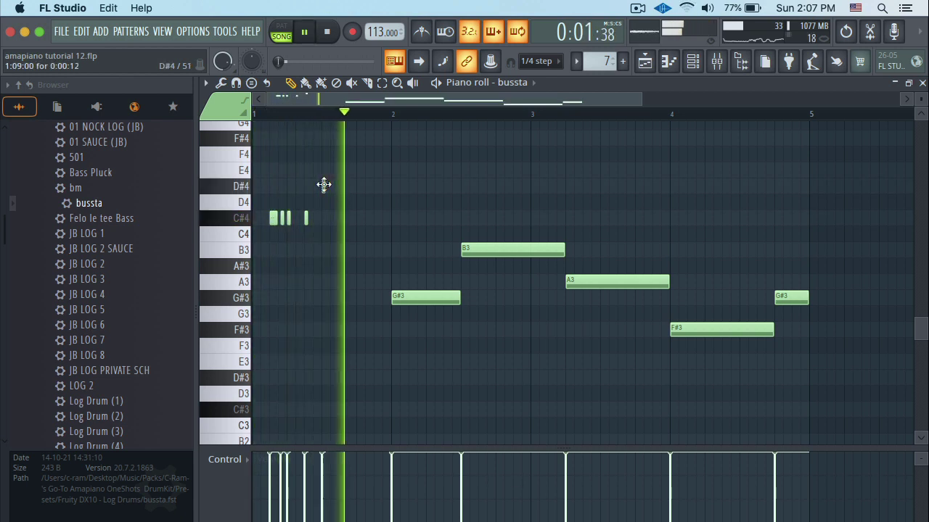
left_click_drag(324, 186, 325, 220)
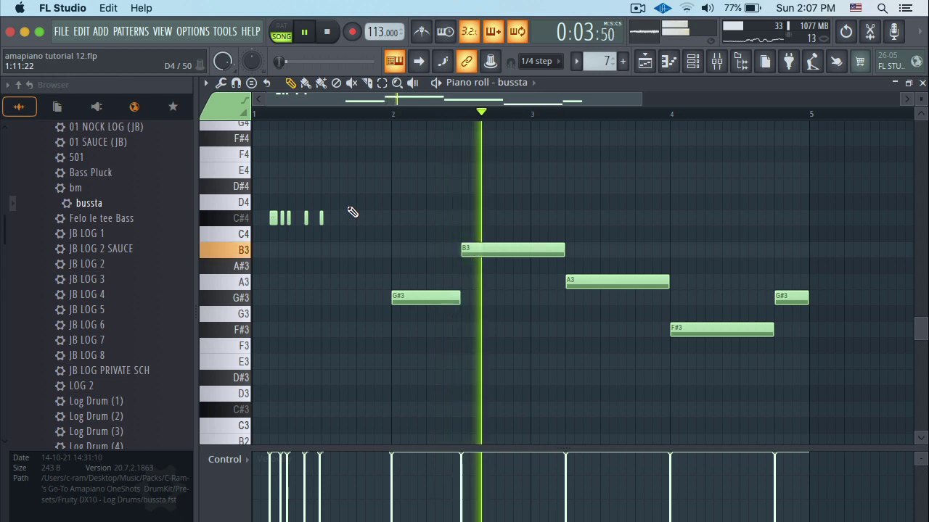
Step: Audition the rhythm and replace the mid-bar C#4 hit with one at about step 10 of bar 1
key("space")
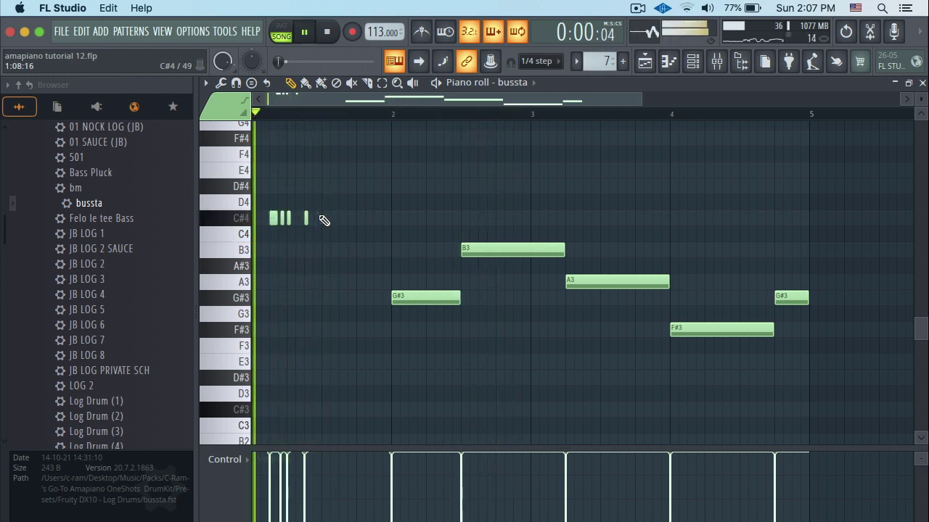
key("space")
key("space")
left_click_drag(321, 219, 344, 221)
left_click(335, 219)
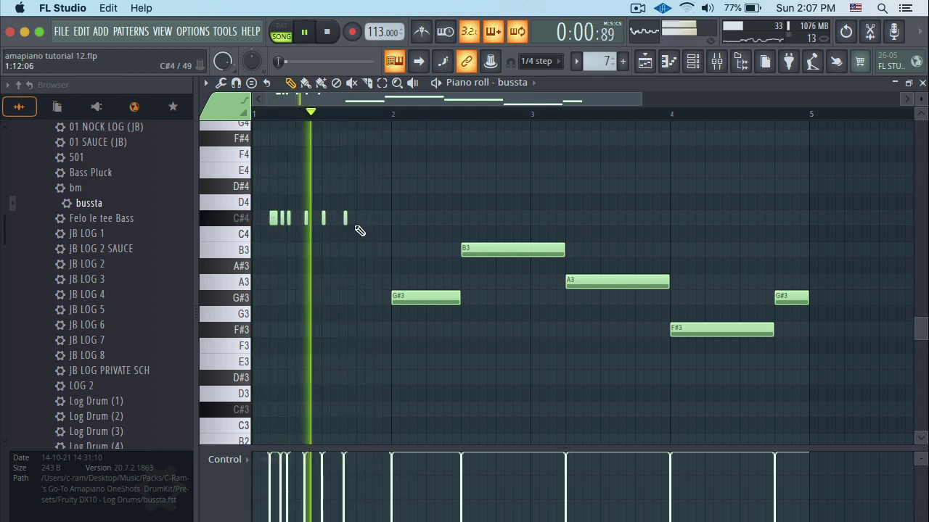
right_click(345, 218)
right_click(323, 219)
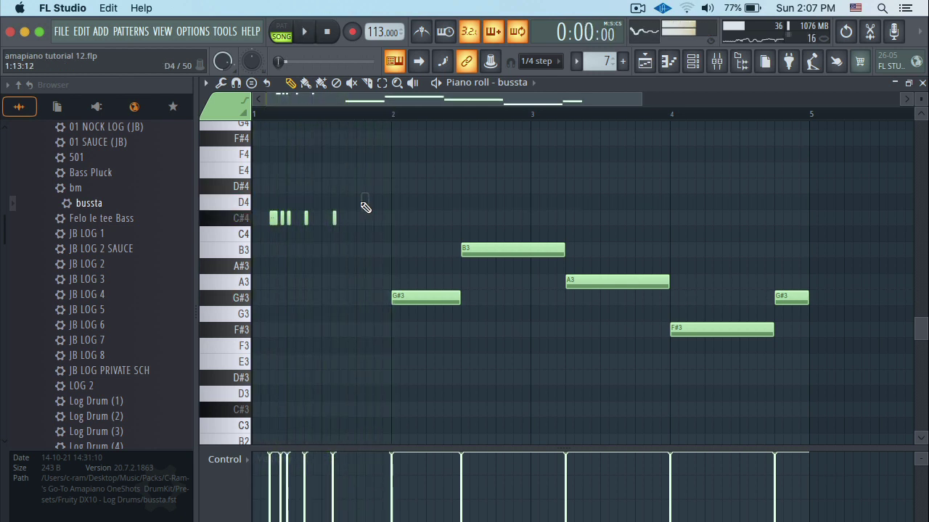
Step: Add two short C#4 notes close together at about step 13 of bar 1 and play the rhythm
left_click(341, 220)
left_click(361, 219)
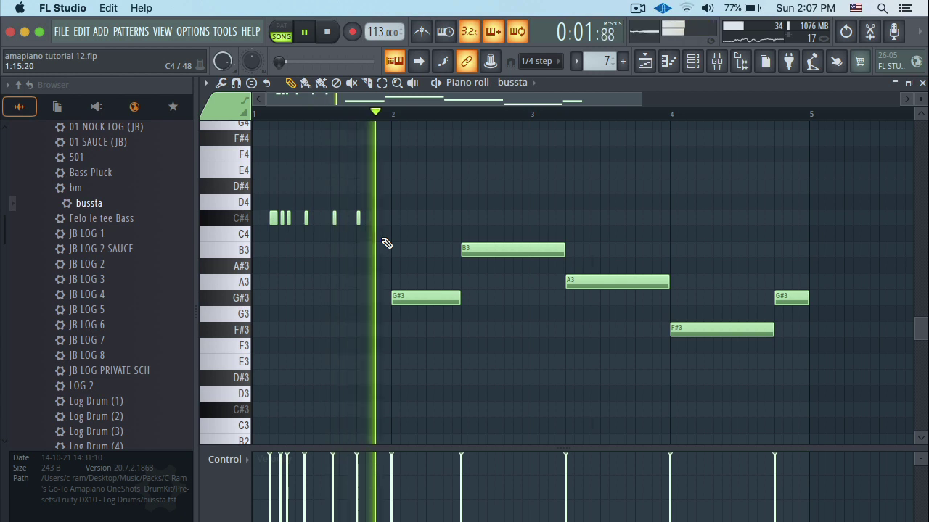
left_click(364, 219)
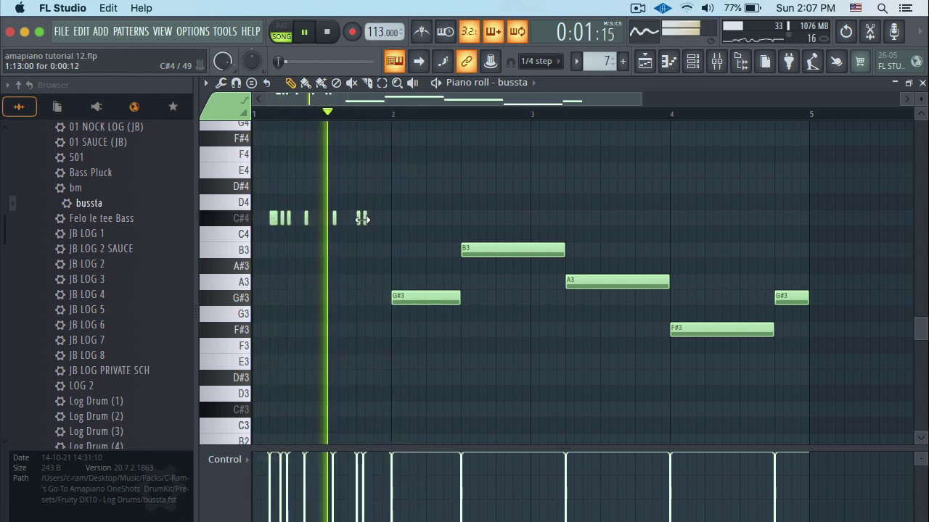
key("space")
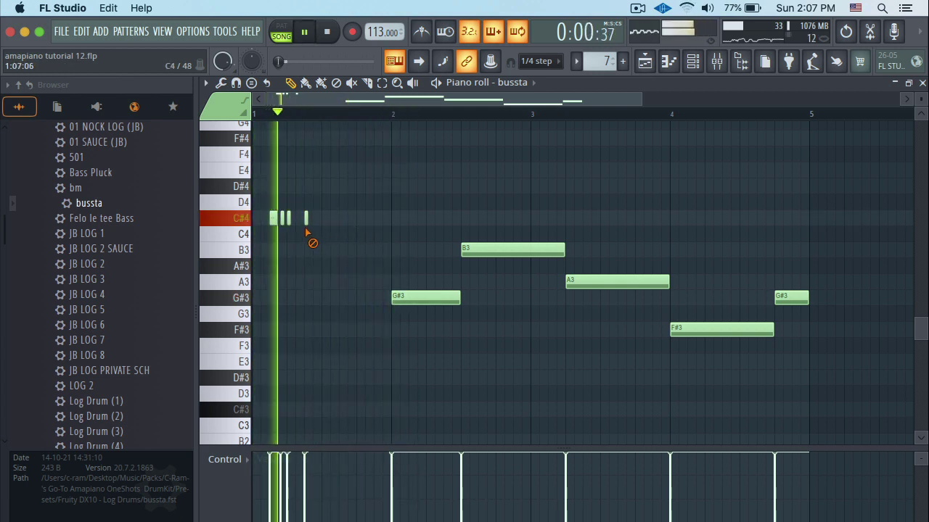
Step: Delete the short C#4 hits, add one-step C#4 notes at steps 4 and 5 of bar 1, and play them
right_click(288, 218)
right_click(281, 218)
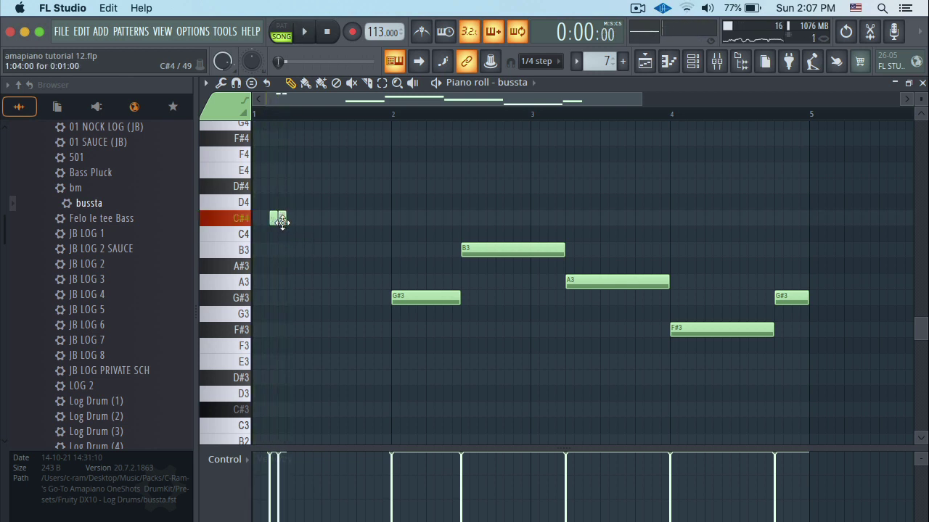
left_click(288, 218)
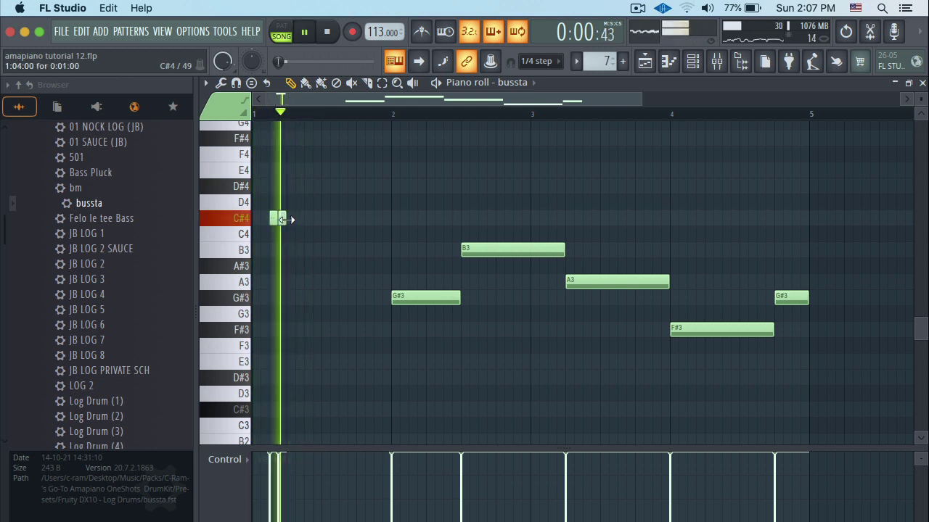
key("space")
key("space")
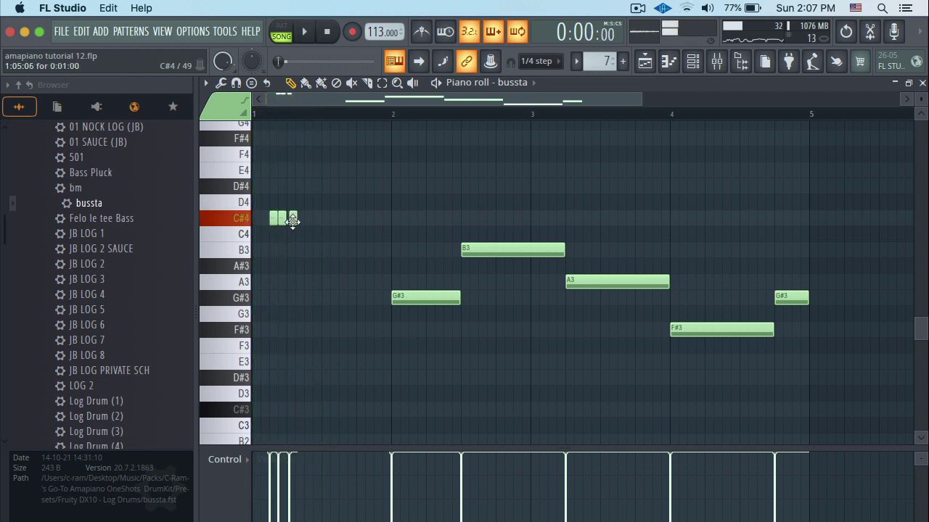
key("space")
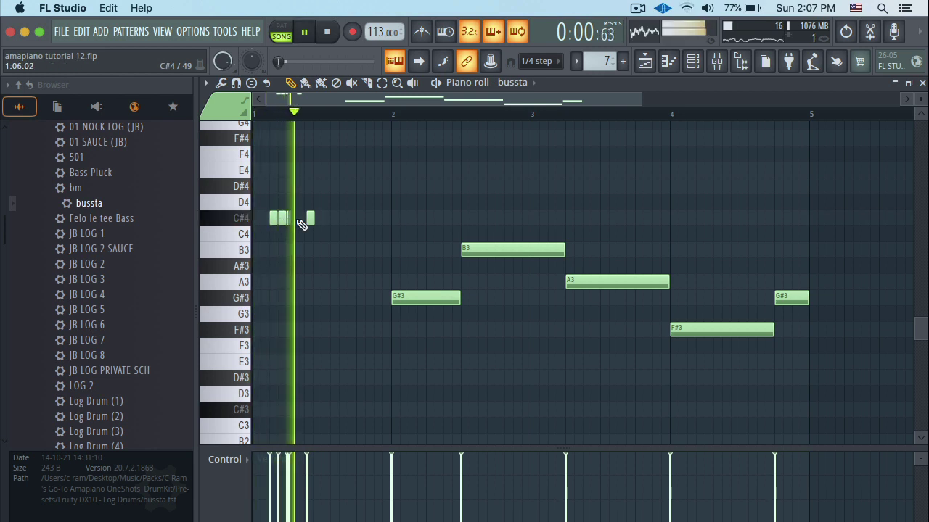
Step: Try a fast roll of tiny C#4 notes at step 5 of bar 1, thin it out, and replay it
key("space")
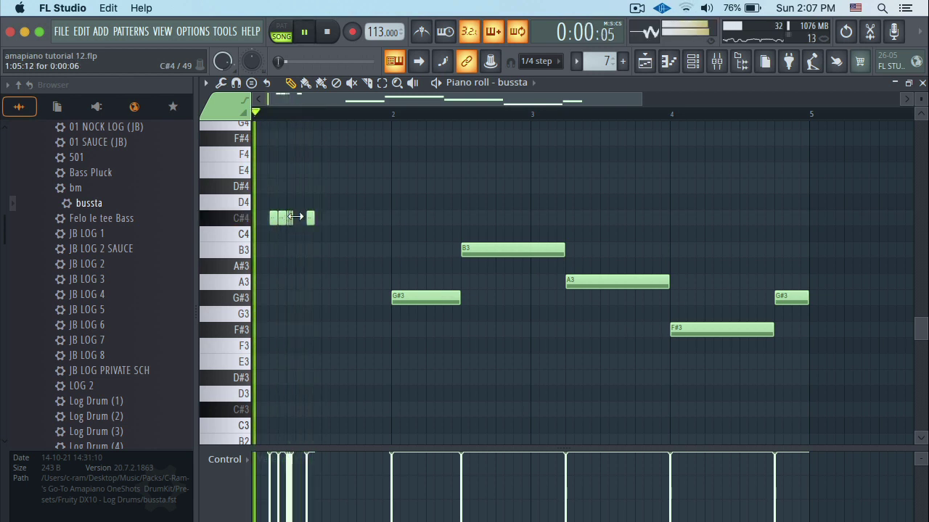
key("space")
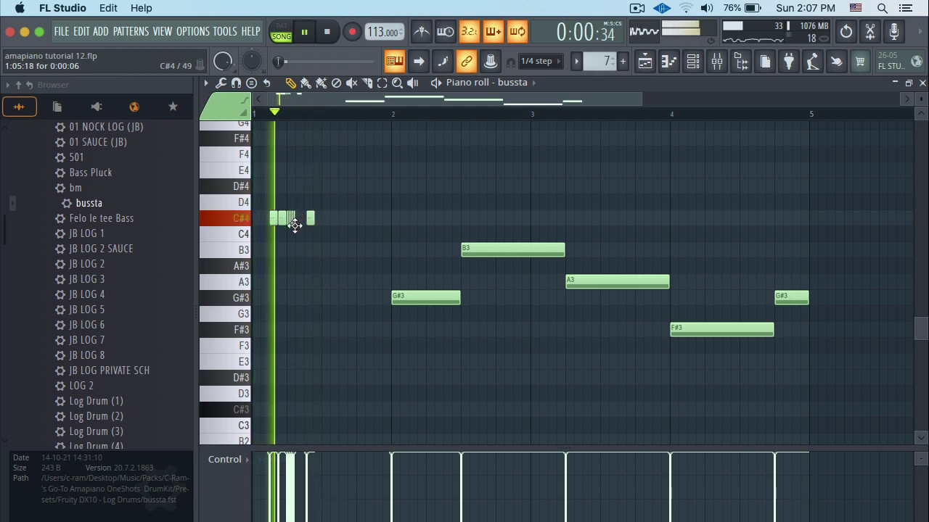
key("space")
key("space")
key("space")
right_click(293, 223)
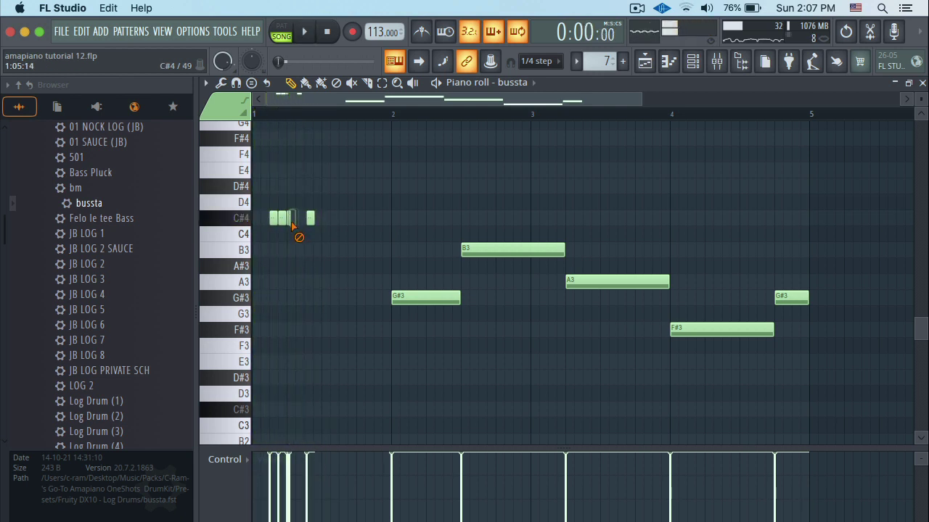
key("space")
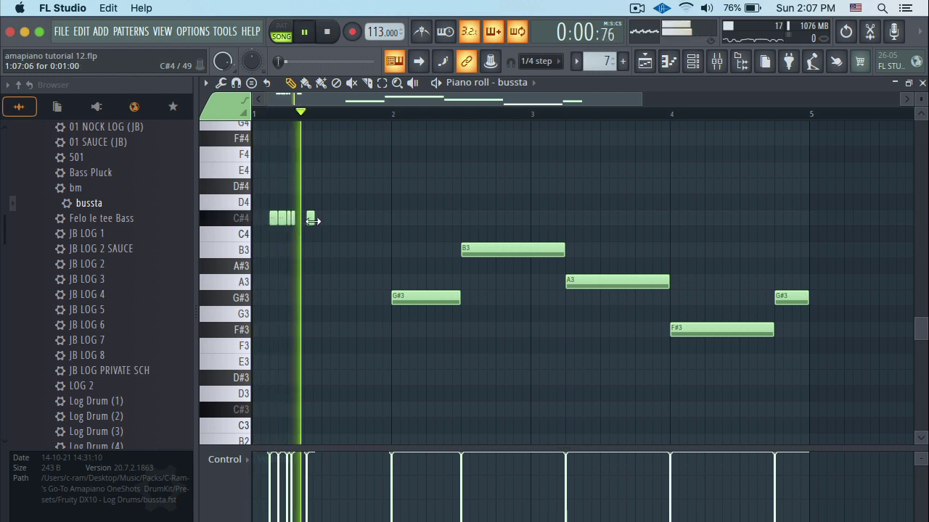
Step: Clear the C#4 hits from bar 1 and place a single half-step C#4 note at 1:03:12
left_click_drag(313, 220, 309, 221)
right_click(307, 225)
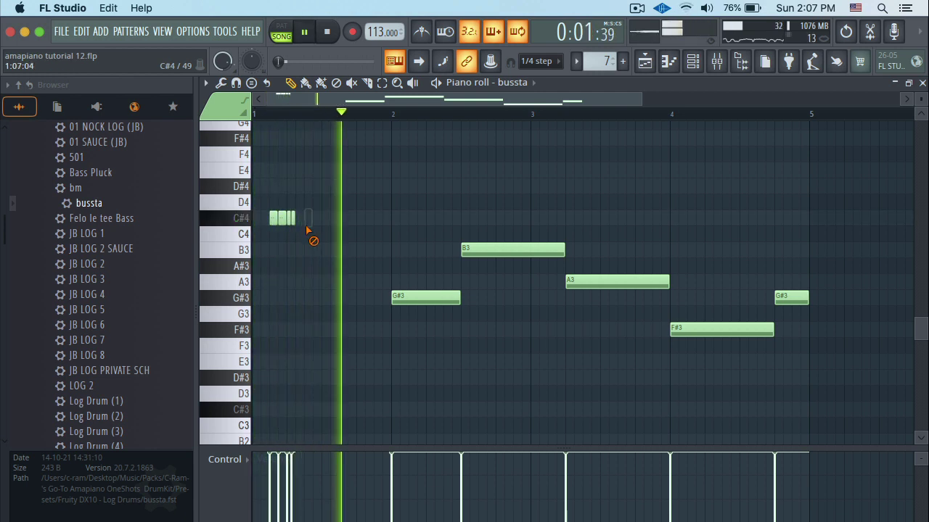
right_click(294, 222)
left_click(273, 223)
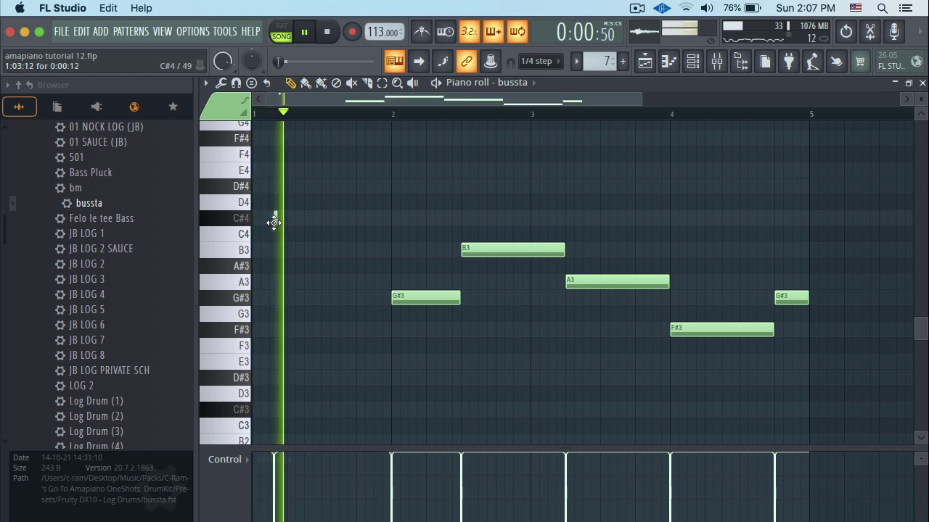
Step: Replace the half-step C#4 with a two-step C#4 at step 3 of bar 1 and try a second hit around steps 5 to 6
right_click(277, 221)
key("space")
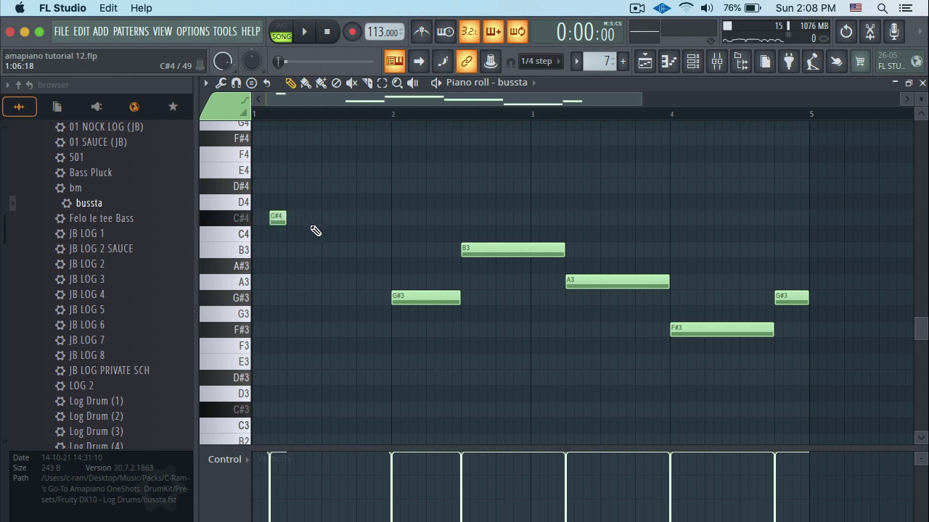
key("space")
left_click(307, 218)
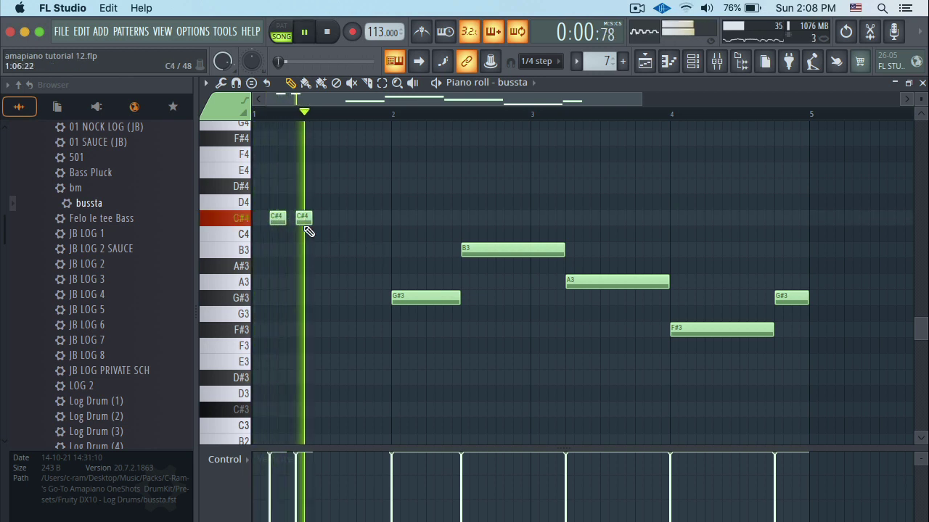
key("space")
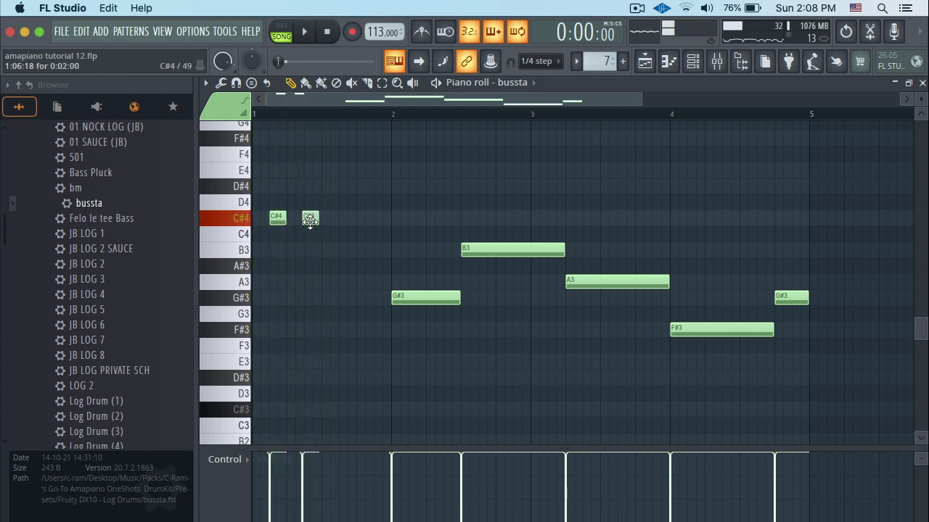
left_click_drag(313, 221, 301, 223)
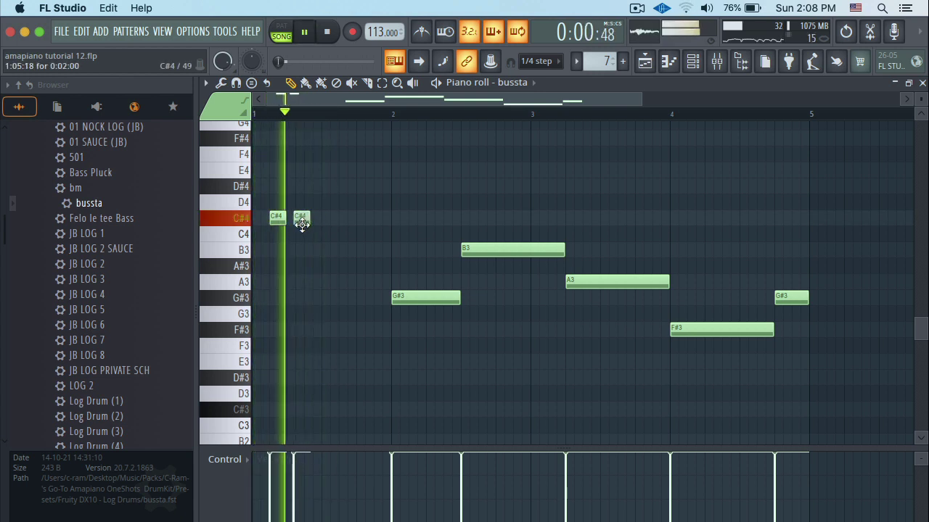
Step: Set the snap to 1/4 beat, try a second C#4 and an E4 in bar 1, and delete both notes
left_click(524, 60)
left_click(536, 206)
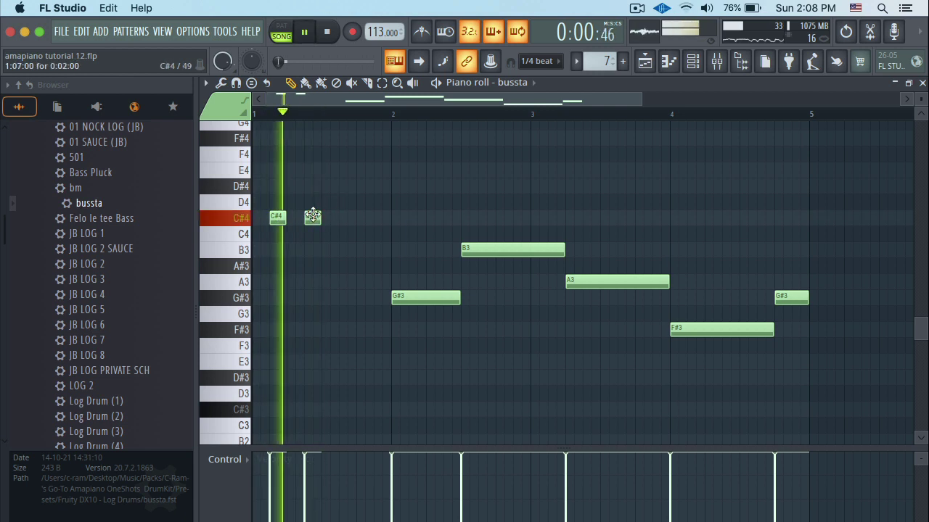
left_click(316, 174)
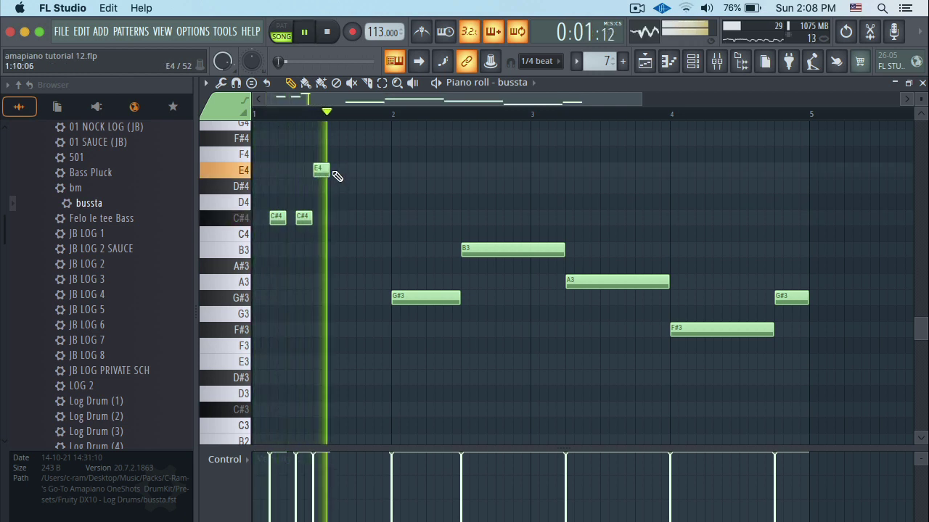
right_click(317, 173)
key("space")
right_click(303, 220)
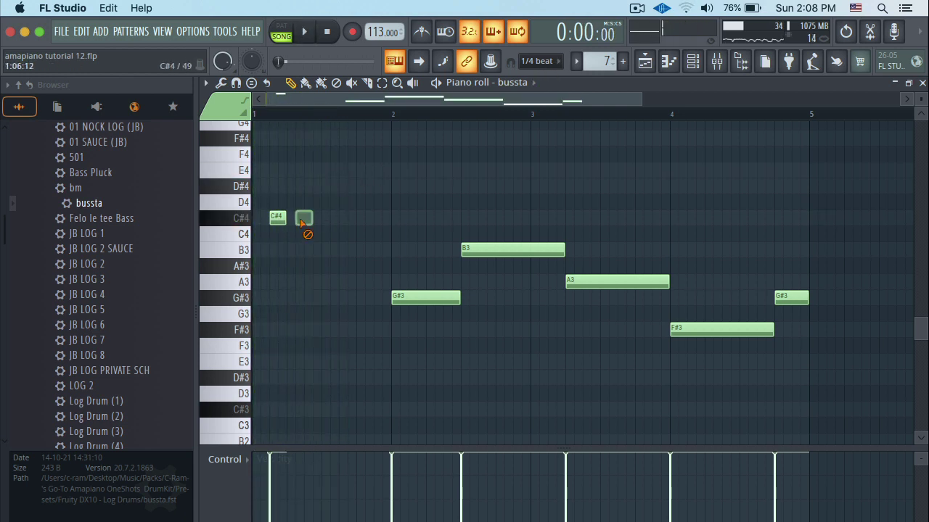
Step: Try a pair of C#4 notes at 1:03:16 and 1:06:08 with 1/3 beat snap, play them, and delete both
left_click(534, 62)
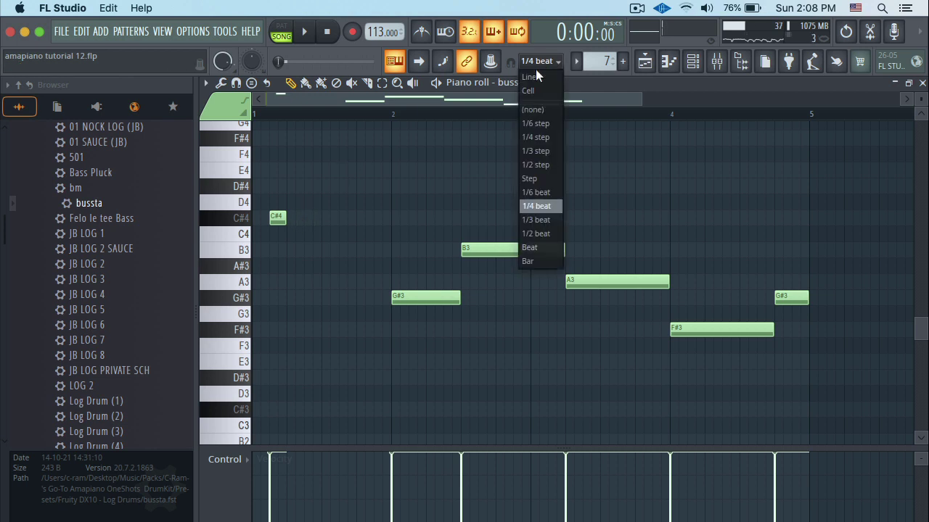
left_click(527, 220)
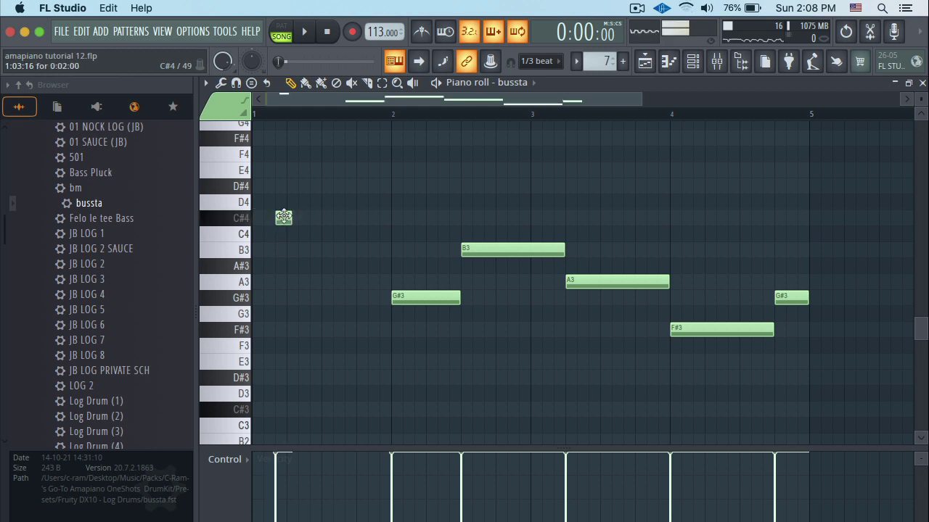
mouse_move(295, 218)
left_mouse_down()
mouse_move(281, 222)
mouse_move(302, 221)
left_mouse_up()
key("space")
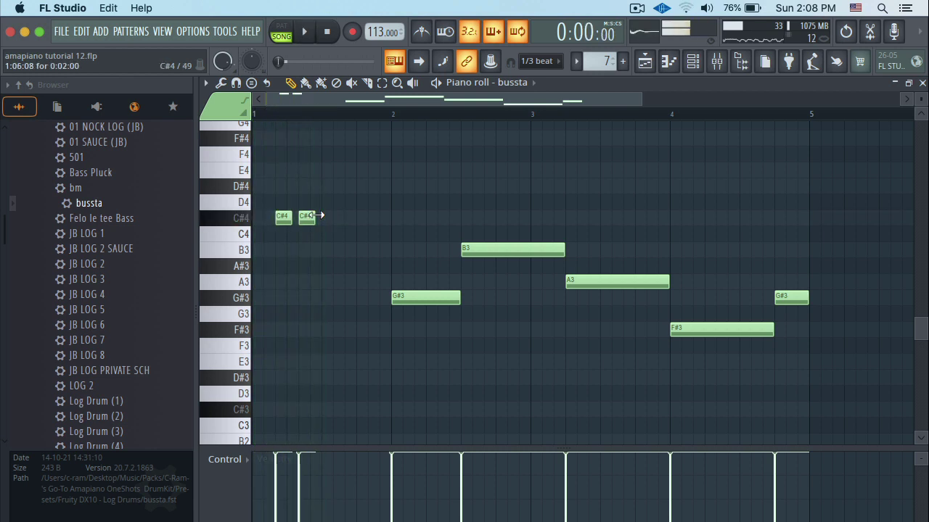
right_click(309, 217)
right_click(285, 219)
key("space")
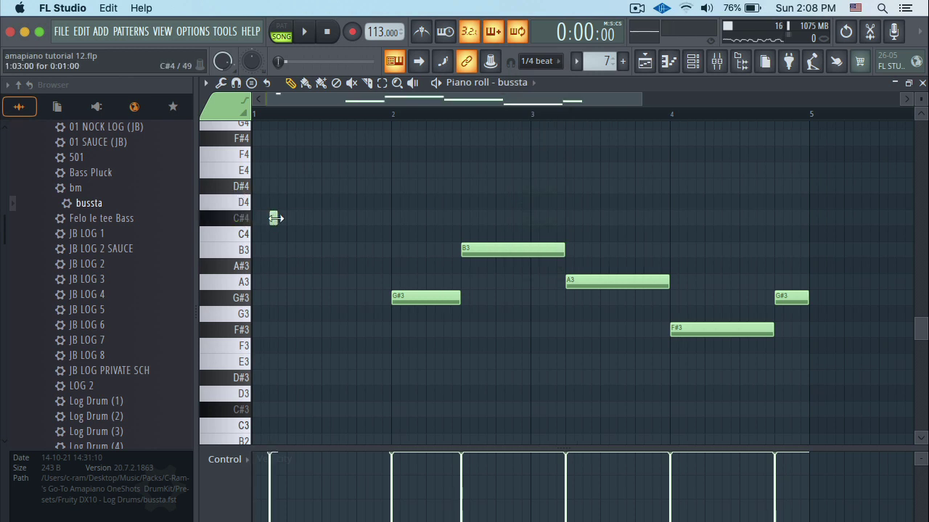
Step: Place one-step C#4 notes at steps 3 and 4 and a four-step C#4 at step 7 of bar 1
mouse_move(276, 219)
left_mouse_down()
mouse_move(293, 219)
mouse_move(271, 220)
mouse_move(282, 221)
left_mouse_up()
left_click(312, 218)
left_click(281, 219)
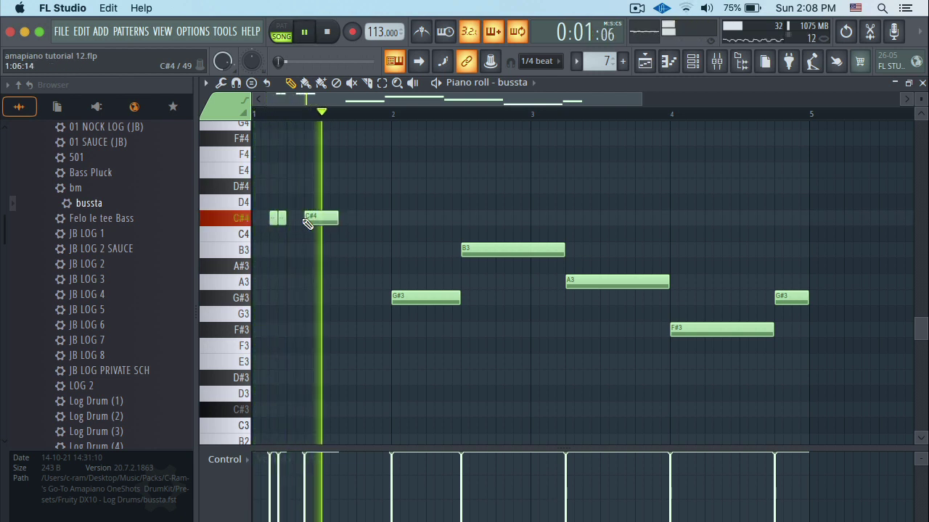
Step: Shorten the step 7 C#4 to three steps and follow it with a five-step C#4 at step 10 of bar 1
left_click(360, 219)
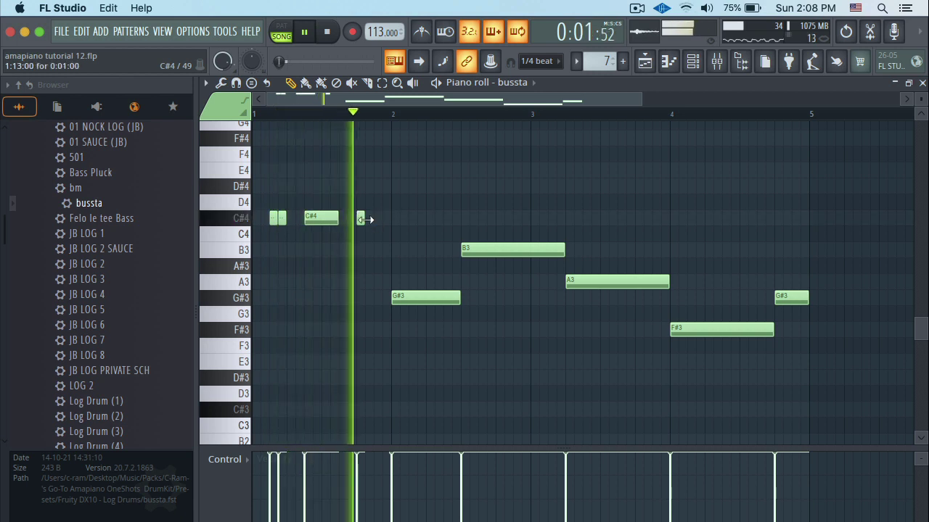
left_click_drag(364, 219, 324, 221)
key("space")
key("space")
Step: Add a closing one-step C#4 at step 15 of bar 1 and play the rhythm
left_click(386, 219)
key("space")
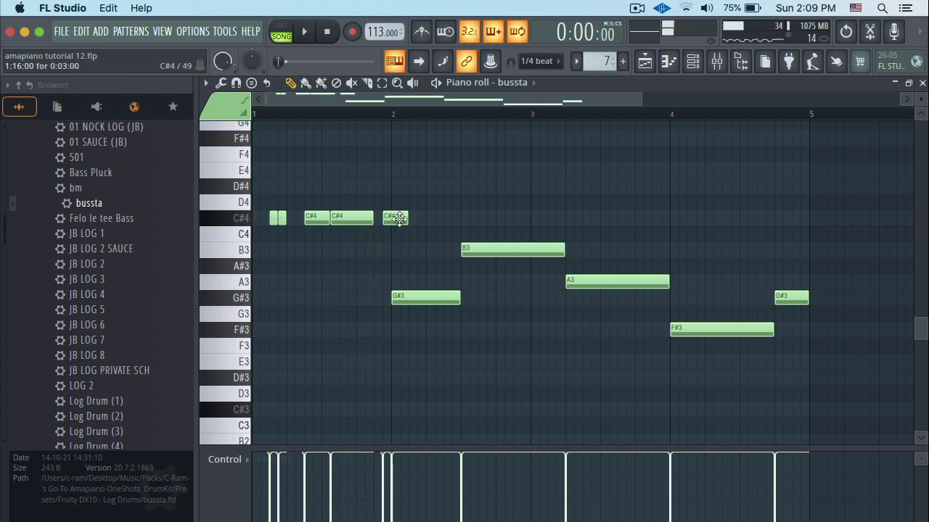
key("space")
left_click_drag(399, 218, 385, 226)
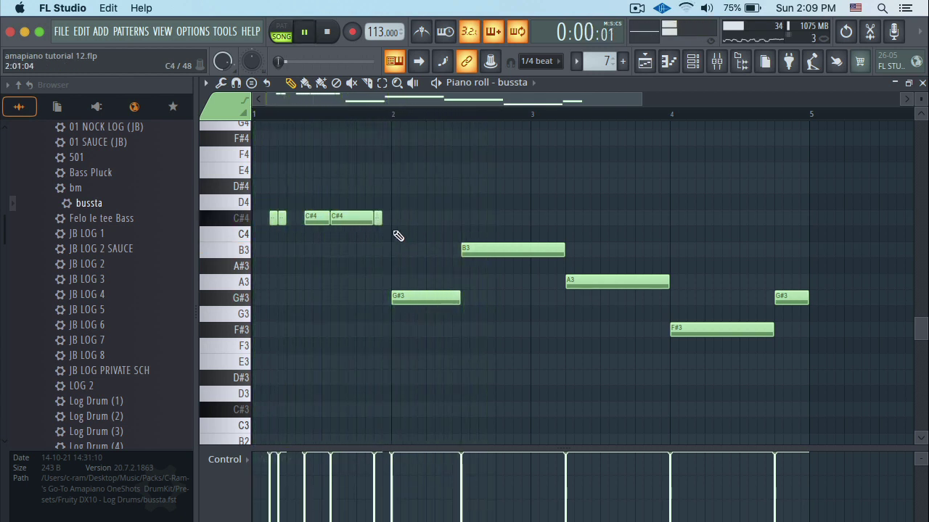
Step: Shorten the long G#3 at the start of bar 2 to seven steps and add a one-step G#3 at step 8
scroll(442, 212, "down", 3)
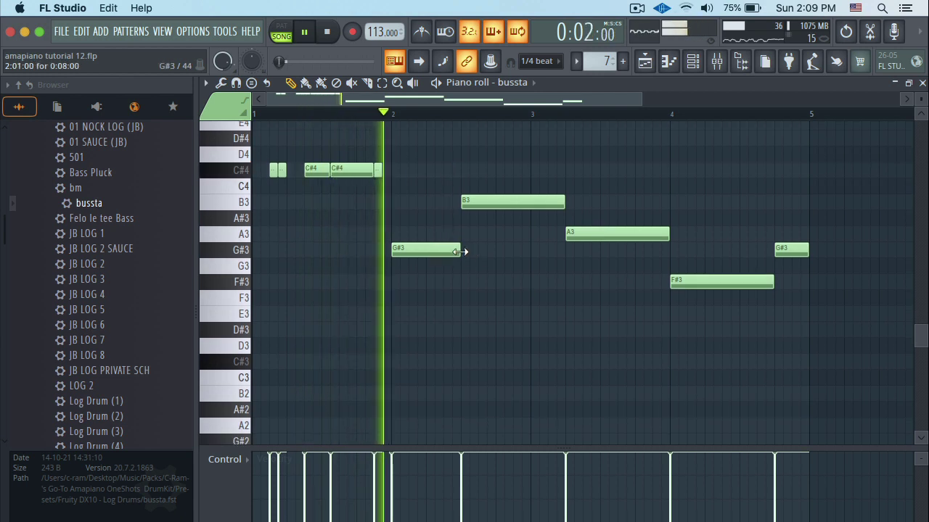
mouse_move(460, 251)
left_mouse_down()
mouse_move(444, 252)
mouse_move(459, 250)
left_mouse_up()
left_click(452, 250)
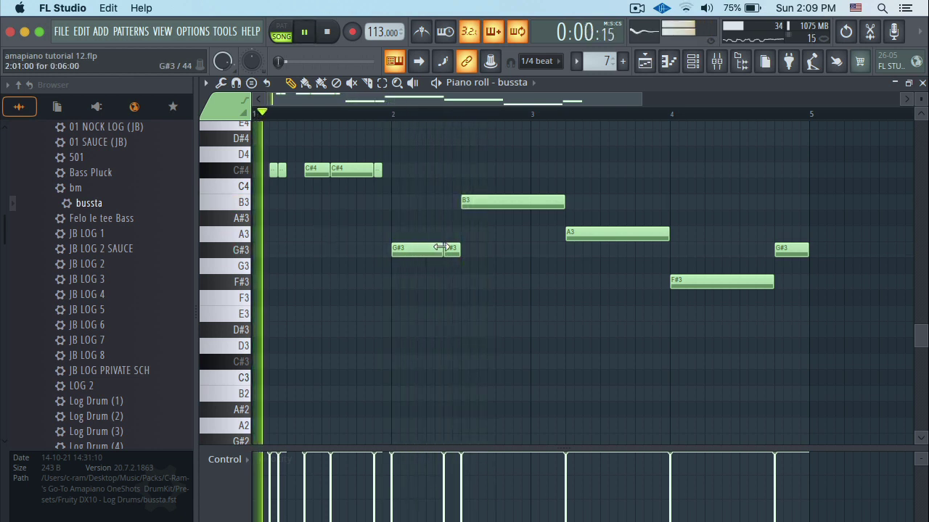
left_click_drag(442, 248, 465, 253)
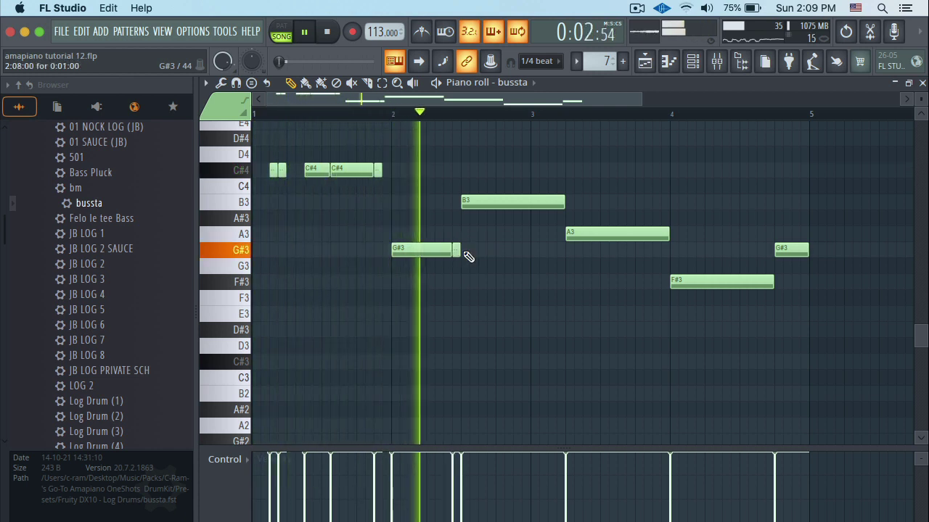
key("space")
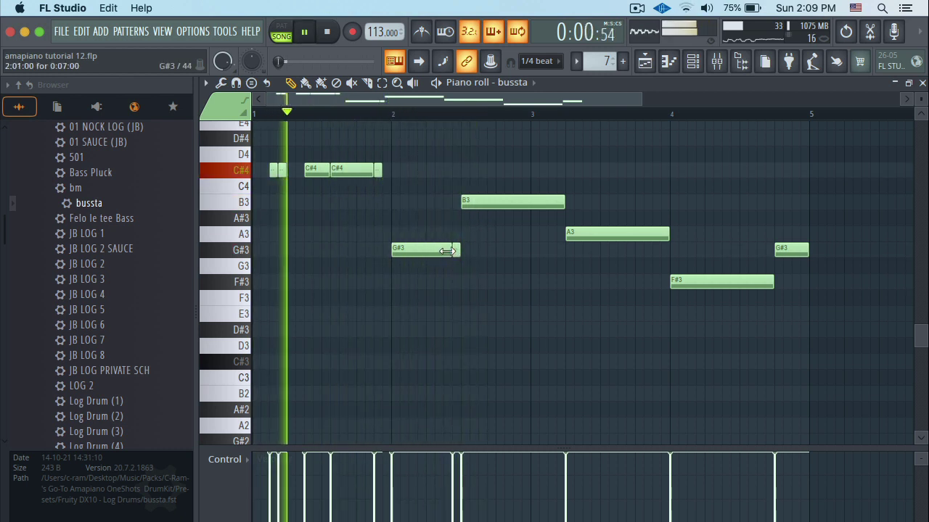
Step: Shorten bar 2's long G#3 to six steps and fill steps 7 and 8 with one-step G#3 hits
left_click_drag(446, 253, 460, 249)
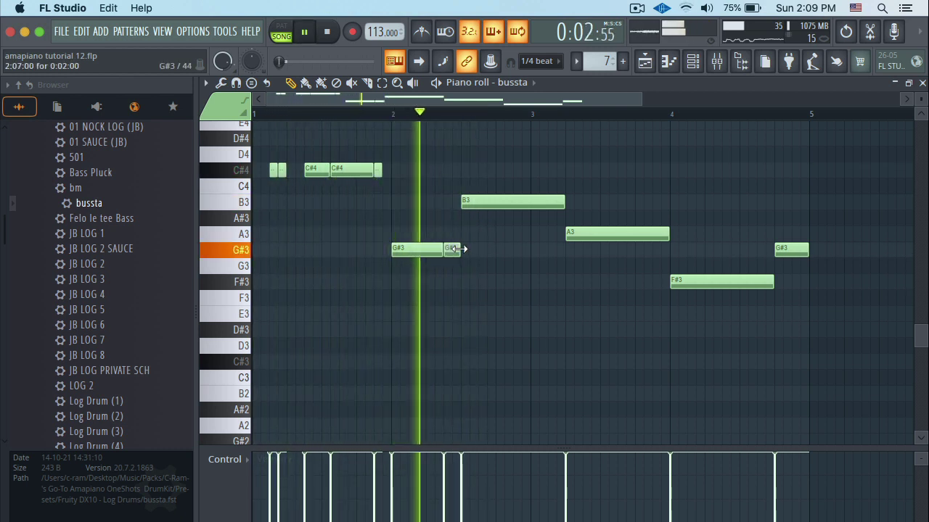
key("space")
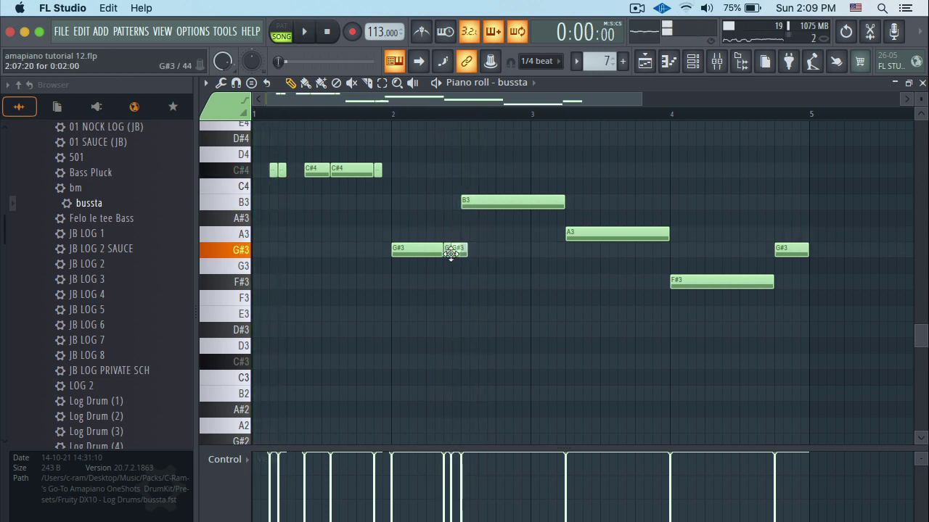
mouse_move(459, 249)
left_mouse_down()
mouse_move(450, 251)
mouse_move(460, 251)
left_mouse_up()
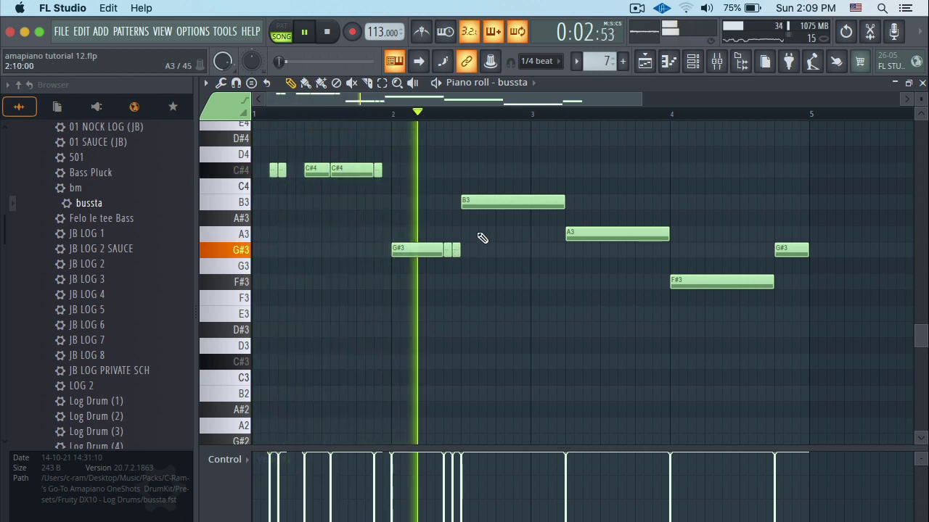
Step: Replace the two one-step G#3 hits with a single two-step G#3 at step 7 of bar 2
right_click(458, 250)
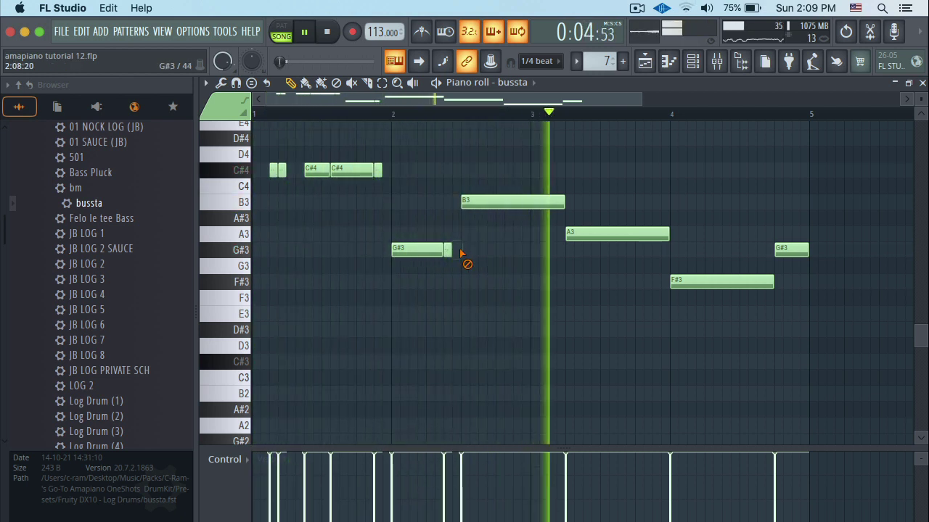
left_click_drag(456, 251, 460, 251)
key("space")
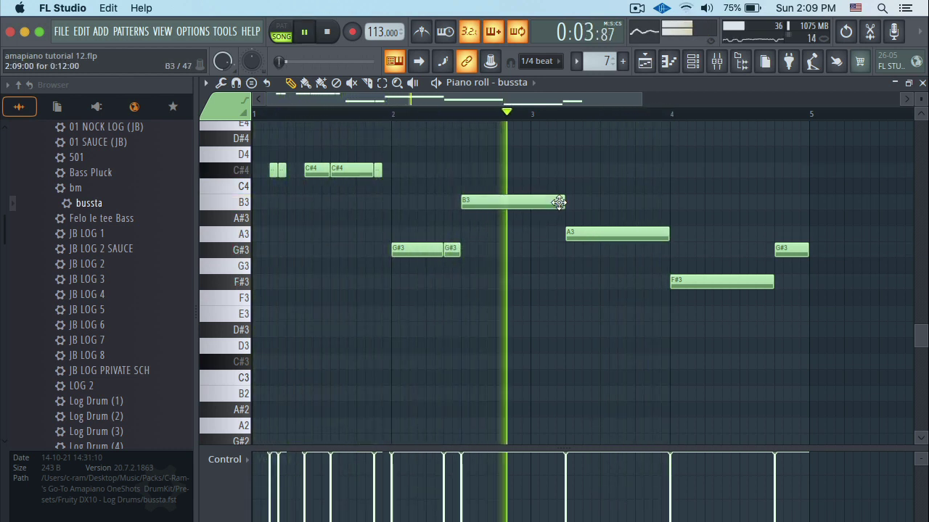
Step: Try breaking the long B3 into three-step B3 notes at 2:09, 2:12, 2:15 and 3:03
key("space")
key("space")
left_click_drag(537, 206, 489, 207)
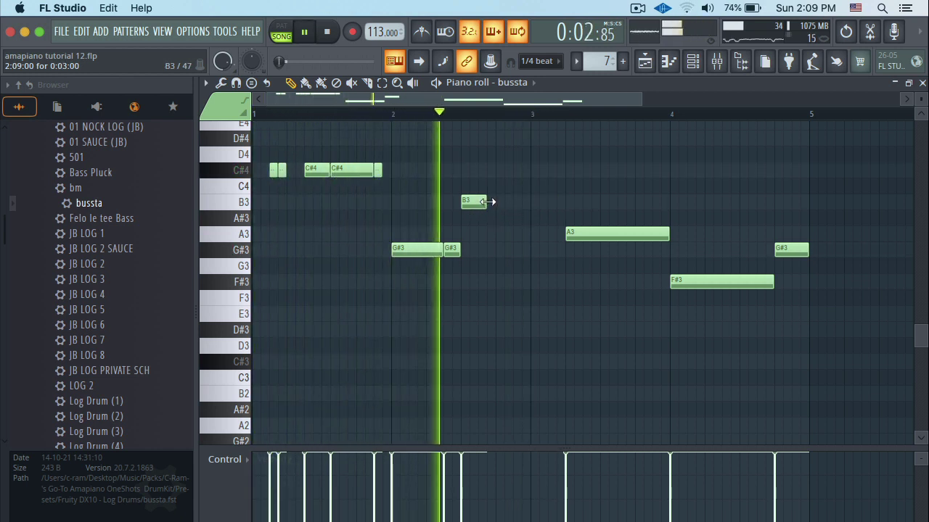
left_click(494, 201)
left_click(524, 202)
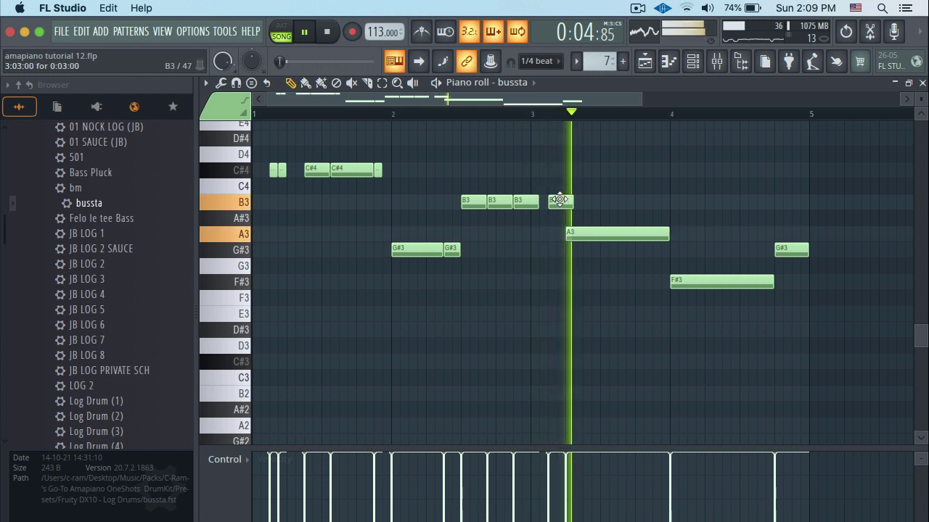
left_click_drag(559, 199, 555, 201)
Step: Swap the repeated B3 hits for an eight-step B3 at 2:09 and a six-step B3 at 3:01
right_click(554, 202)
left_click_drag(490, 203, 530, 202)
left_click(526, 202)
key("space")
key("space")
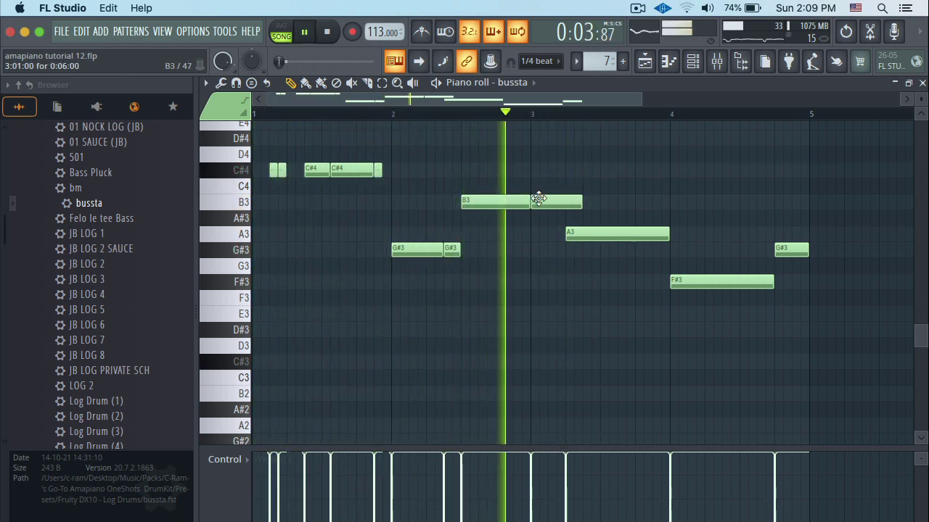
Step: Try a two-step B3 at 3:03, delete it, and stretch the first B3 back to twelve steps
key("space")
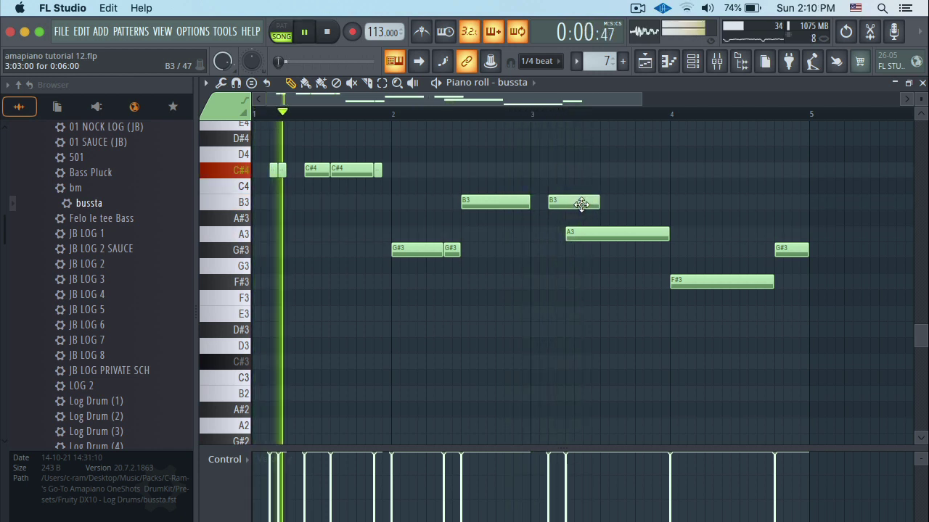
left_click_drag(598, 203, 562, 212)
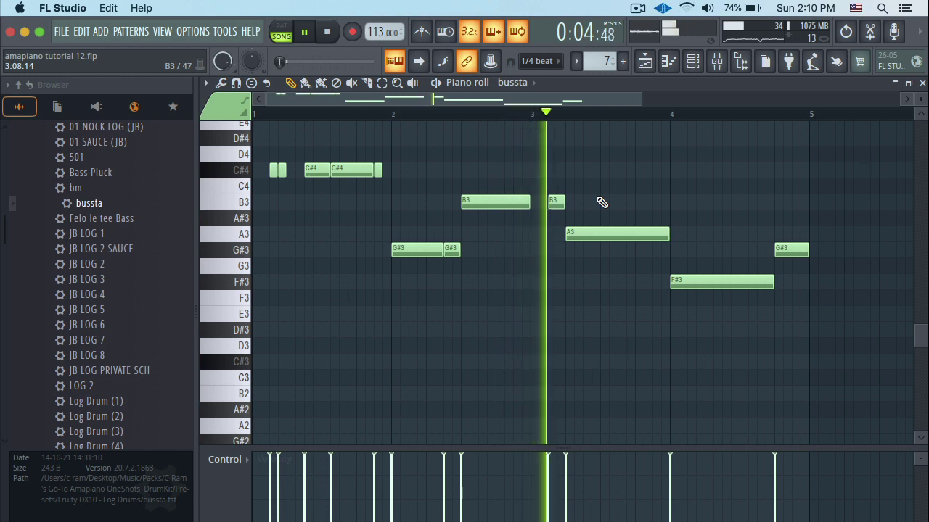
right_click(559, 206)
left_click_drag(528, 205, 562, 205)
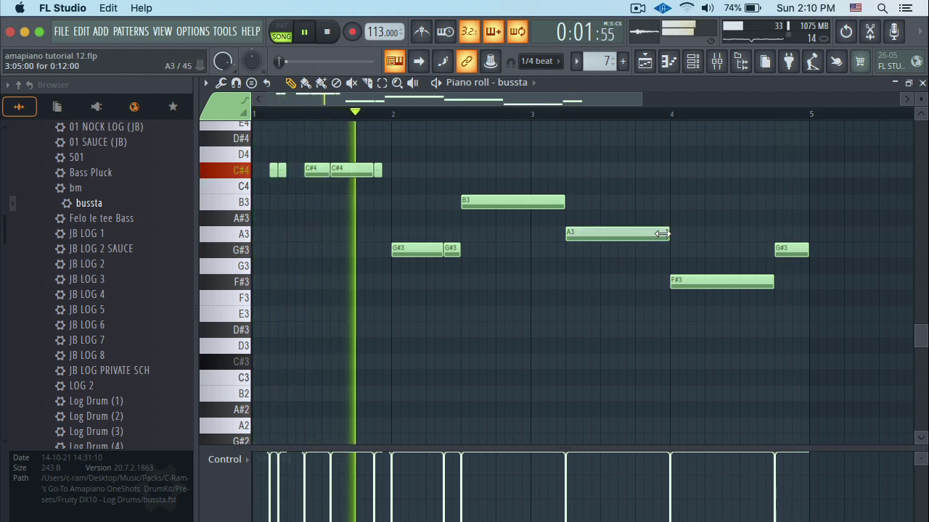
Step: Shorten the A3 at 3:05 to six steps and add a two-step A3 at 3:11
left_click_drag(667, 233, 617, 234)
left_click(621, 232)
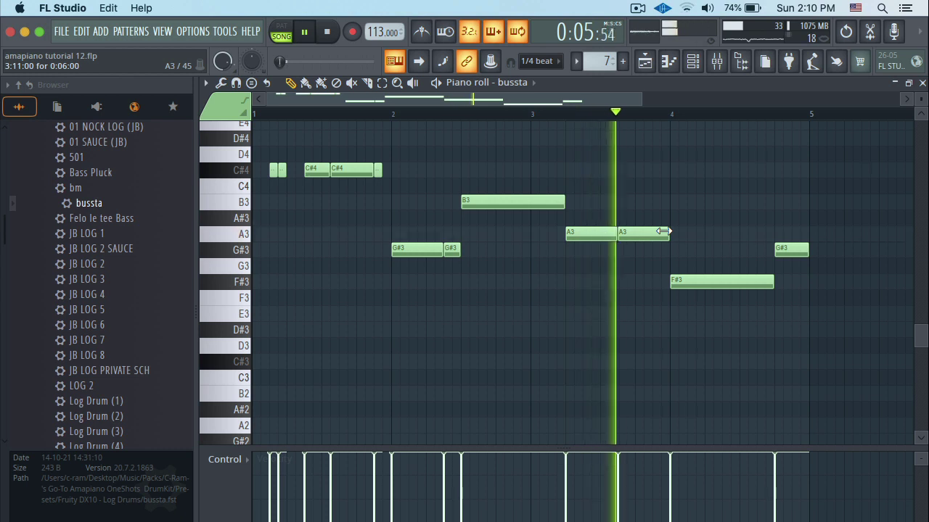
left_click_drag(658, 232, 631, 234)
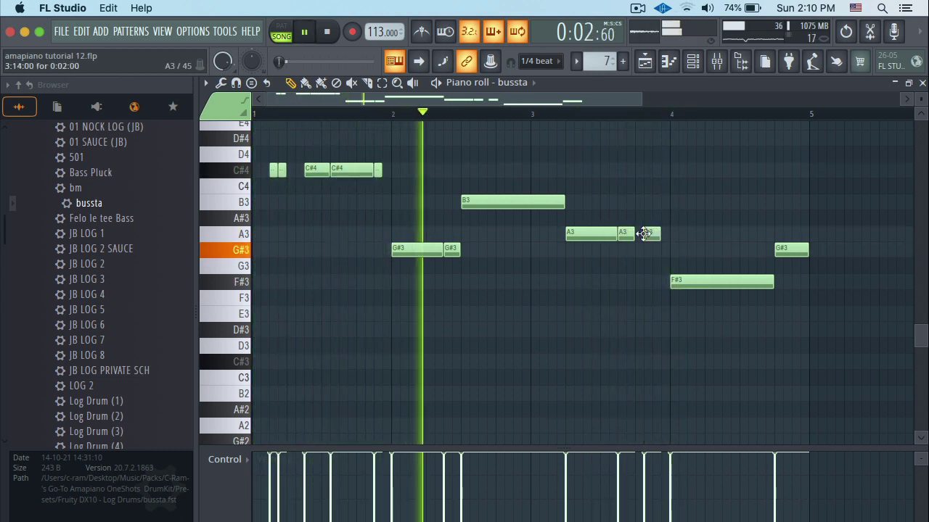
Step: Add a two-step A3 at 3:14 and a one-step A3 at 3:16 to finish bar 3
left_click(649, 232)
left_click(668, 232)
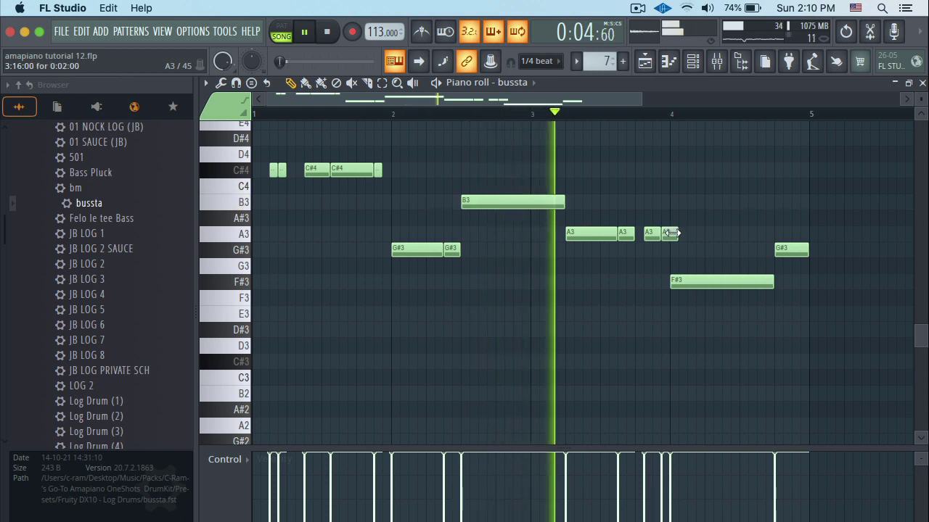
left_click_drag(675, 233, 666, 233)
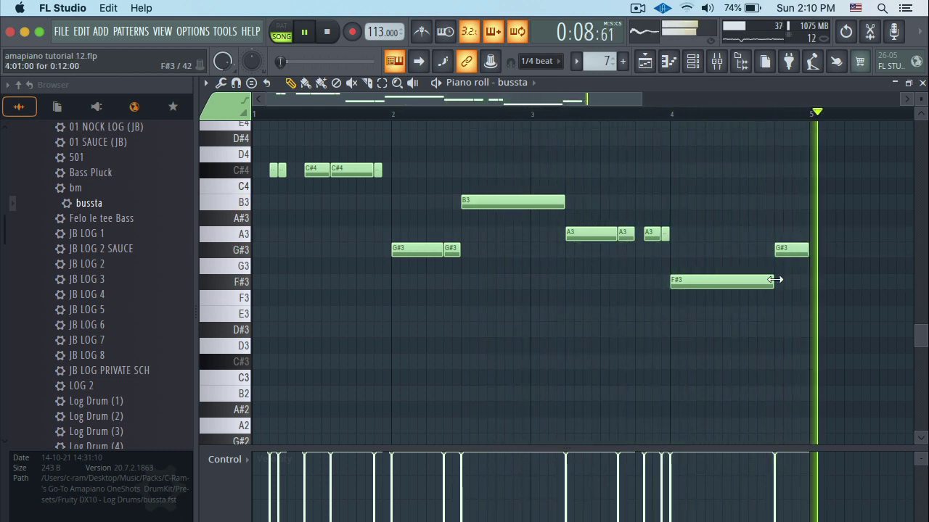
Step: Shorten bar 4's F#3 to seven steps and add a three-step F#3 at step 8 and a two-step F#3 at step 11
mouse_move(773, 281)
left_mouse_down()
mouse_move(717, 283)
mouse_move(775, 283)
left_mouse_up()
left_click(734, 282)
left_click(760, 281)
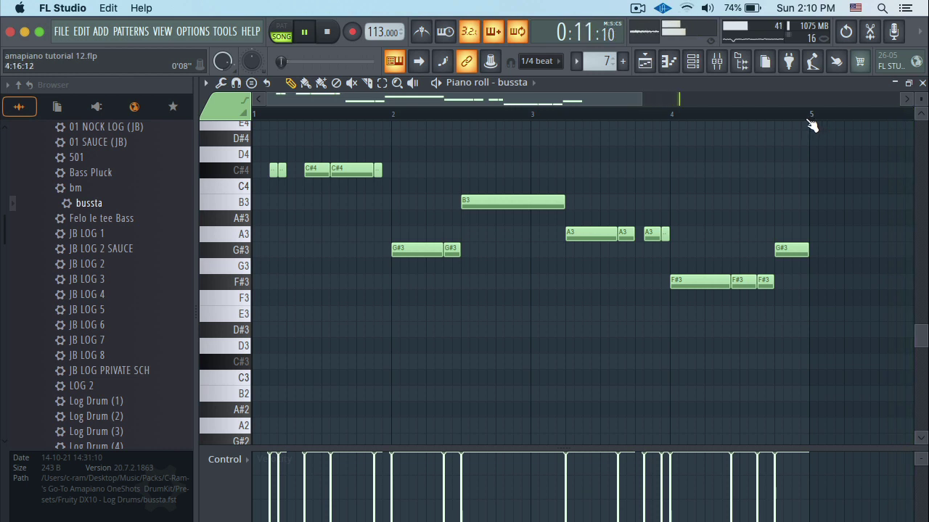
Step: Try chopping the two-step A3 at 3:14 into rapid repeated notes with the Chopper while playing the bassline
key("space")
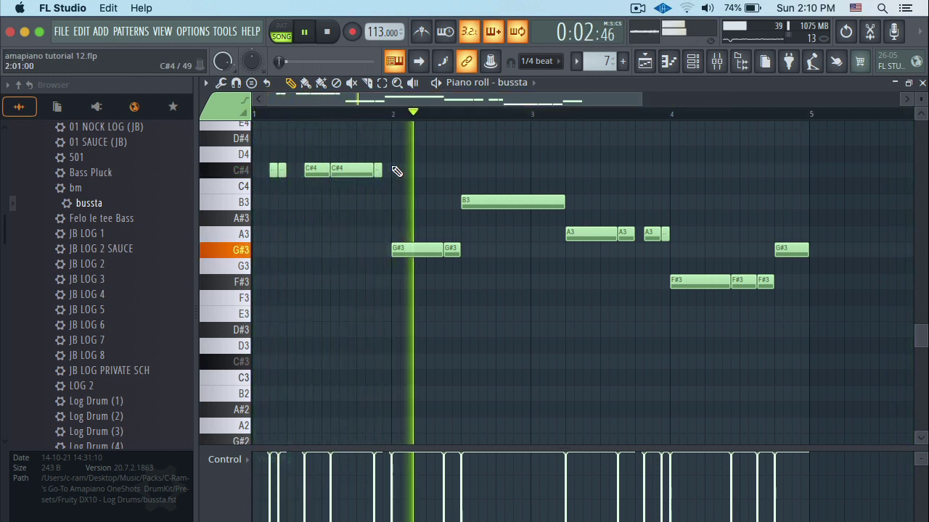
left_click(473, 233)
right_click(474, 231)
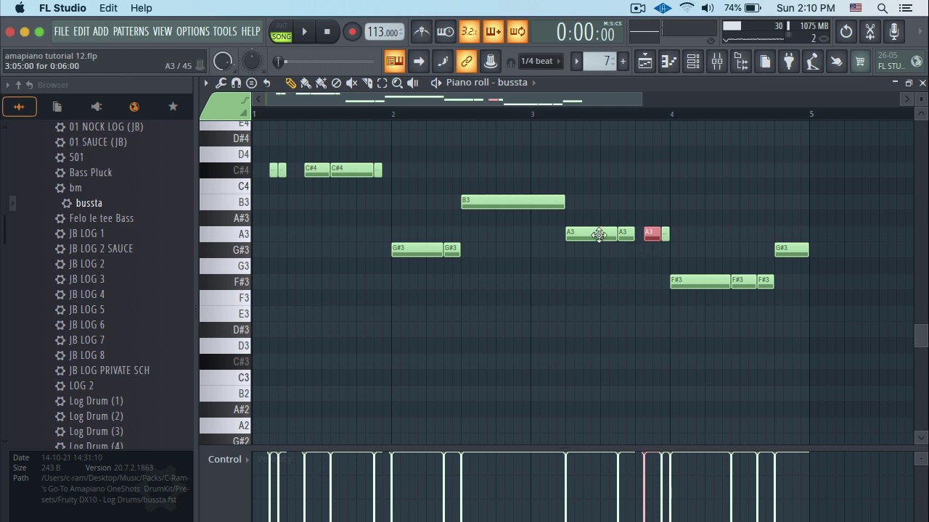
key("alt+u")
key("space")
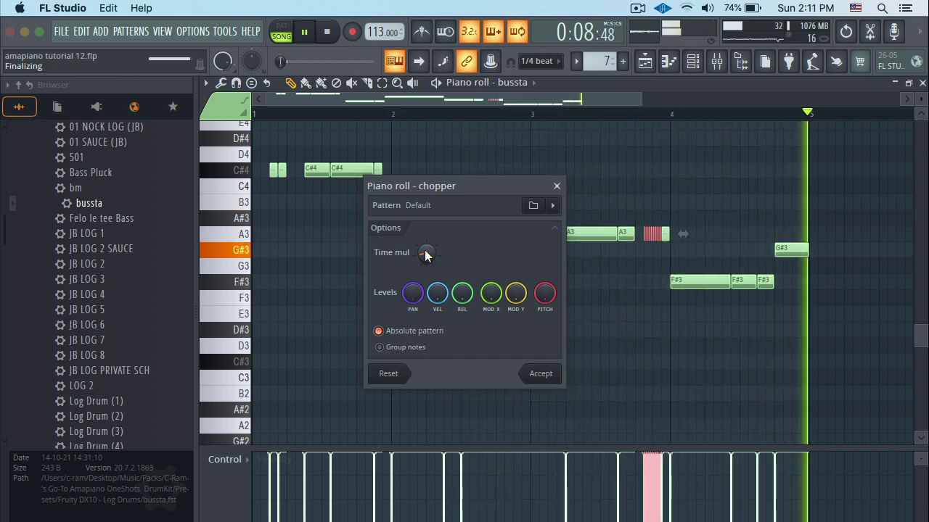
key("Return")
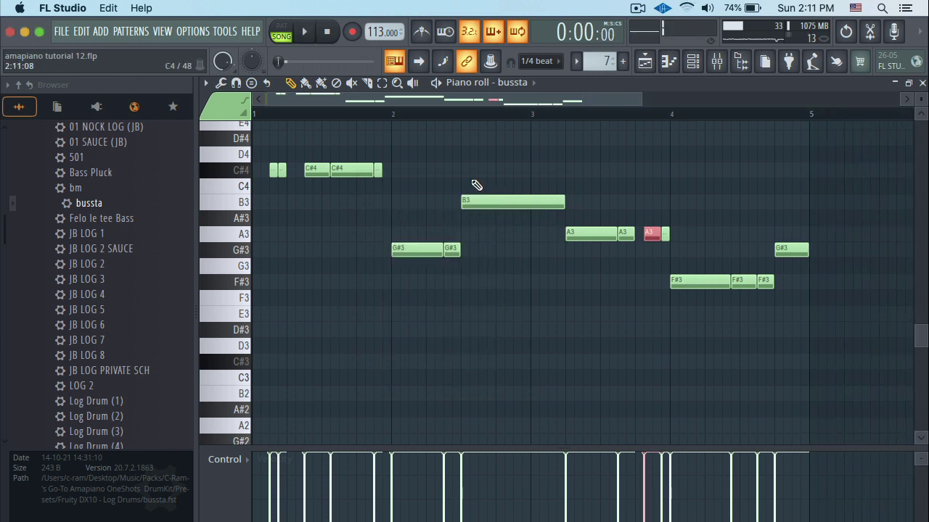
Step: Chop the one-step C#4 at 1:15 into rapid repeated notes using the Chopper's Default pattern
key("space")
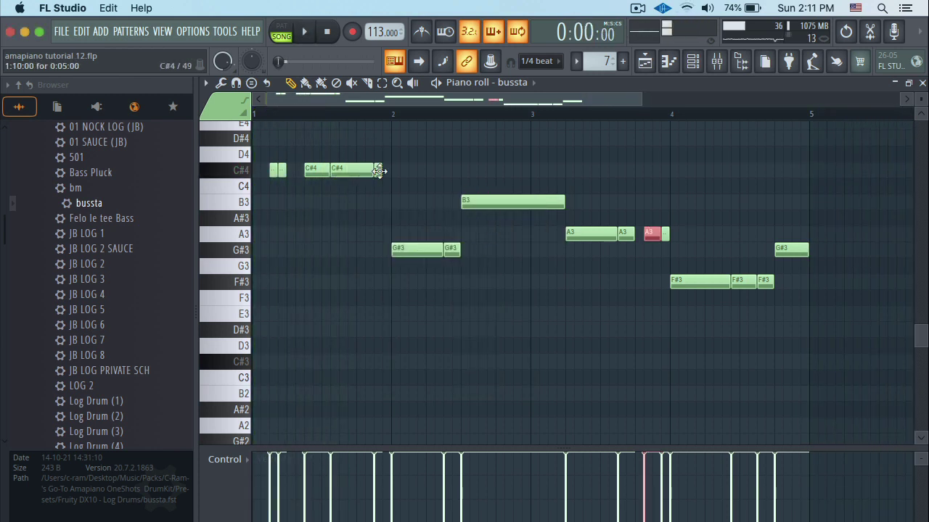
key("alt+u")
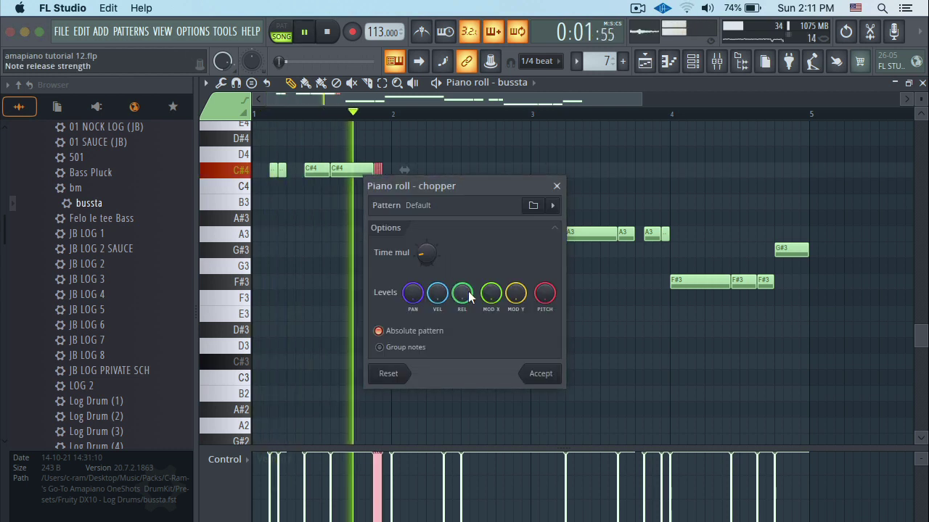
left_click(541, 375)
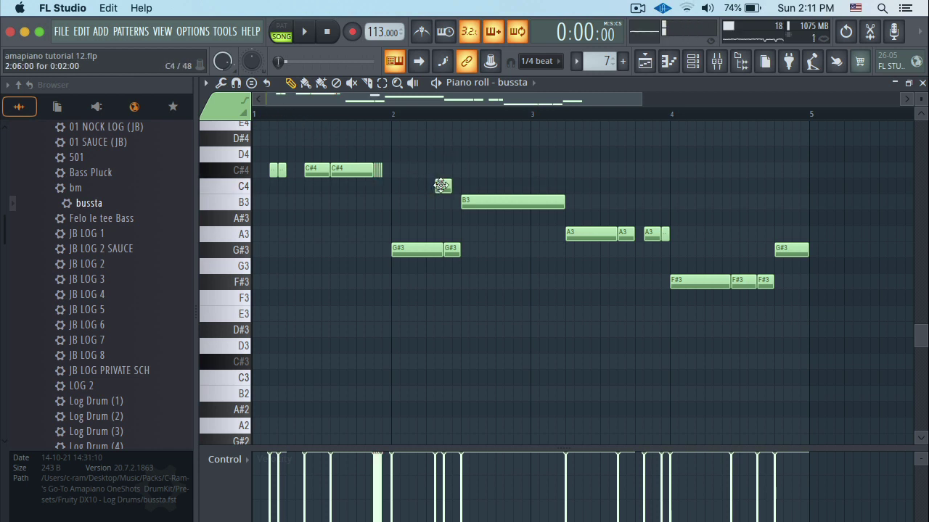
Step: Check the note properties of the trial C4 at 2:06, remove that note, and play the bassline
double_click(443, 185)
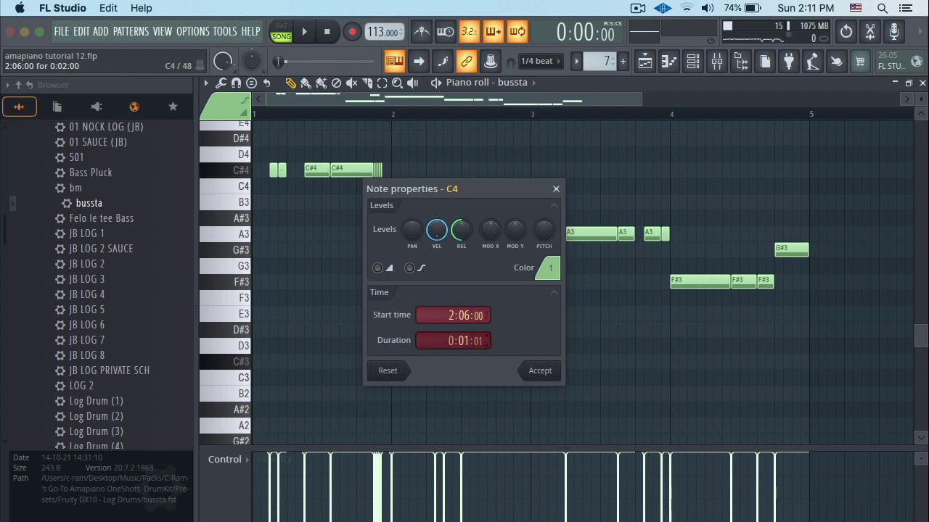
left_click(538, 371)
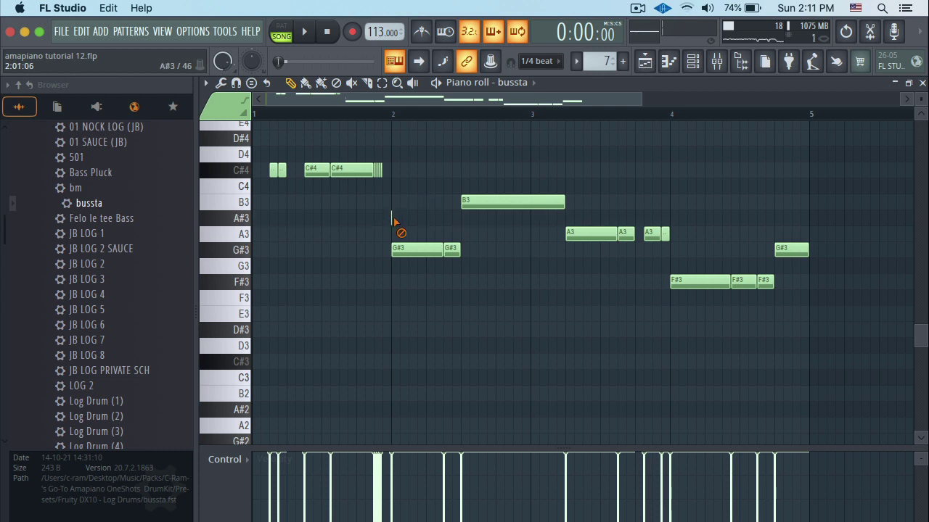
key("space")
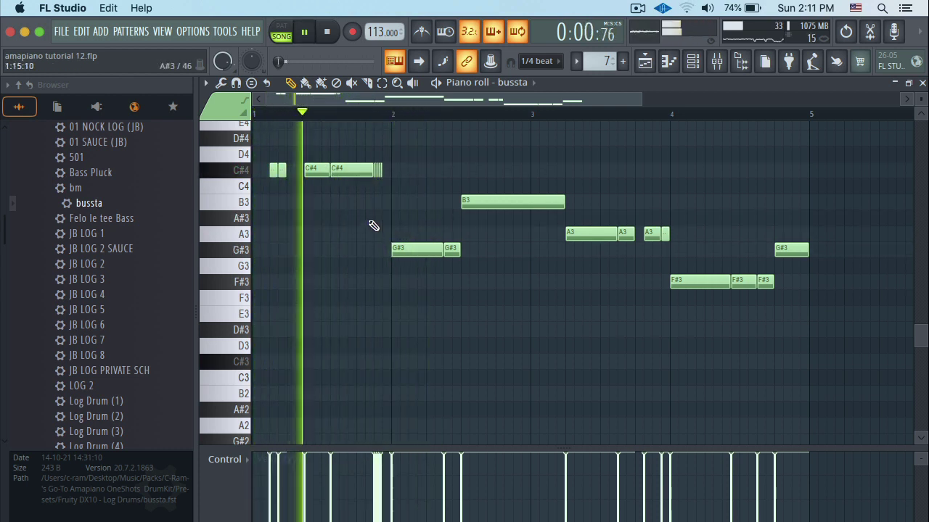
key("space")
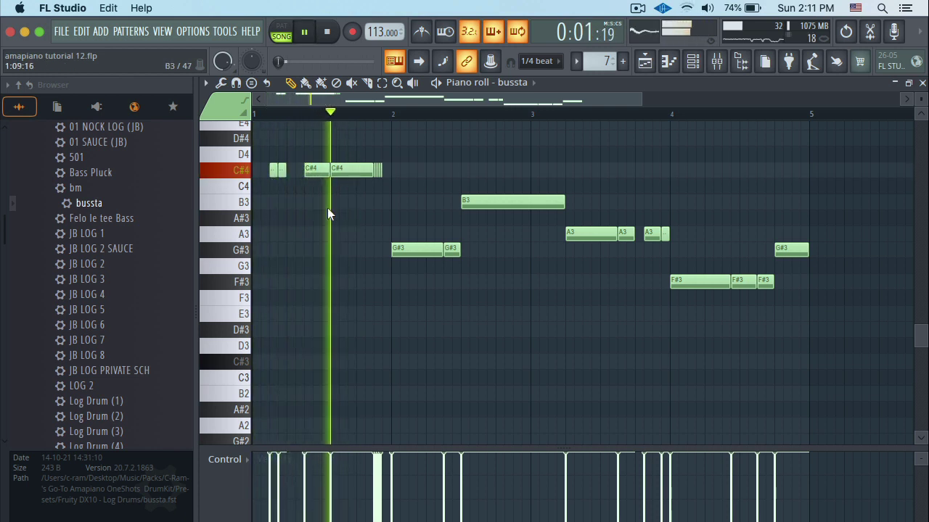
Step: Undo the extra split in the long C#4 at 1:10 and play back the bassline
key("super+z")
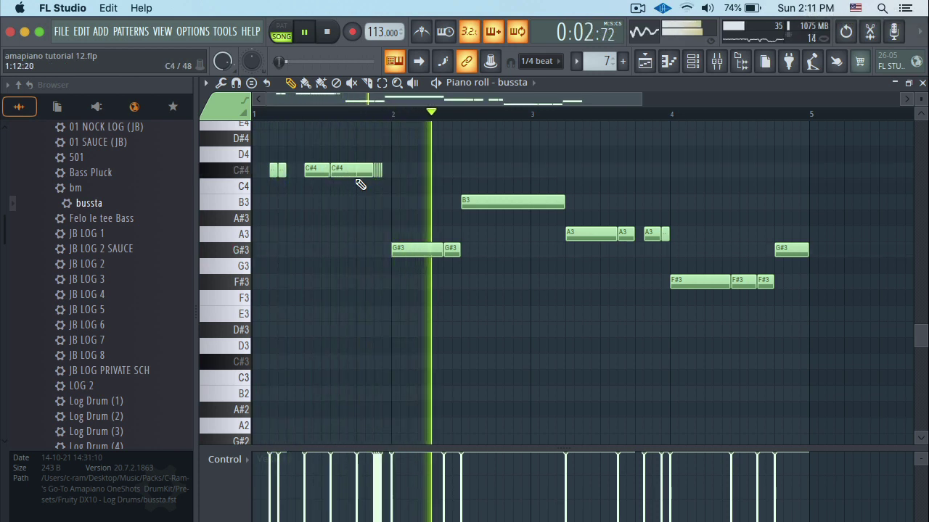
key("super+z")
key("space")
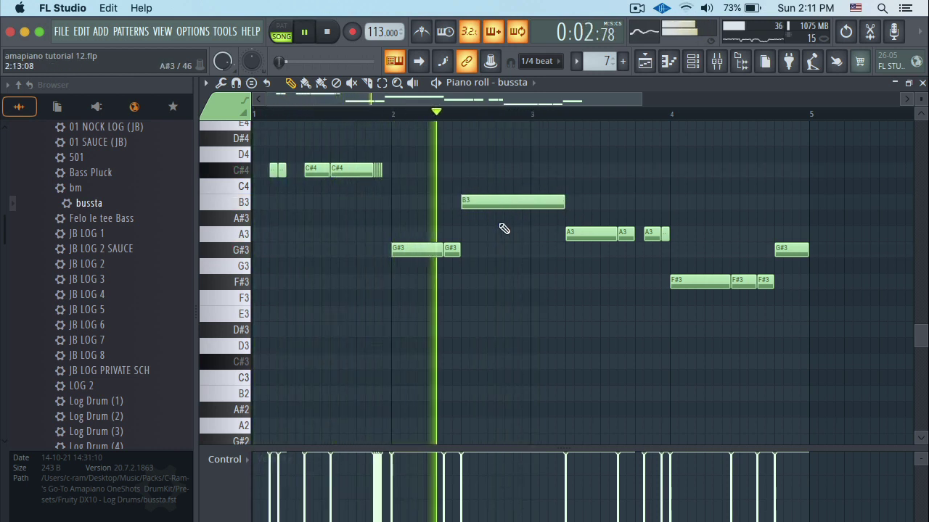
key("space")
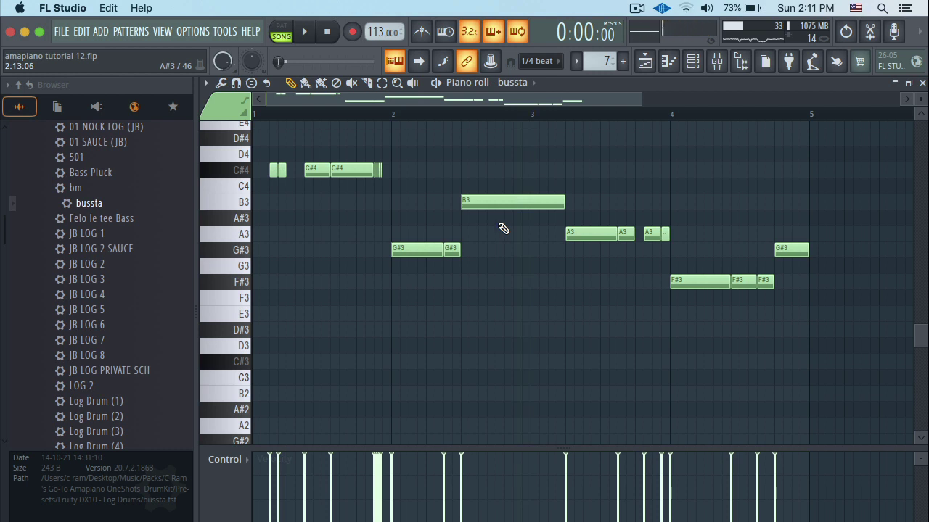
key("space")
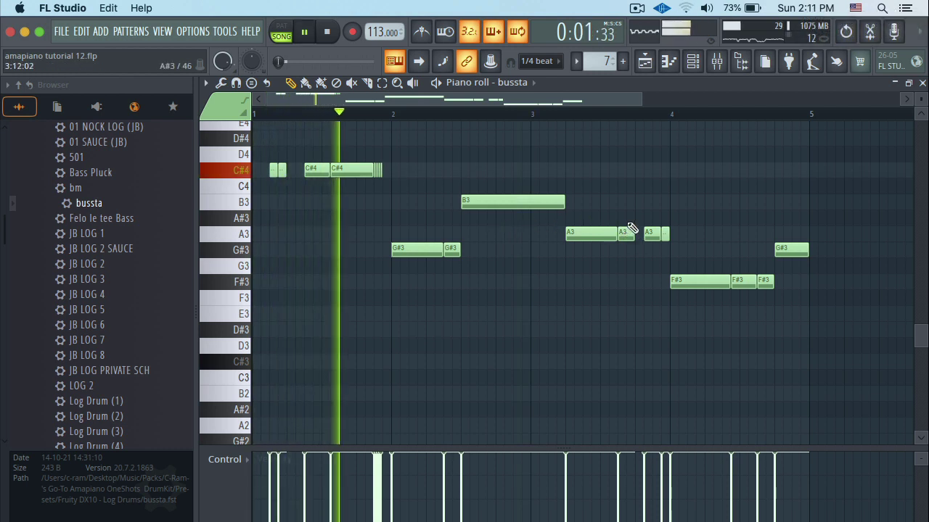
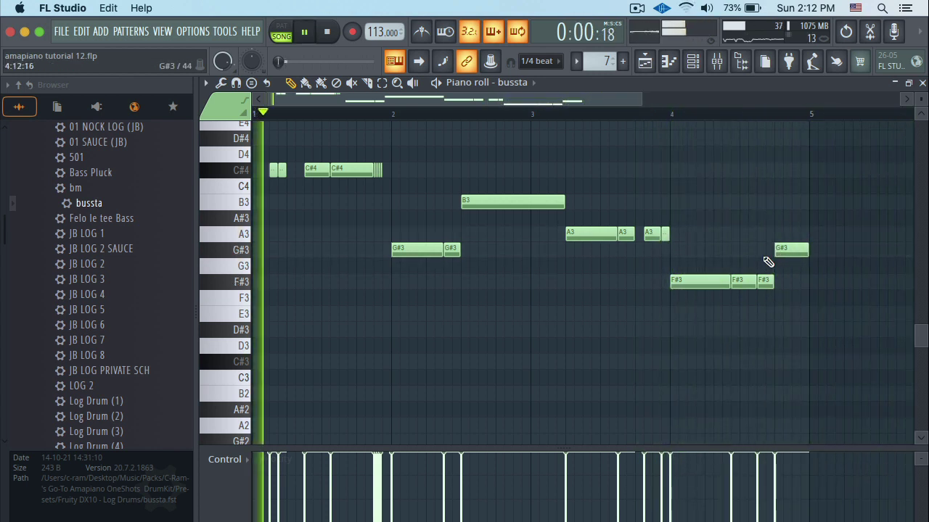
Step: Duplicate the entire four-bar bussta bassline into bars 5 to 8 and clear the selection
key("ctrl+a")
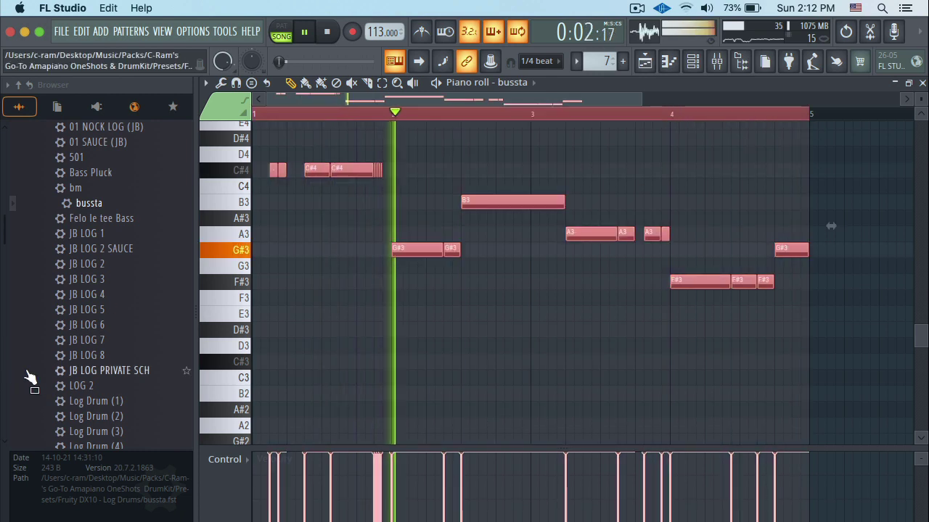
key("ctrl+b")
key("ctrl+d")
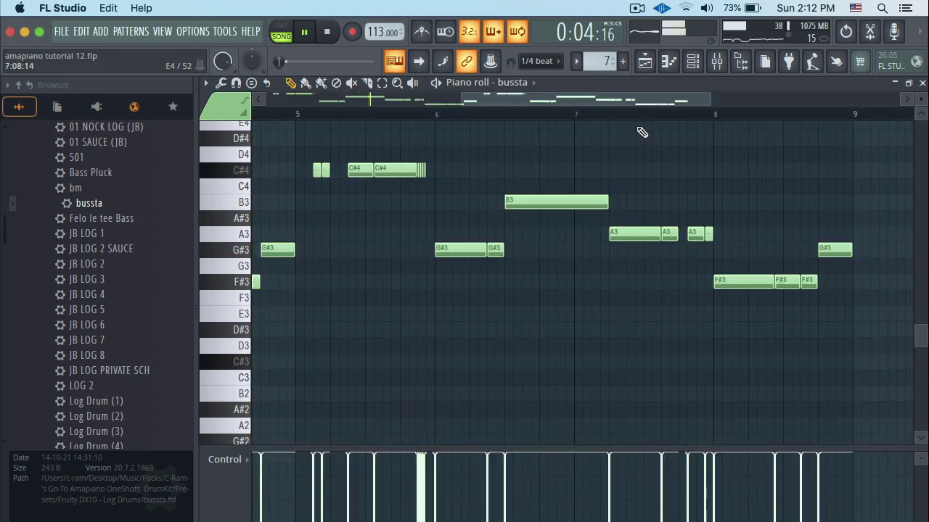
Step: Set the playlist snap to Line and place a second Pattern 7 clip on Track 11 starting at bar 9
key("F6")
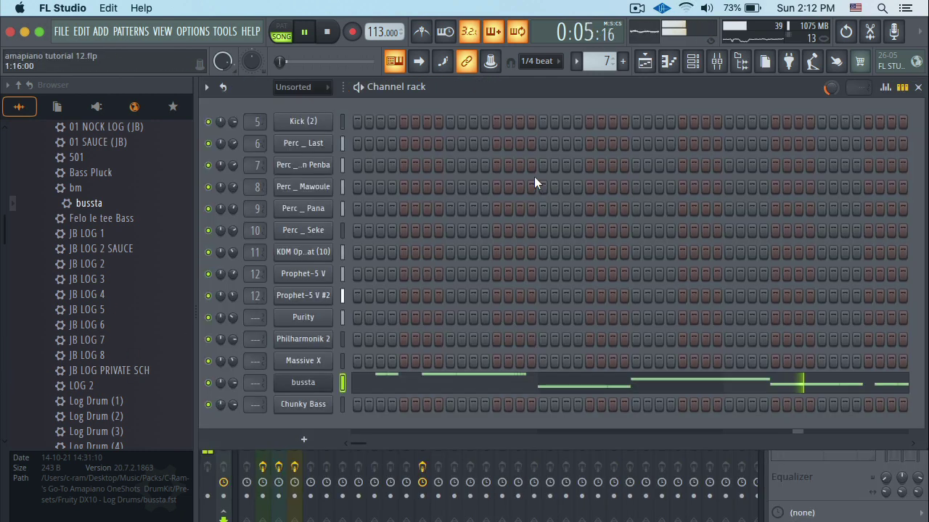
left_click(644, 61)
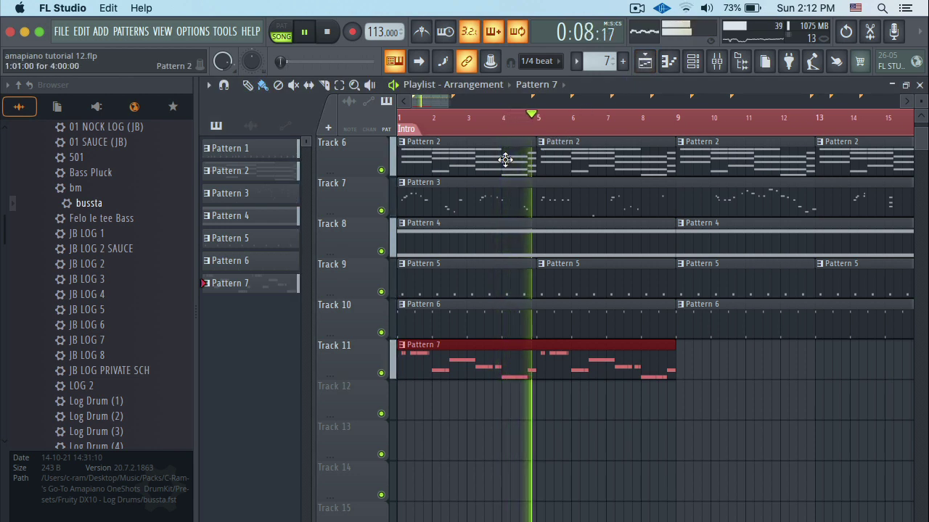
left_click_drag(694, 369, 184, 442)
left_click_drag(439, 355, 706, 343)
right_click(707, 362)
left_click(536, 61)
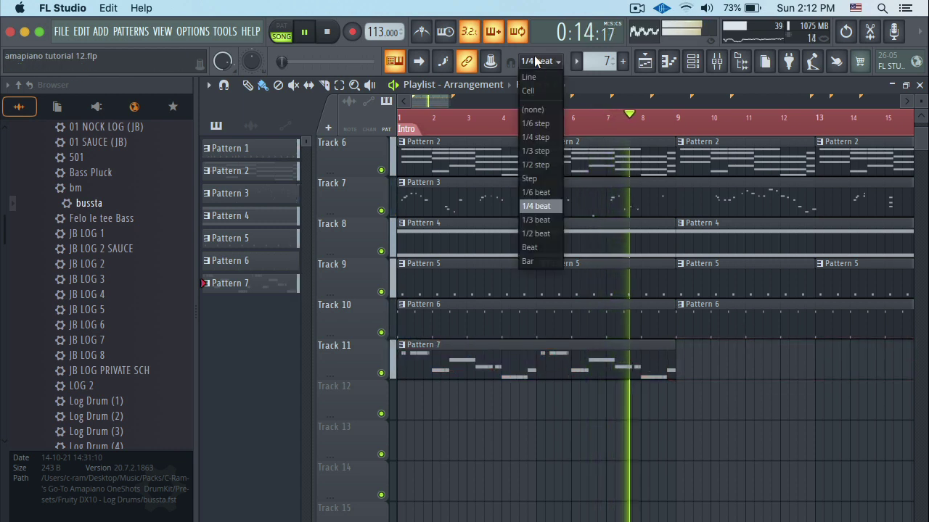
left_click(540, 75)
left_click(688, 352)
left_click(691, 347)
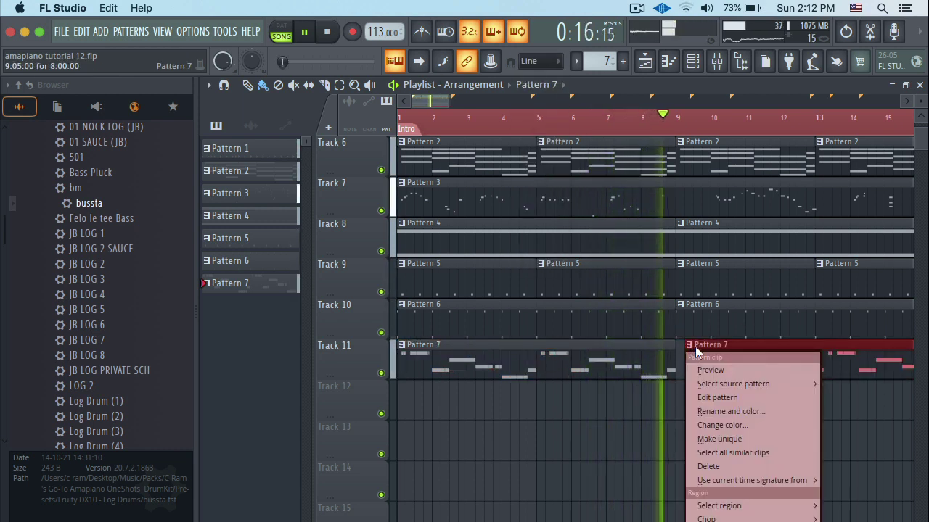
left_click(697, 348)
left_click_drag(704, 351, 693, 345)
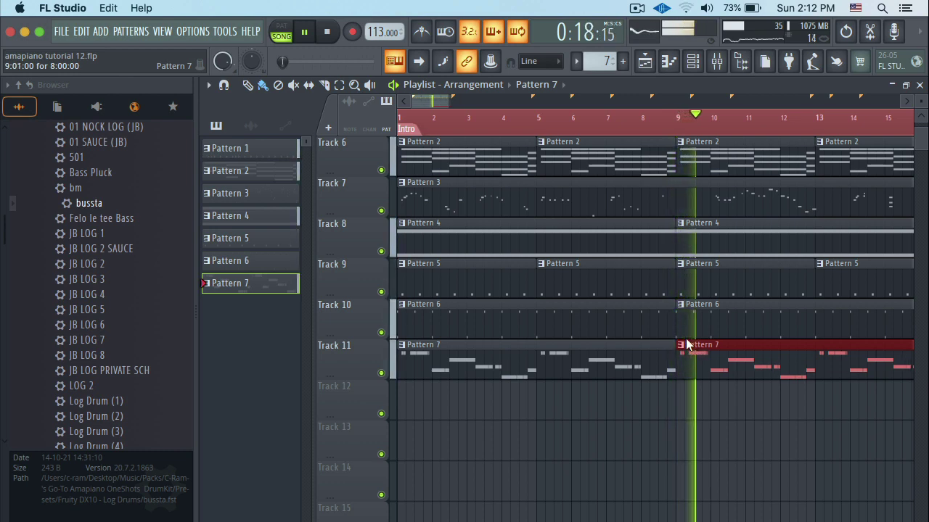
Step: Copy the bussta notes into the Chunky Bass channel of Pattern 7
left_click(695, 65)
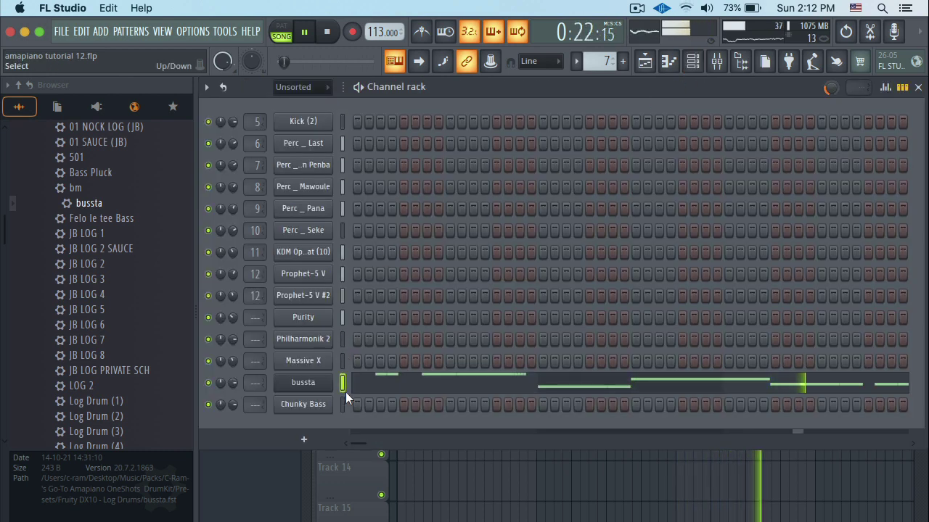
key("super+v")
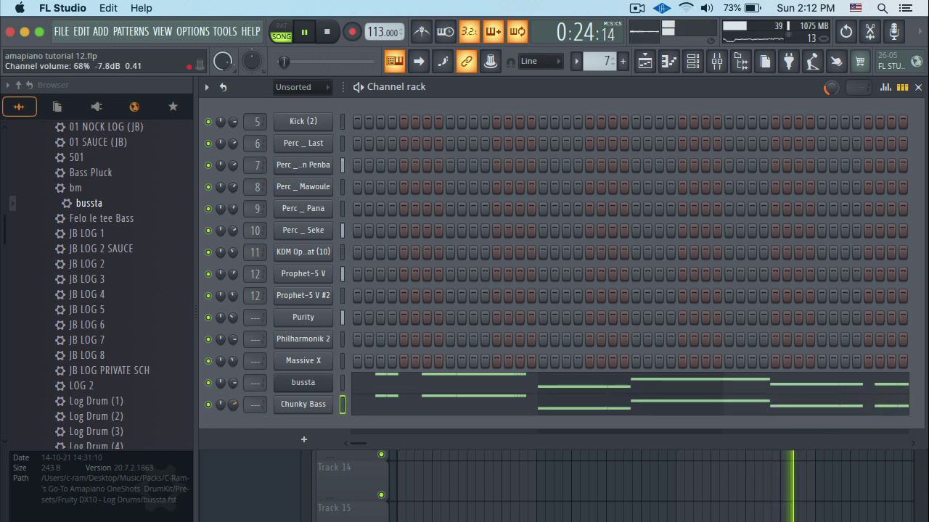
Step: Transpose the Chunky Bass notes down one octave and set its channel volume to about 53%
left_click(385, 410)
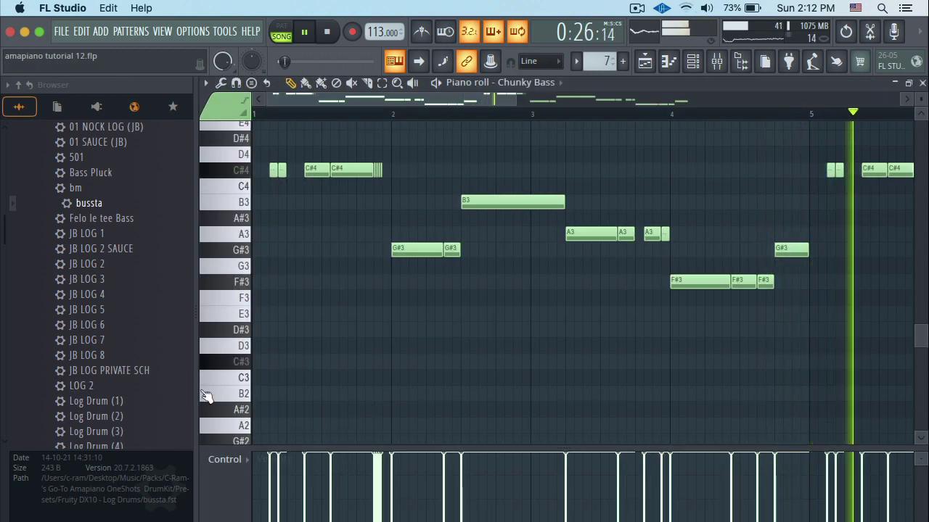
key("super+Down")
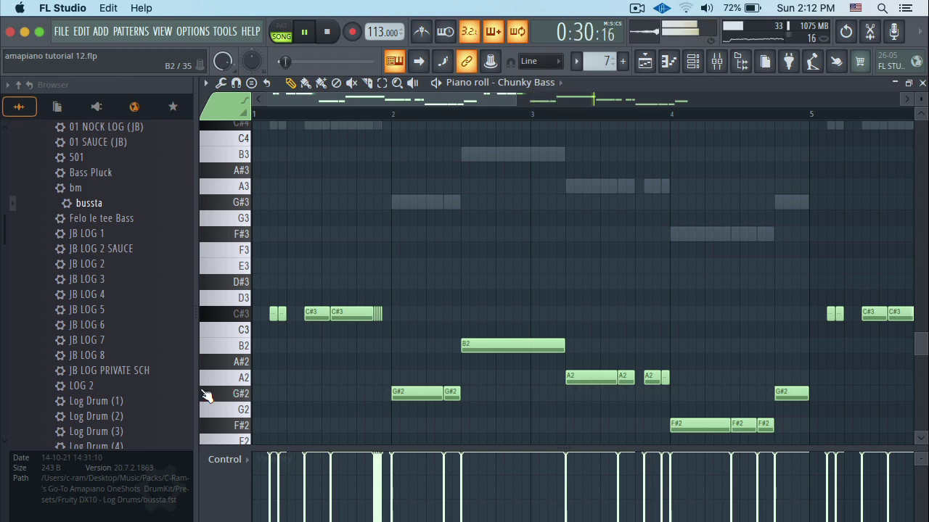
key("Escape")
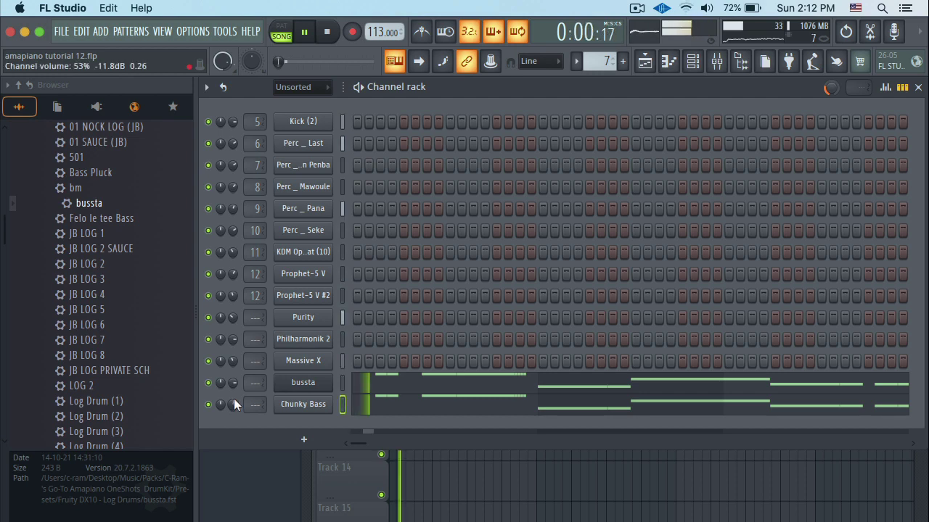
Step: Add a Fruity DX10 channel and load its FM Sub preset
left_click(304, 439)
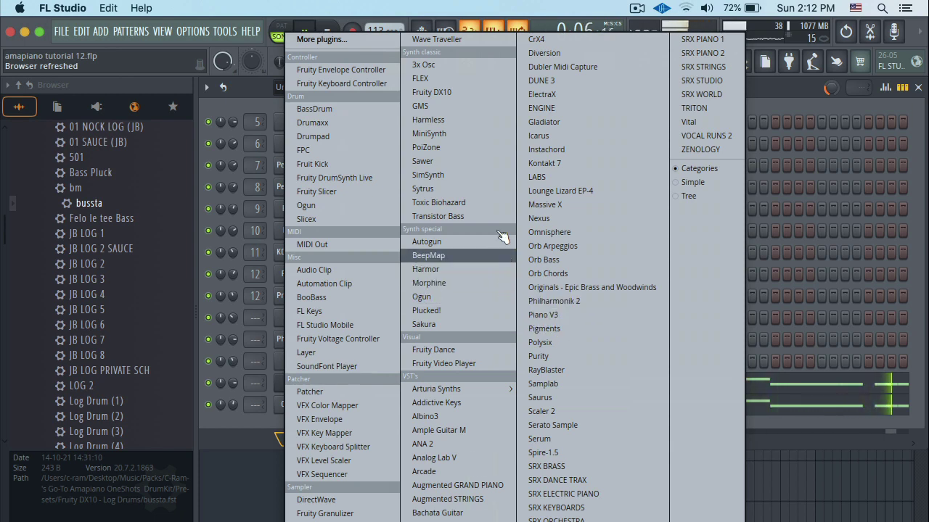
left_click(443, 92)
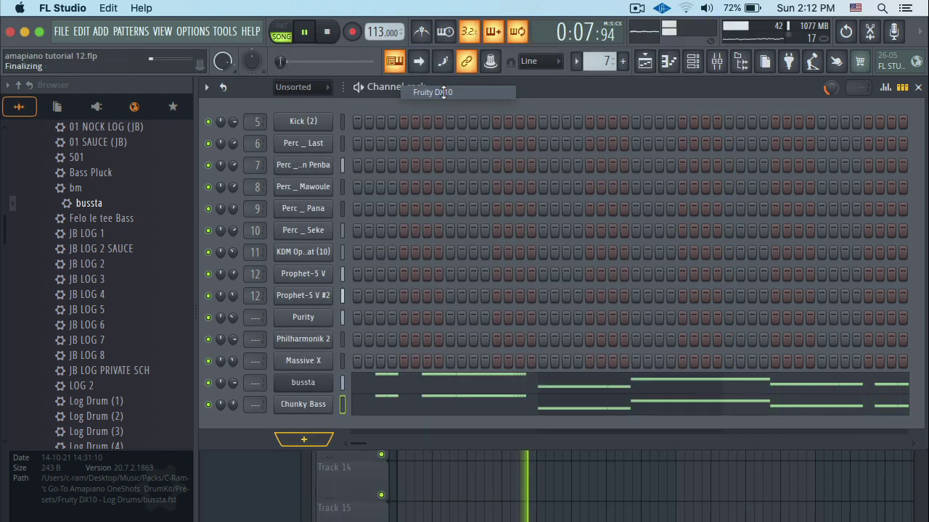
left_click(655, 248)
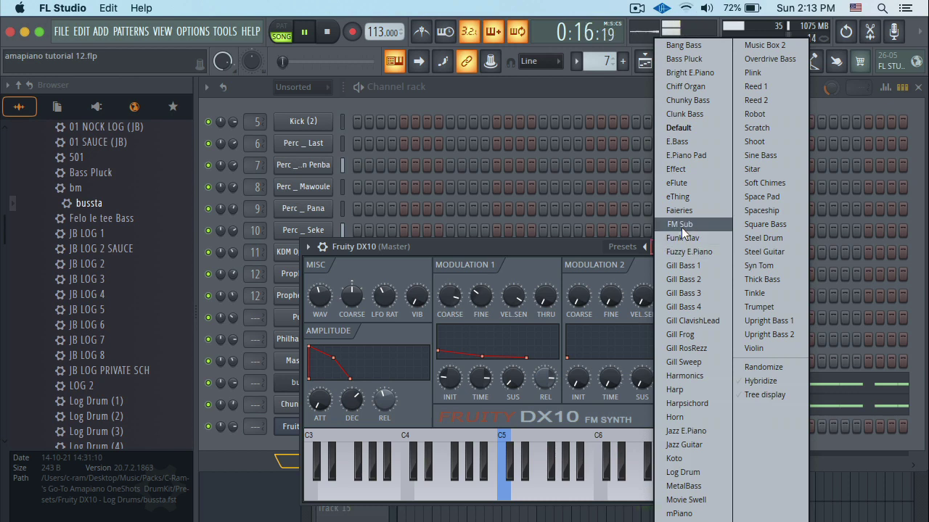
left_click(682, 227)
left_click(674, 235)
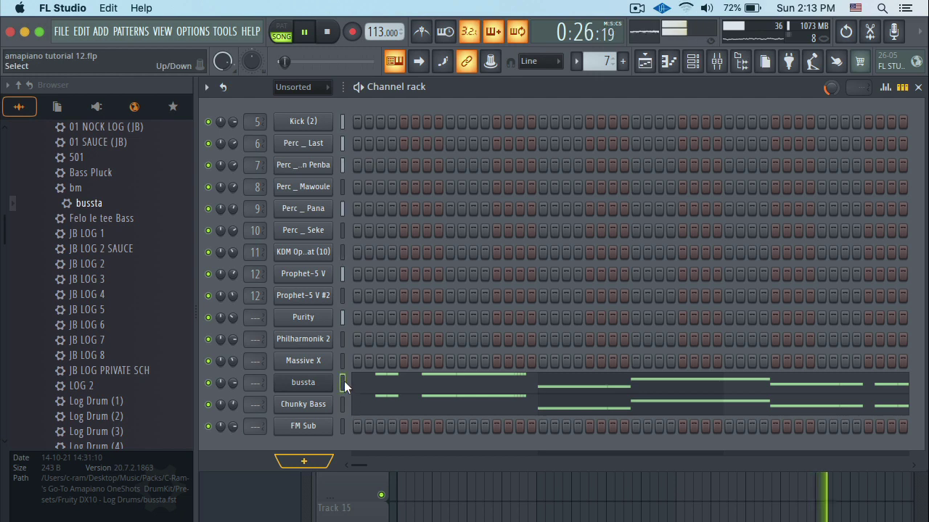
Step: Copy the bussta notes into the FM Sub channel and set its channel volume to about 60%
left_click(343, 426)
key("ctrl+v")
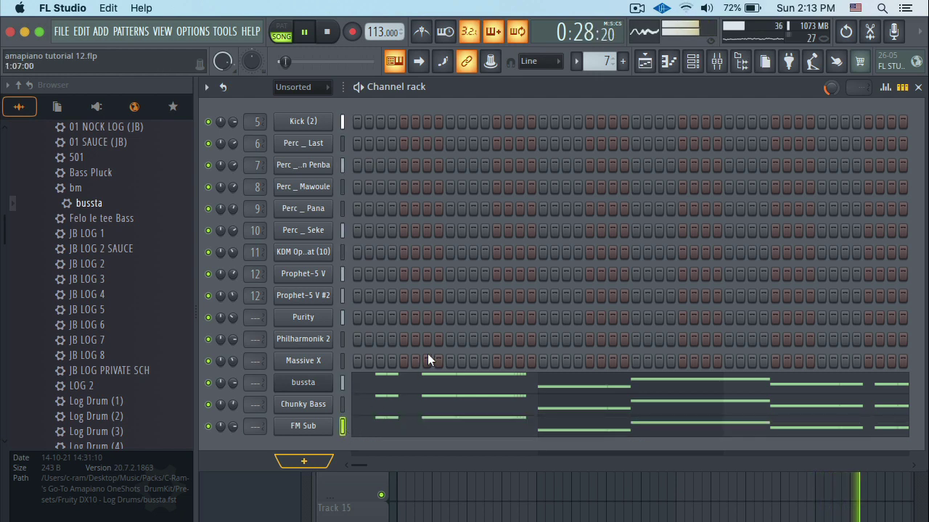
left_click_drag(232, 426, 232, 435)
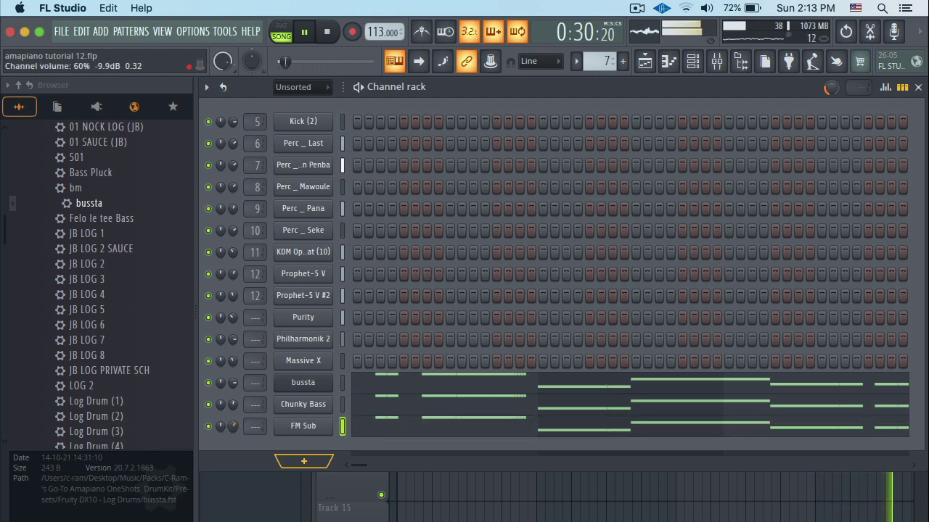
Step: Replace the rapid C#3 roll closing bar 1 of the FM Sub notes with a single C#3 note reaching the start of bar 2
left_click(380, 431)
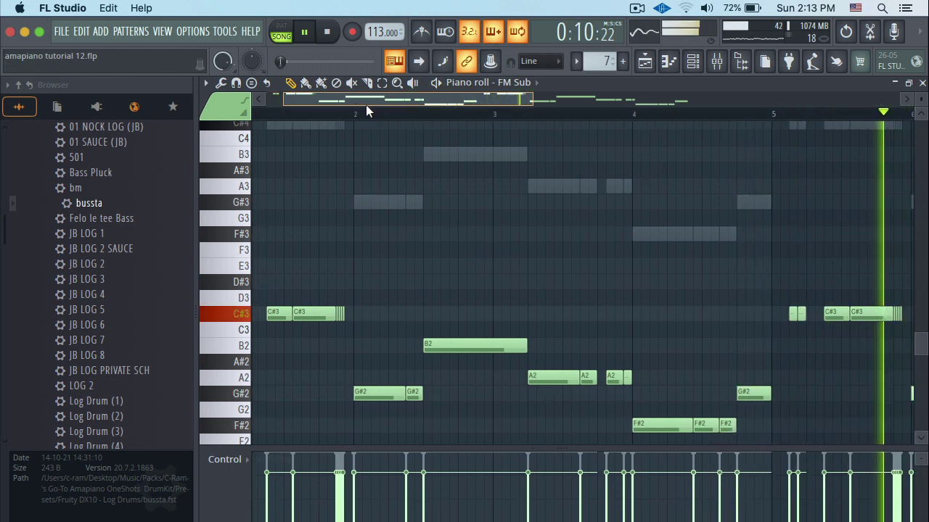
left_click_drag(366, 104, 616, 124)
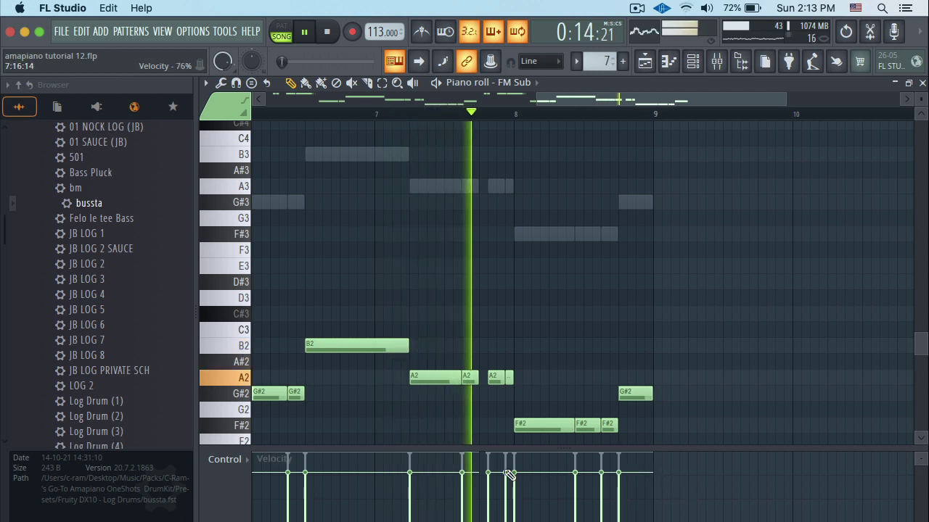
left_click_drag(565, 101, 219, 185)
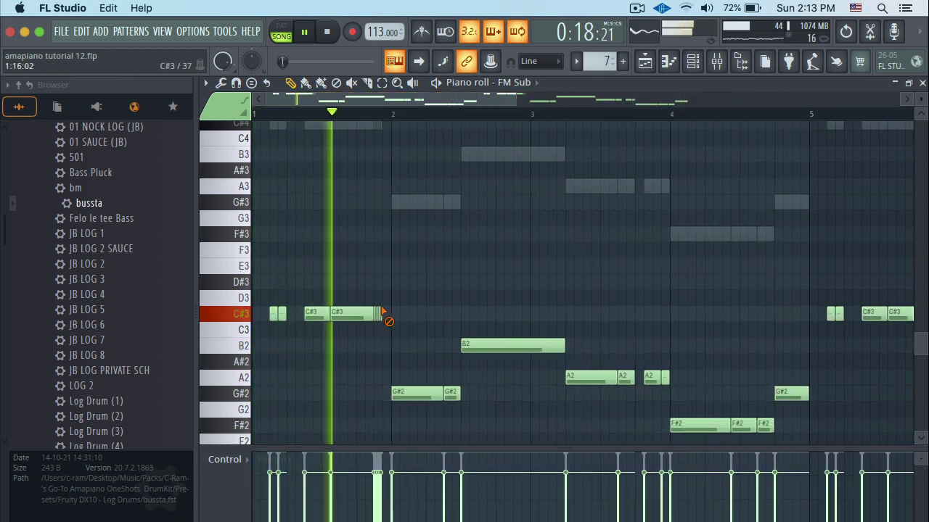
key("super+z")
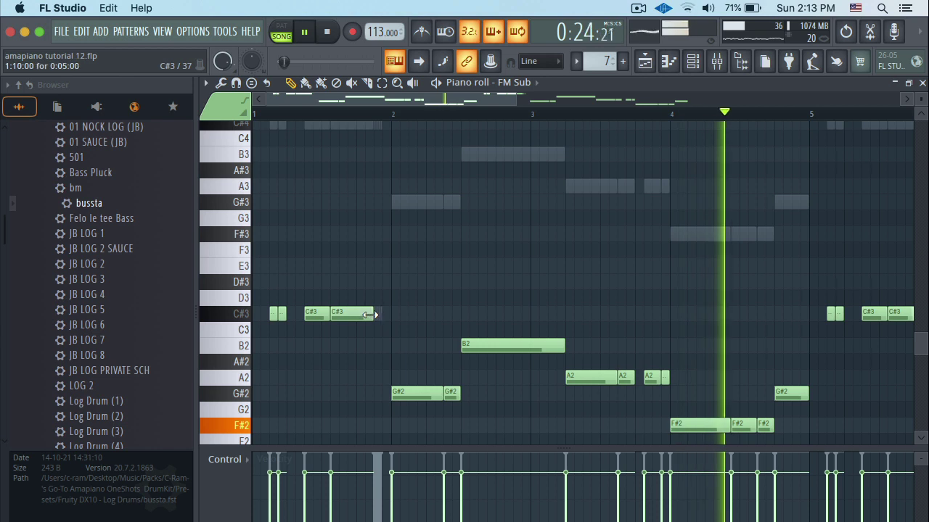
left_click_drag(370, 314, 391, 315)
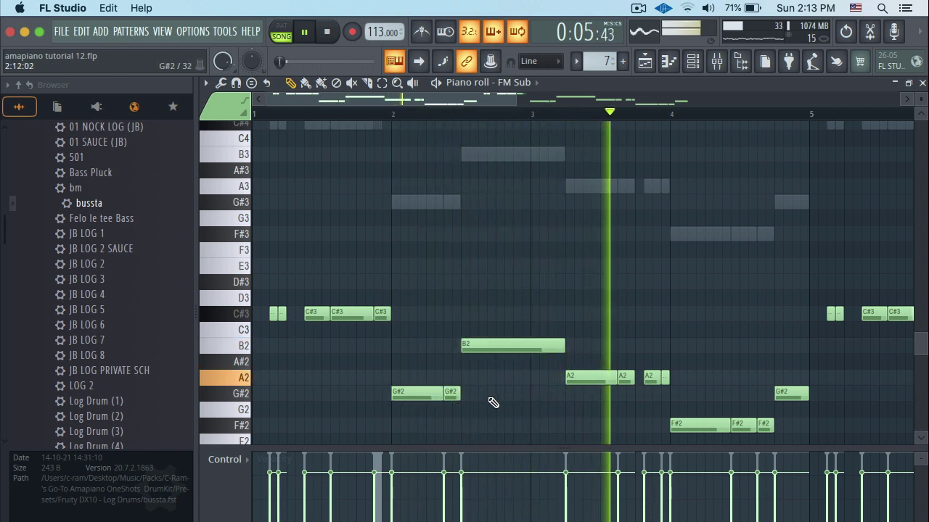
left_click_drag(498, 99, 647, 102)
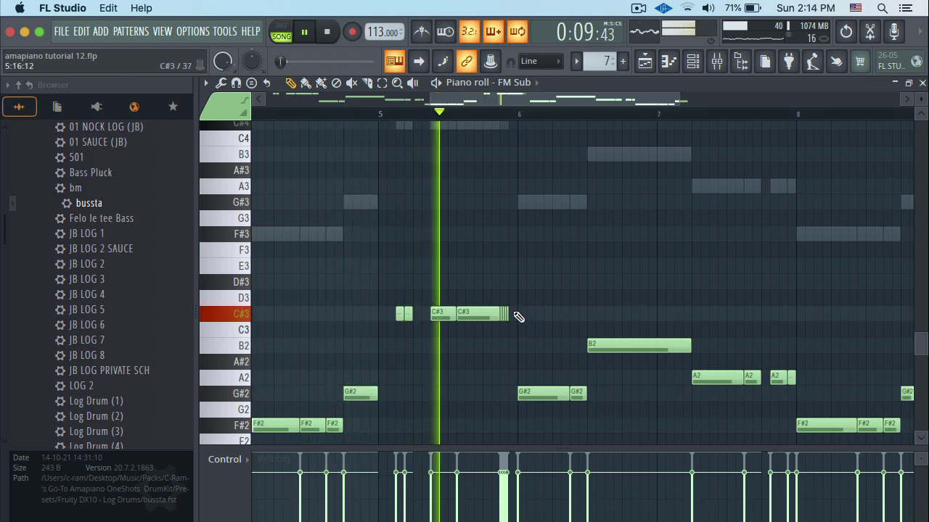
key("F6")
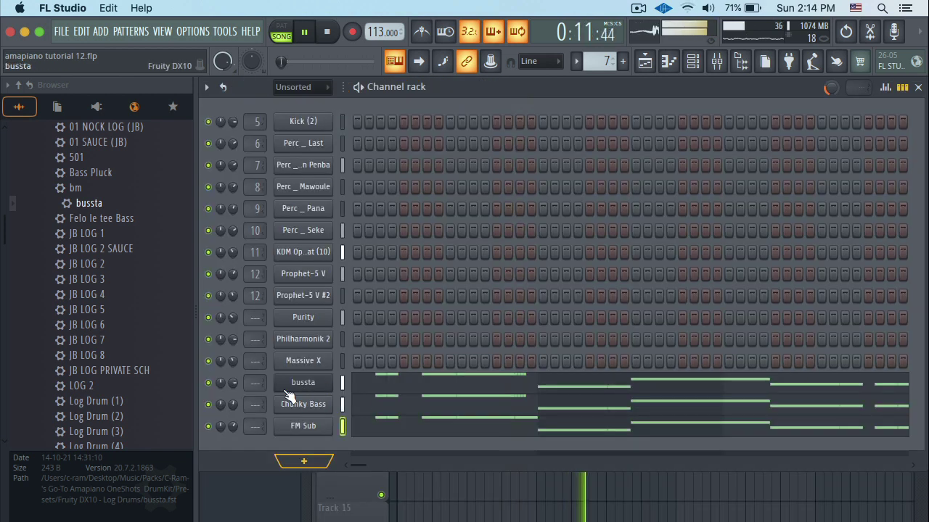